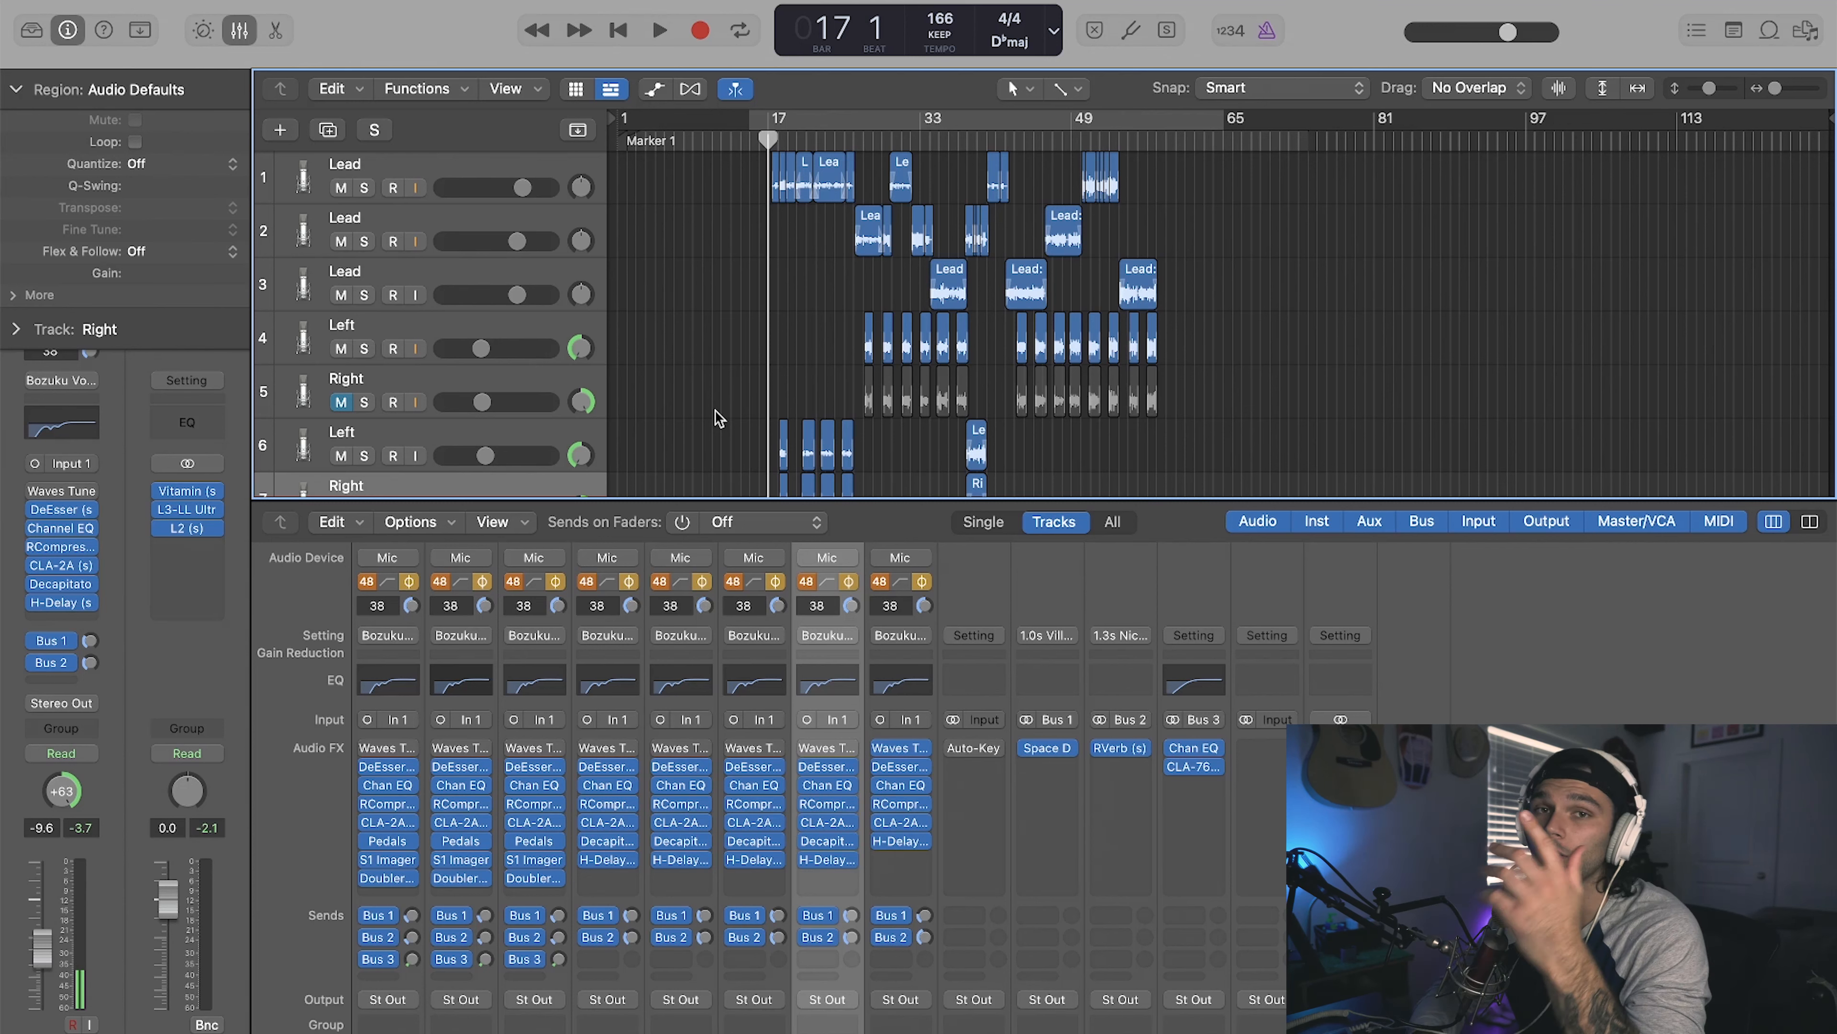
Step: Hide the mixer and review the three Lead vocal tracks, including the third Lead track's volume
left_click(239, 30)
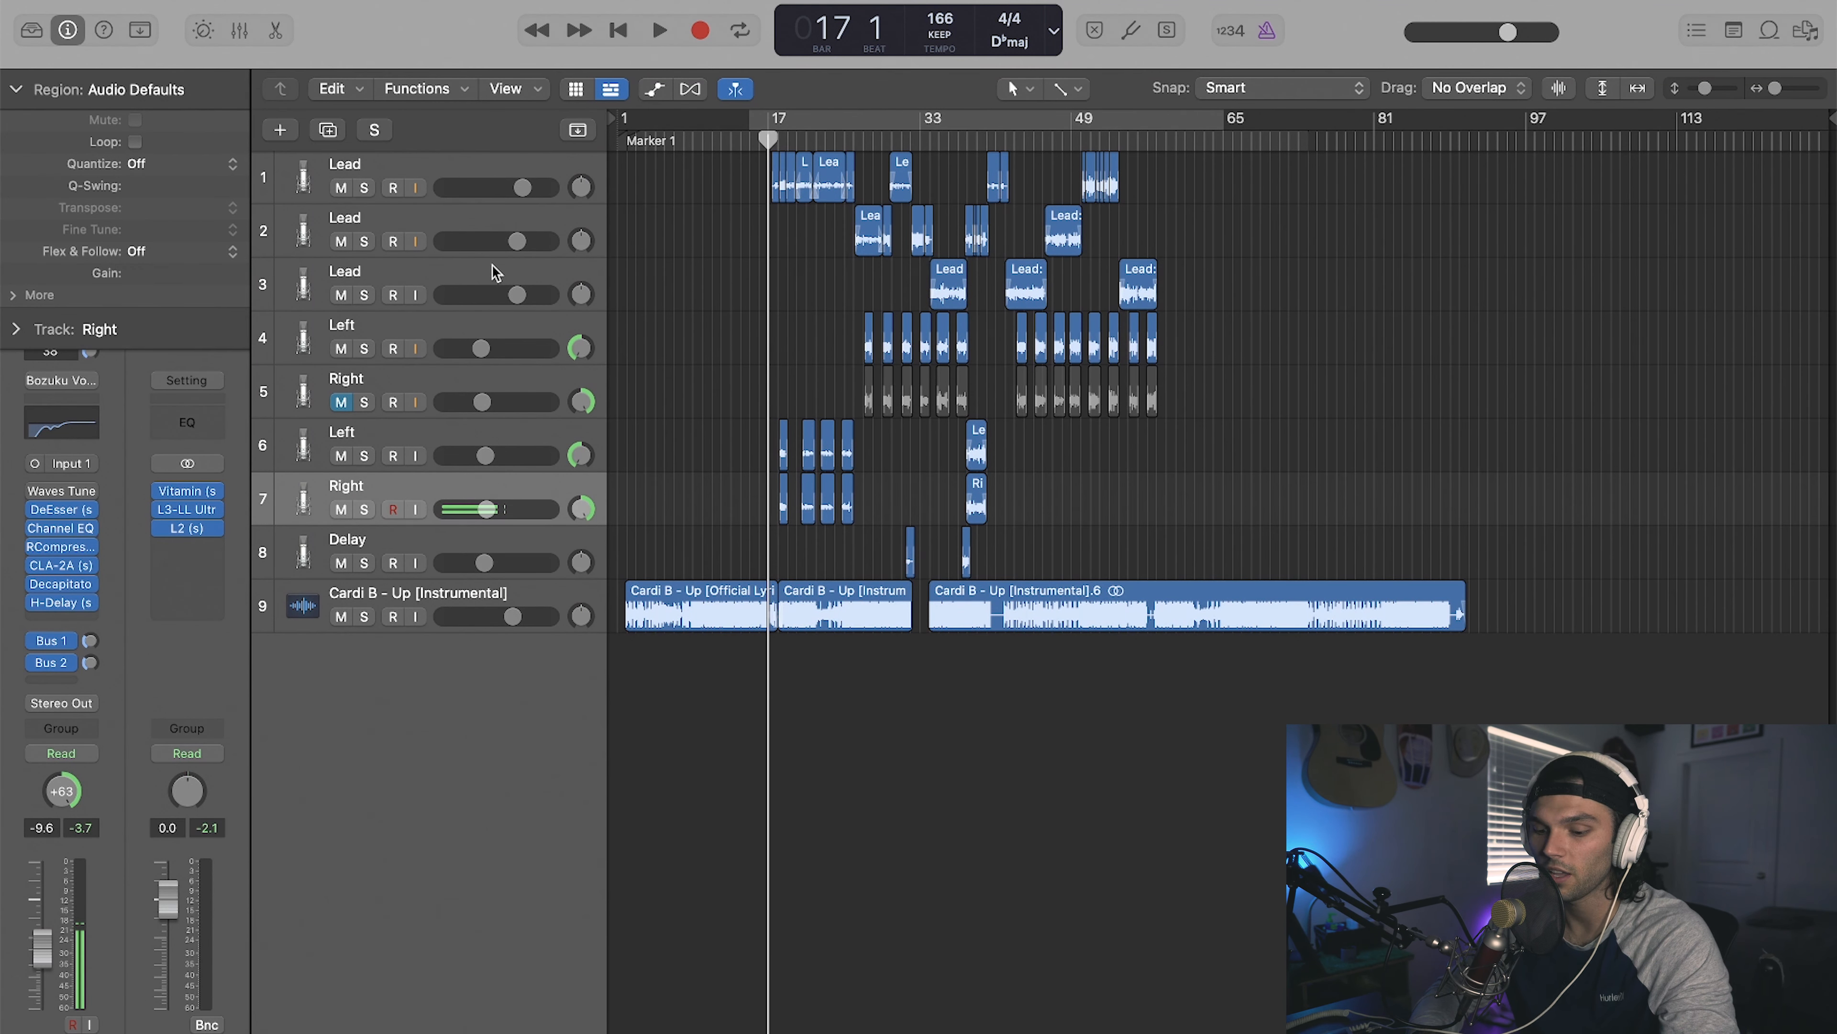
left_click(493, 264)
left_click(455, 174, "shift")
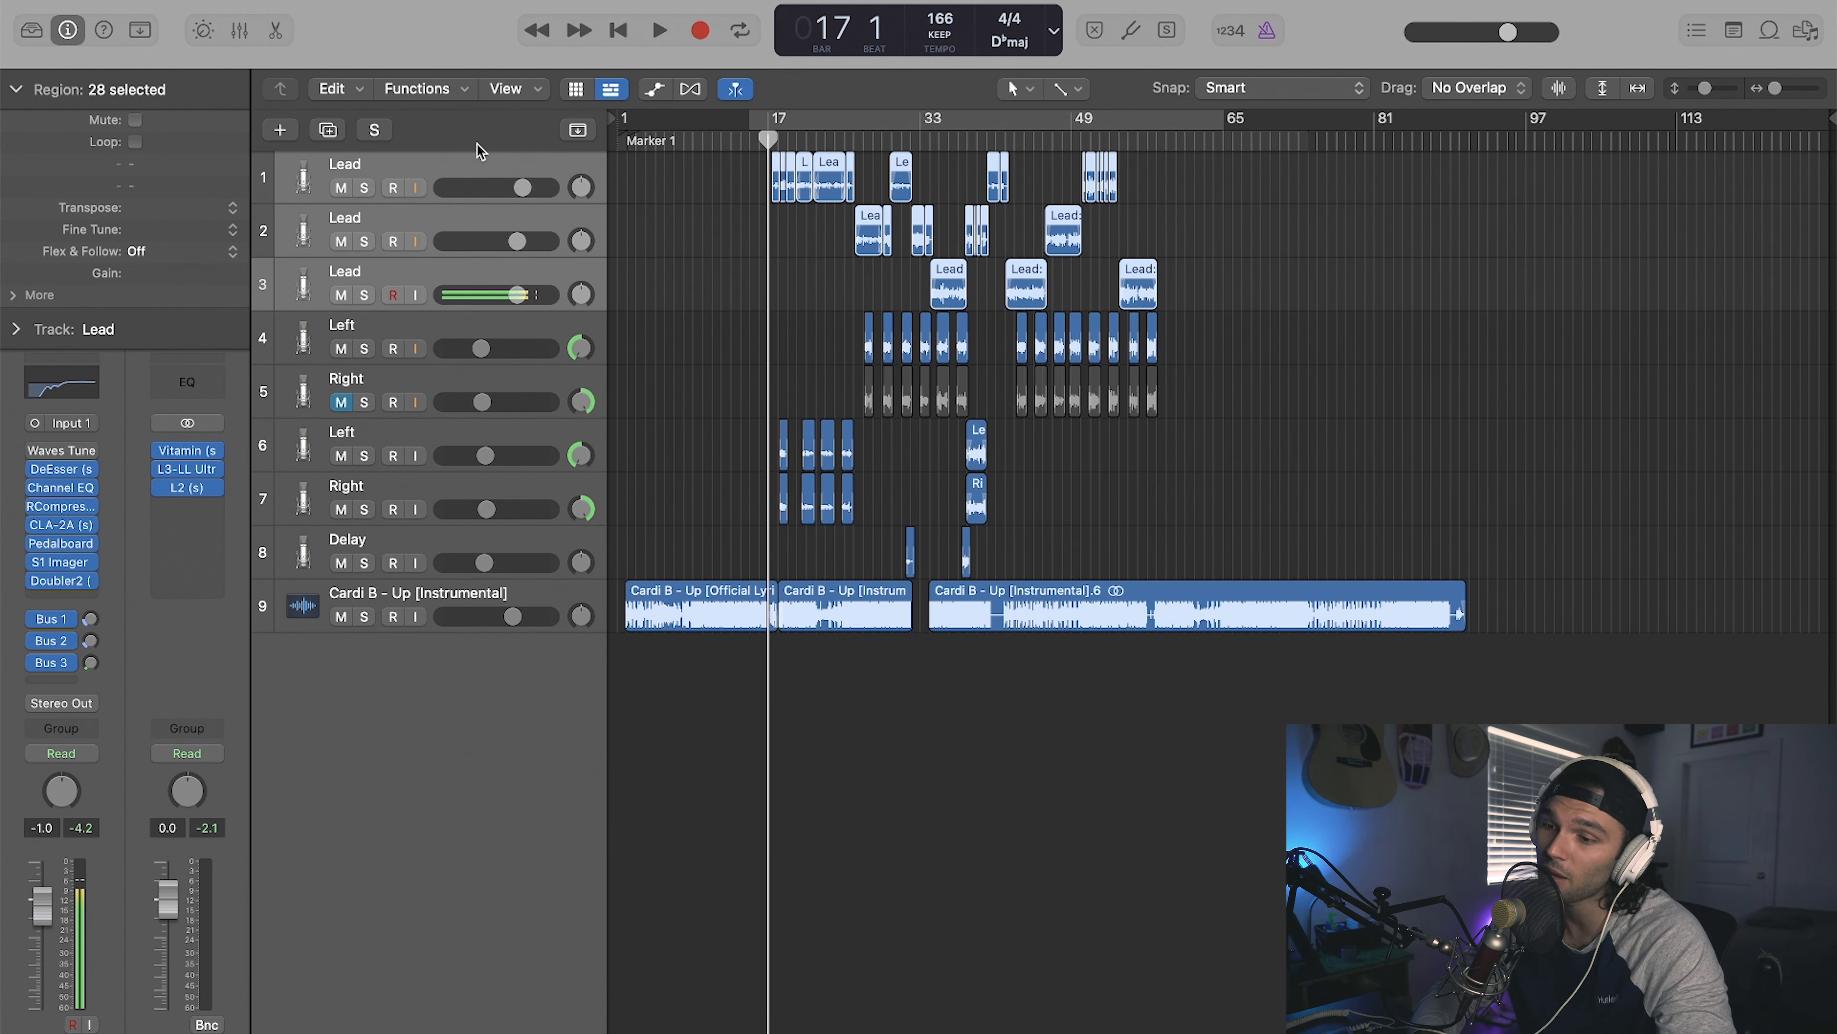
left_click(482, 156)
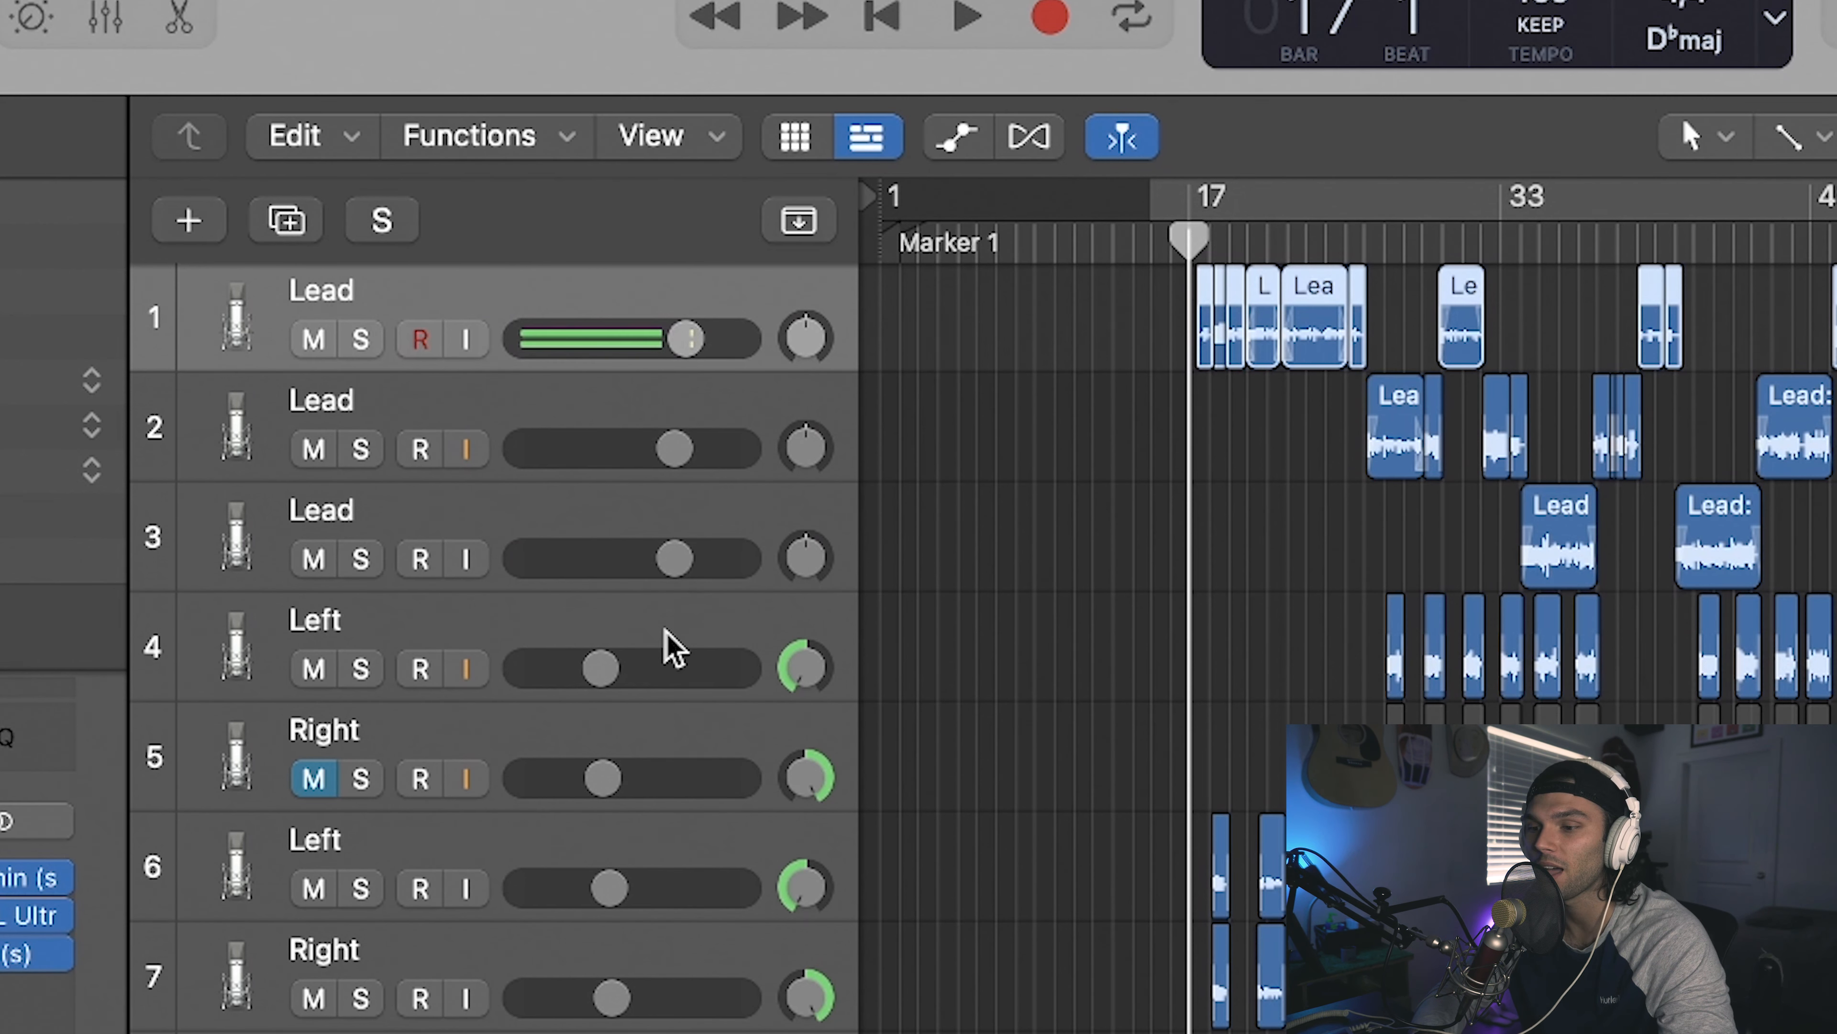
mouse_move(674, 561)
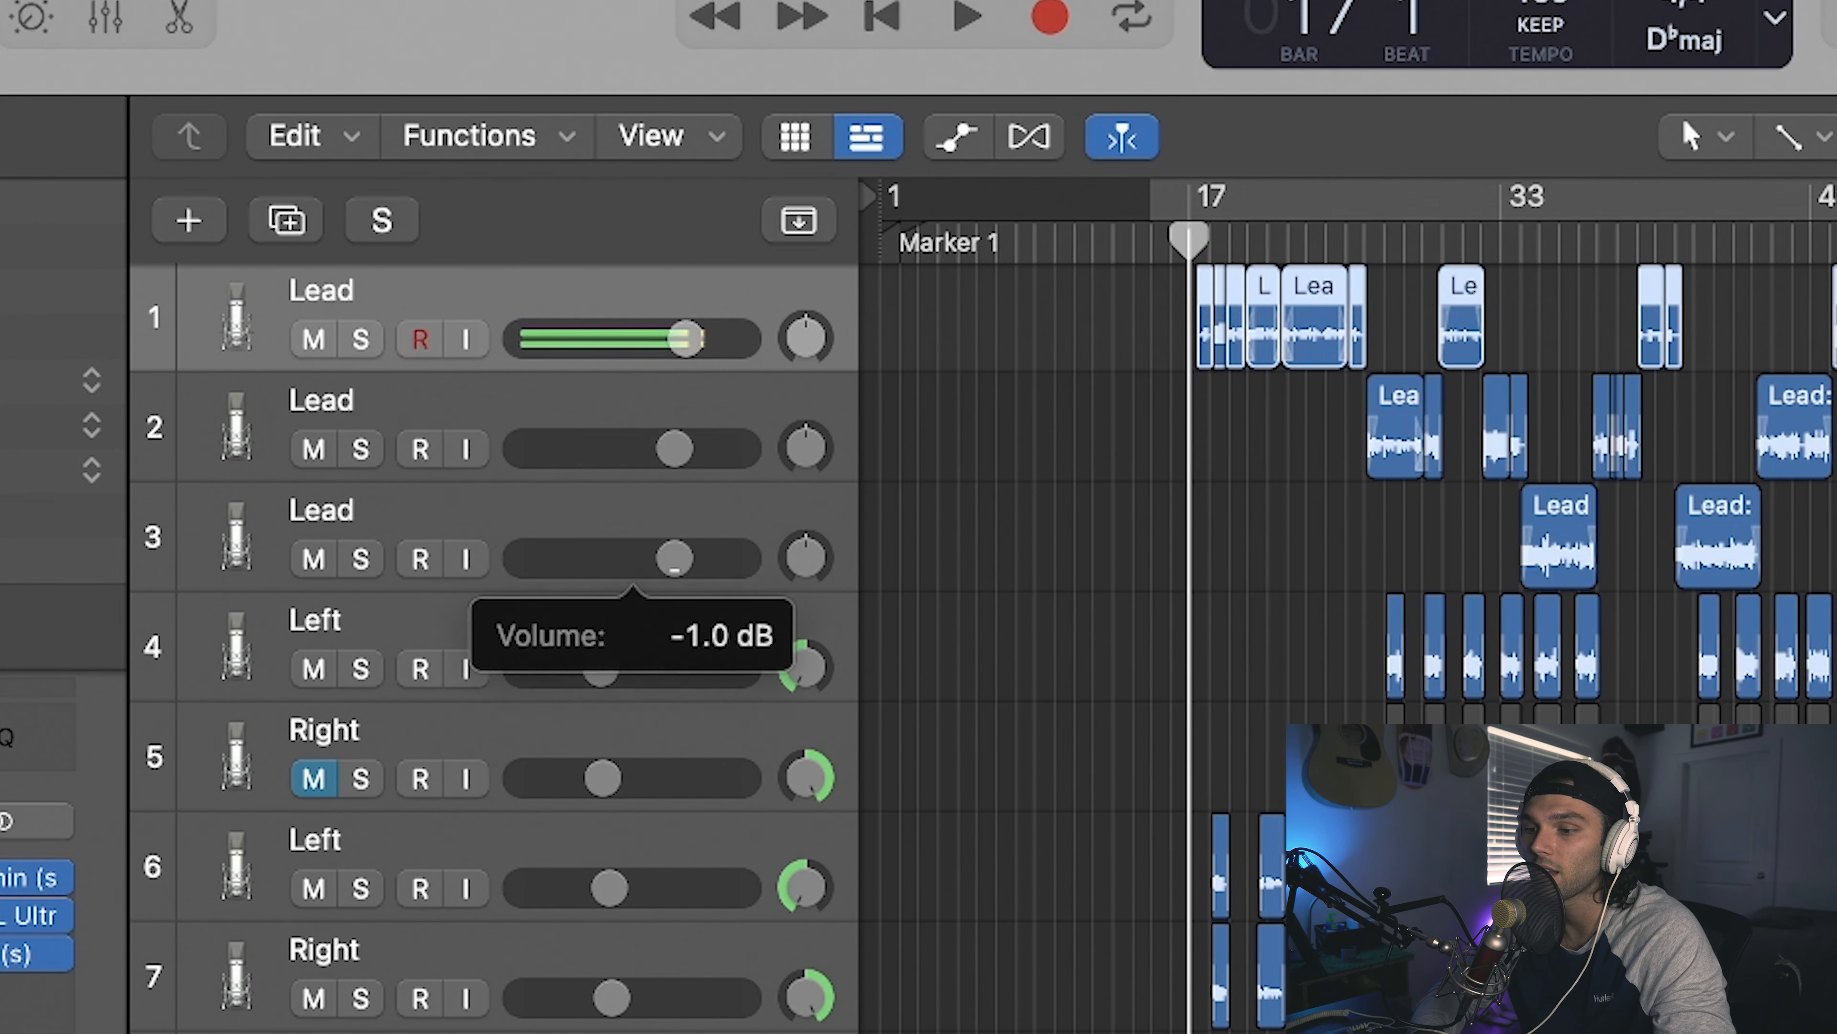
Step: Review the supporting vocals by selecting each Left and Right track pair and the Delay track
left_click(528, 612)
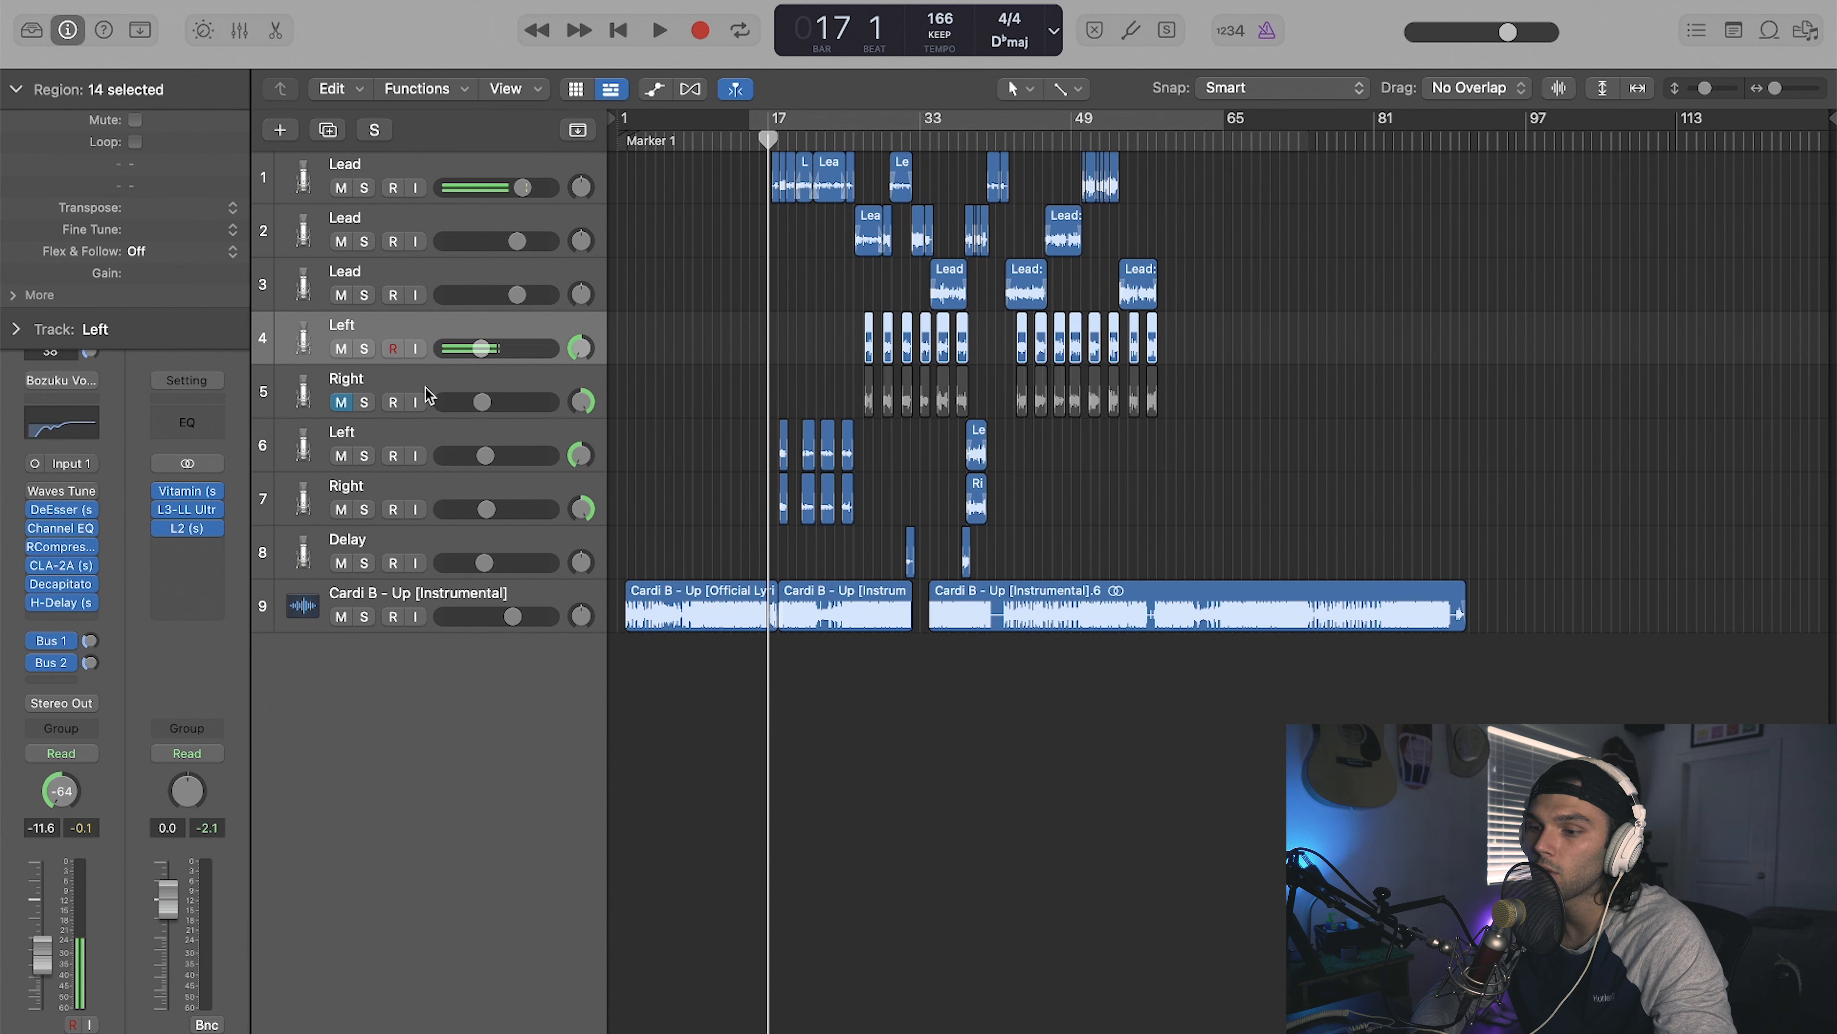
left_click(428, 393, "shift")
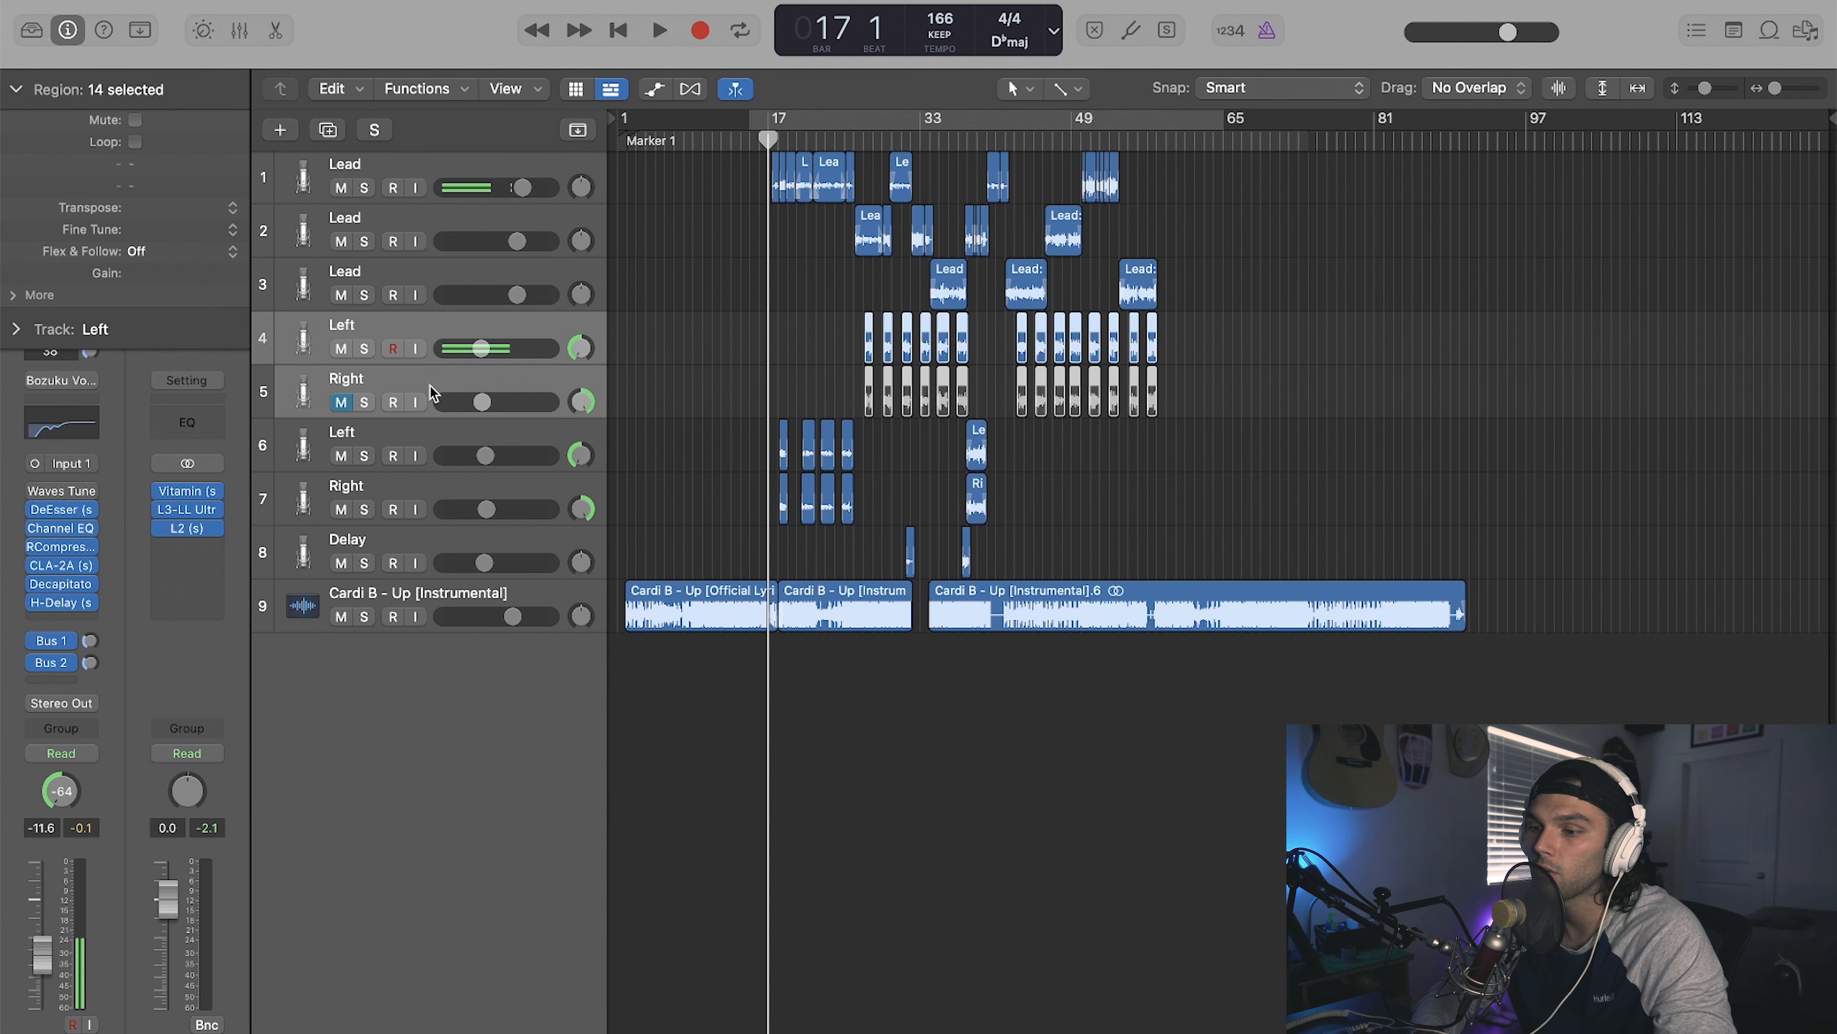
left_click(490, 434)
left_click(487, 494, "shift")
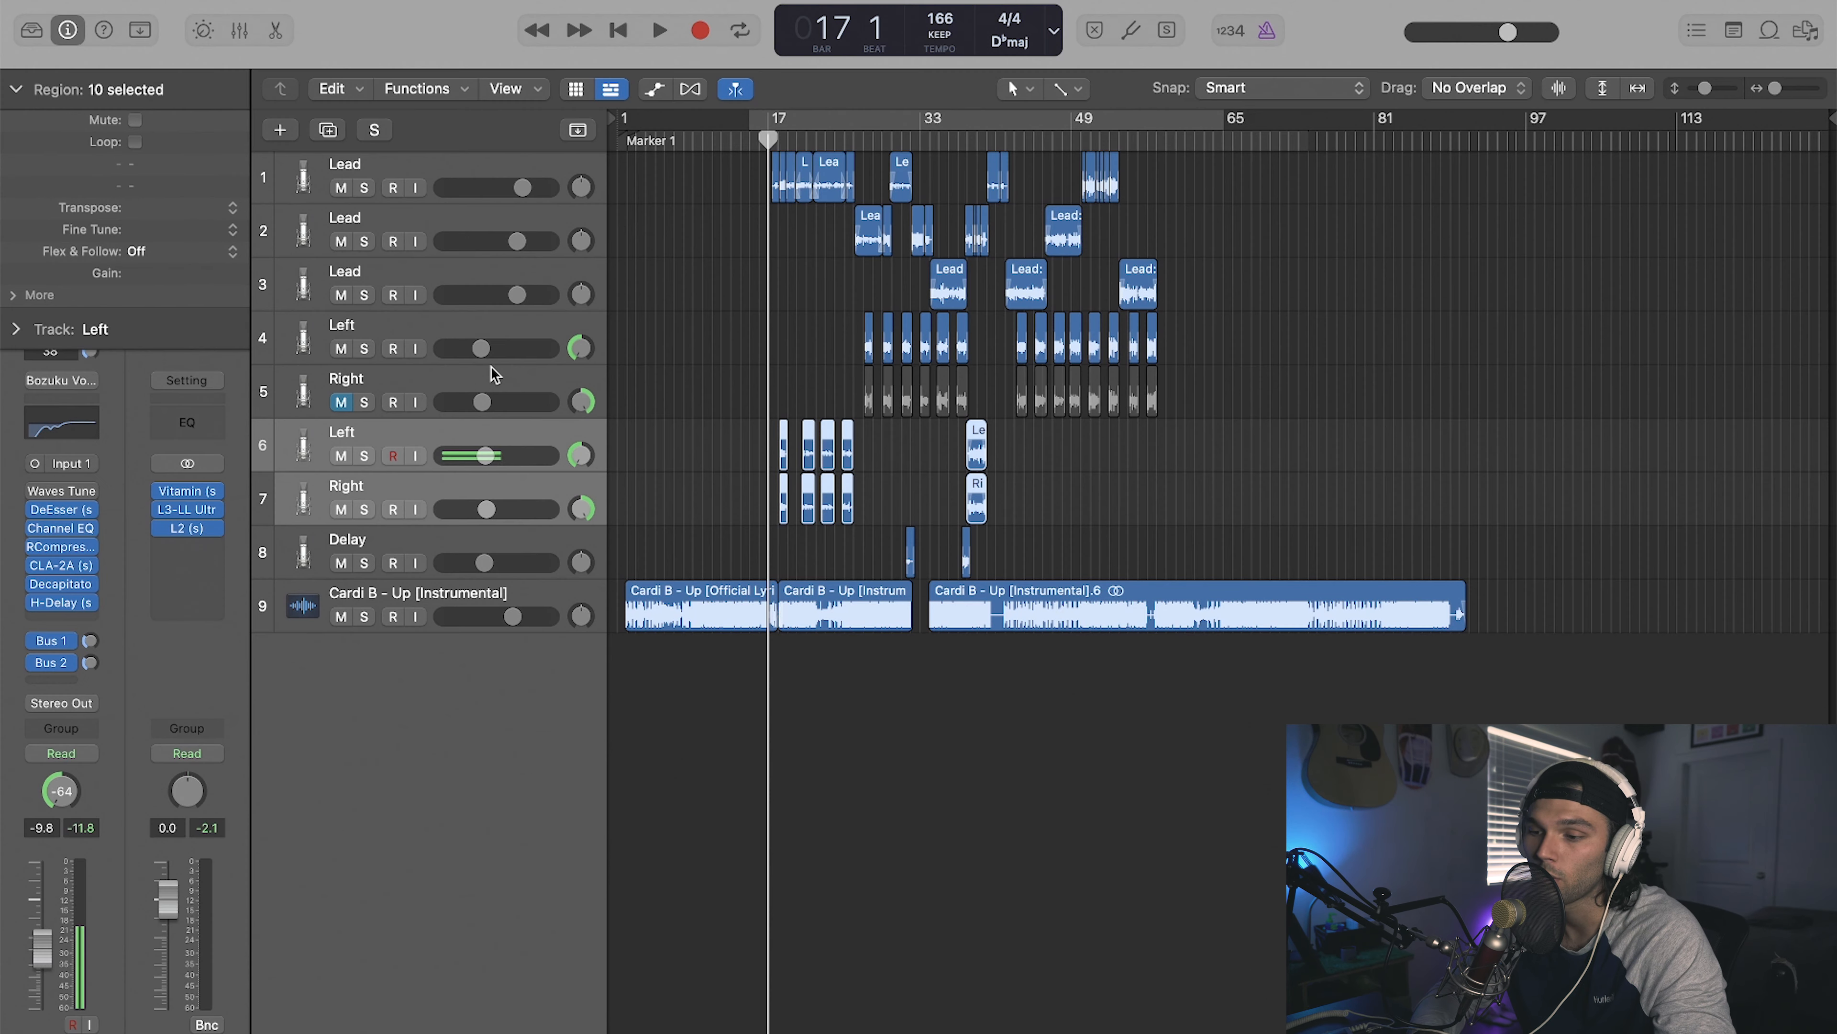
left_click(475, 549)
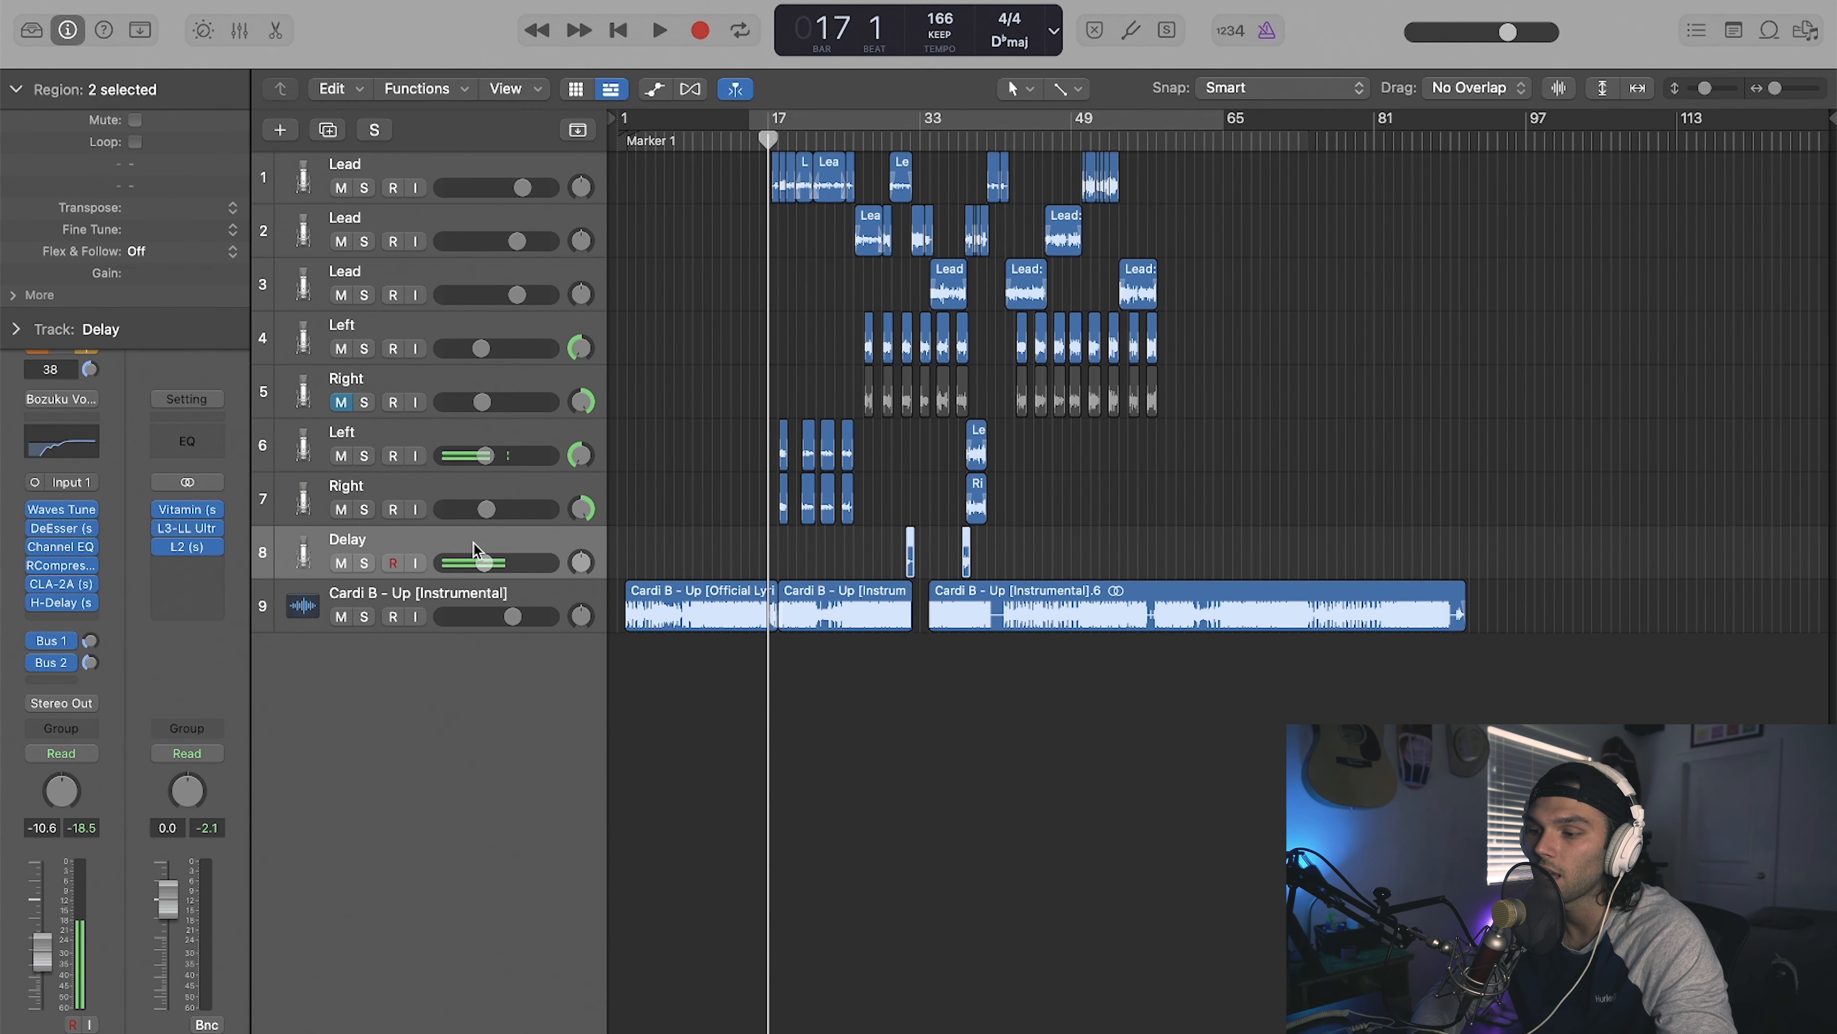
Step: Solo the first Lead track and play it from bar 16, add the second Lead to the solo, and stop playback
left_click(377, 189)
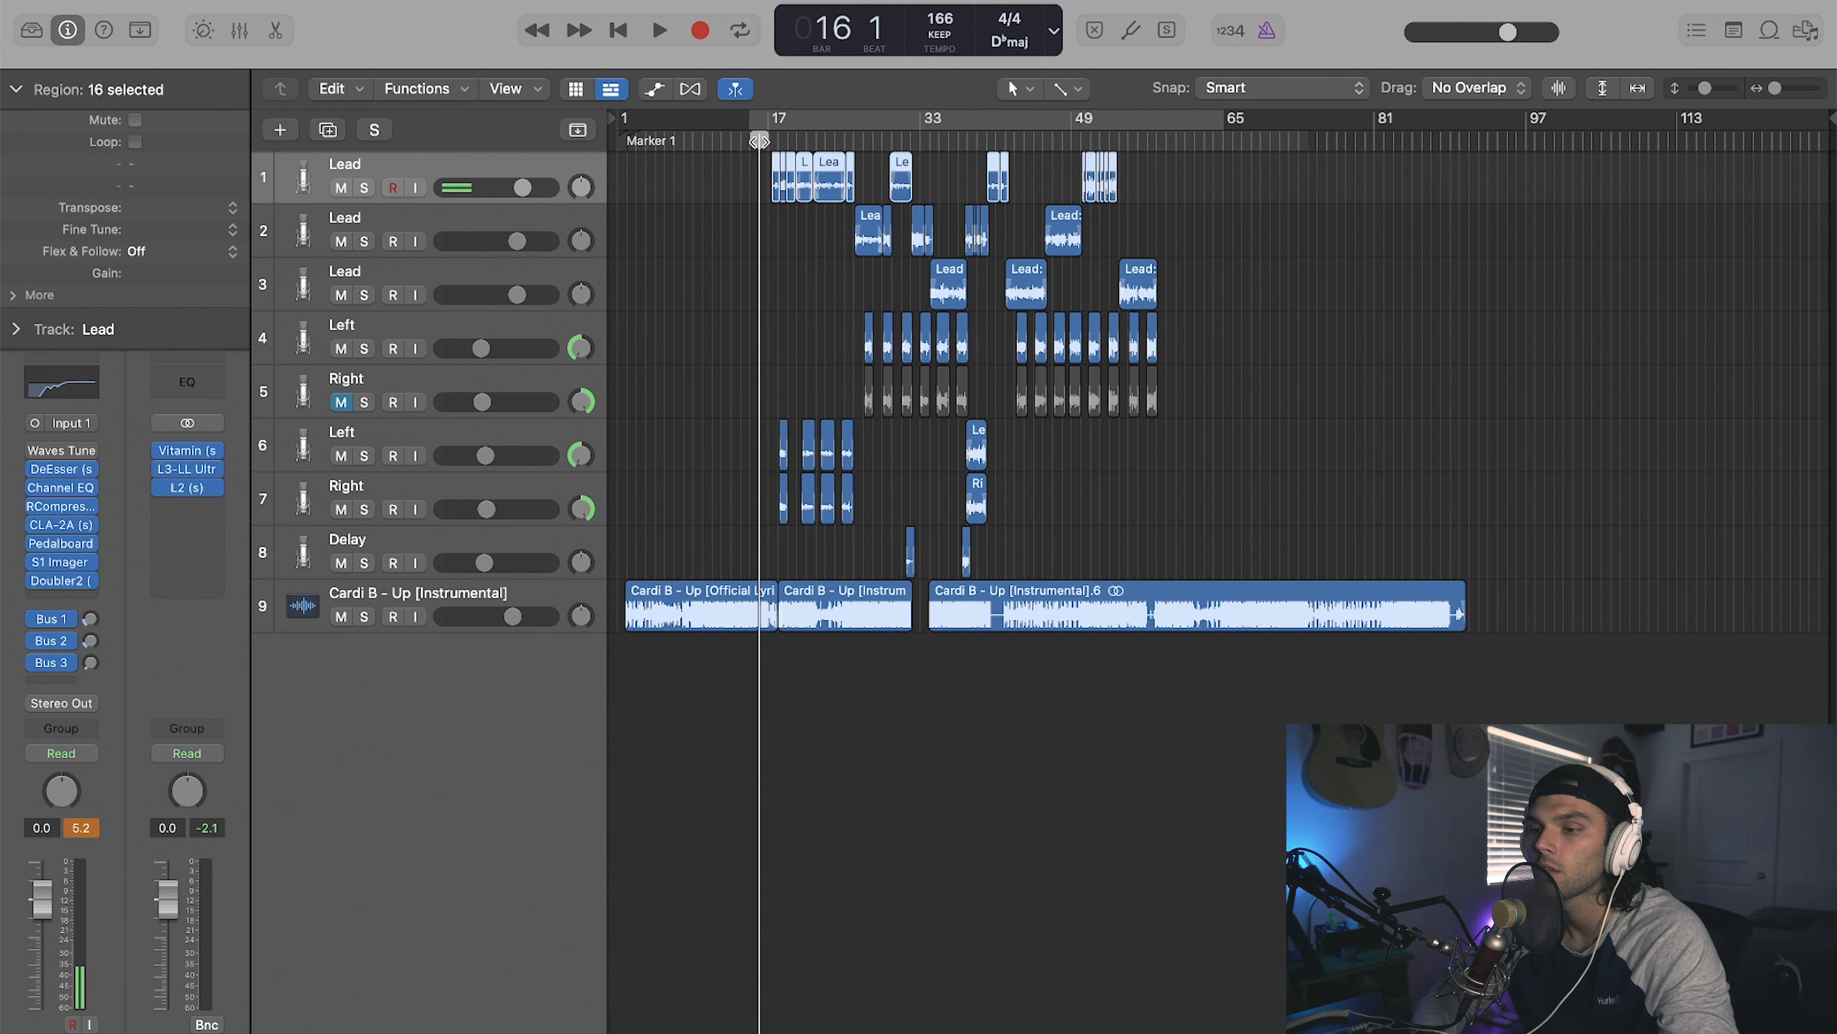
left_click(368, 189)
key("space")
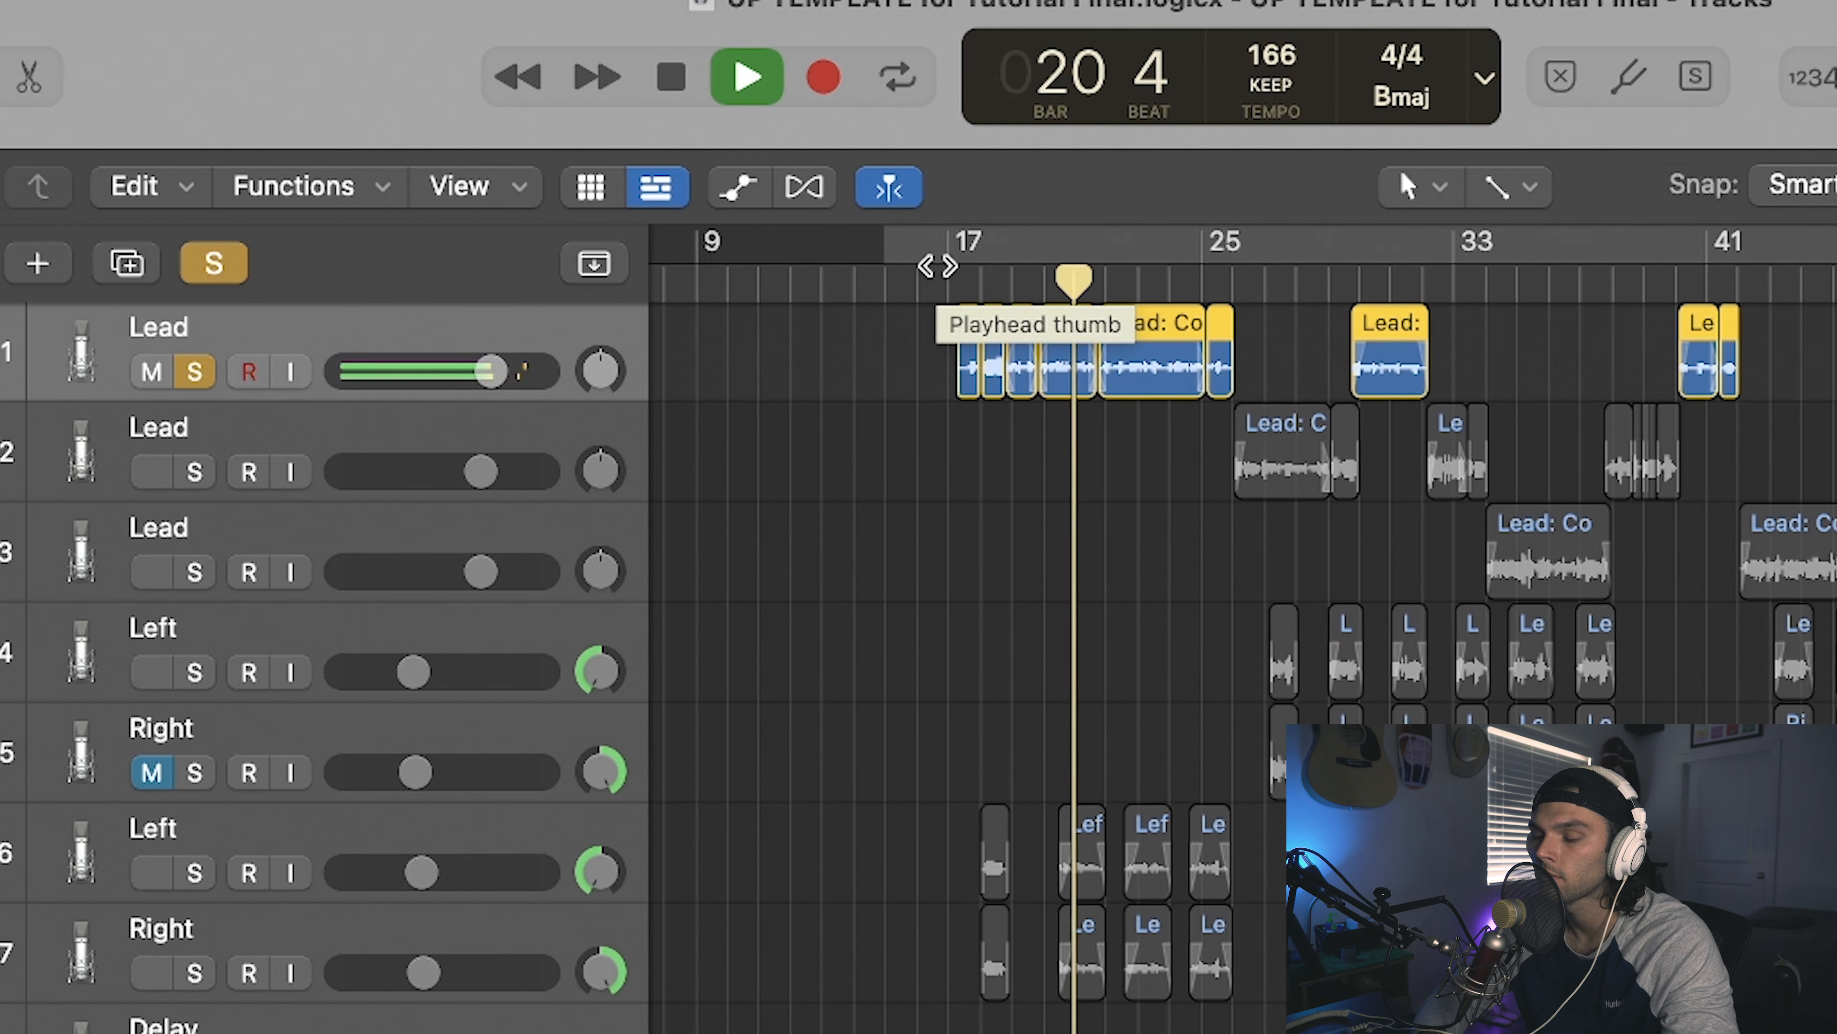
left_click(194, 472)
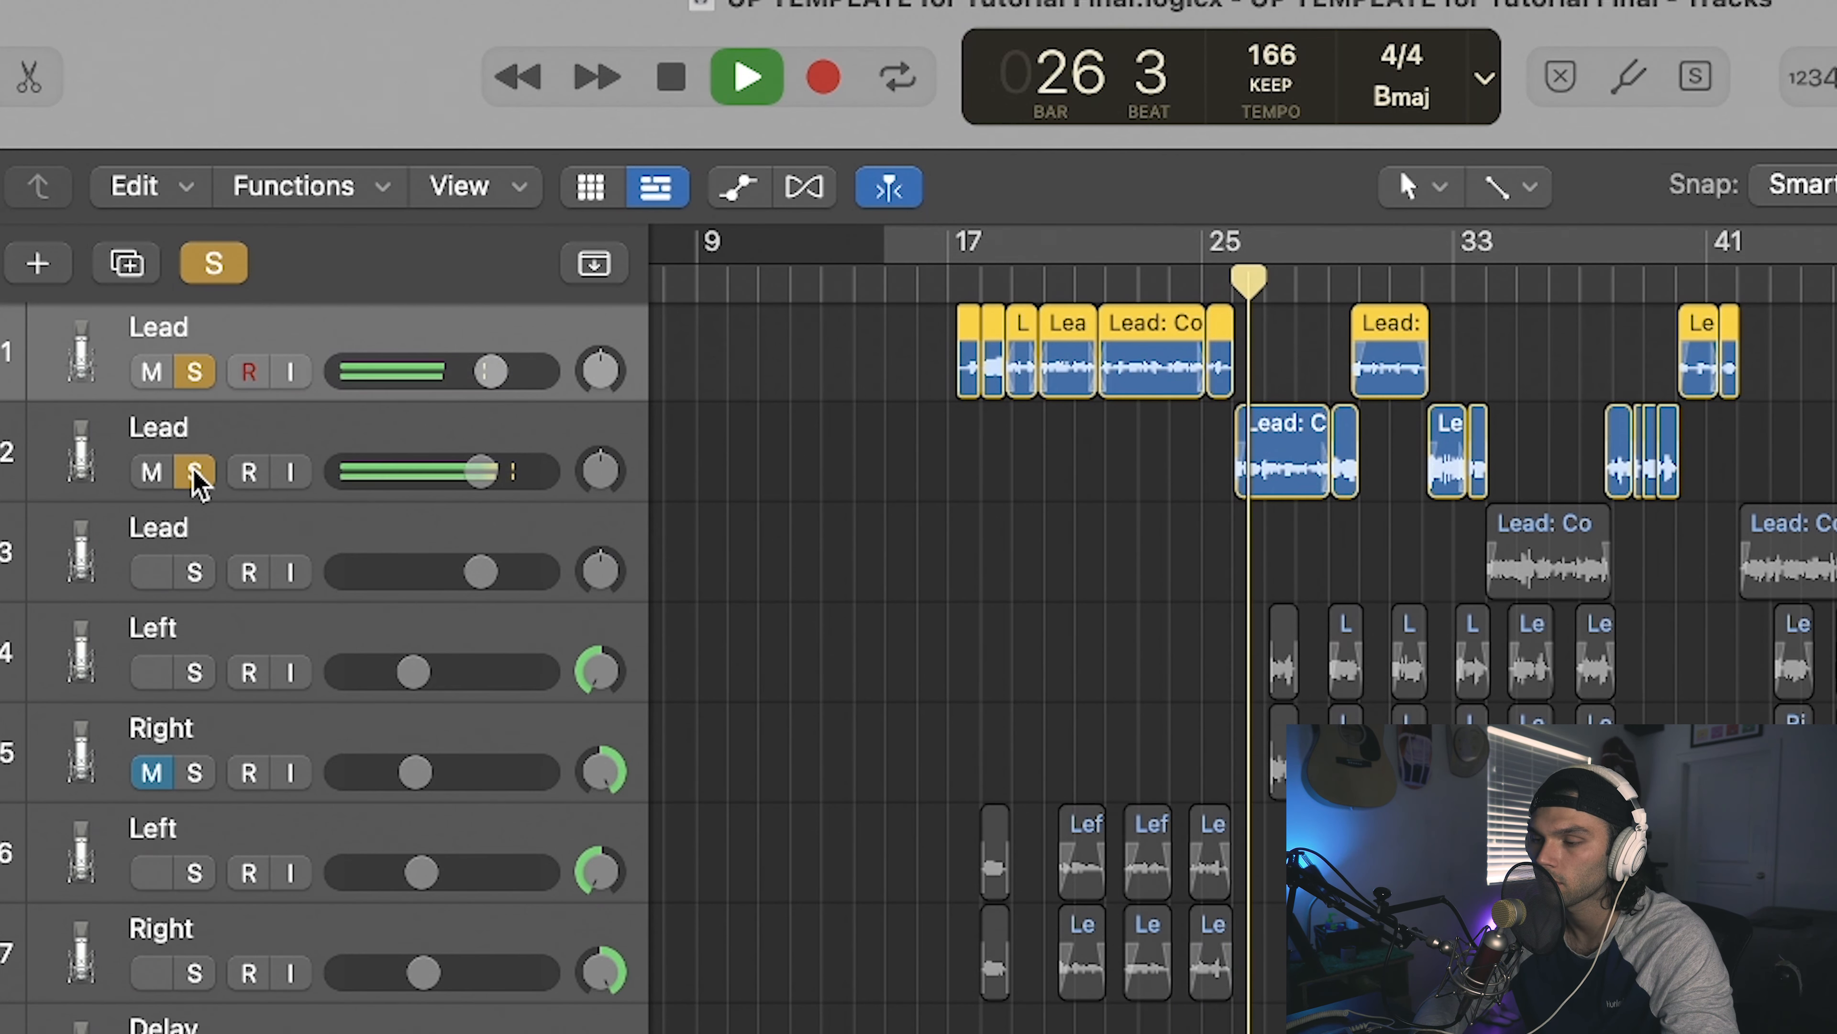
left_click(812, 519)
key("space")
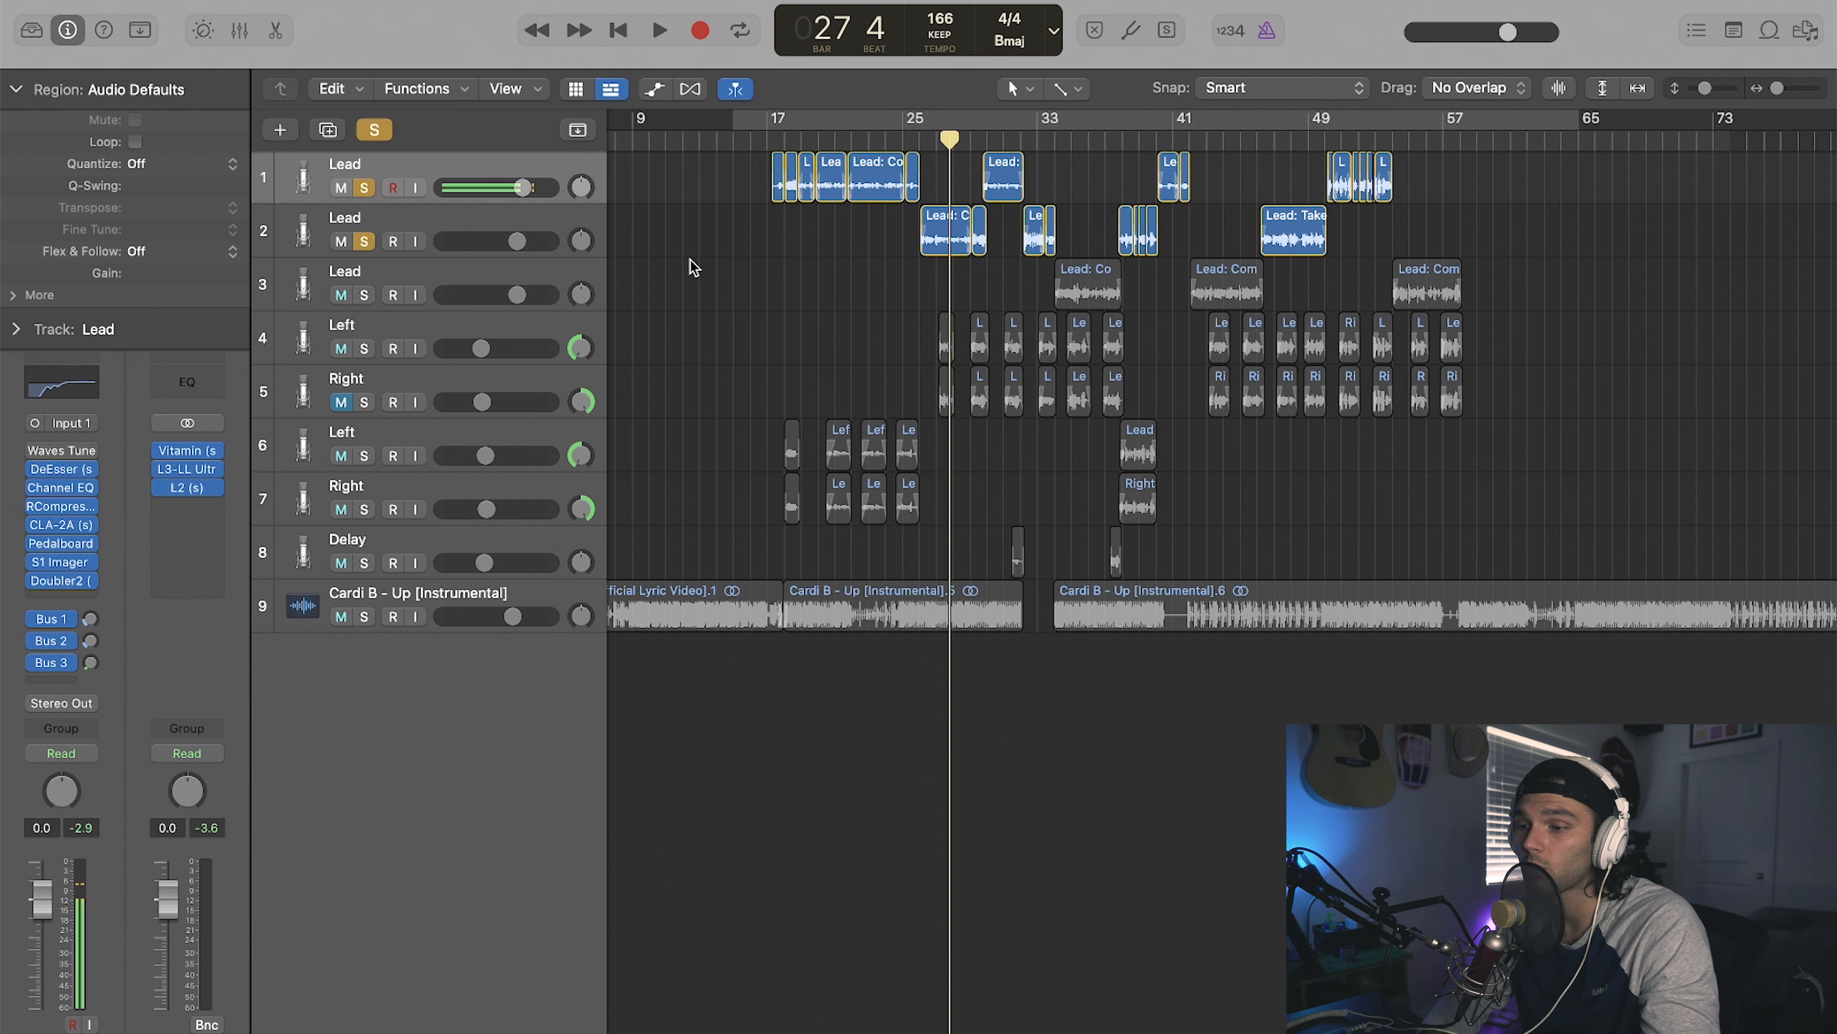
Step: Unsolo the second Lead track, show the mixer, and bypass all plug-ins and sends on the three Lead tracks
left_click(363, 241)
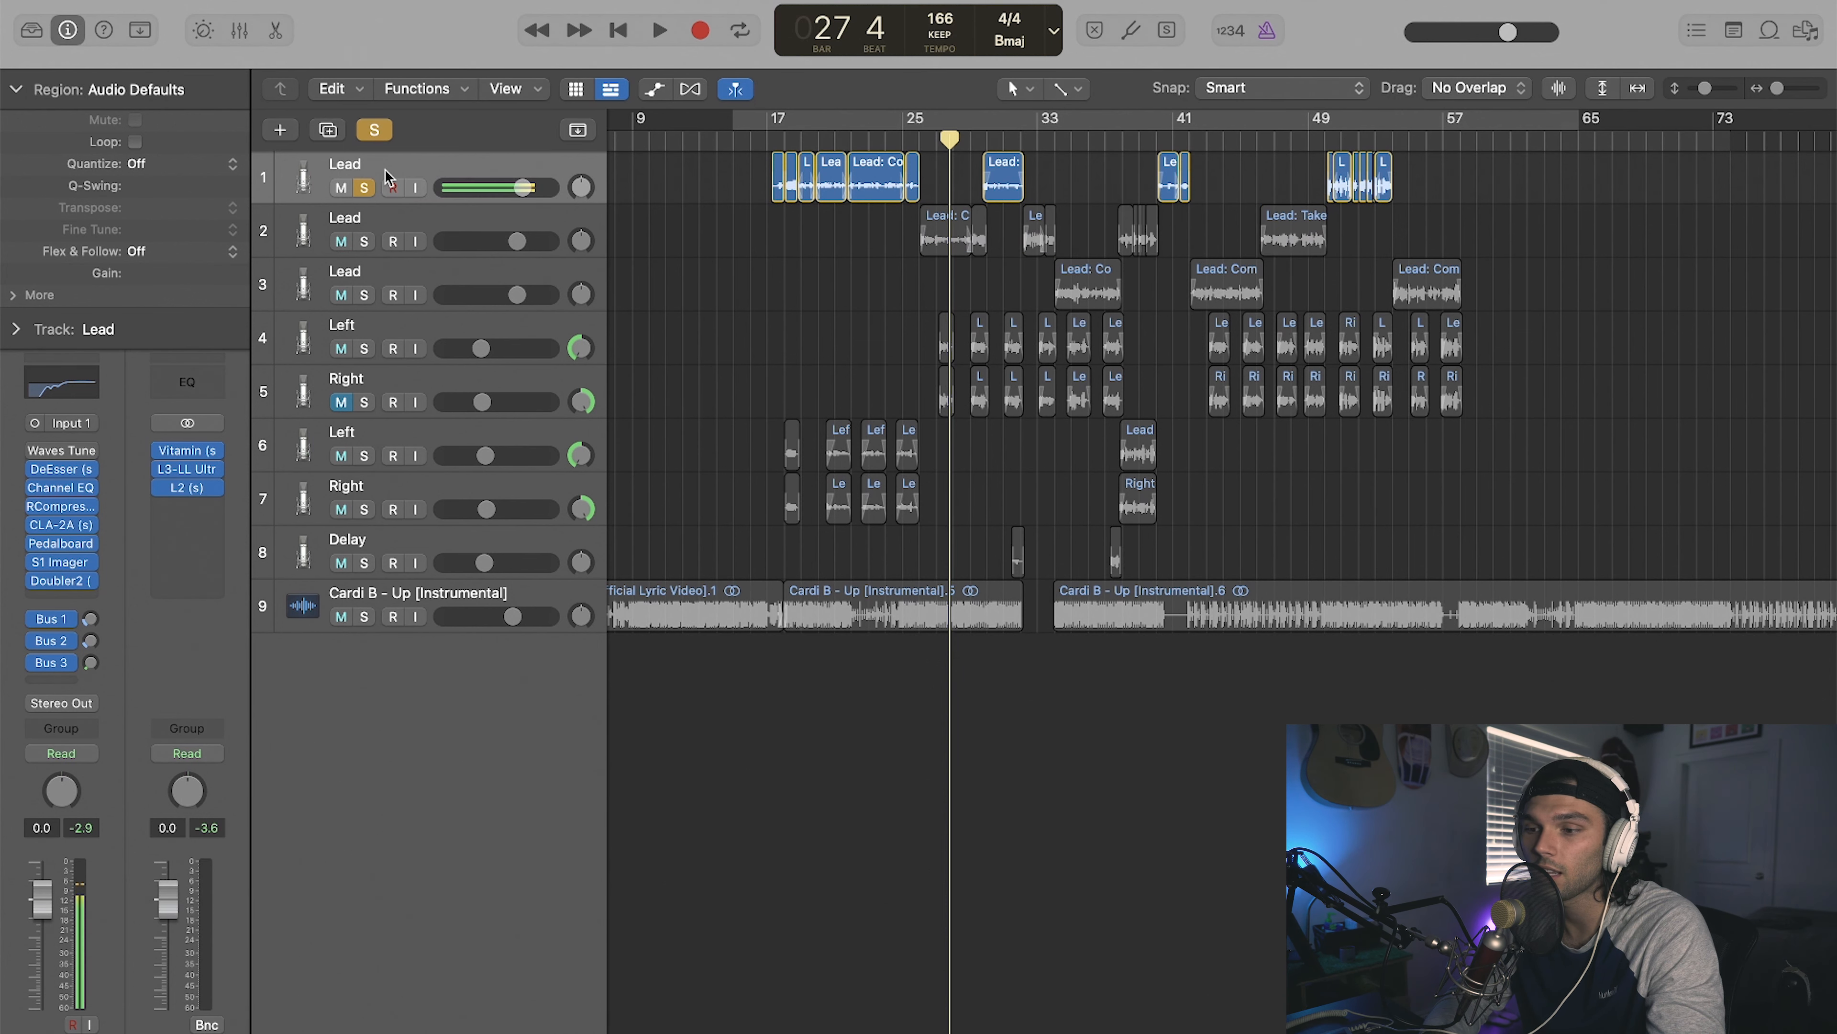
left_click(239, 30)
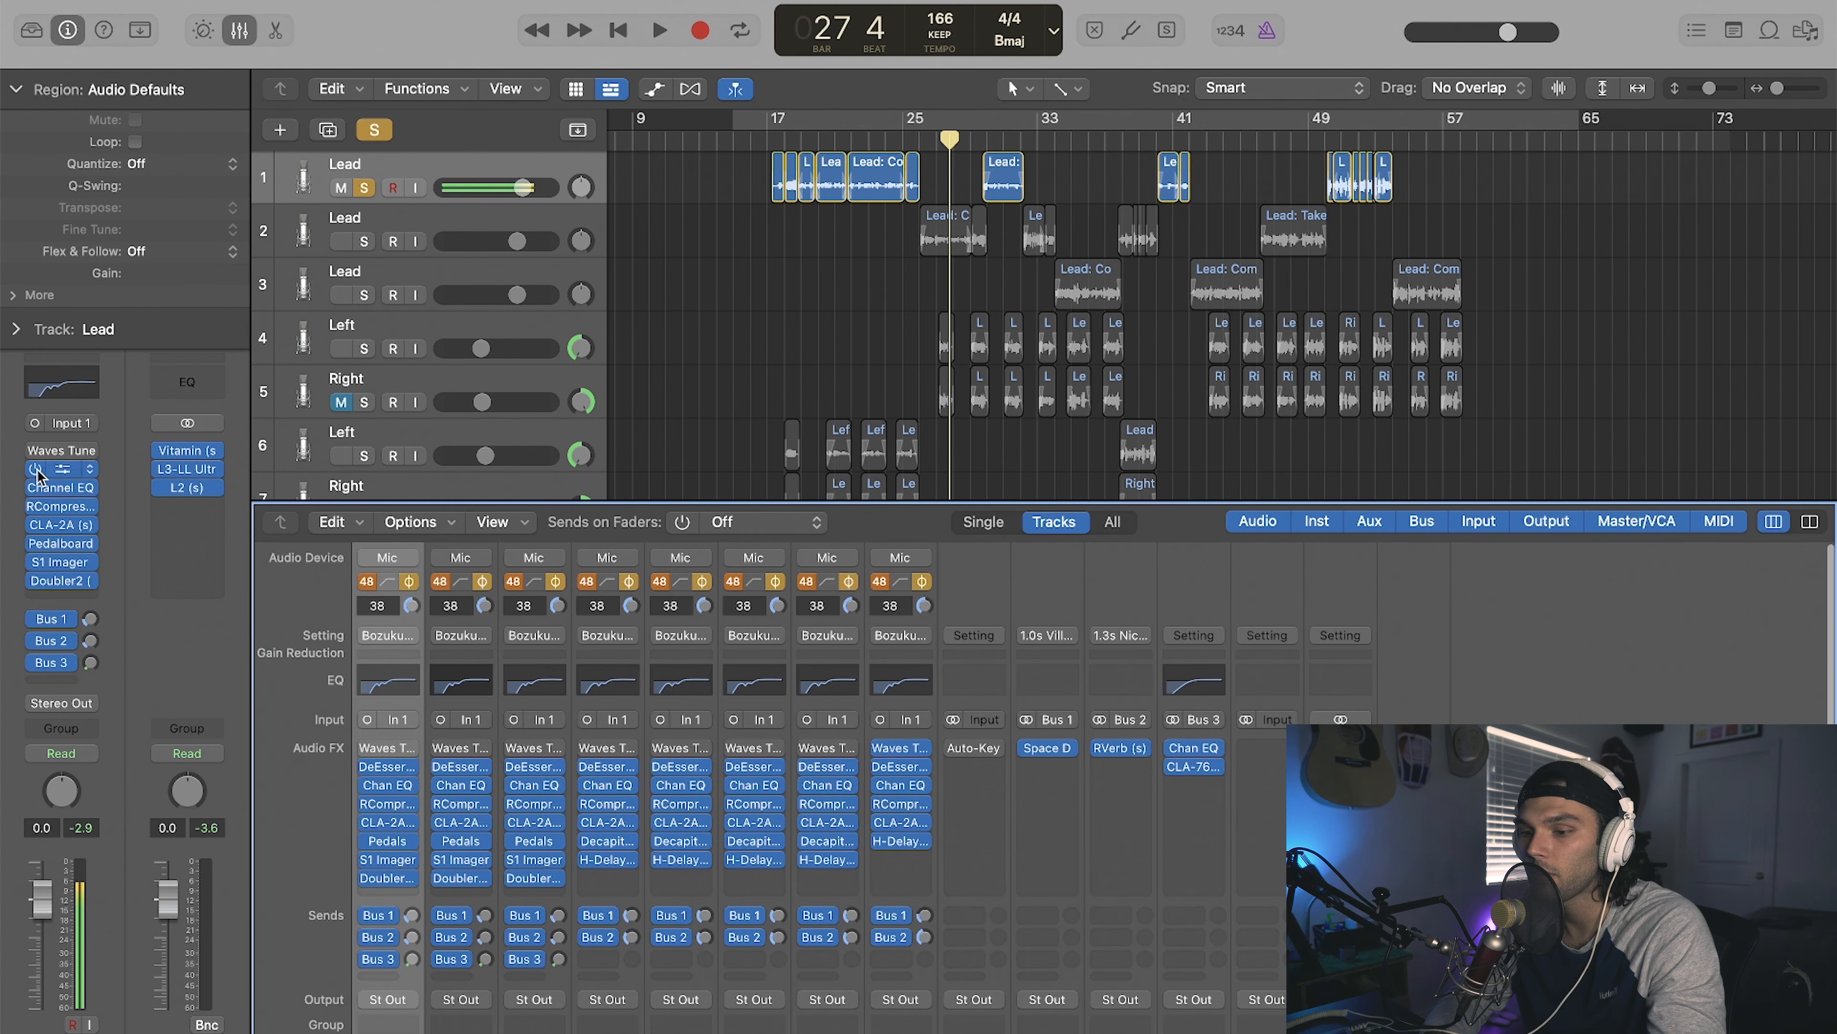
left_click(365, 765, "alt")
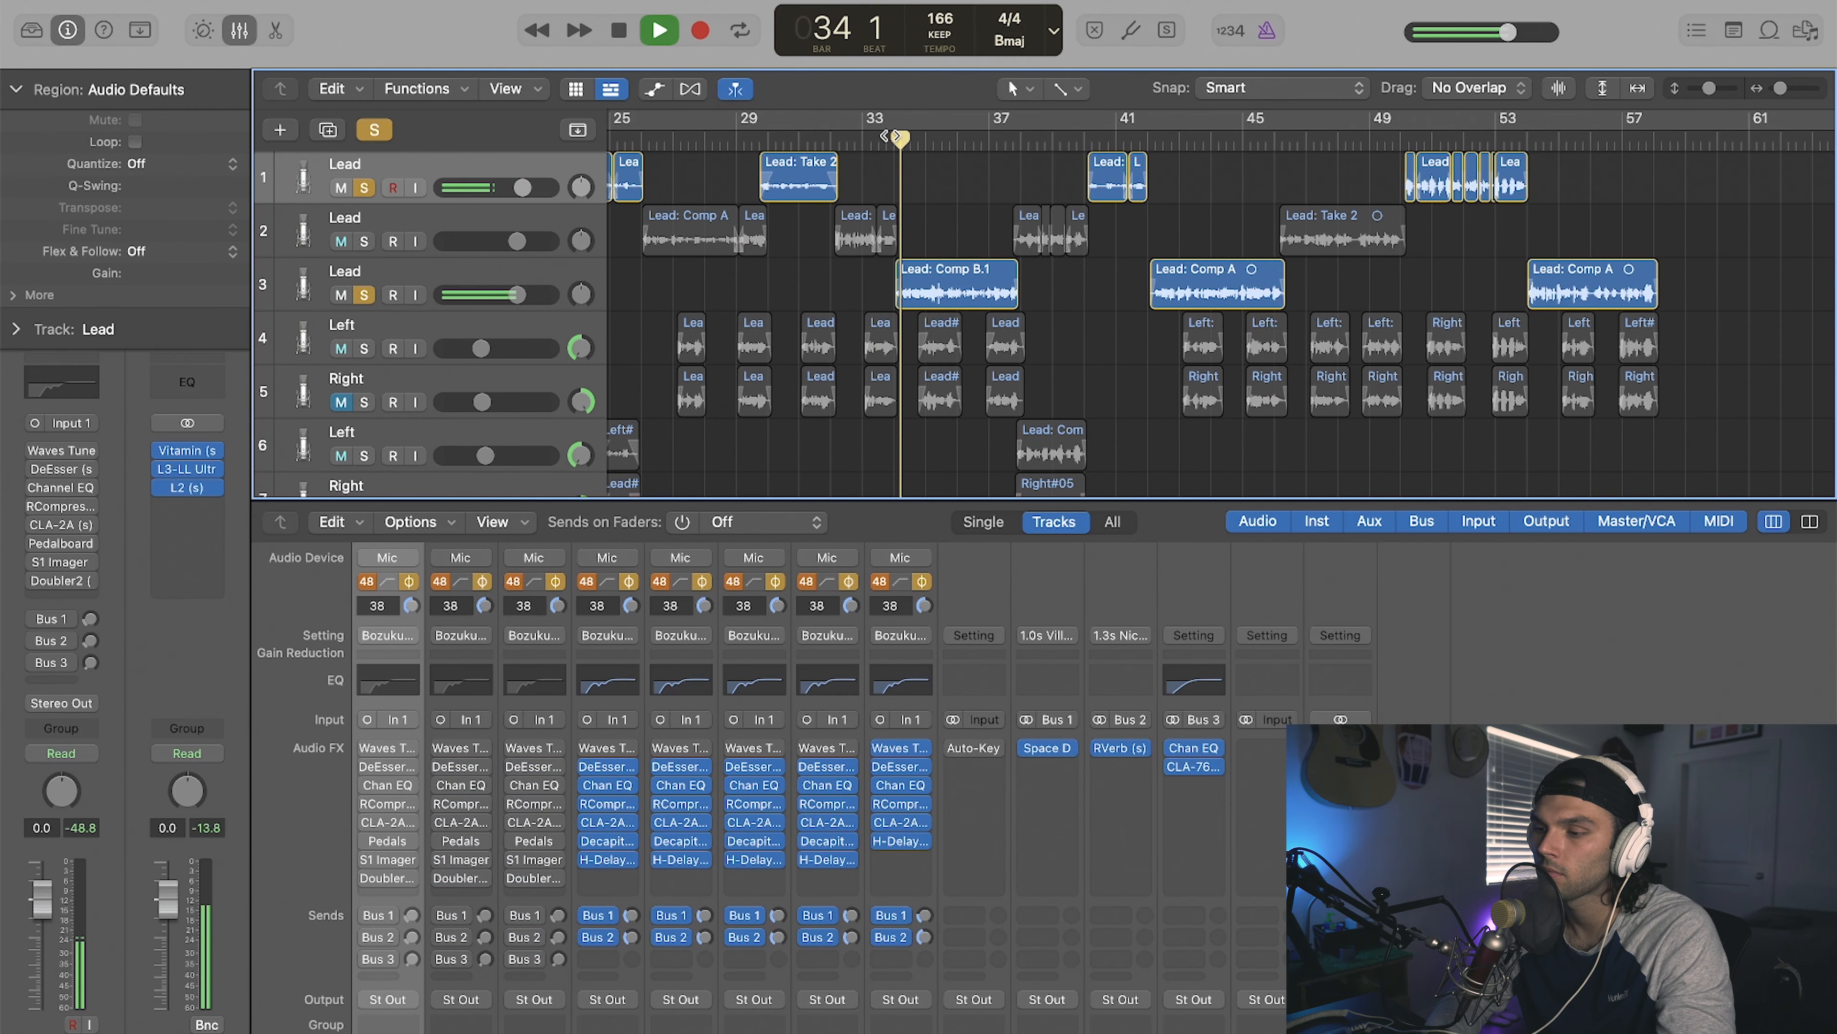
Step: Listen to the unprocessed Lead vocals with the second Lead also soloed, stop playback, and clear all solos
scroll(940, 210, "up", 5)
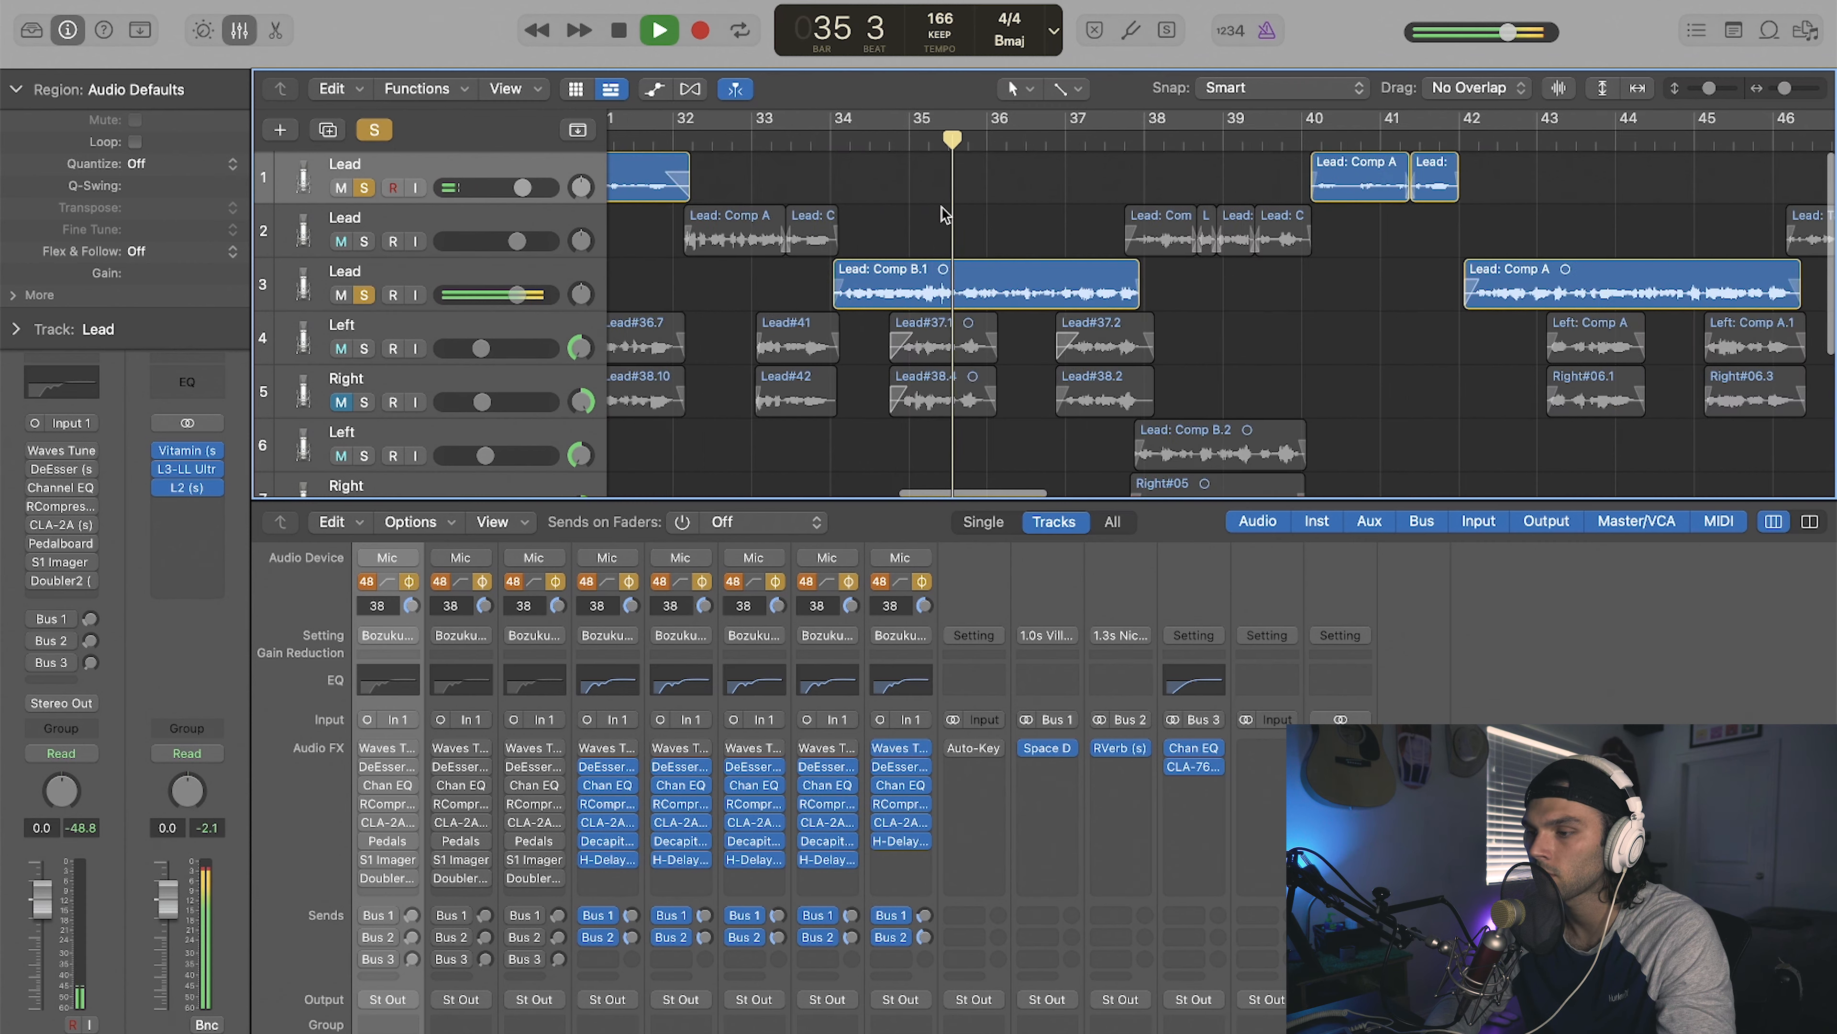
left_click(362, 243)
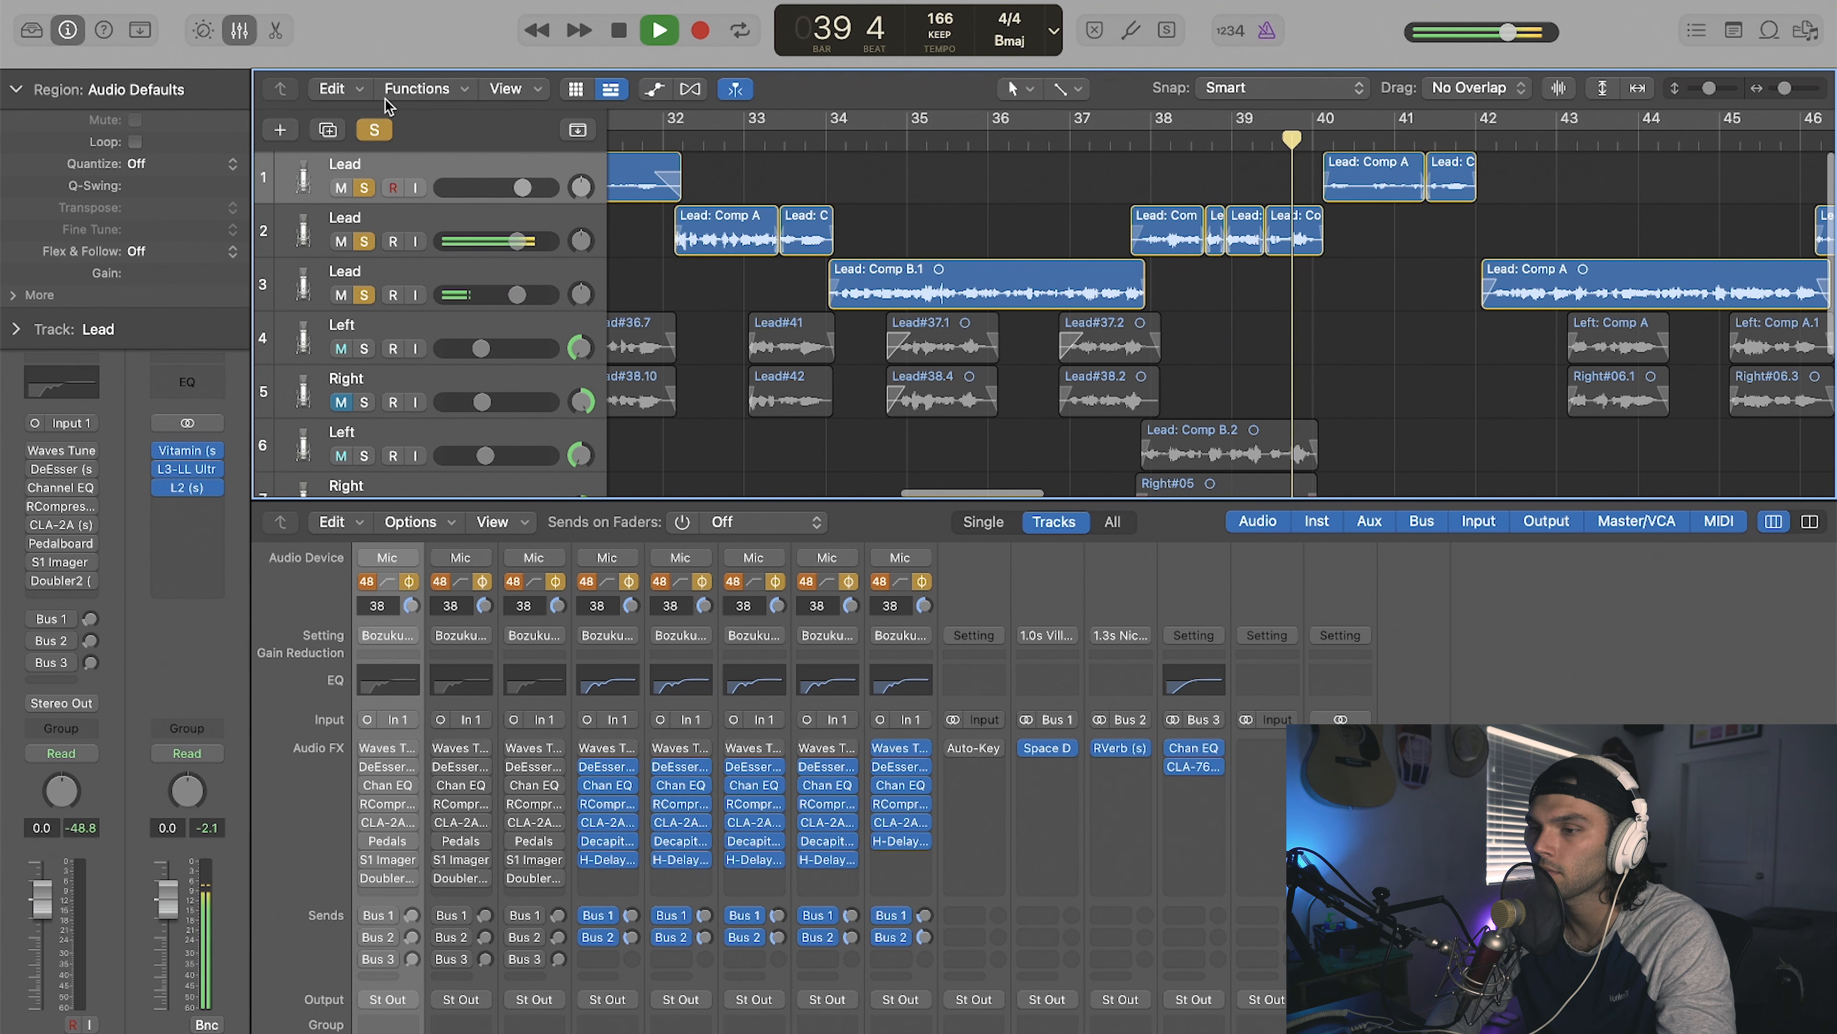
key("space")
left_click(374, 130)
scroll(861, 264, "left", 10)
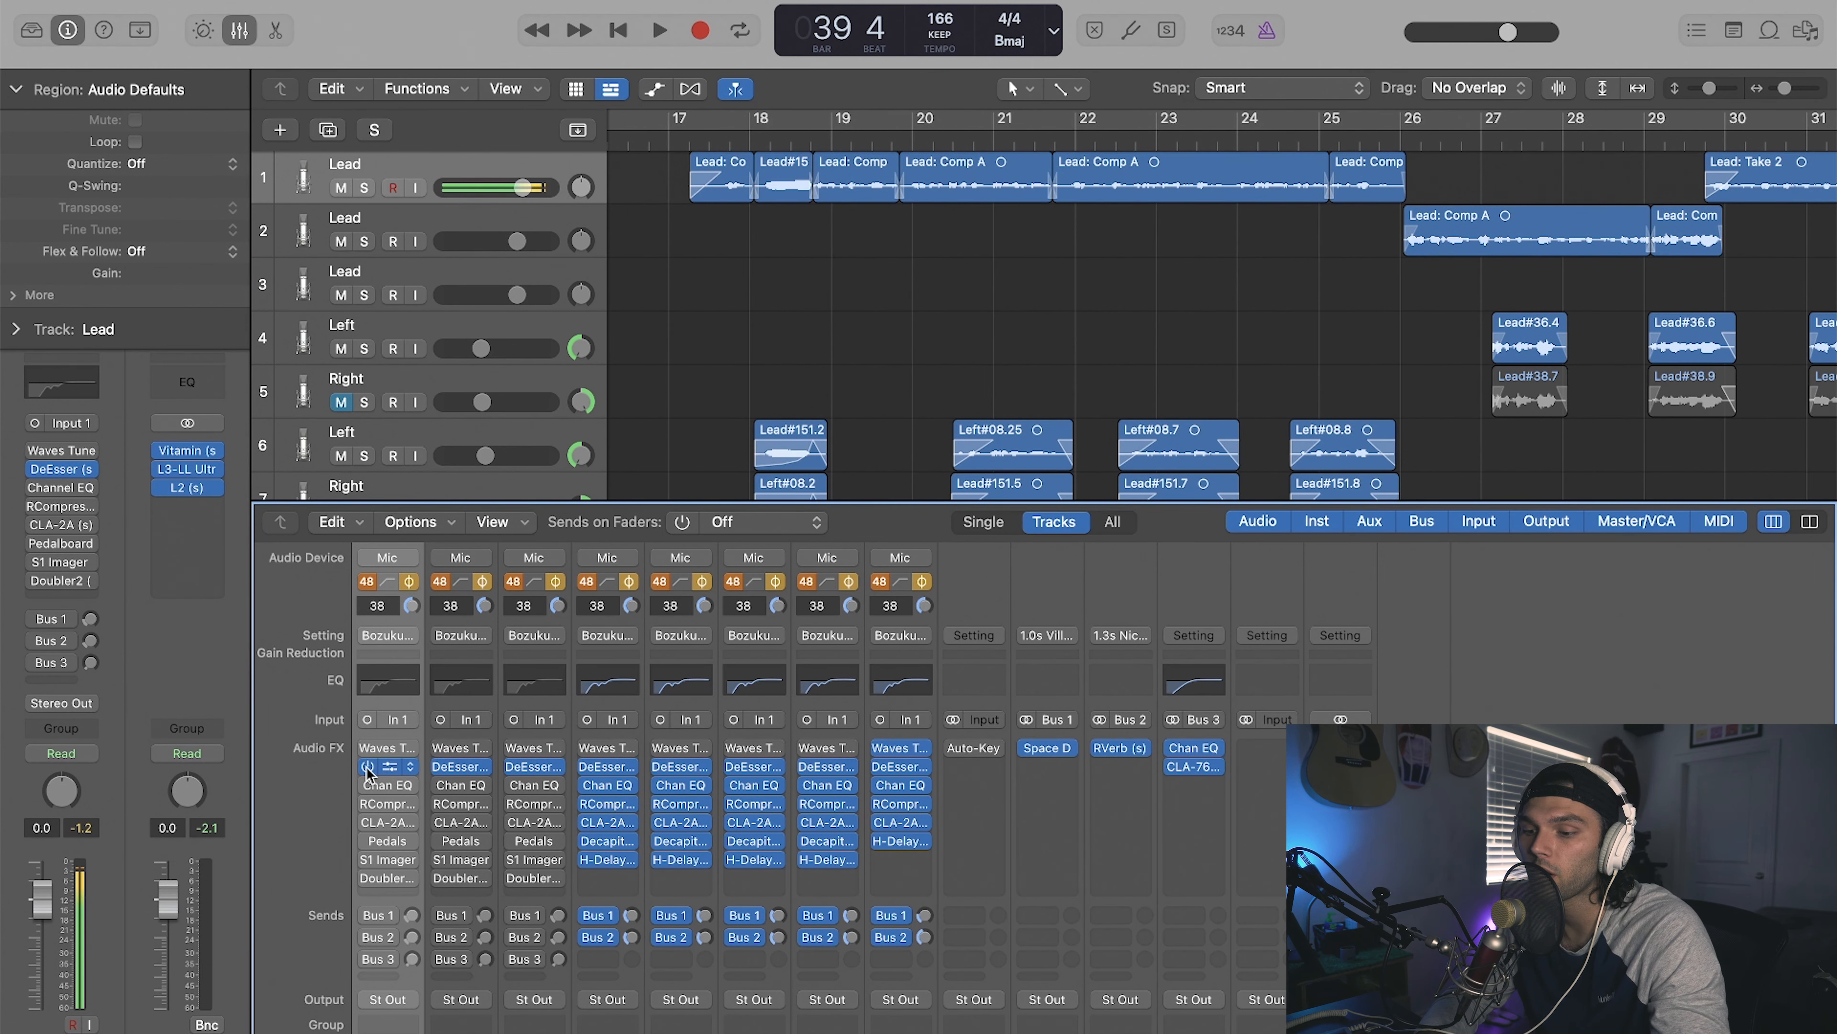
Step: Open the DeEsser on the Lead channel and look through its factory presets, keeping Male Ess loaded
left_click(463, 769)
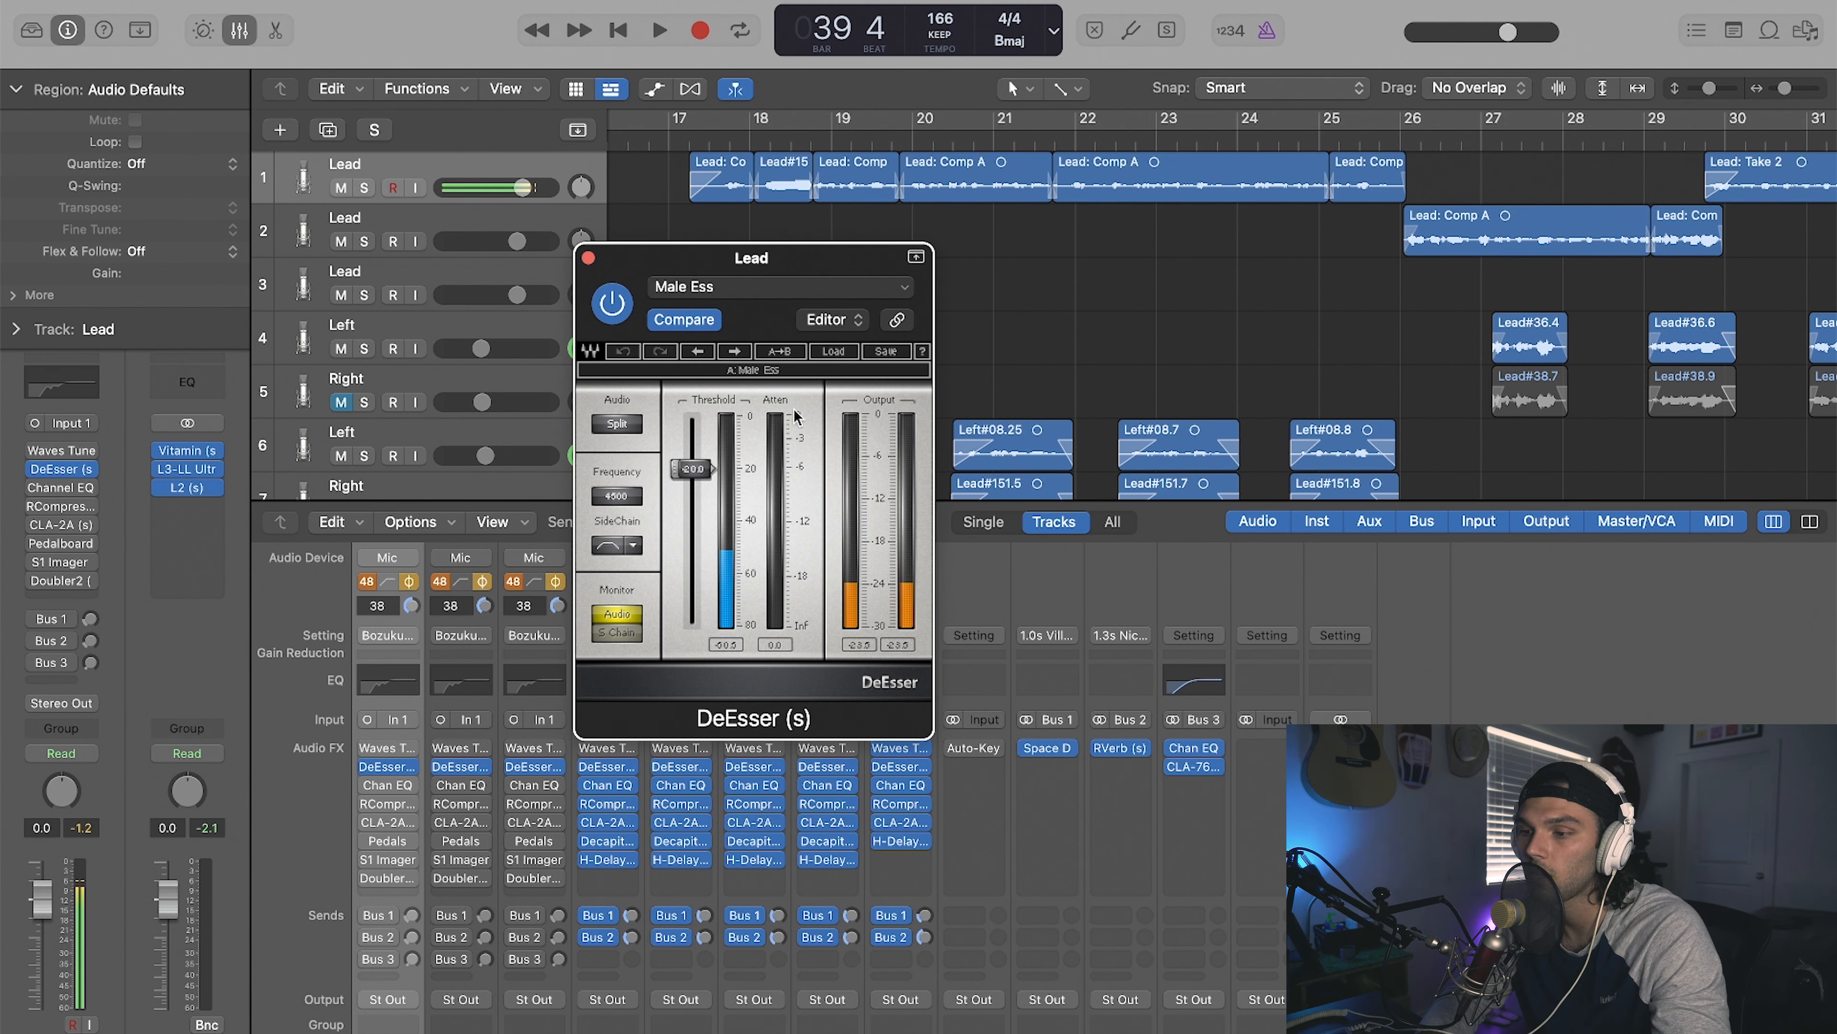
left_click(778, 288)
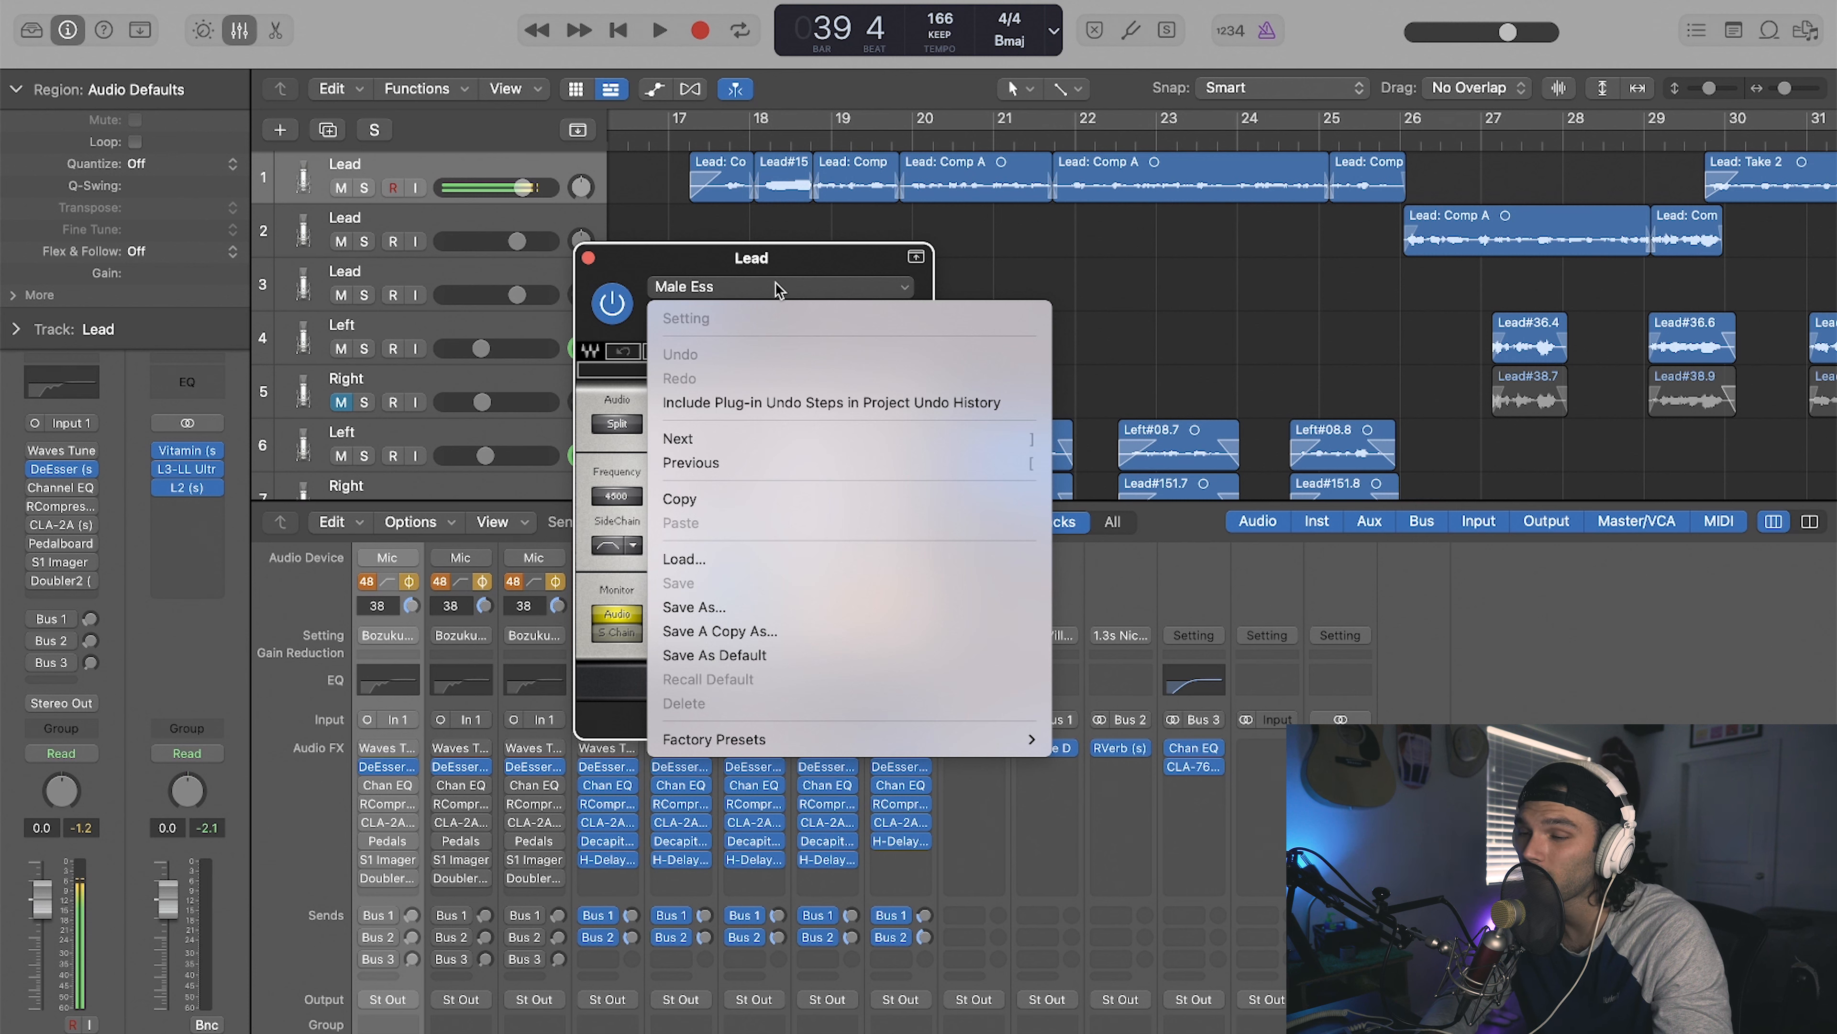
mouse_move(799, 737)
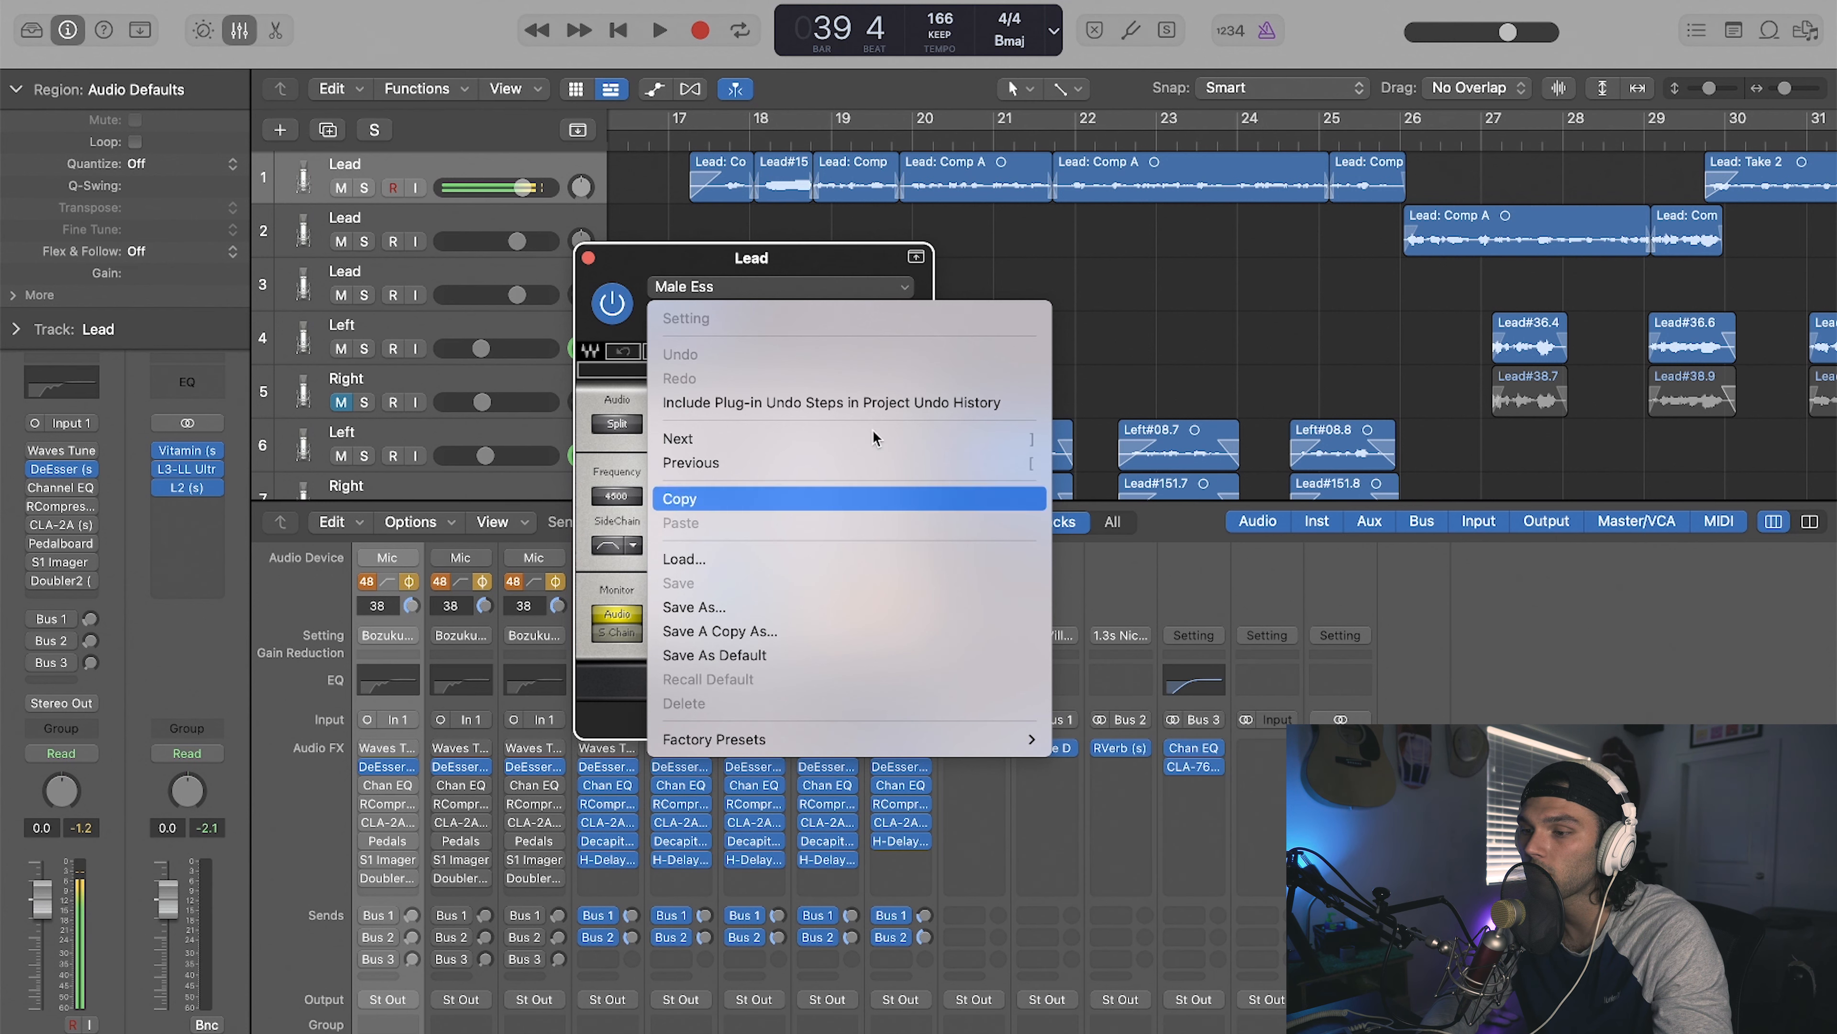
mouse_move(977, 739)
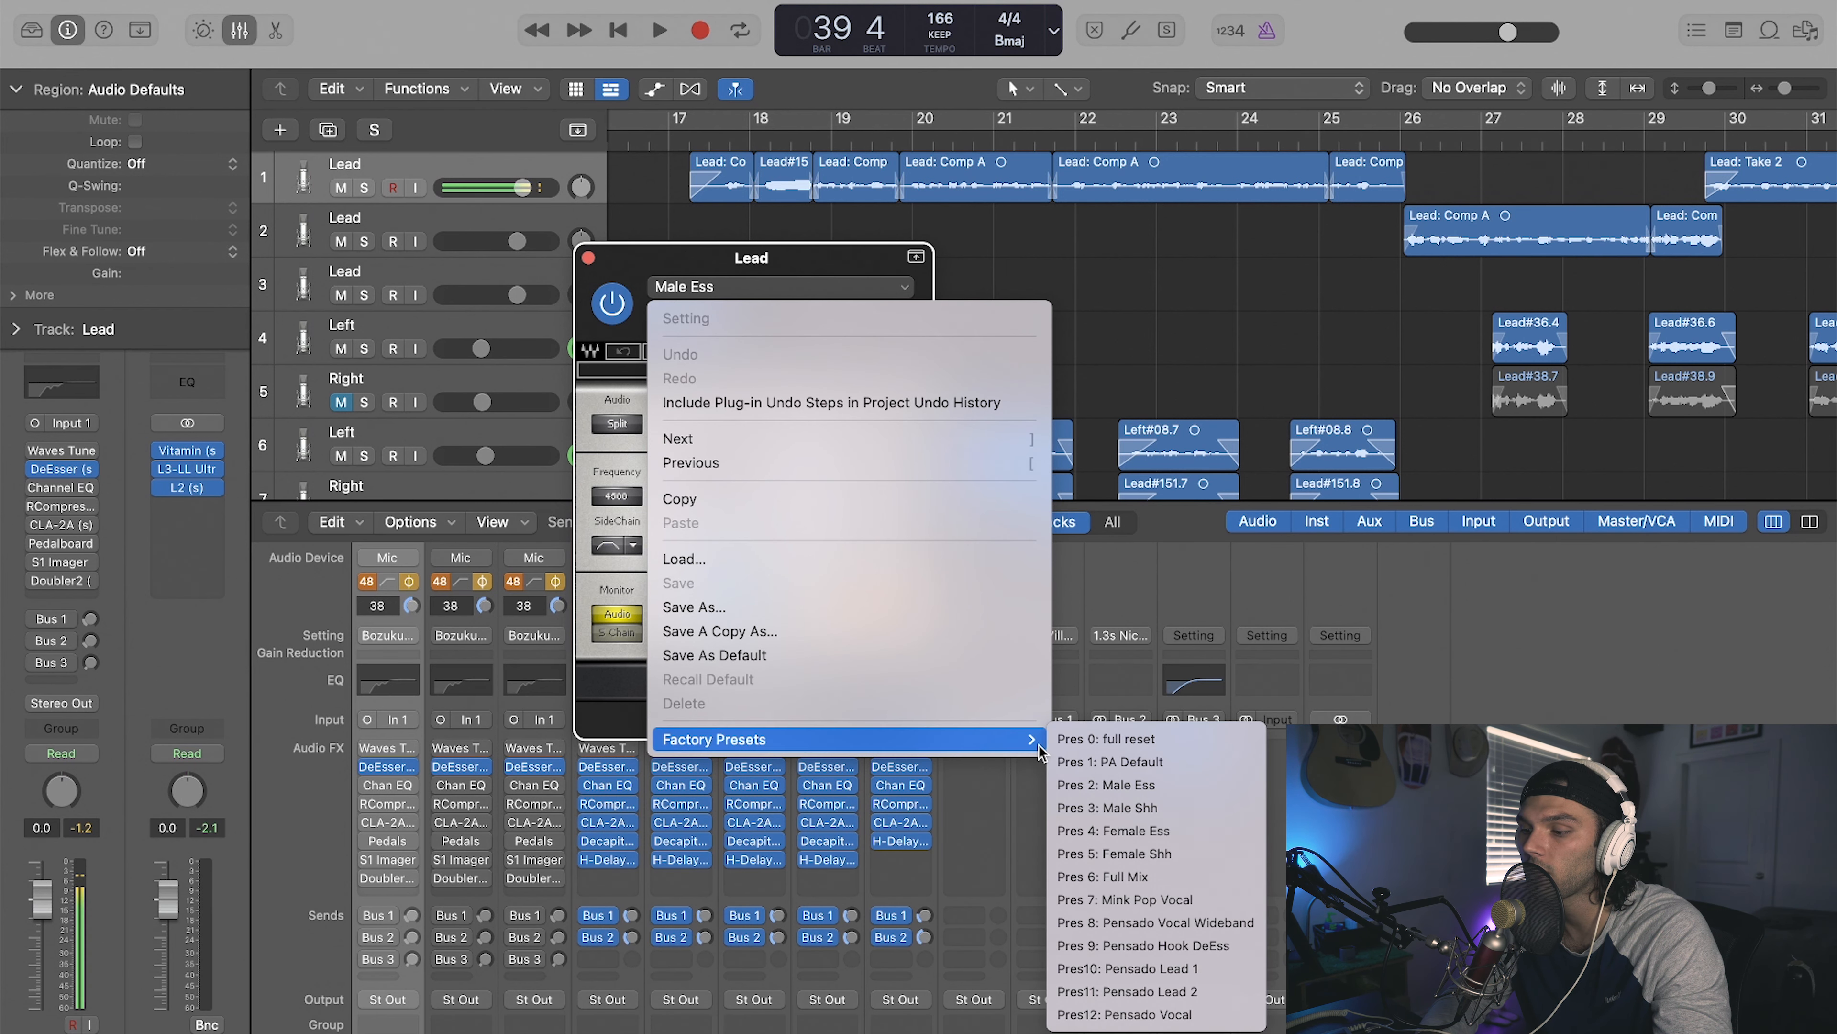
key("Escape")
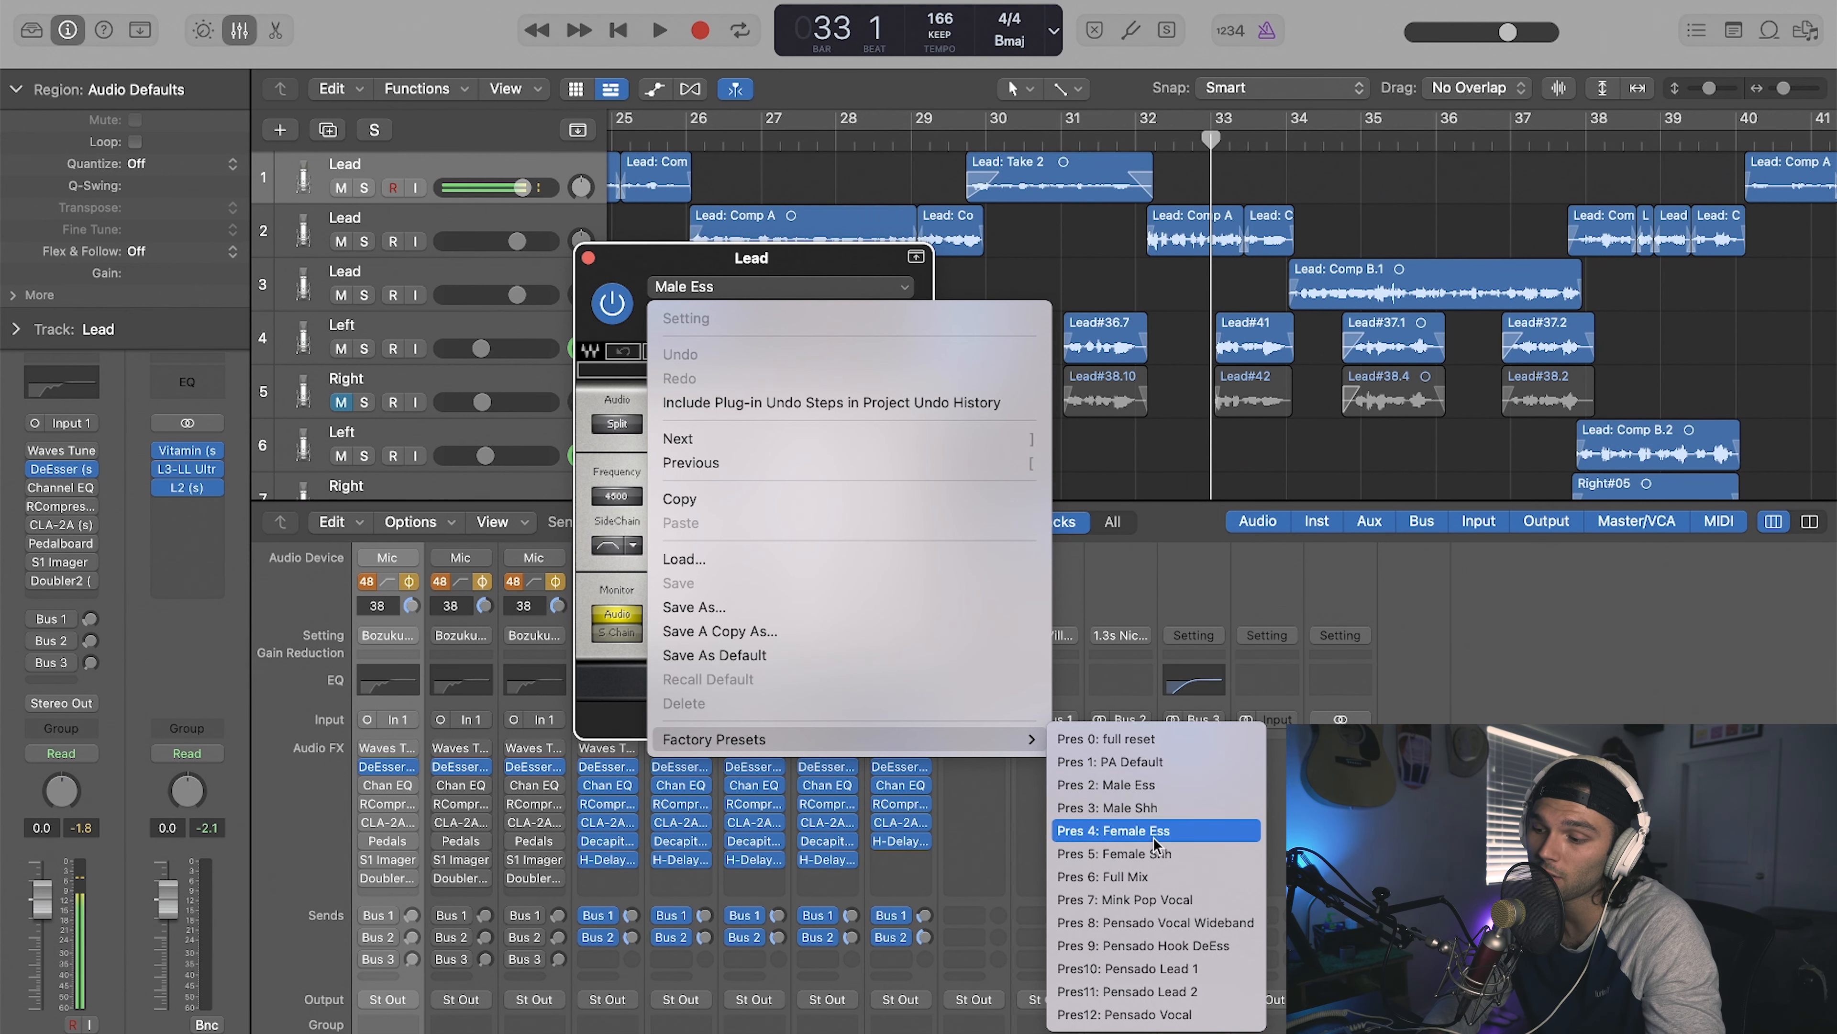
left_click(656, 258)
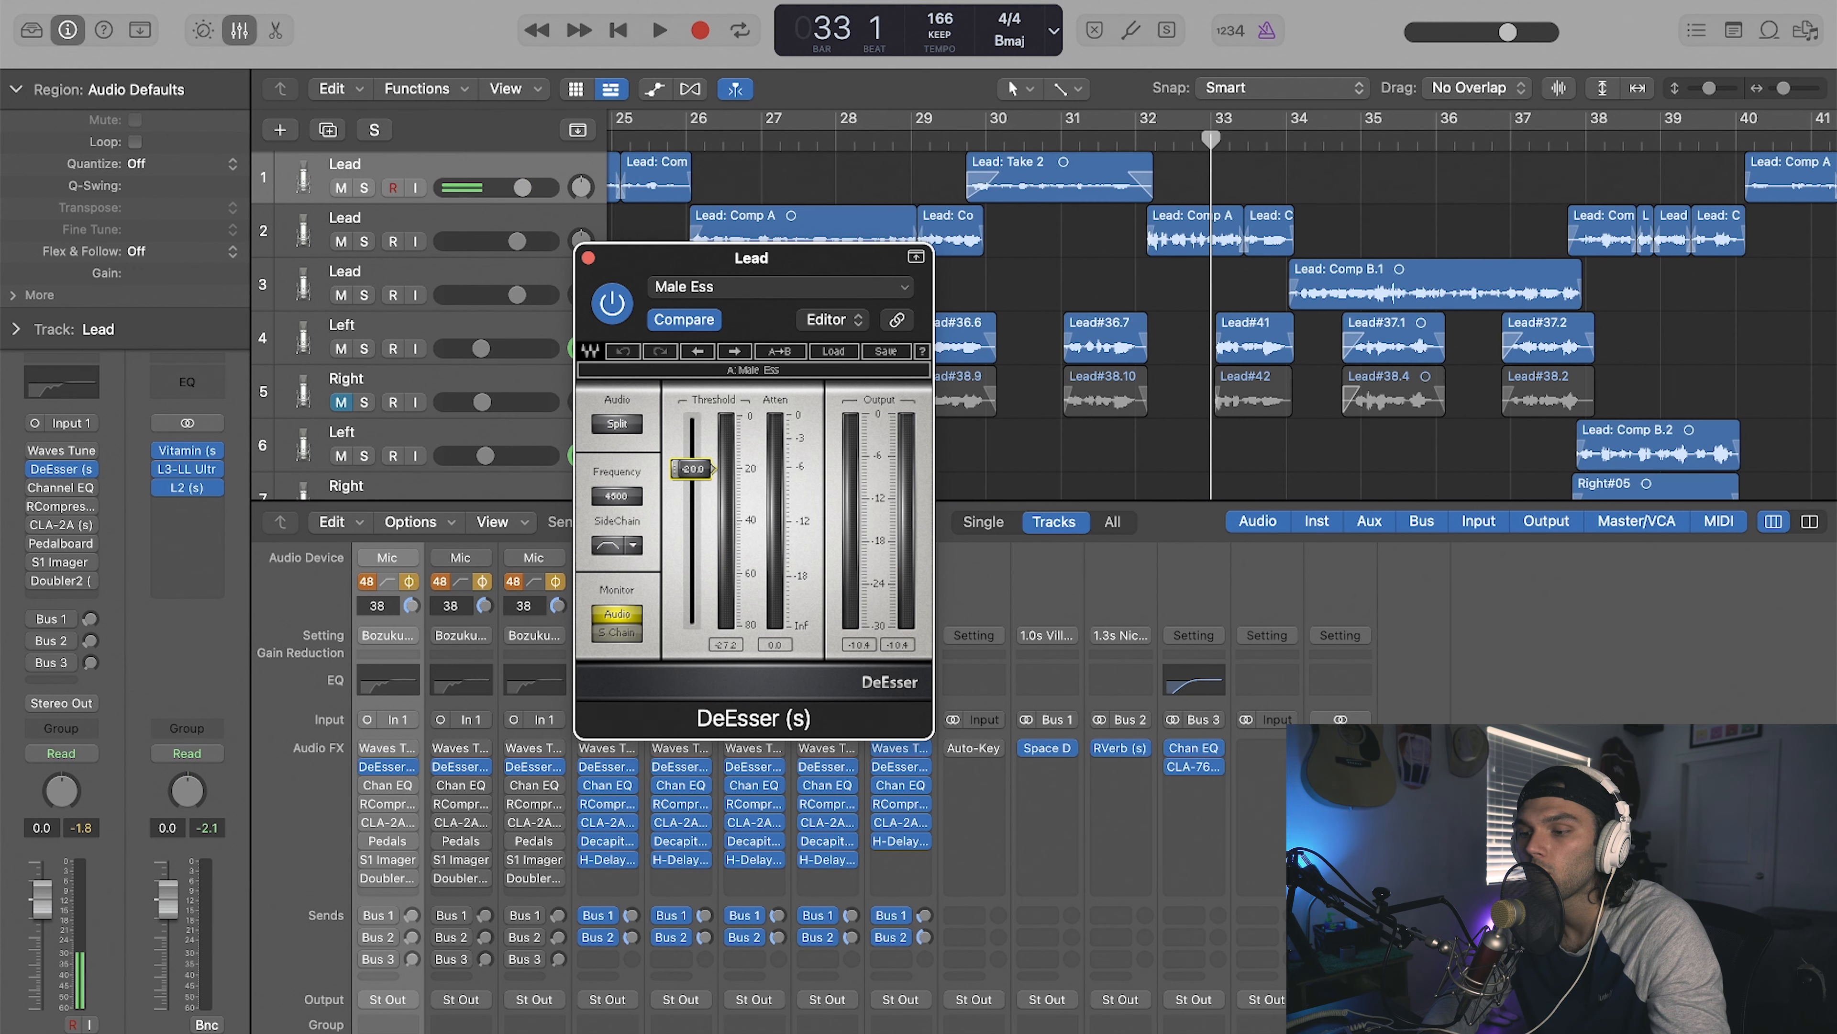
Step: Try a DeEsser threshold of about -21.3, compare it back to the stored setting, and close the plug-in
mouse_move(693, 469)
left_mouse_down()
mouse_move(692, 497)
mouse_move(692, 470)
left_mouse_up()
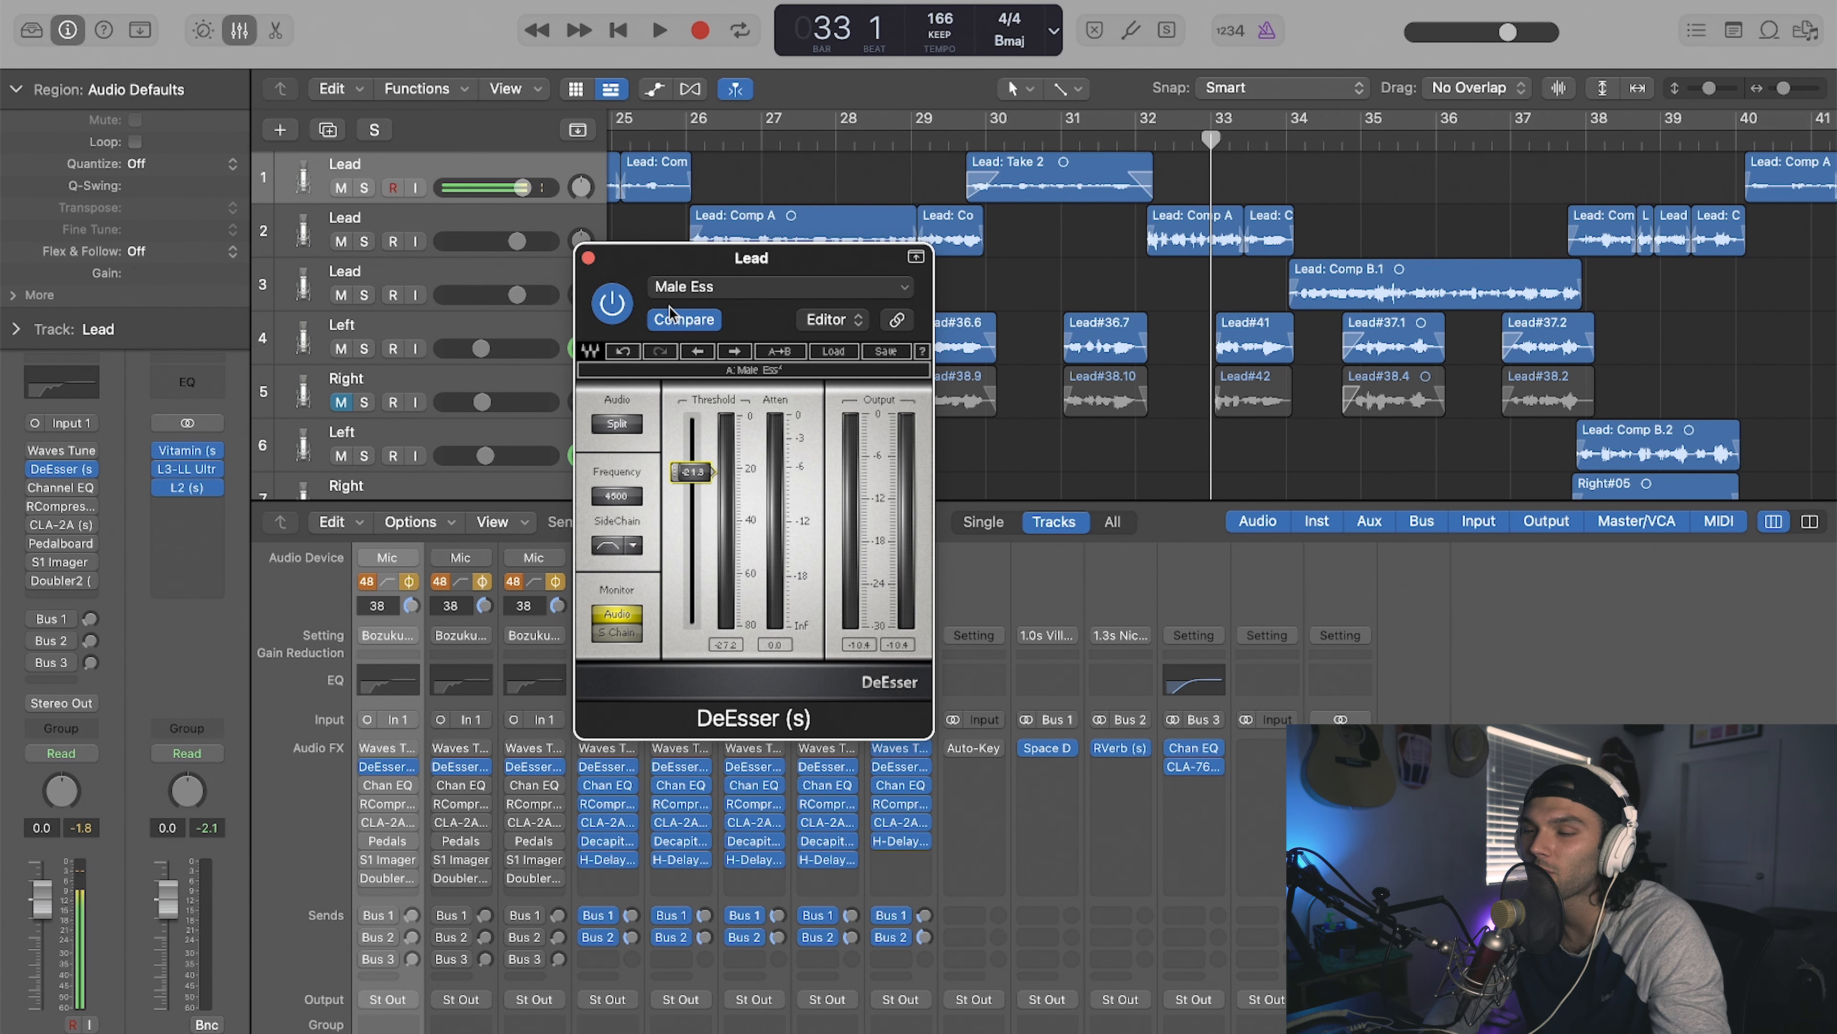
left_click(684, 320)
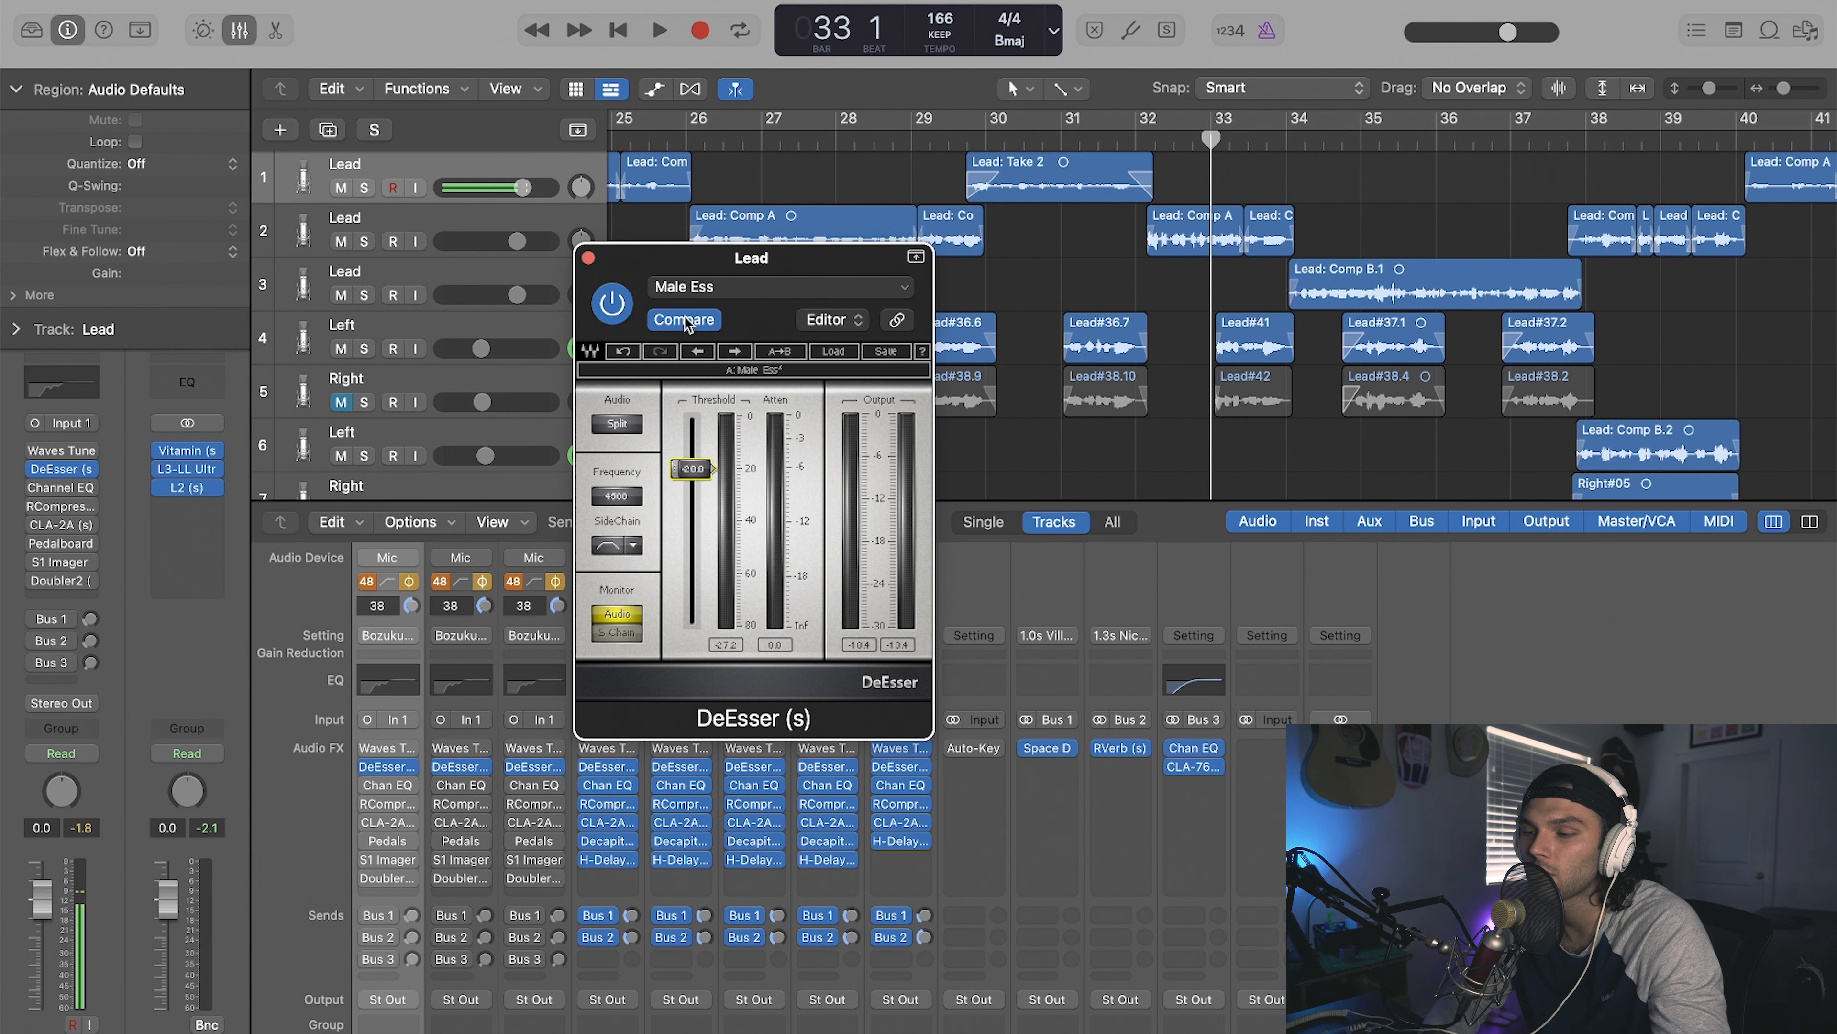
left_click(588, 255)
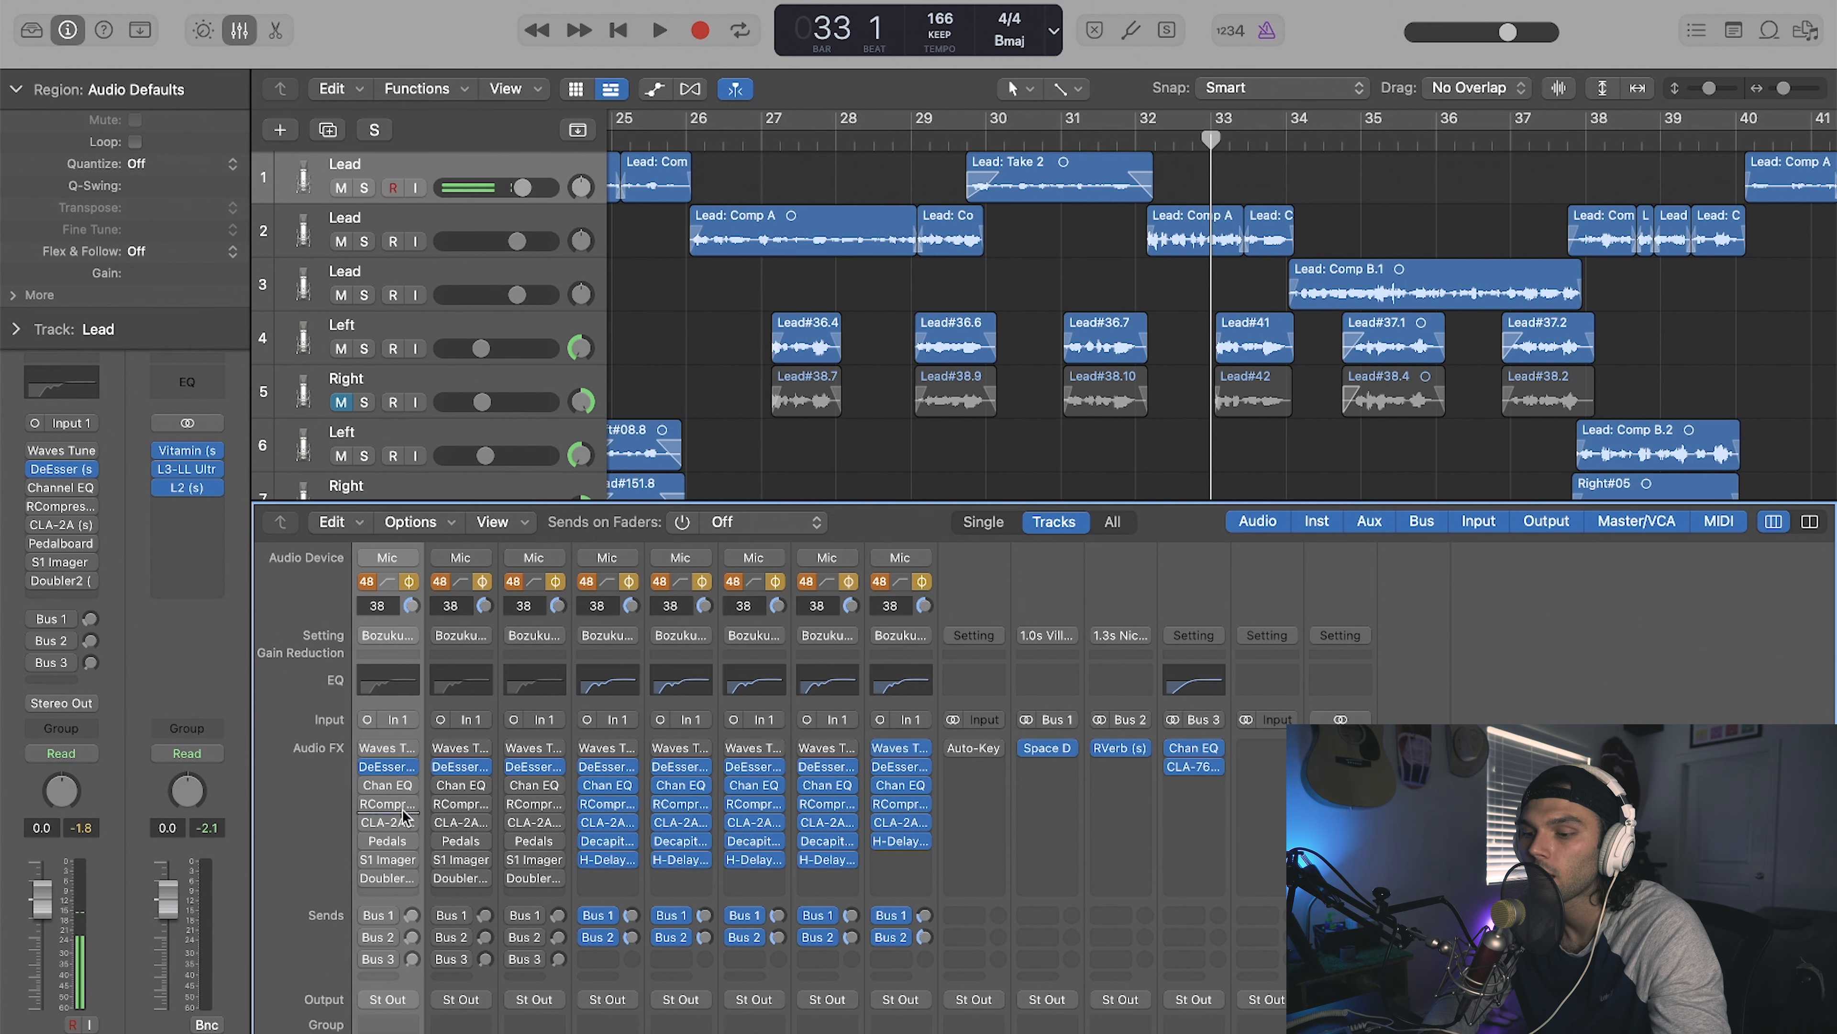
Step: Try a wide +24 dB boost near 2220 Hz in the Lead Channel EQ, switch that band off, and close the plug-in
left_click(383, 785)
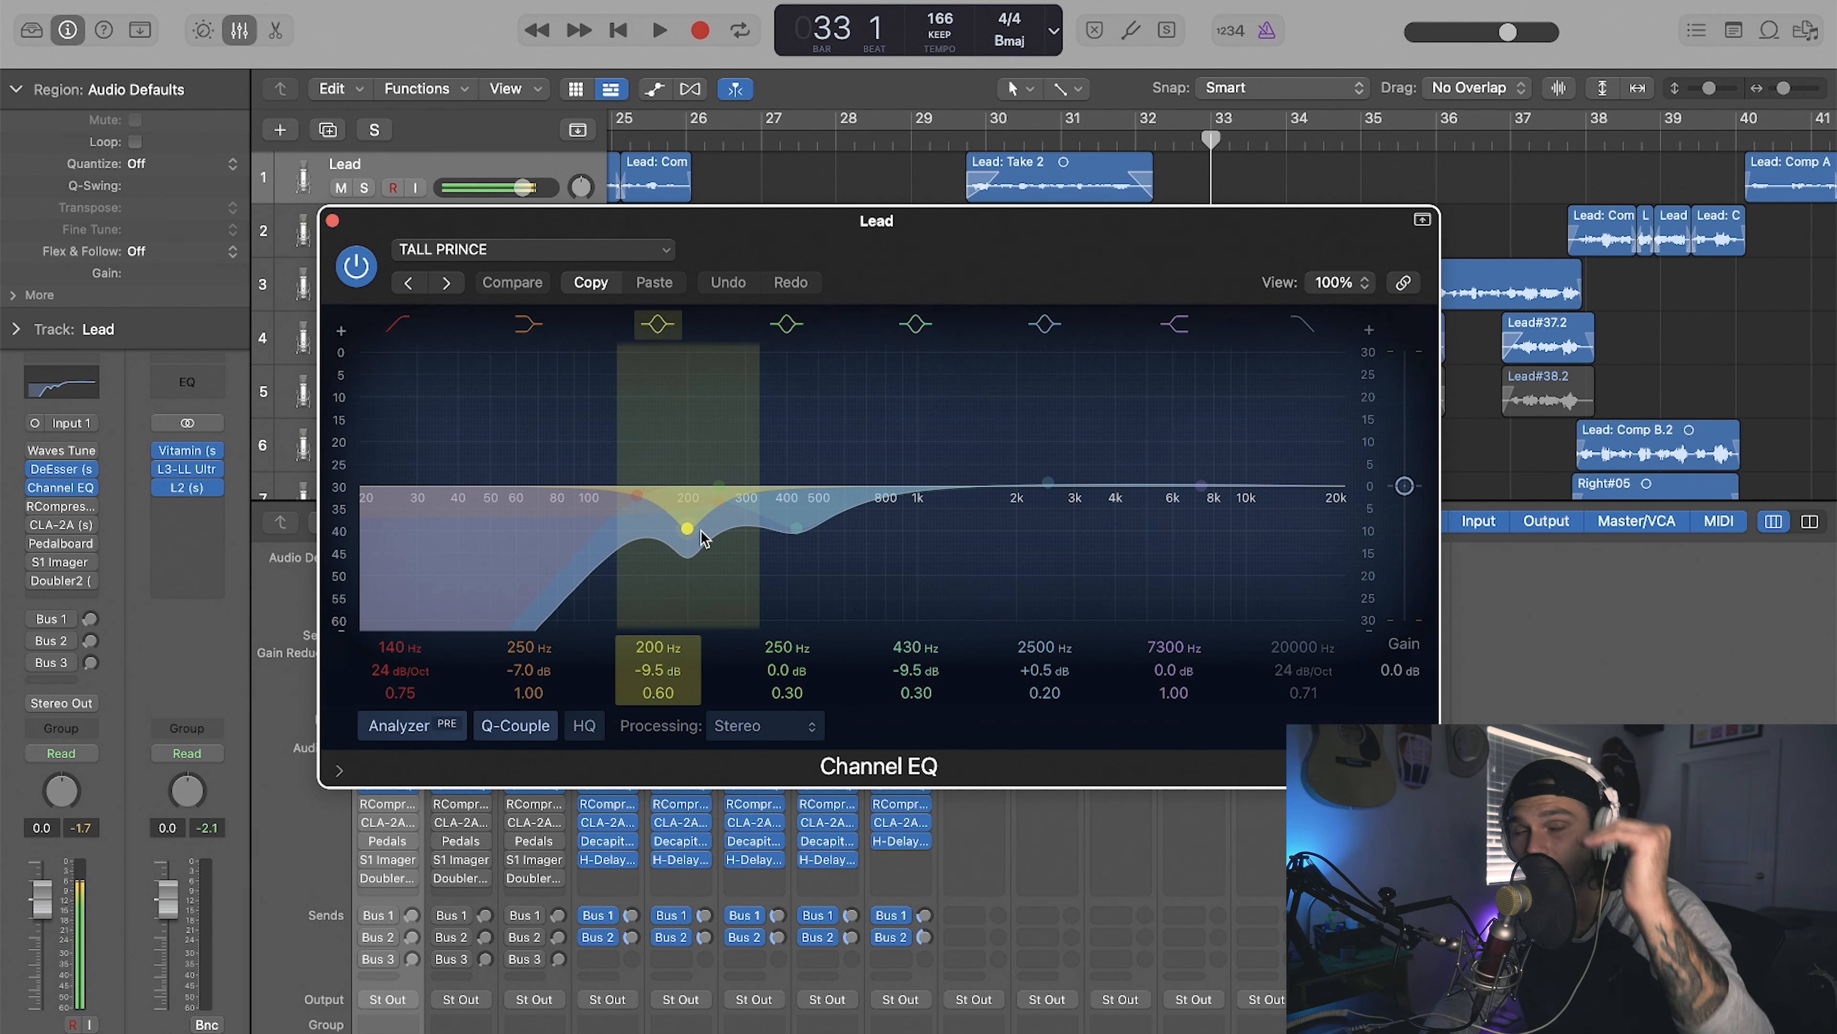
left_click_drag(1048, 483, 1063, 417)
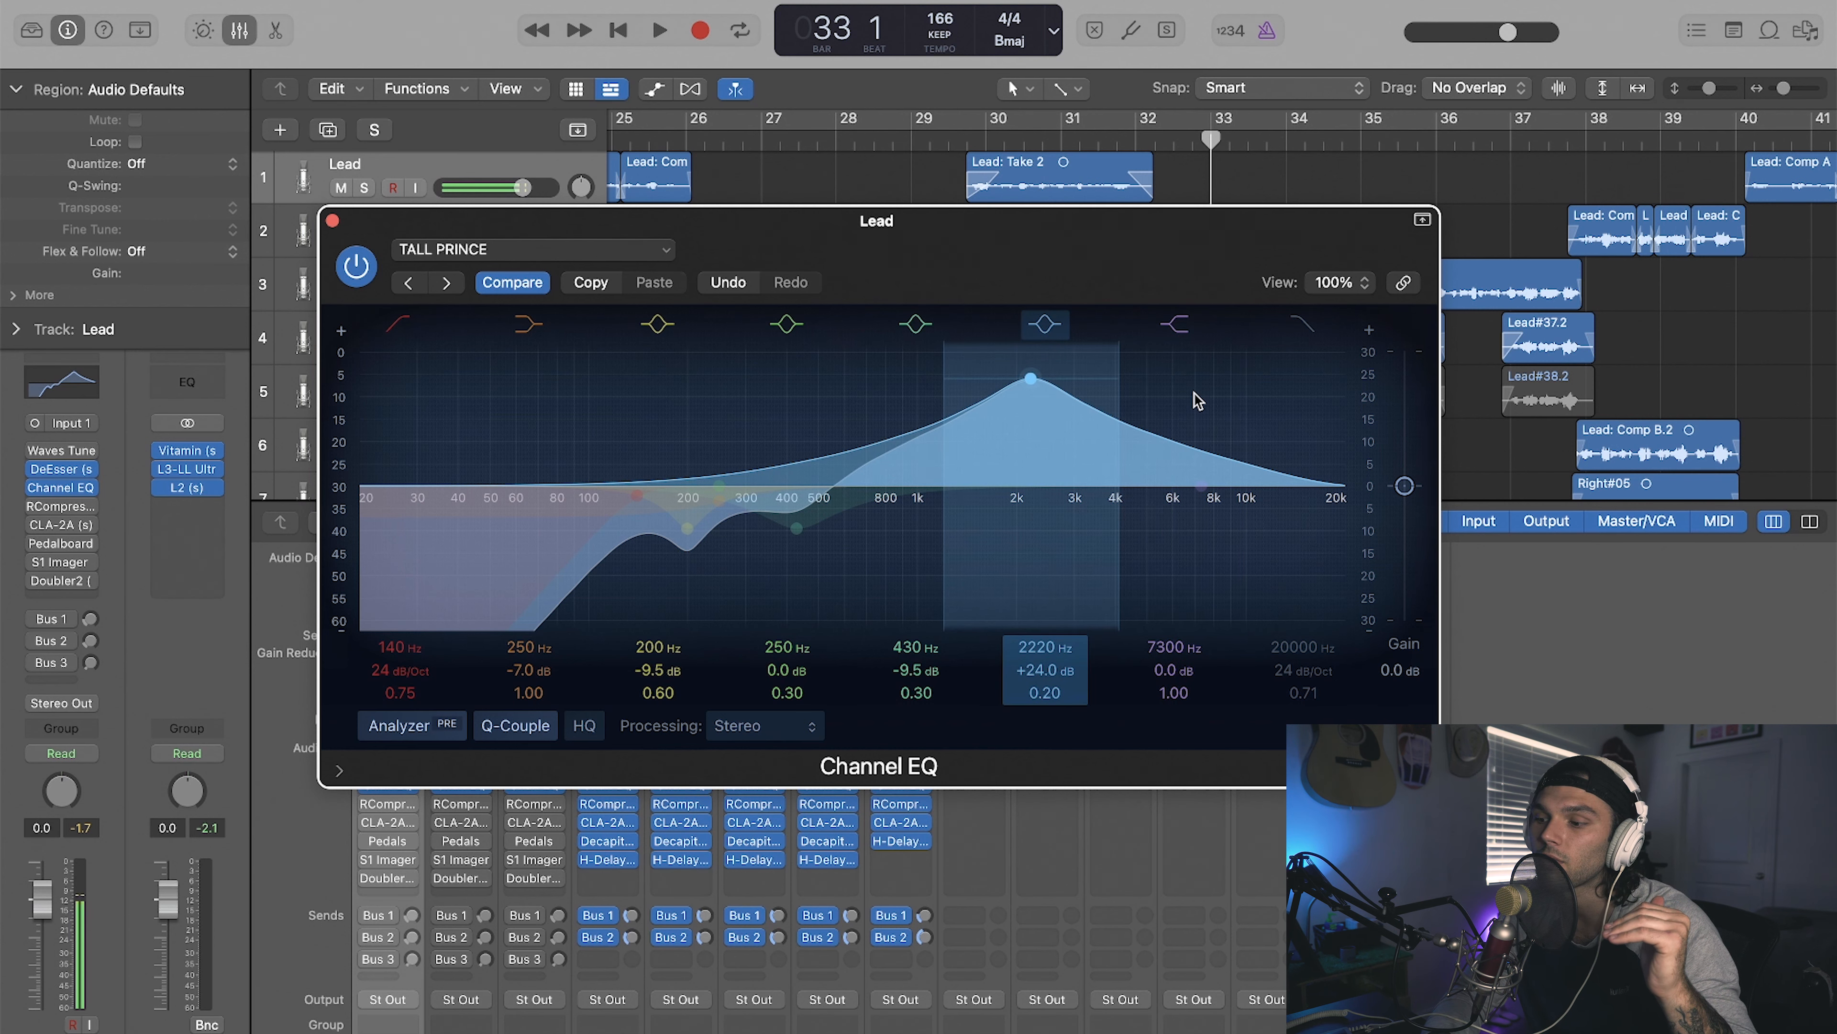
left_click(1045, 323)
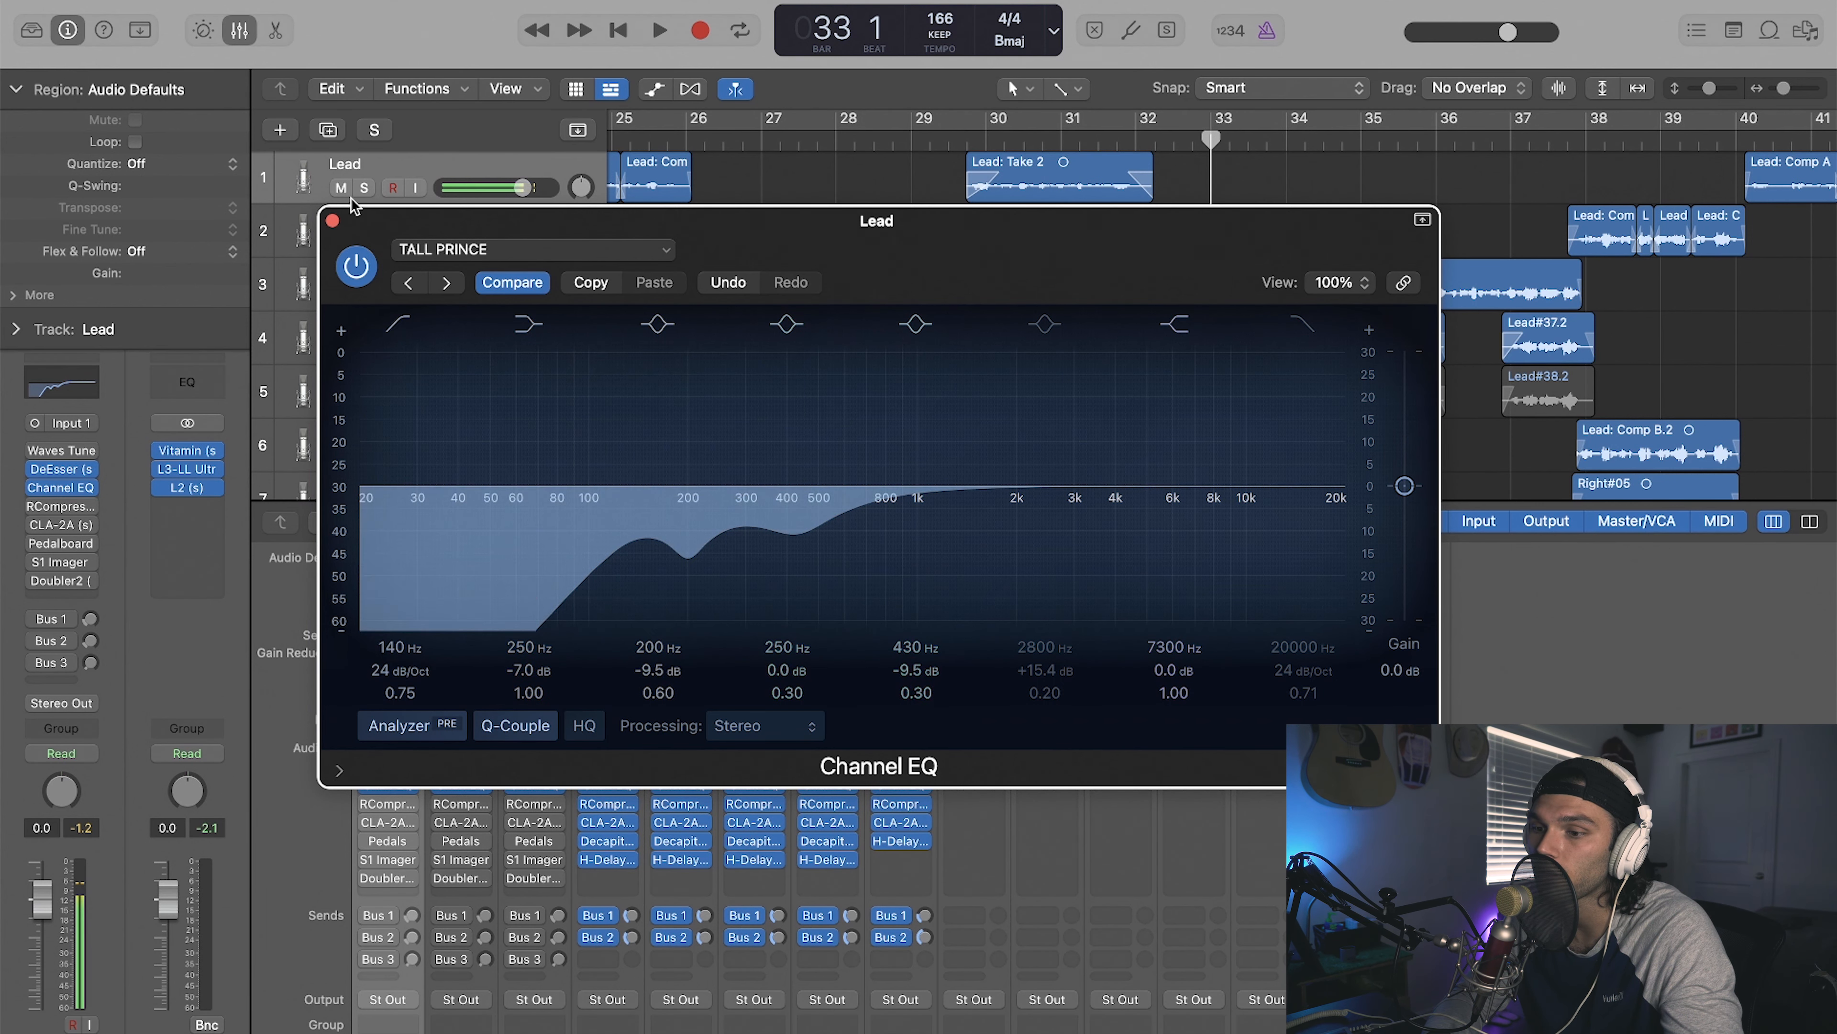
left_click(333, 220)
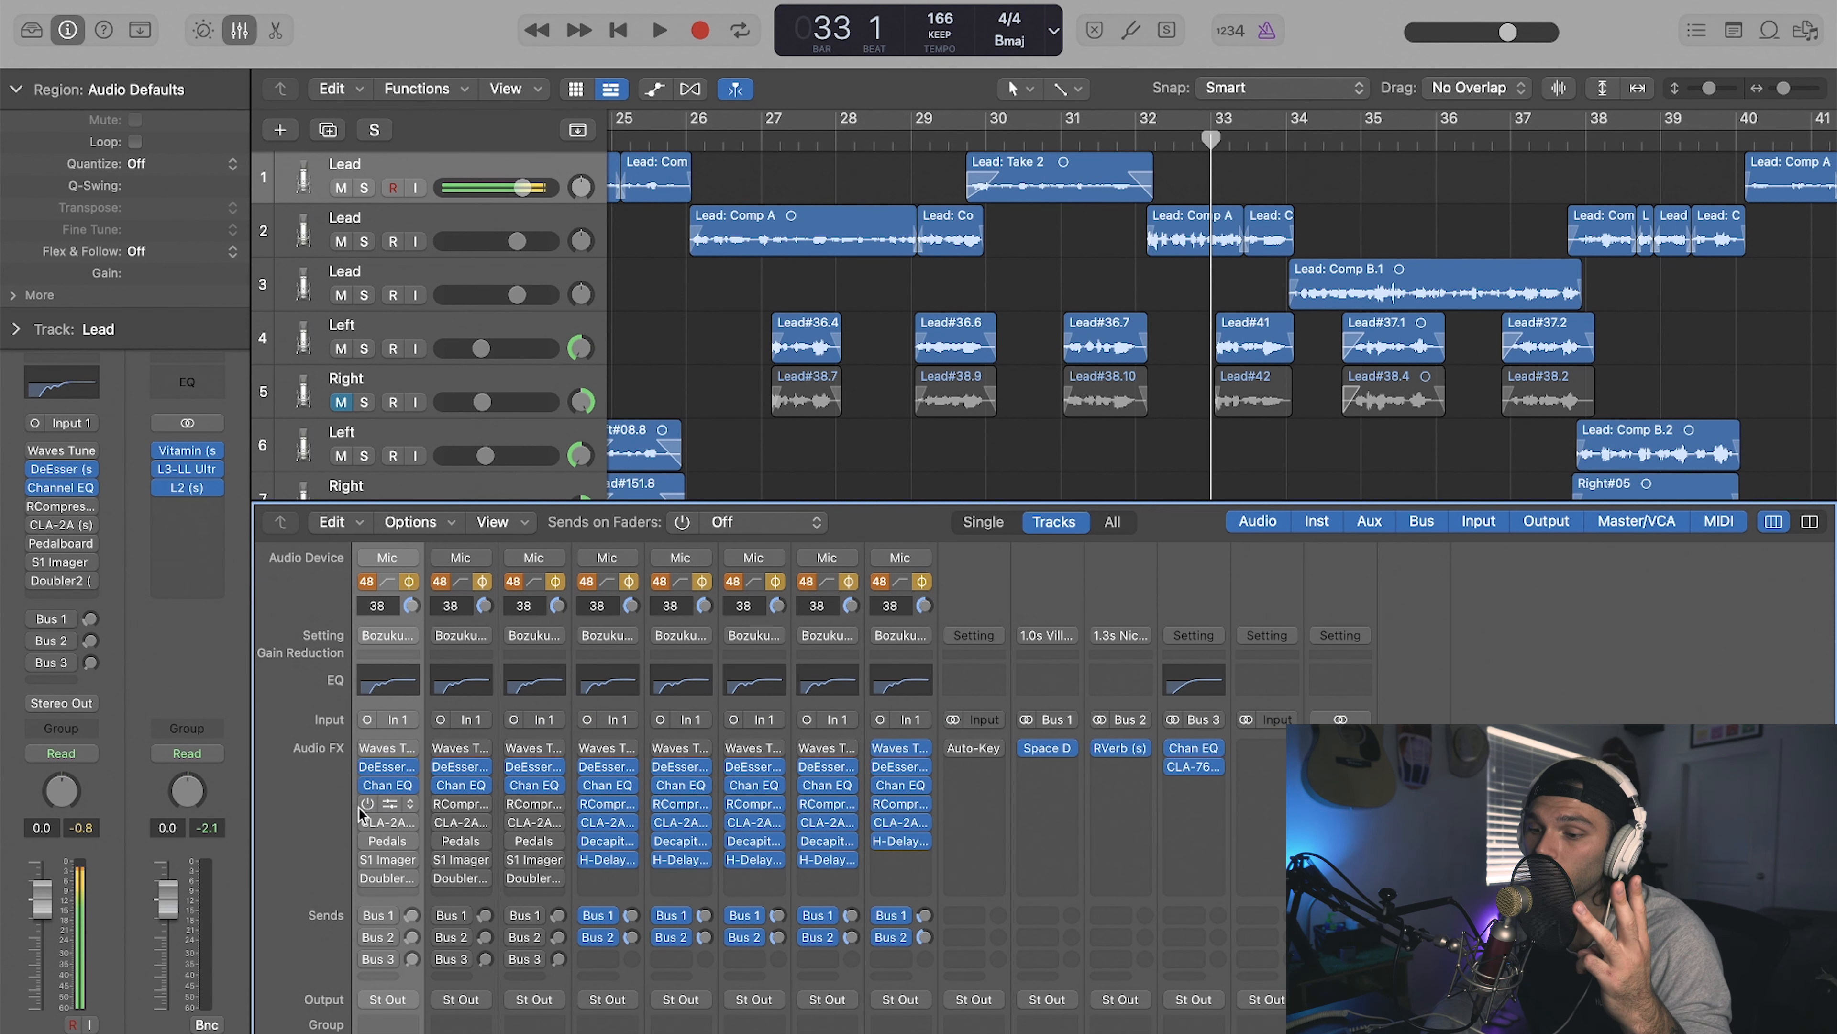
Step: Turn on RCompressor for the Lead tracks, open its settings, and move the playhead to bar 26, beat 3
left_click(367, 803)
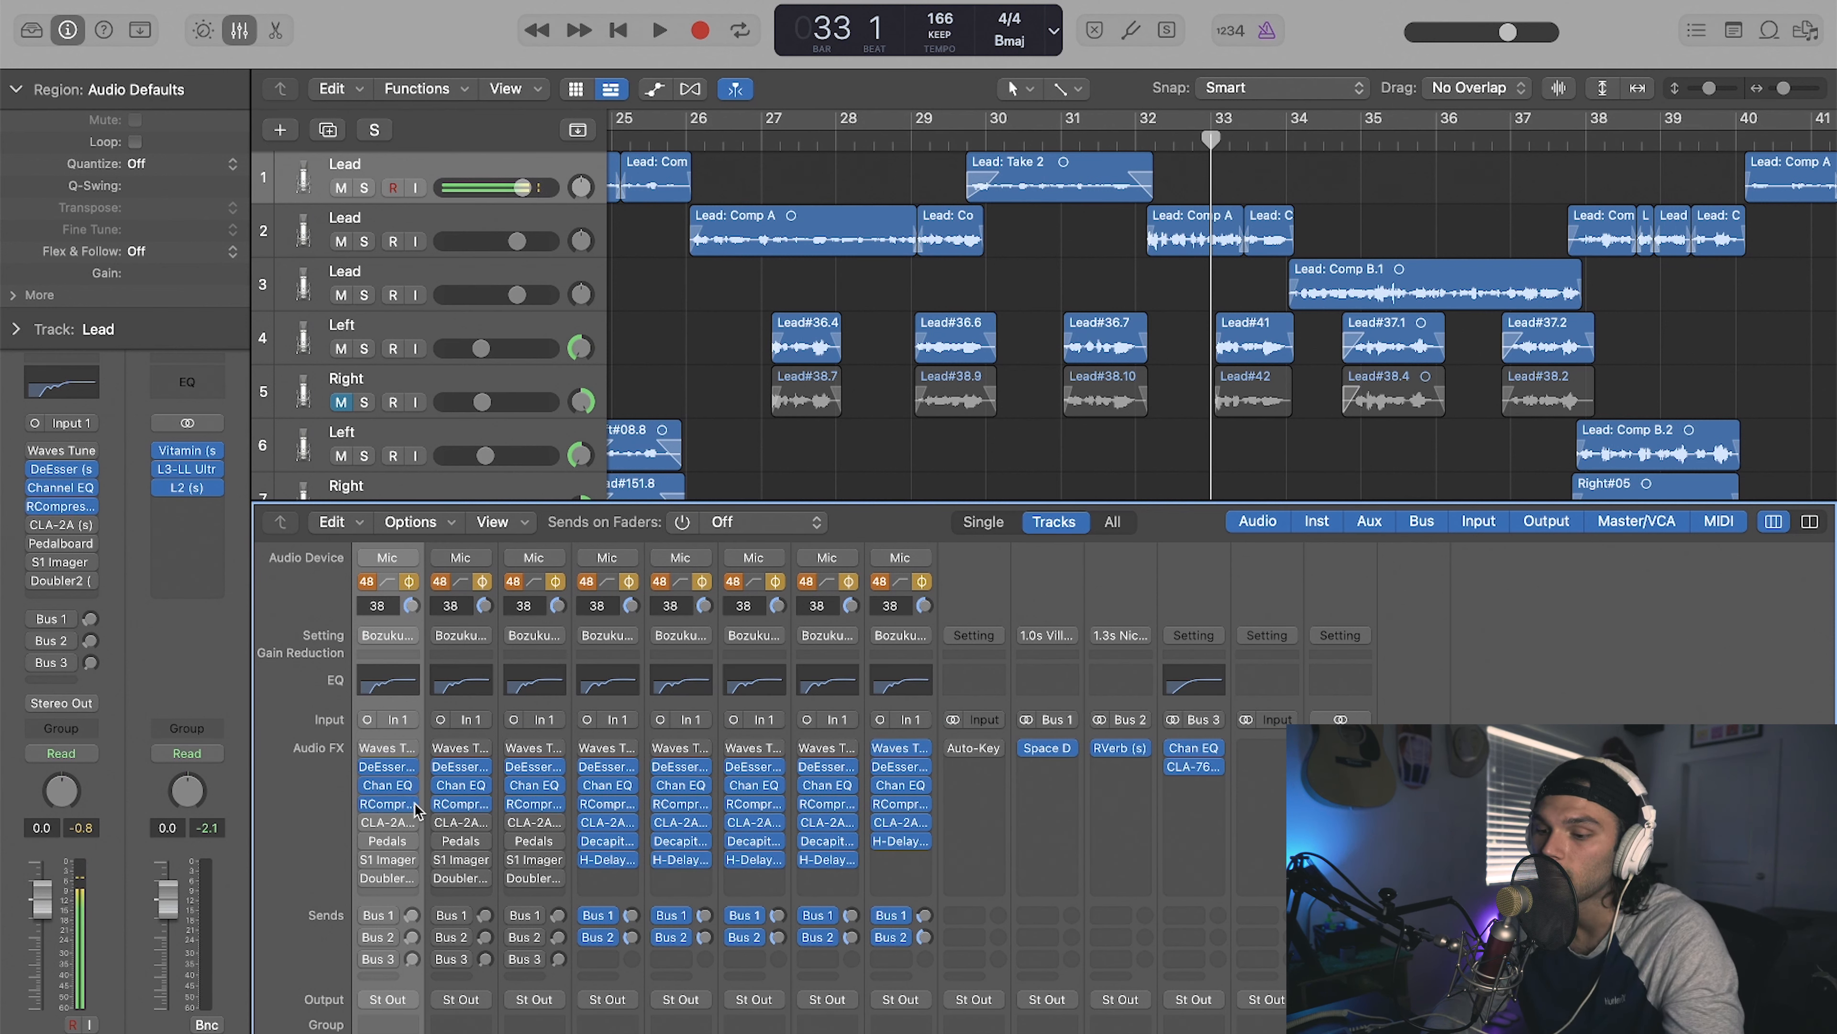
left_click(392, 802)
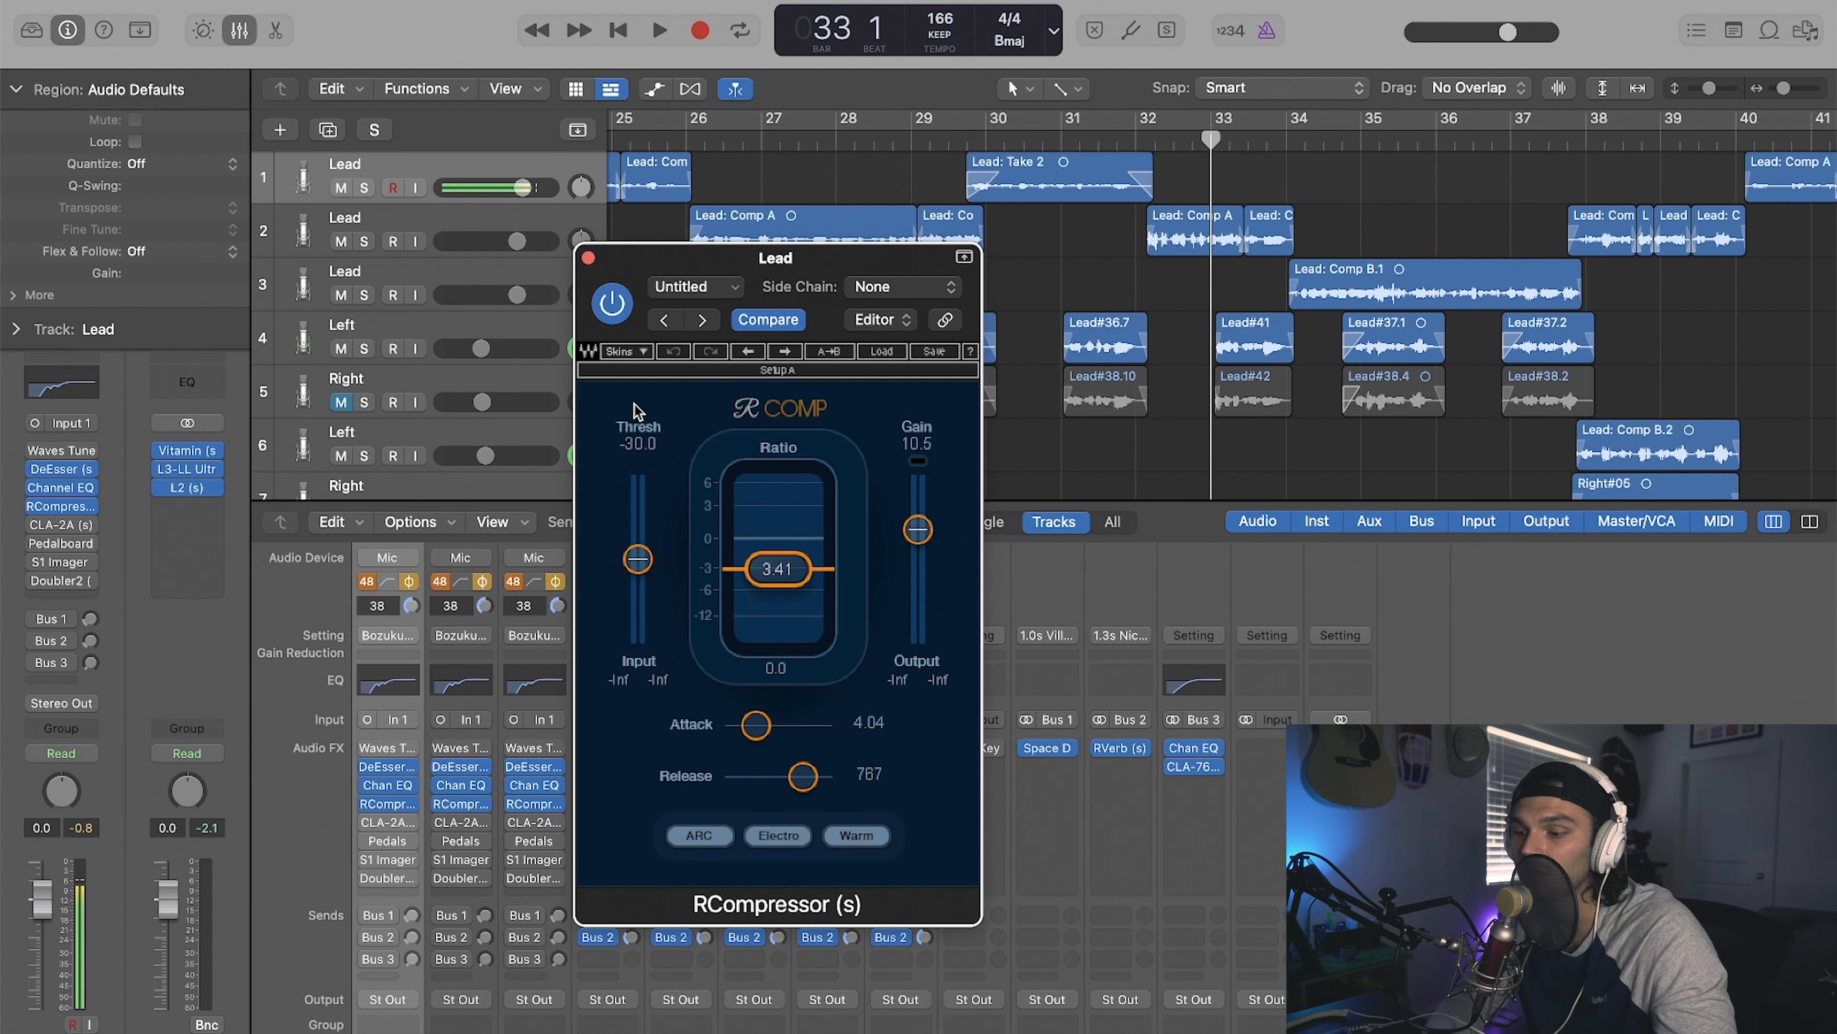
scroll(753, 227, "left", 1)
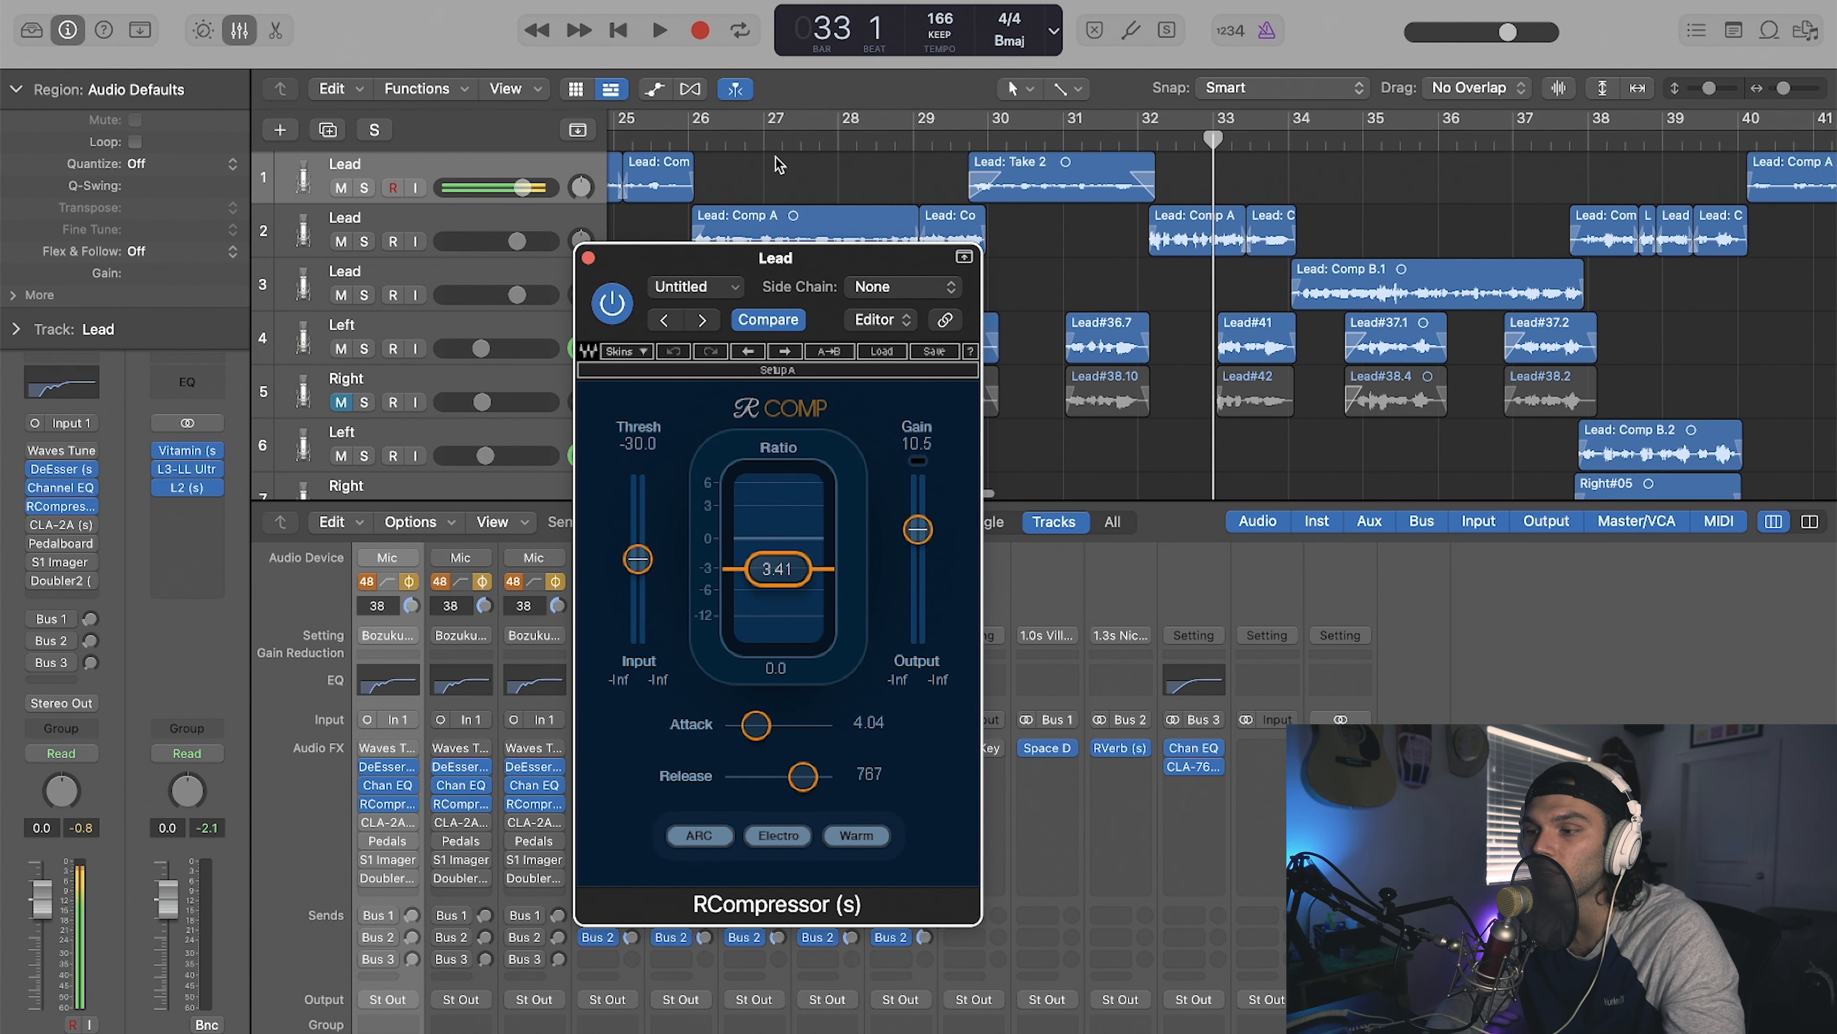
left_click_drag(752, 147, 726, 139)
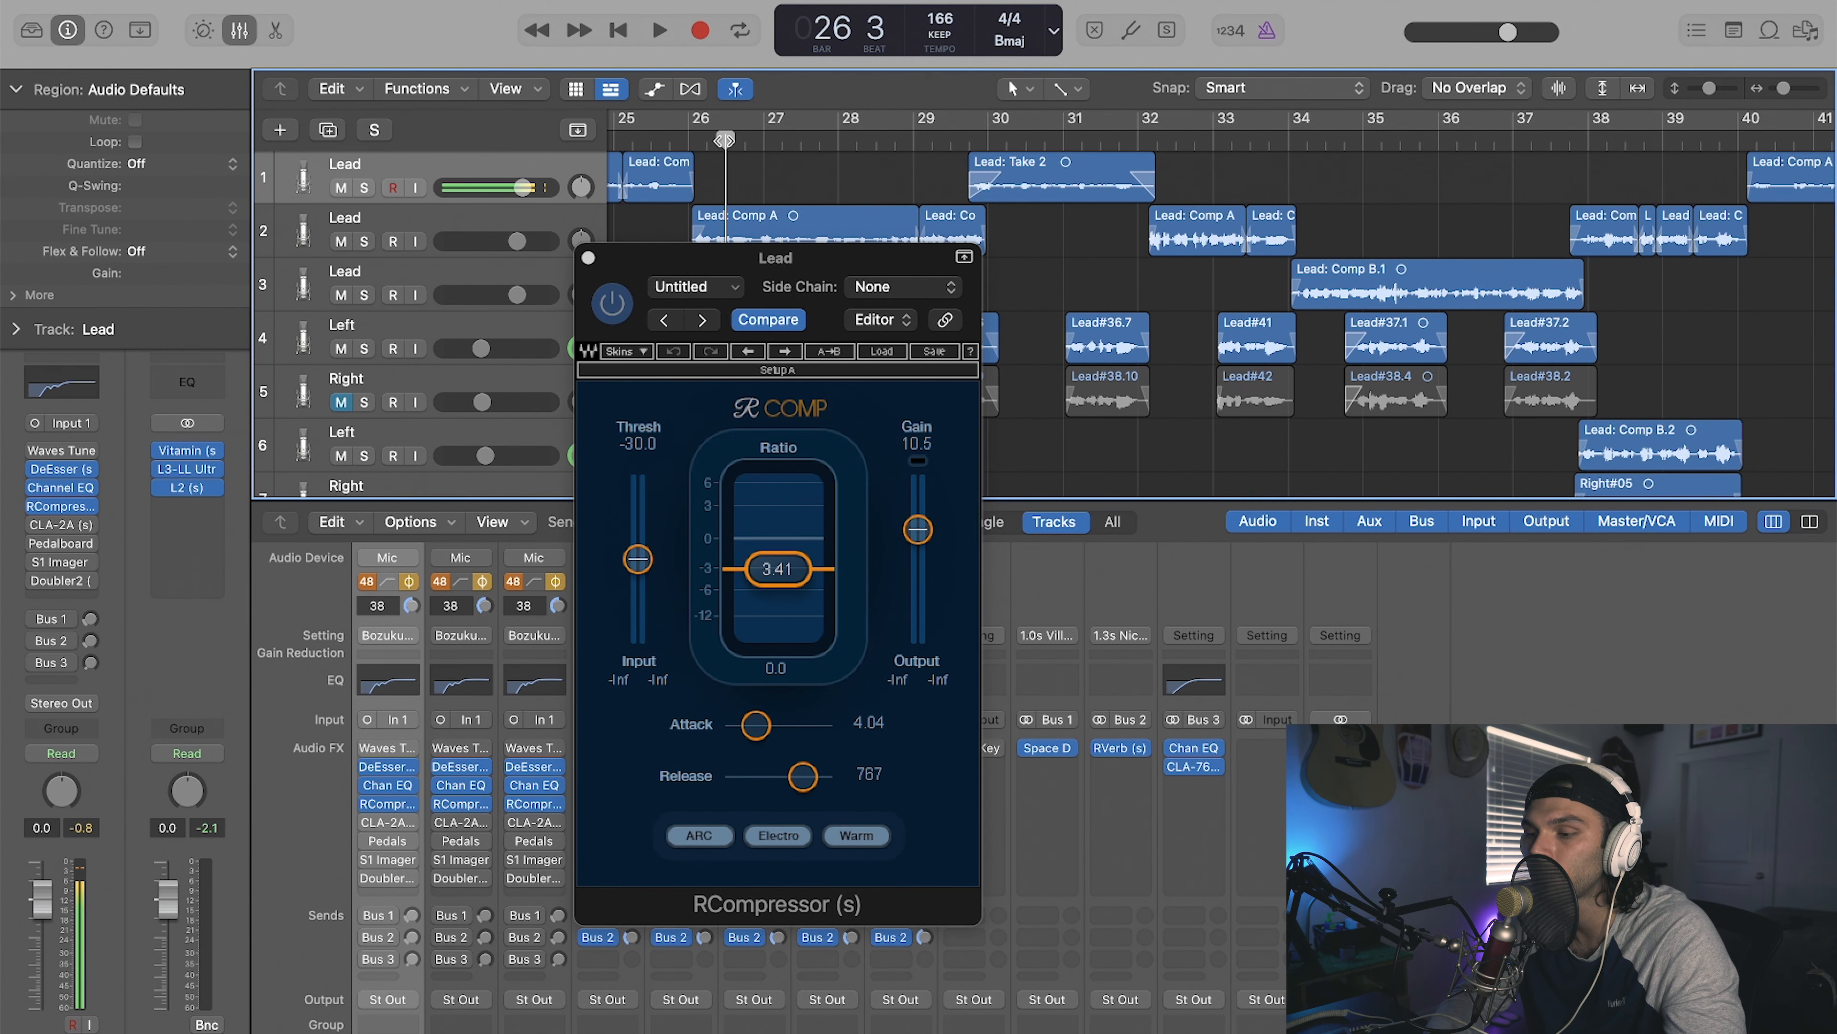
Step: Play the Lead vocals from bar 26, beat 3, with RCompressor active, stop, and select the second Lead track
key("space")
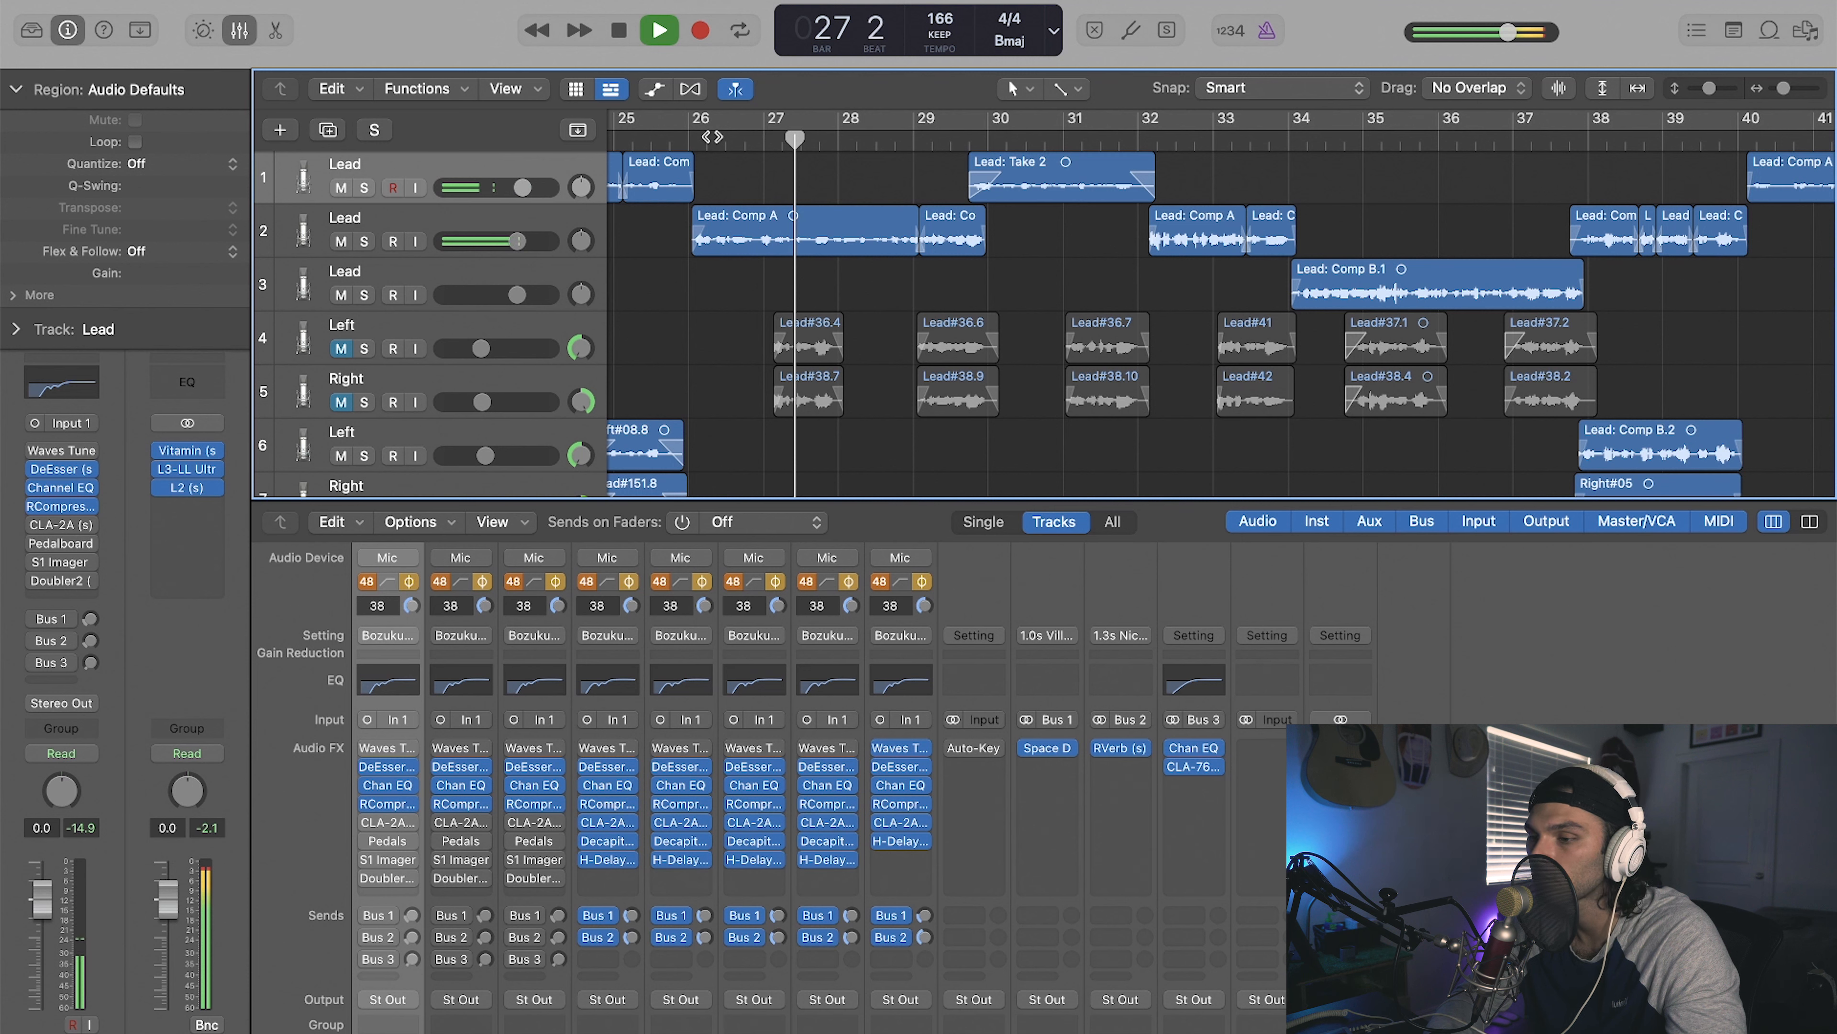
key("space")
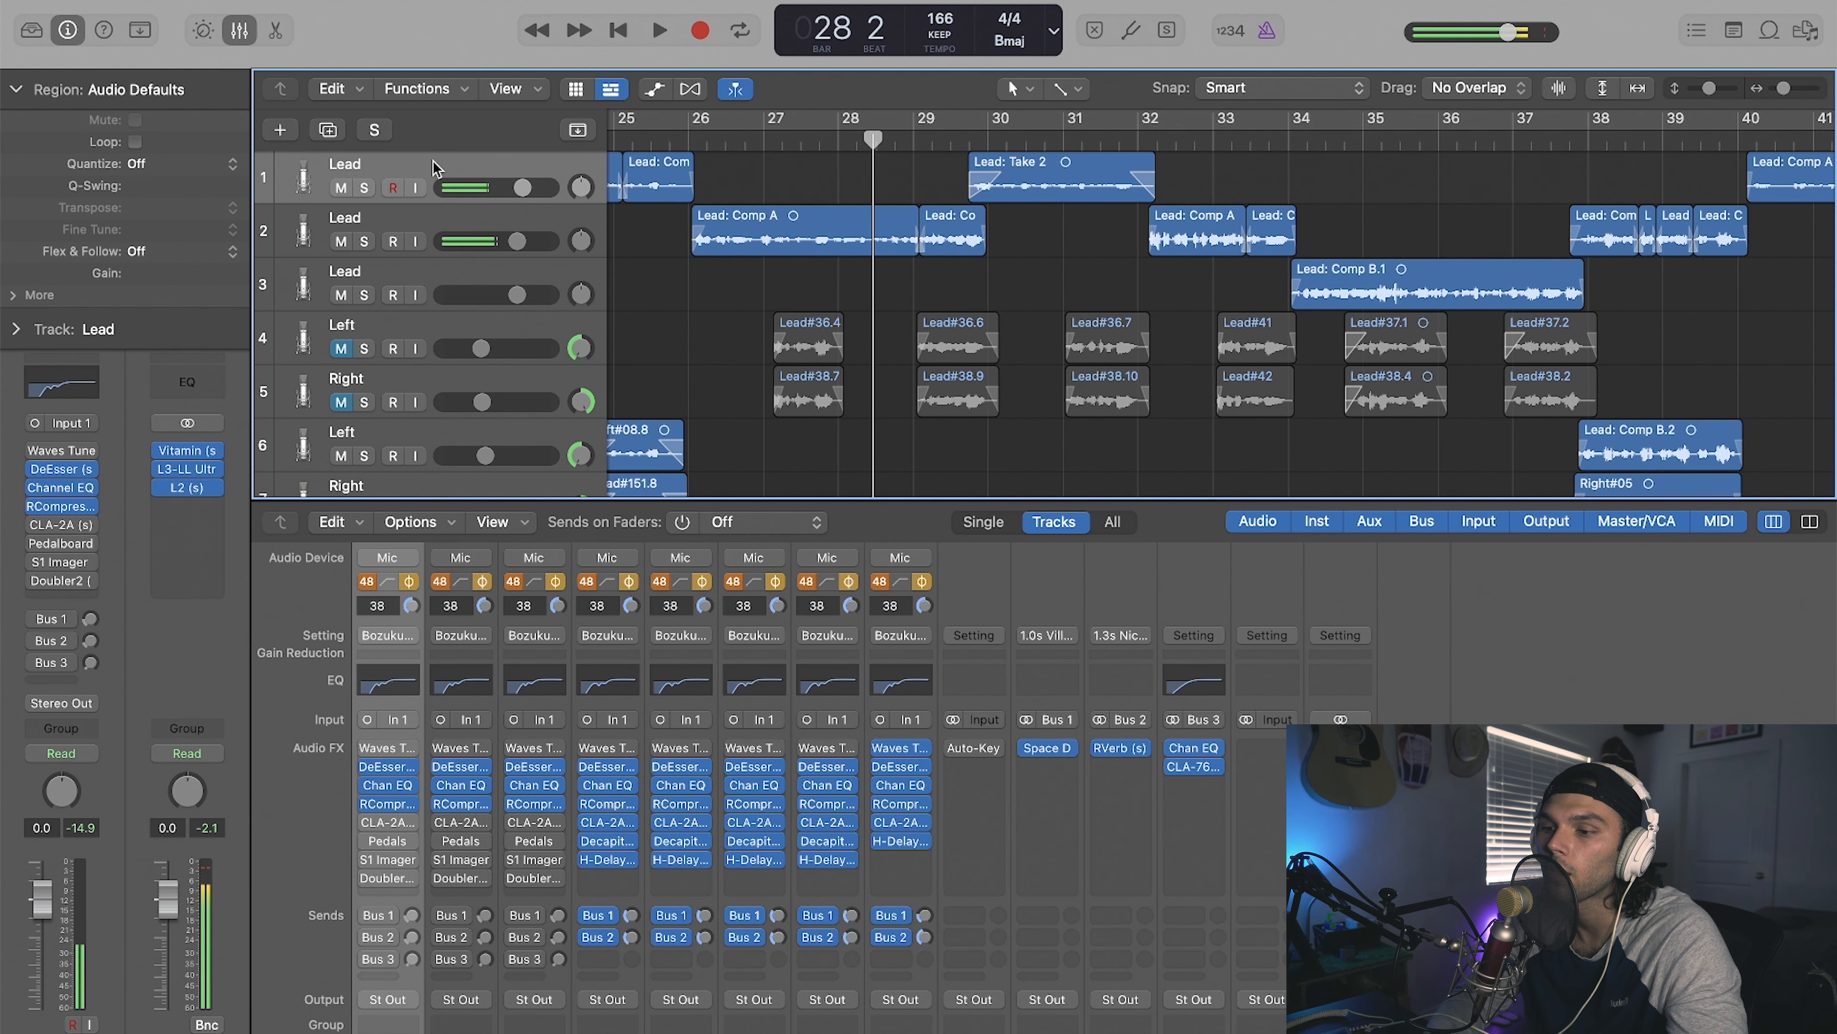
left_click(421, 218)
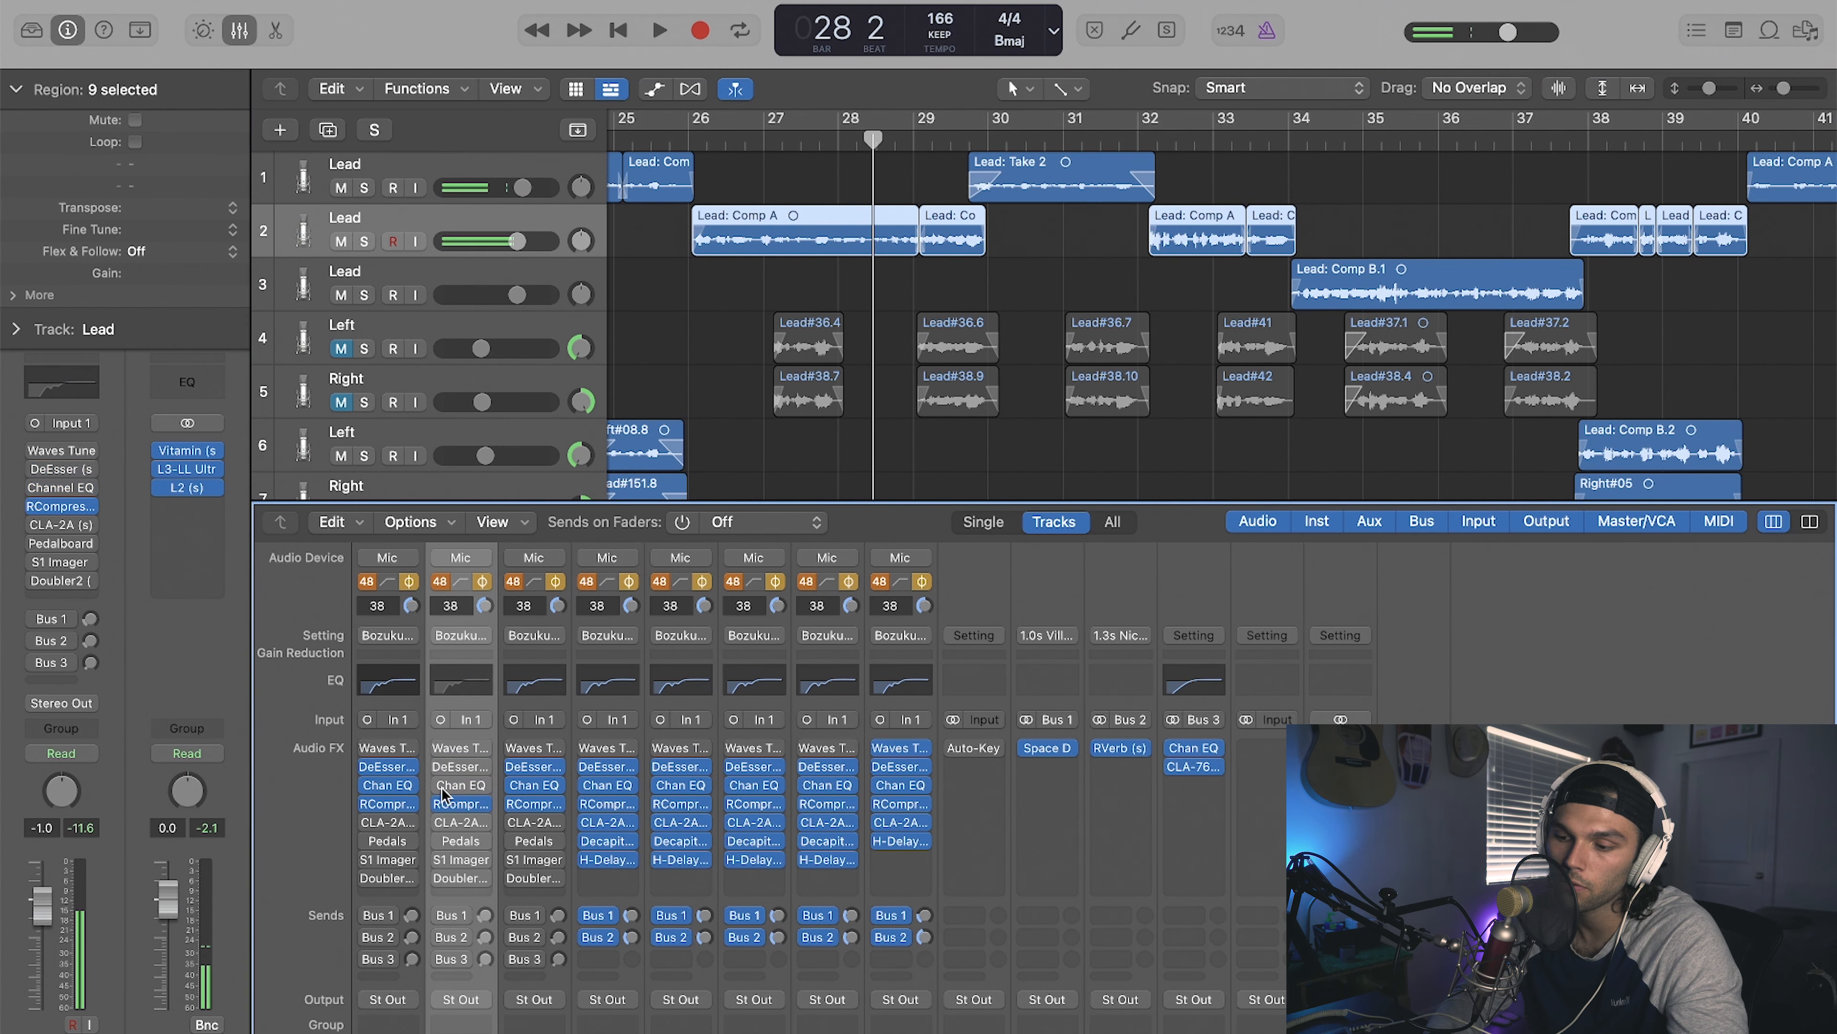
Step: Play from bar 26, switch the second Lead's DeEsser, Channel EQ and RCompressor back on during playback, and return to bar 26, beat 3
left_click(726, 137)
key("space")
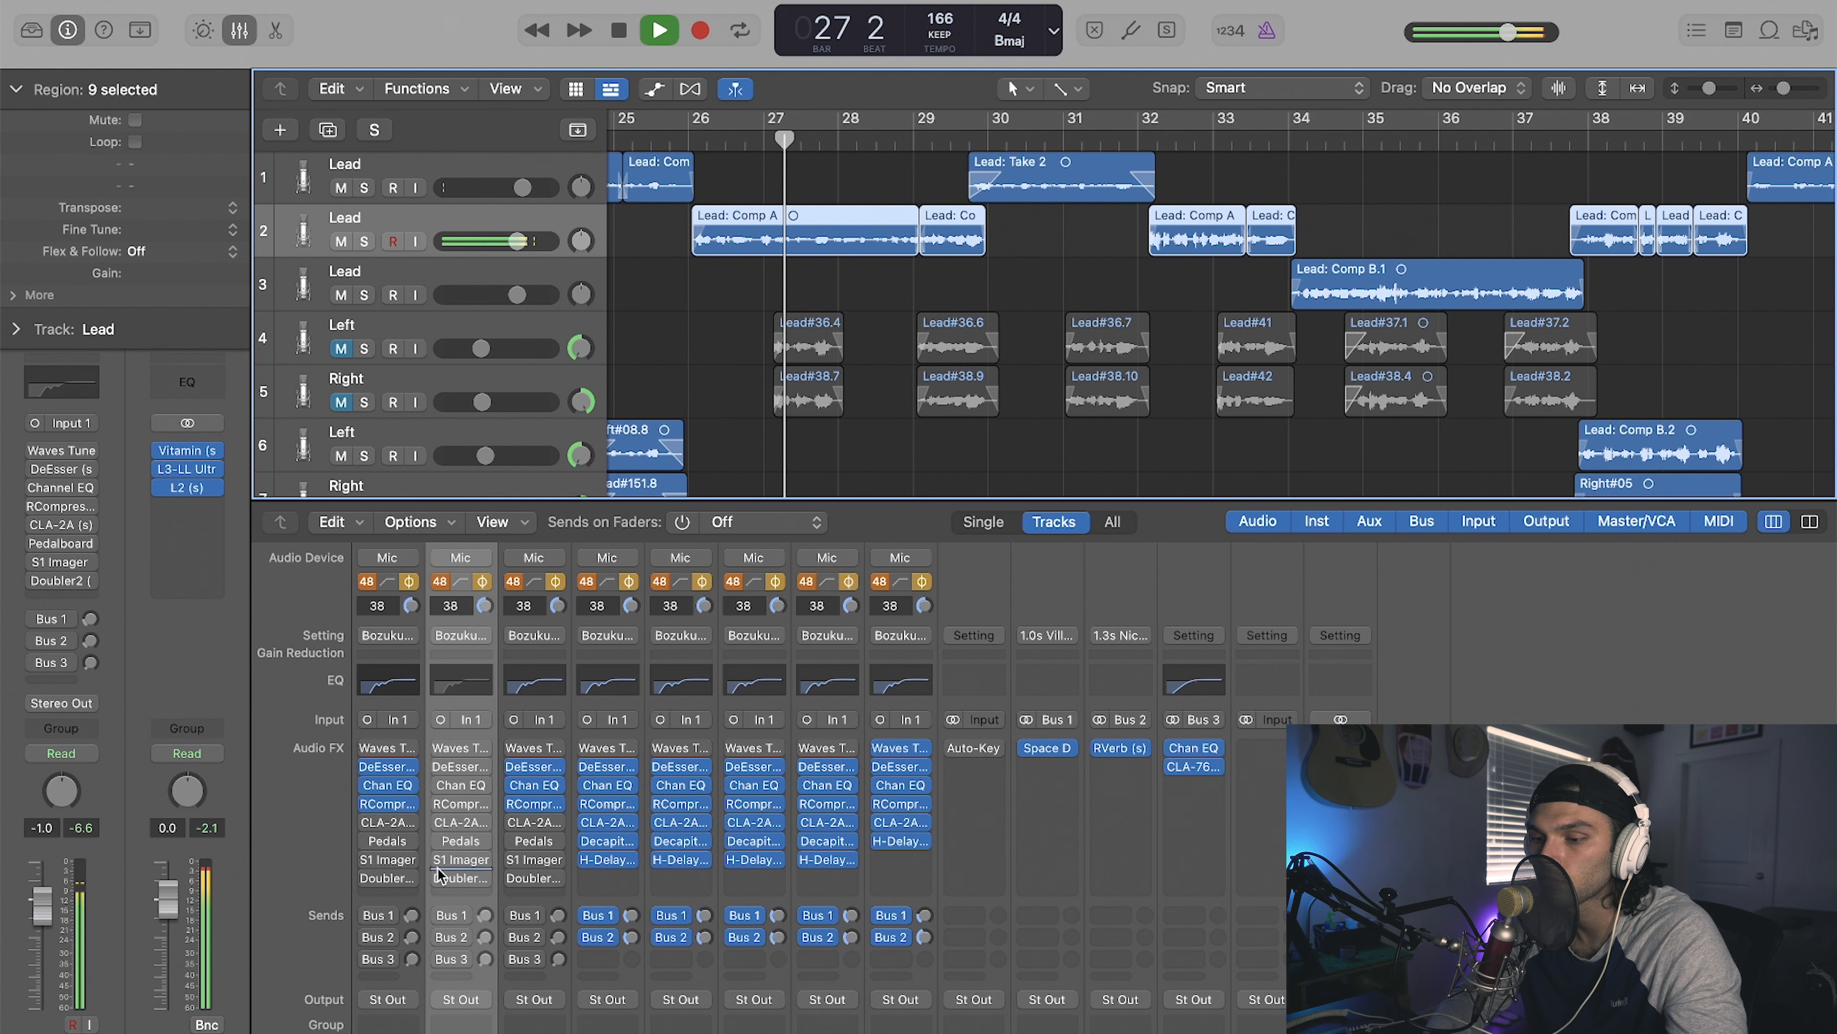
left_click(441, 767)
left_click(441, 785)
left_click(441, 804)
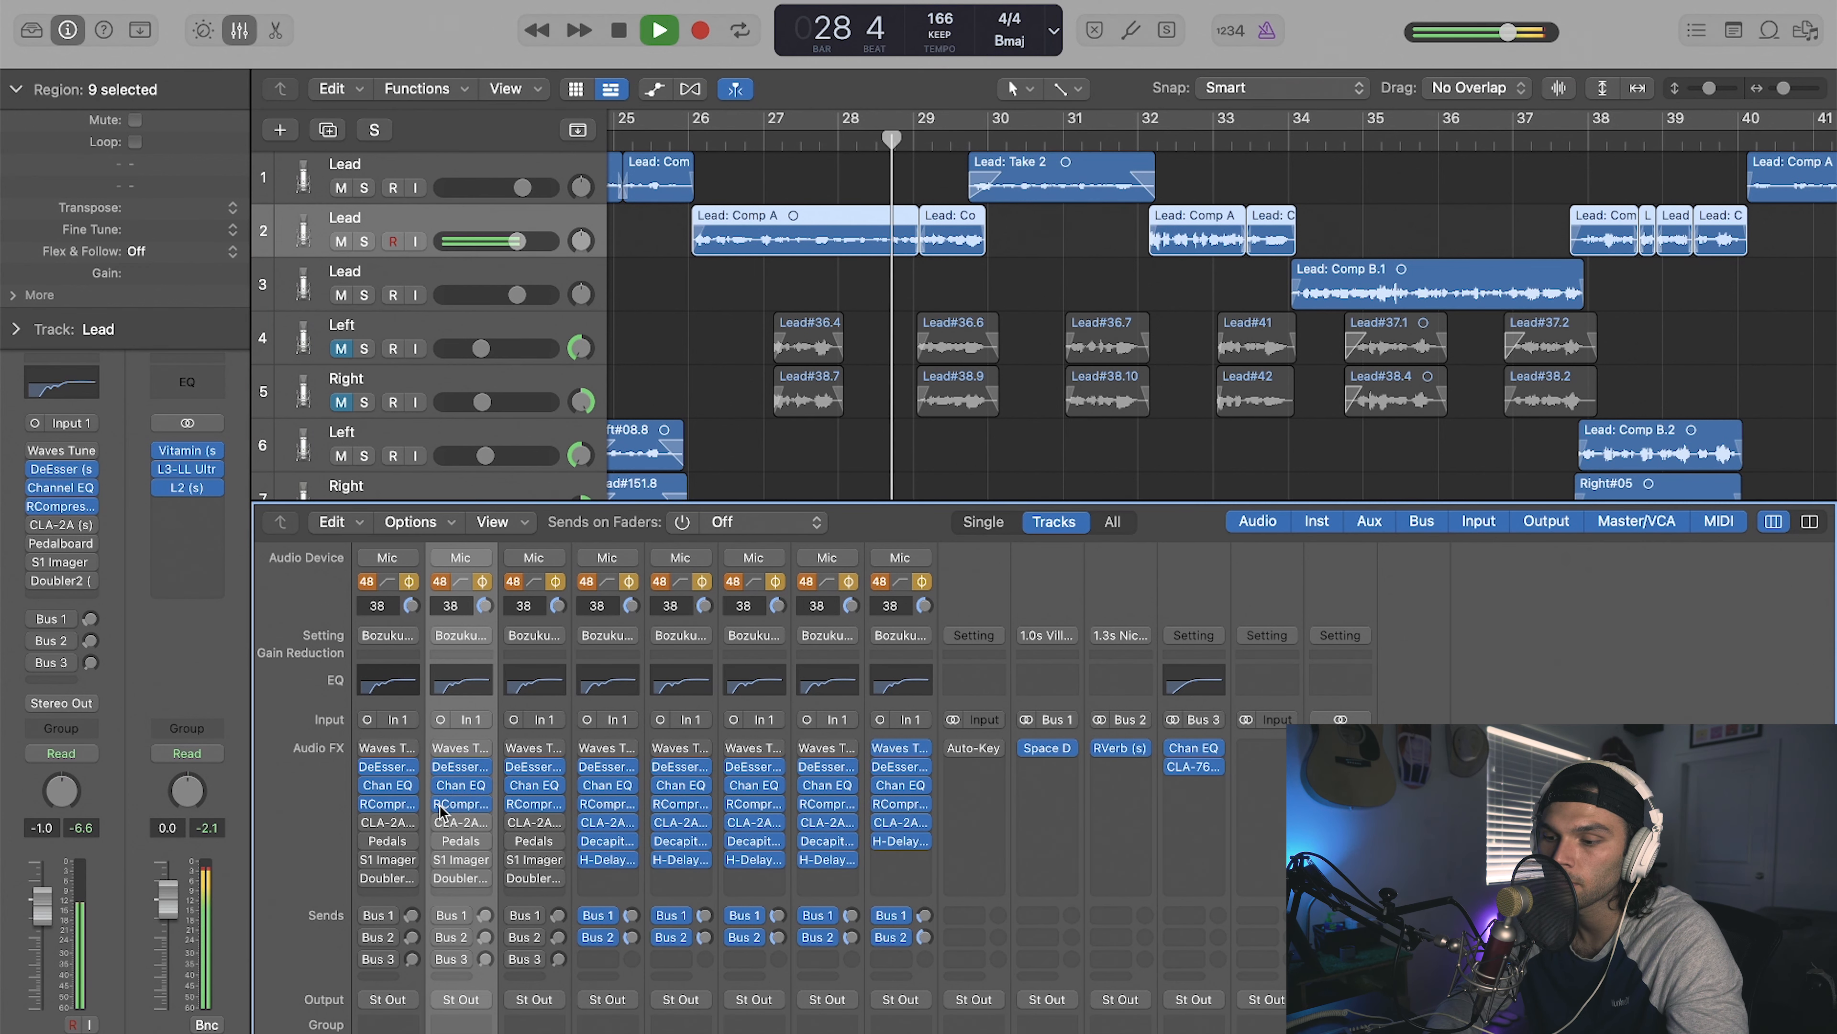
key("space")
left_click(725, 135)
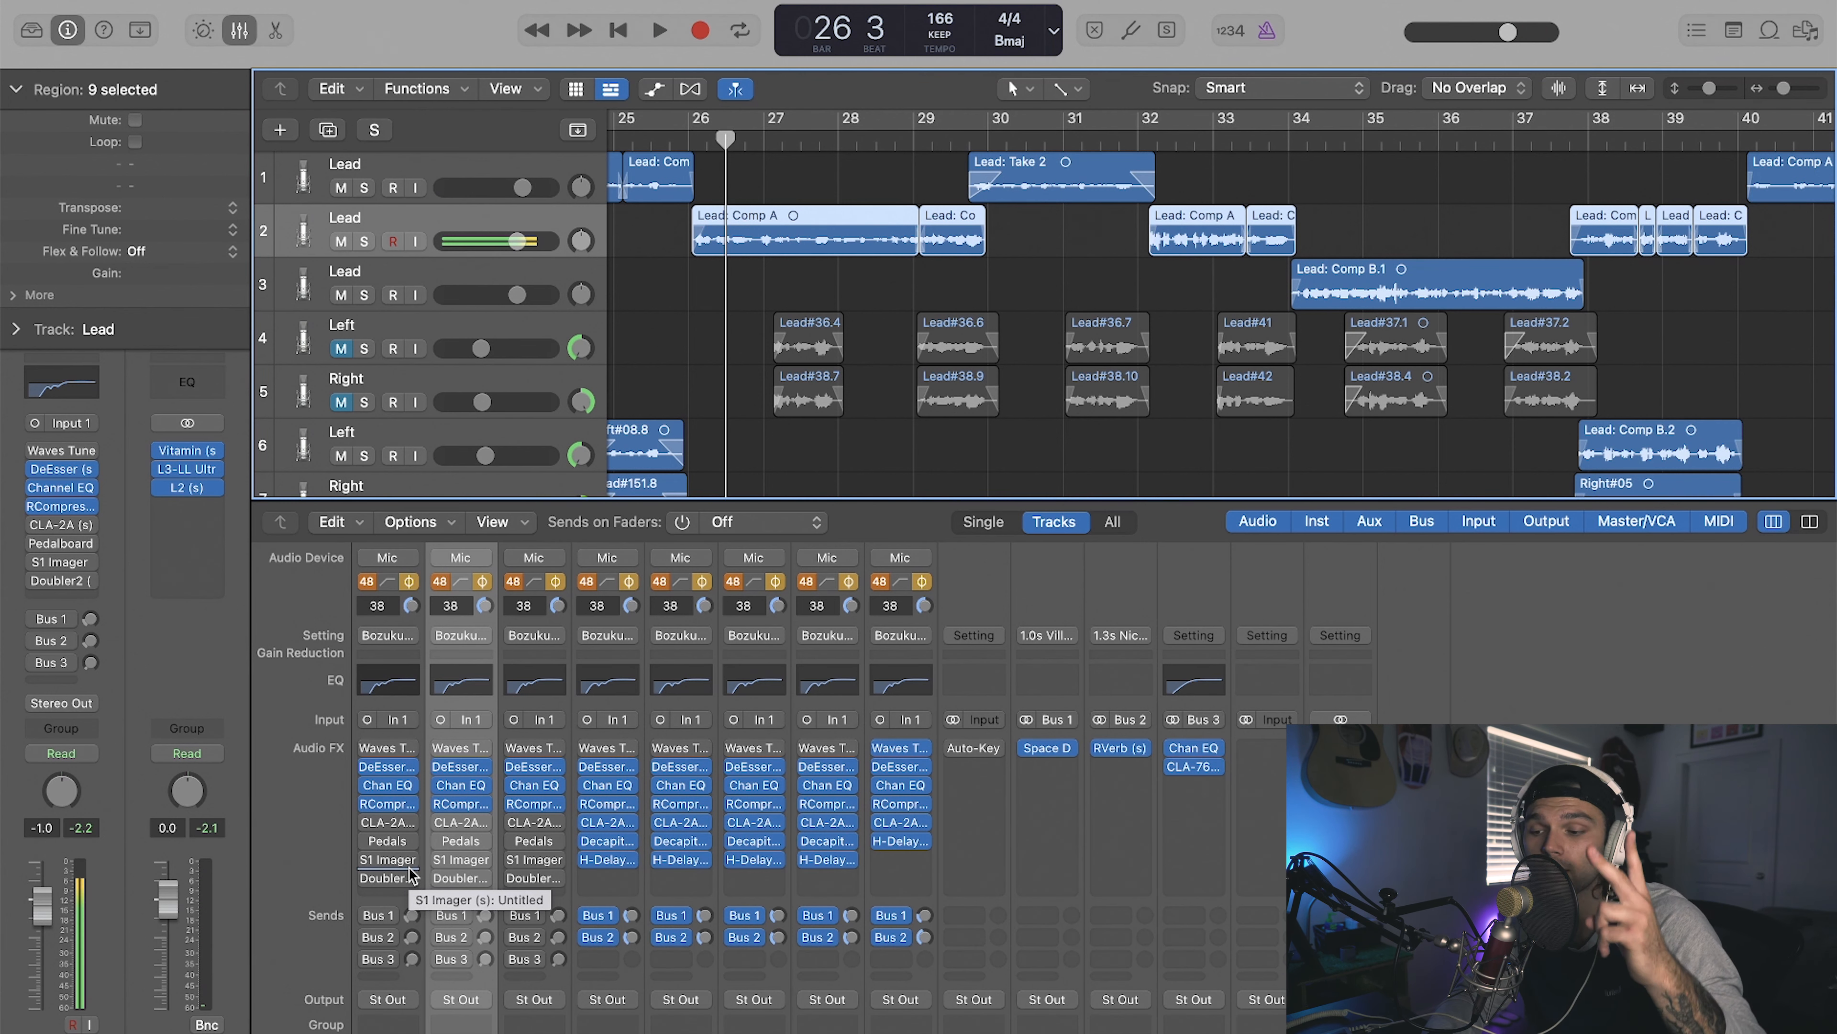
Step: Turn on CLA-2A for the Lead tracks and open it on the second Lead track
left_click(369, 821)
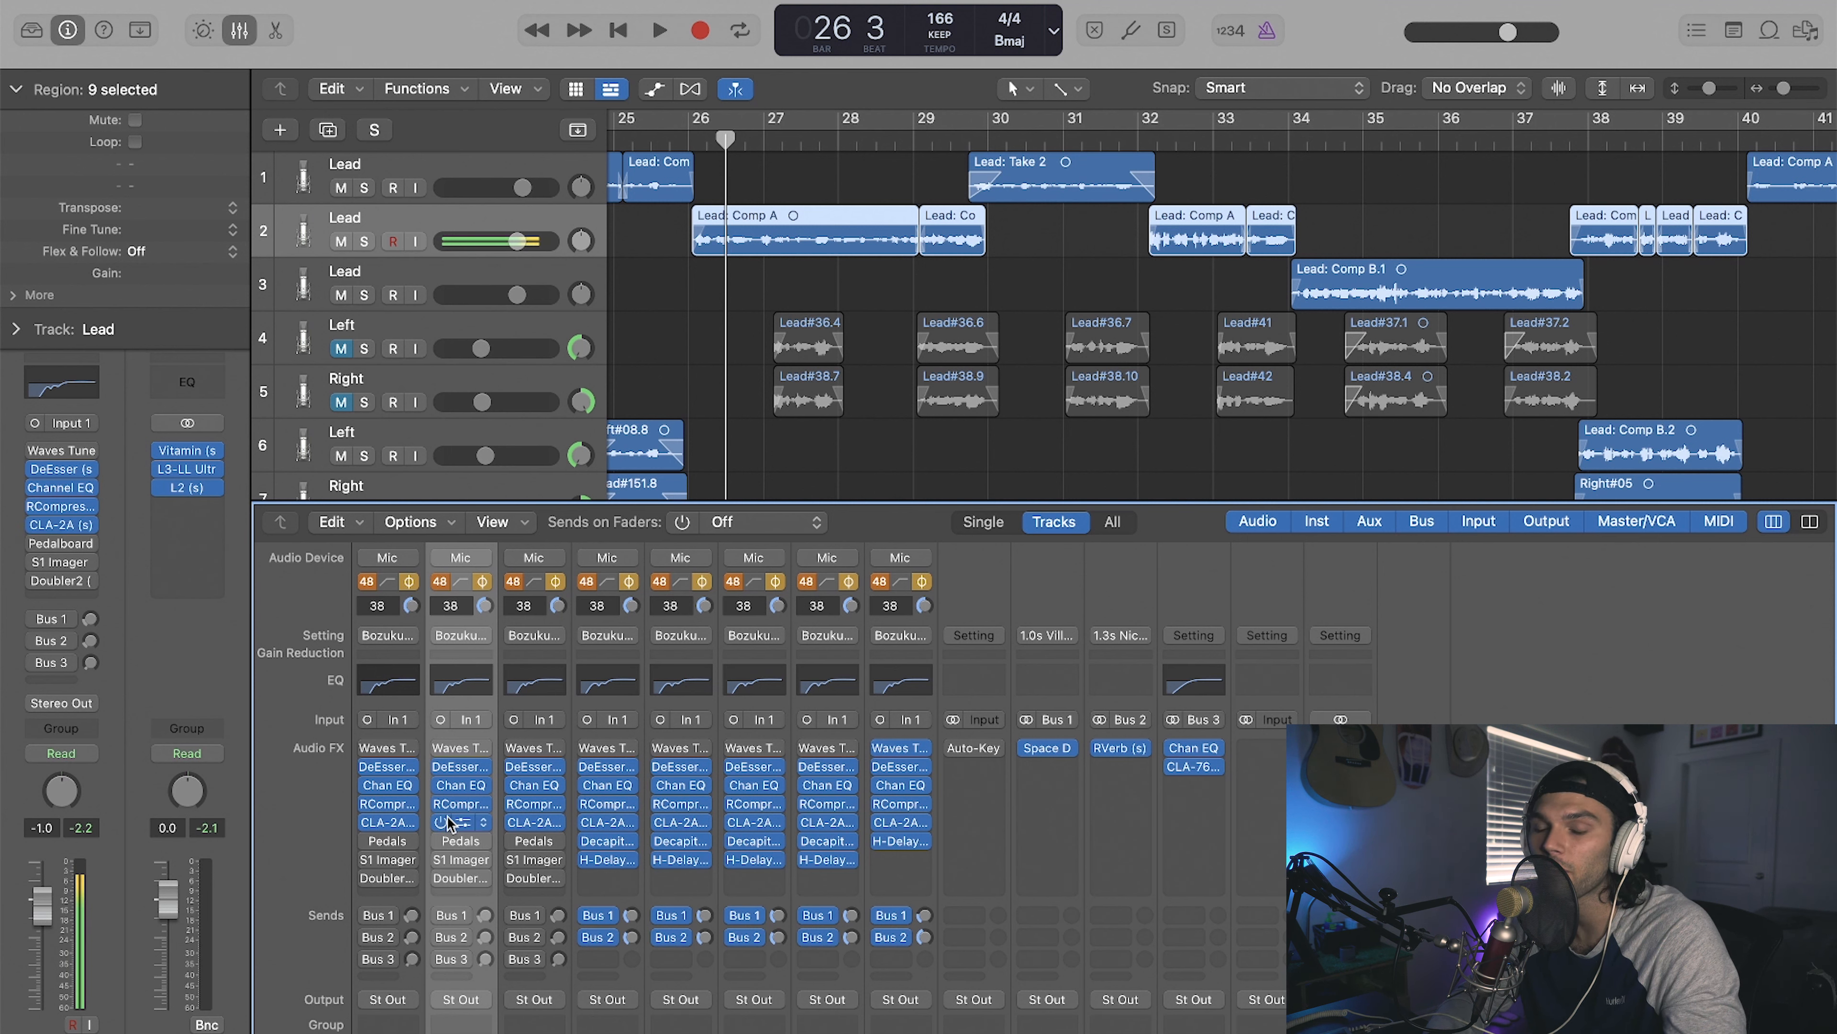
left_click(460, 822)
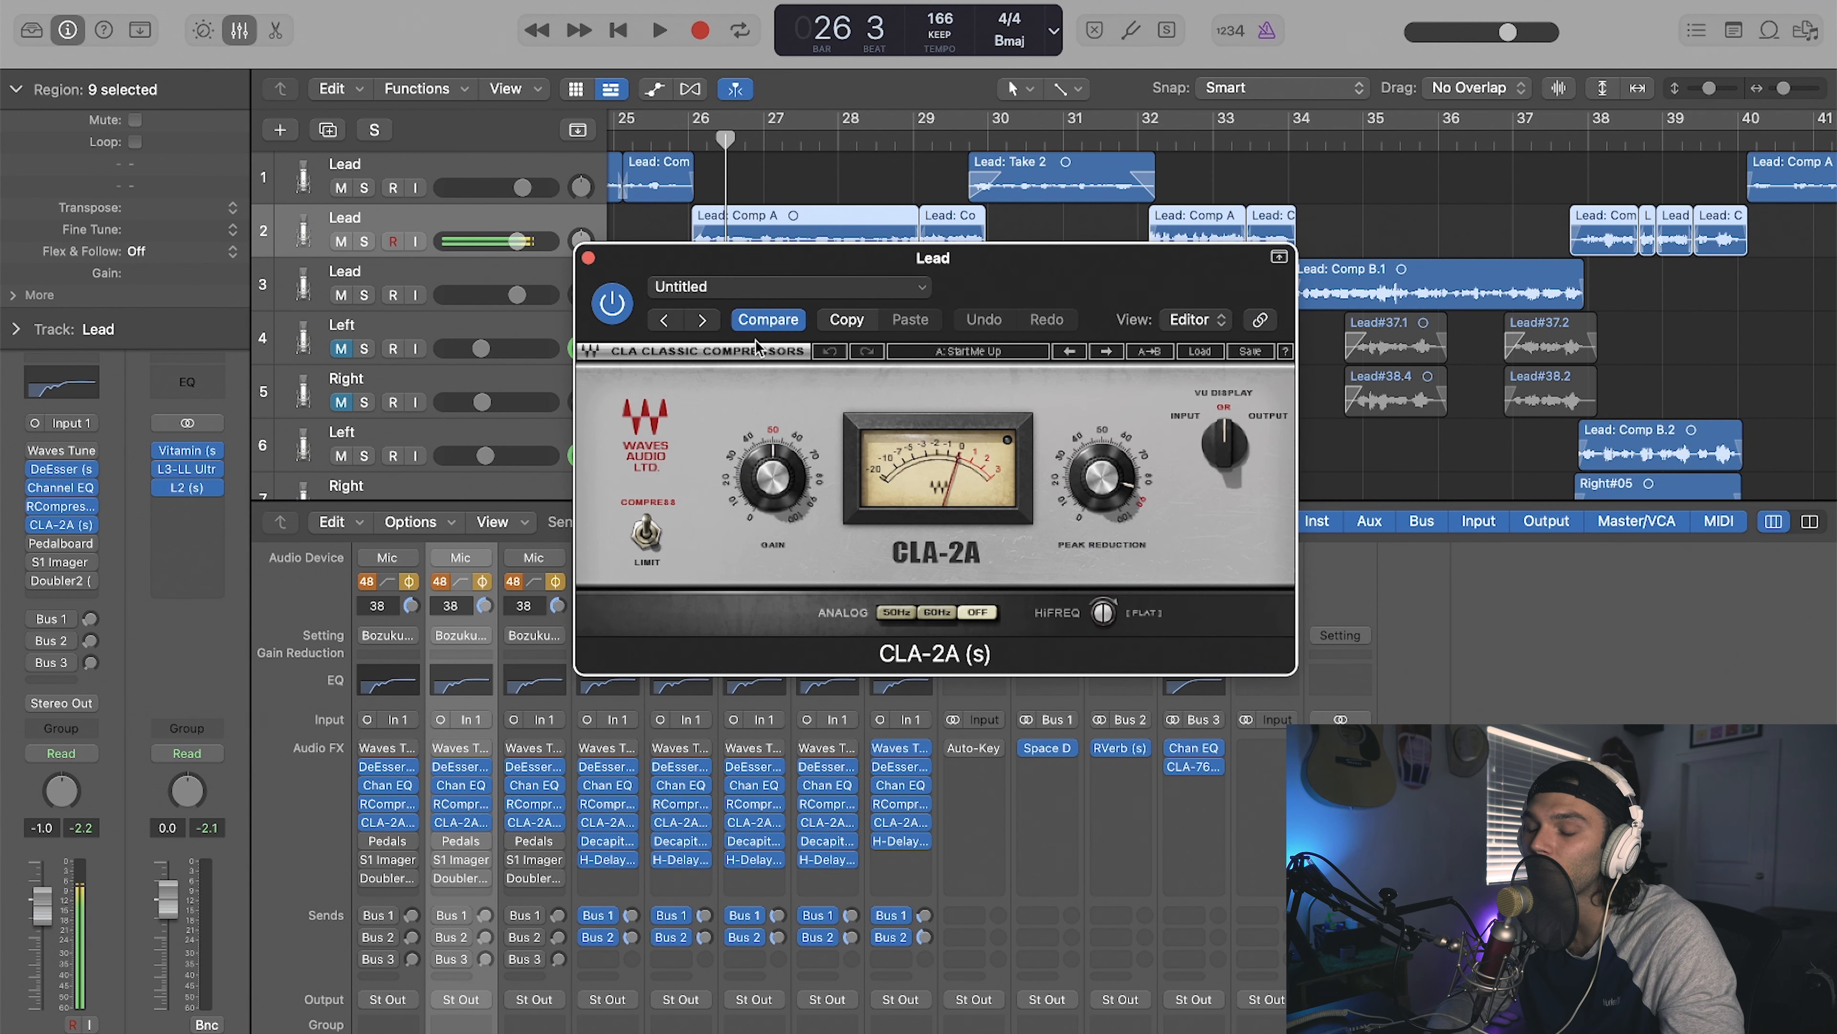
left_click_drag(859, 268, 488, 347)
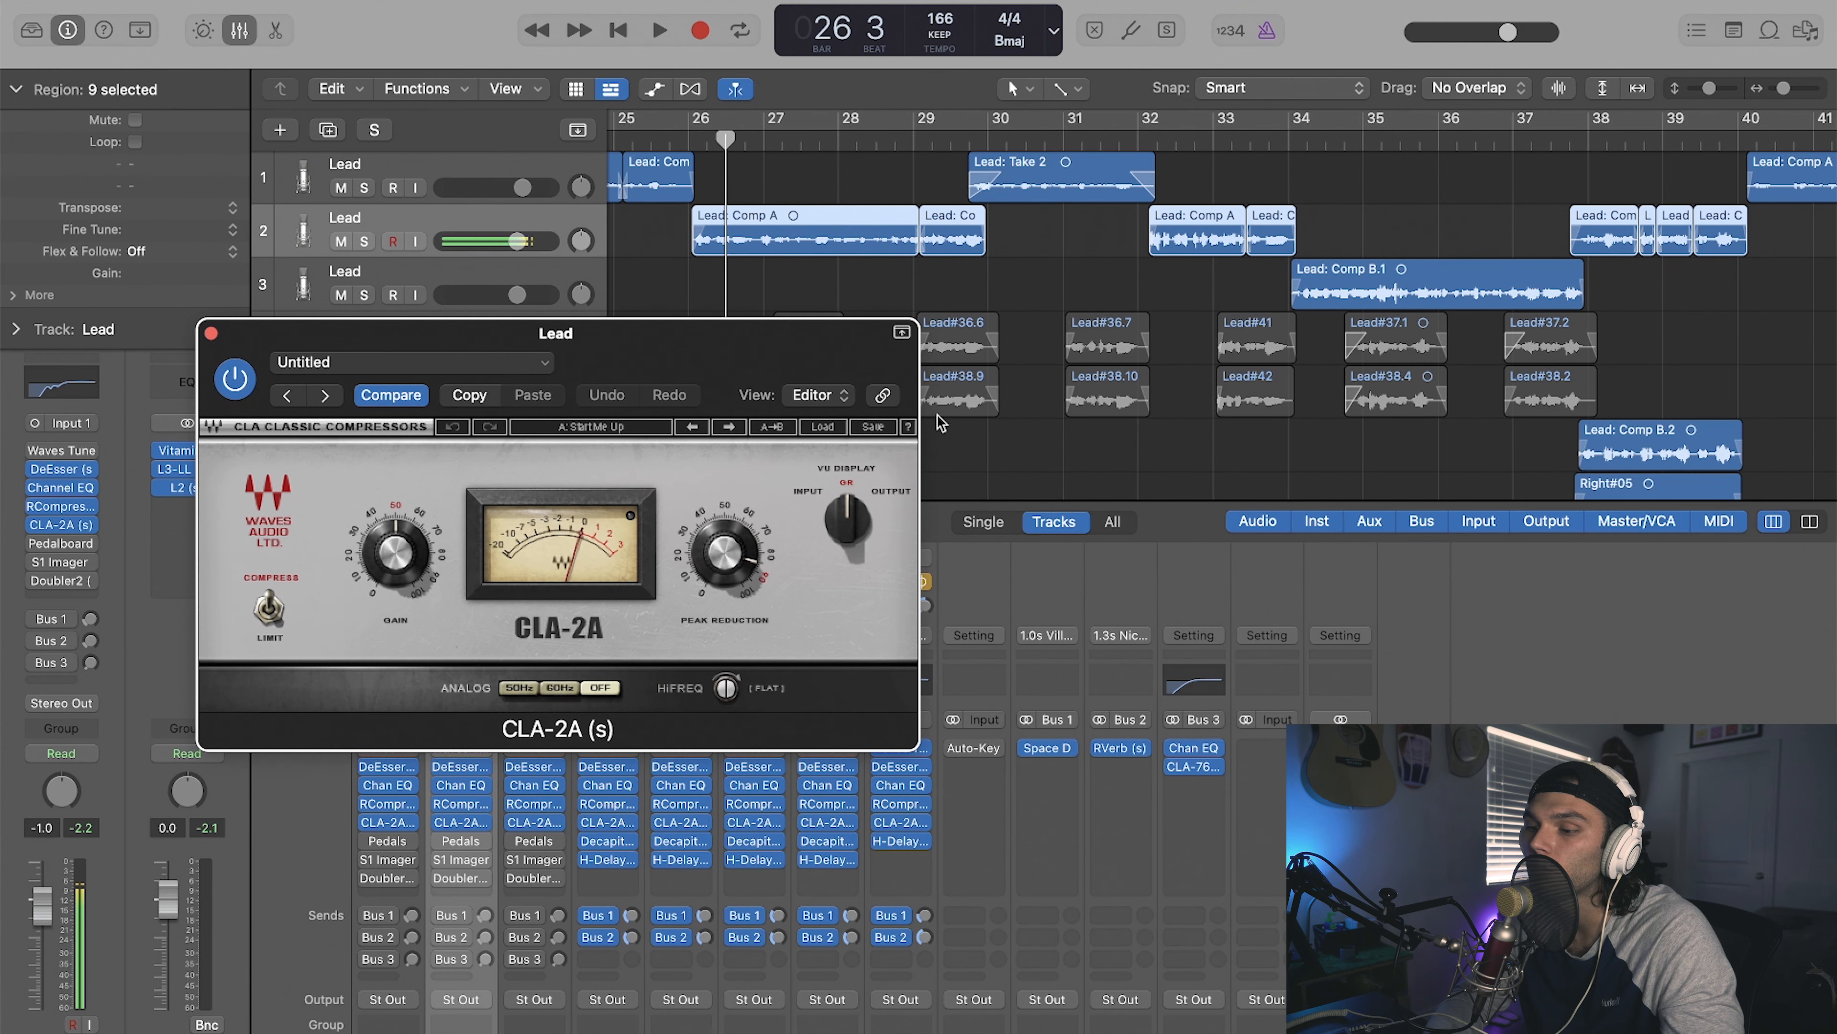
Step: Examine the Gain and Peak Reduction settings of the CLA-2A on the second Lead track
scroll(716, 197, "left", 1)
left_click_drag(396, 554, 396, 551)
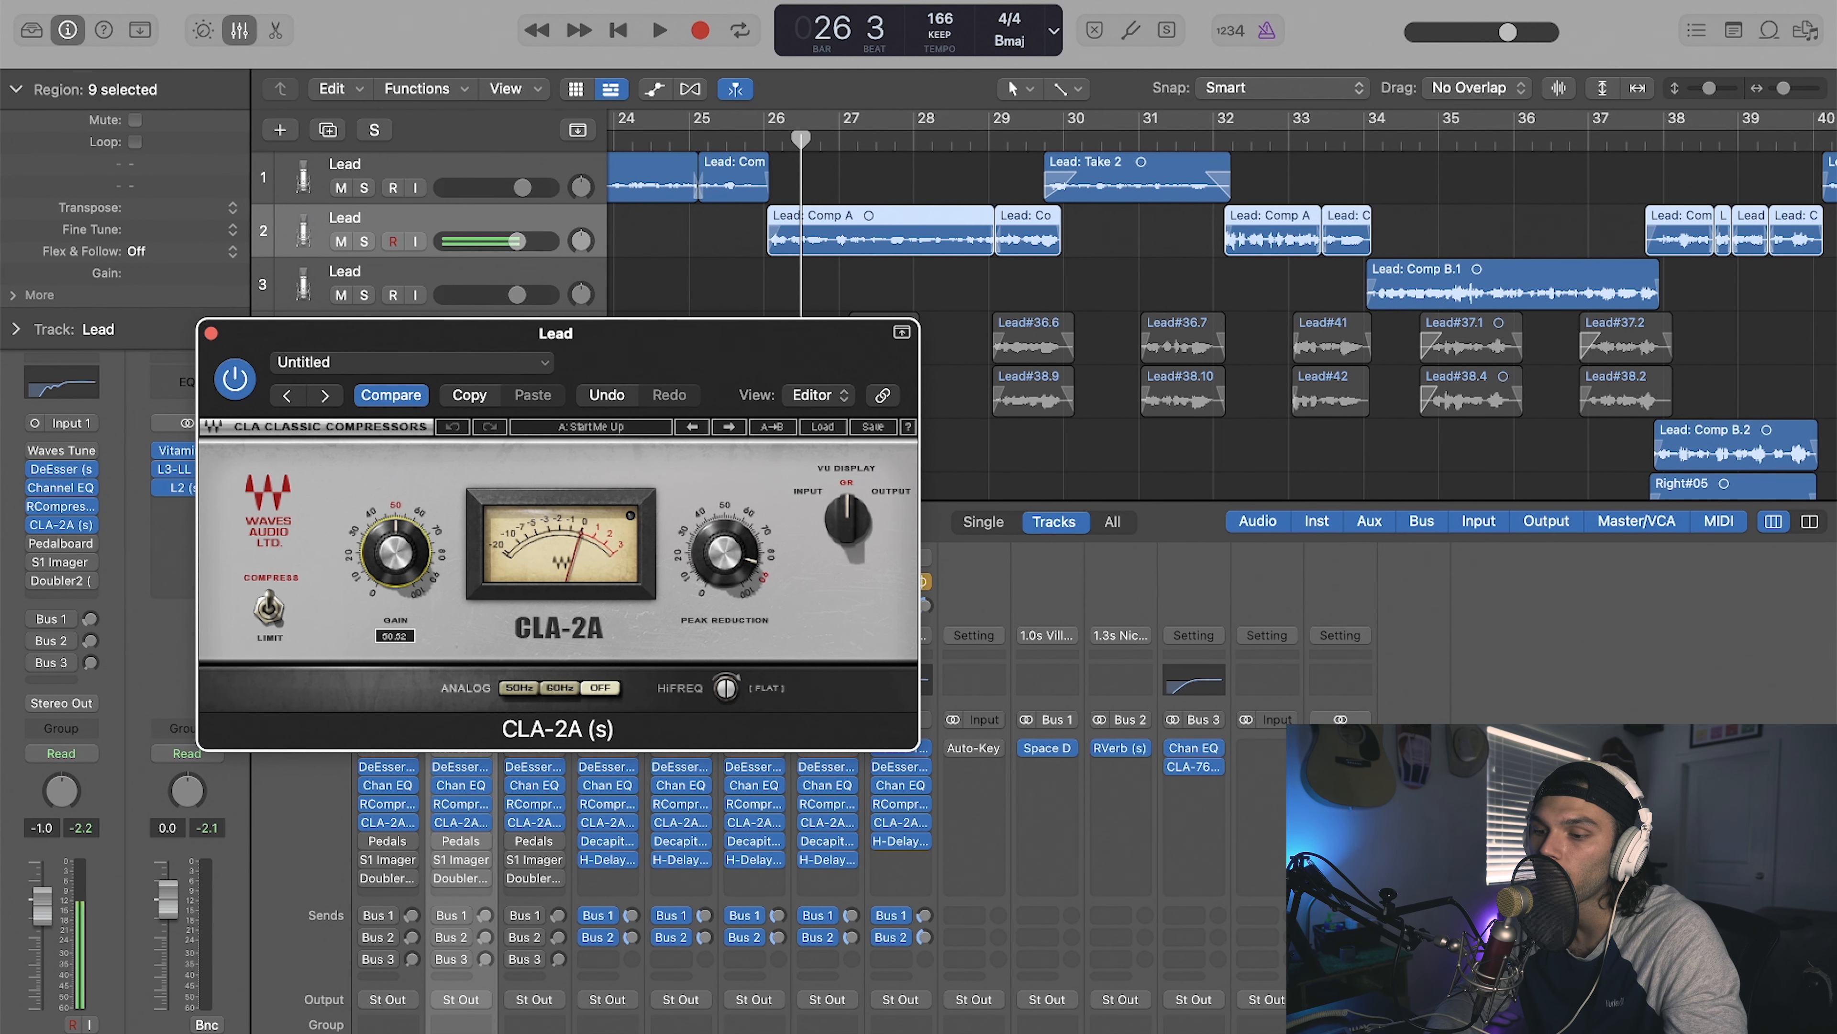
left_click(731, 556)
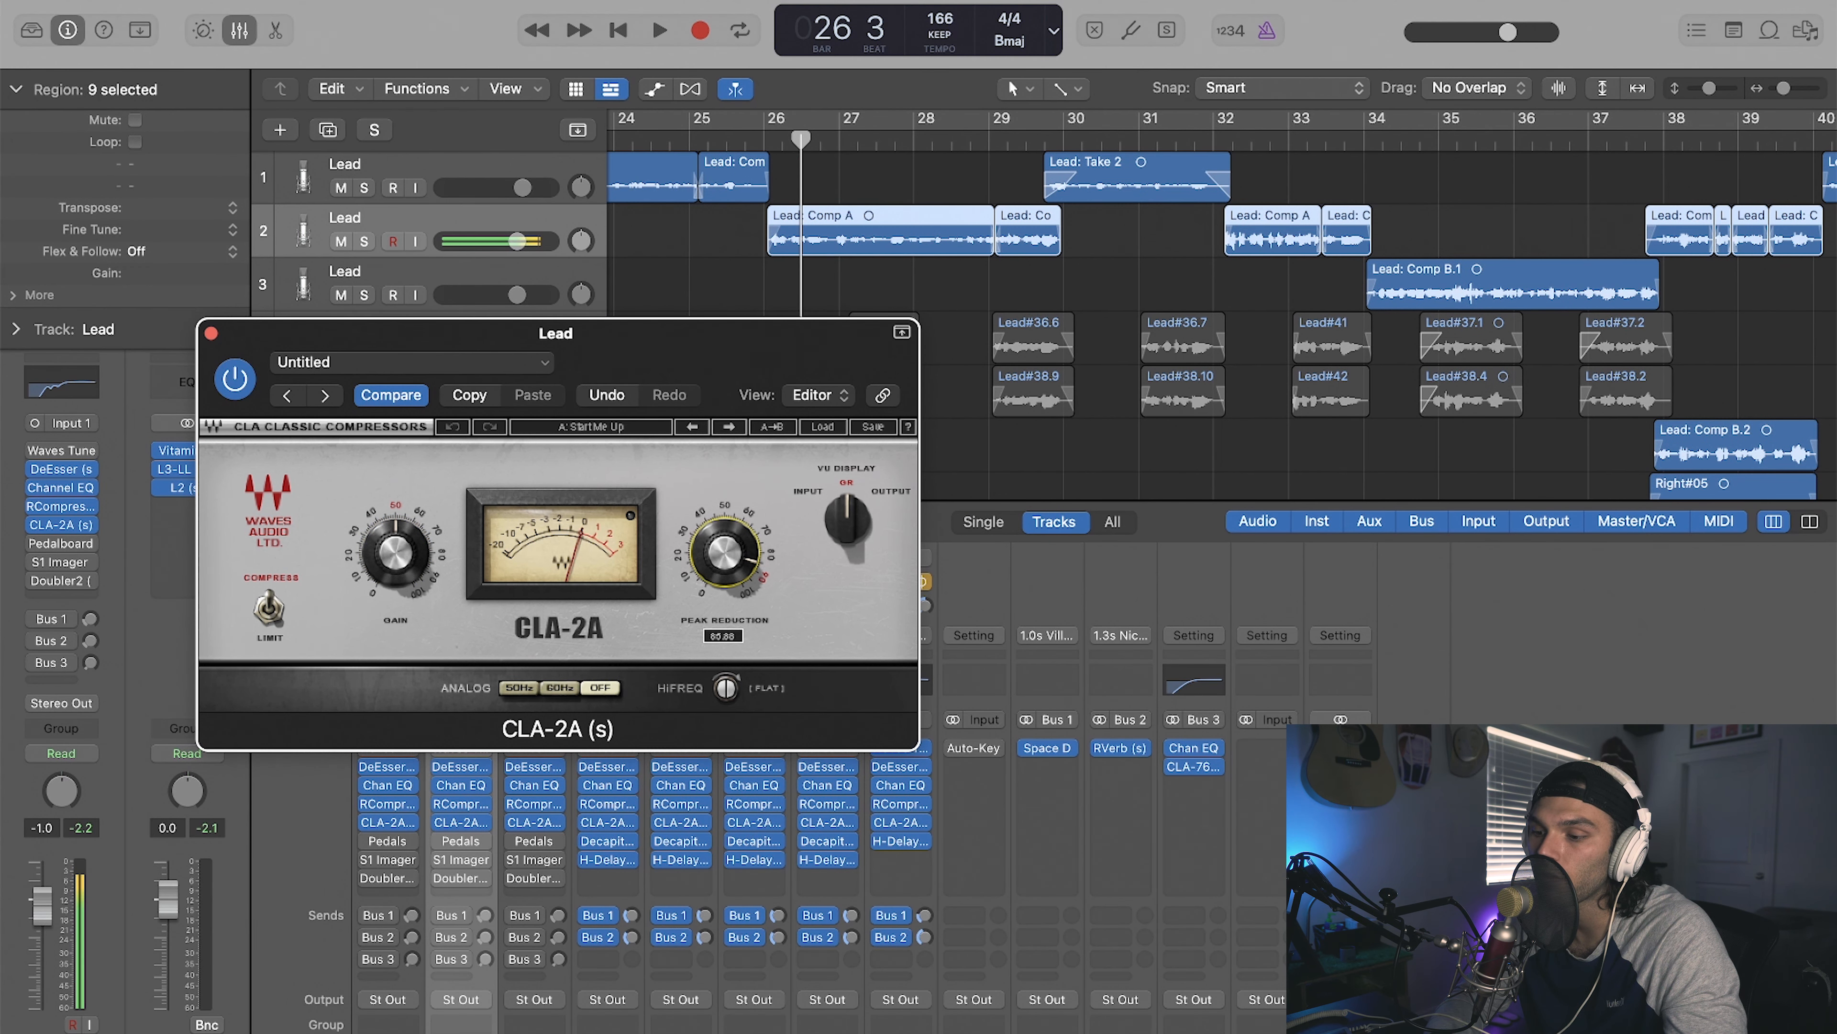
left_click_drag(695, 345, 586, 306)
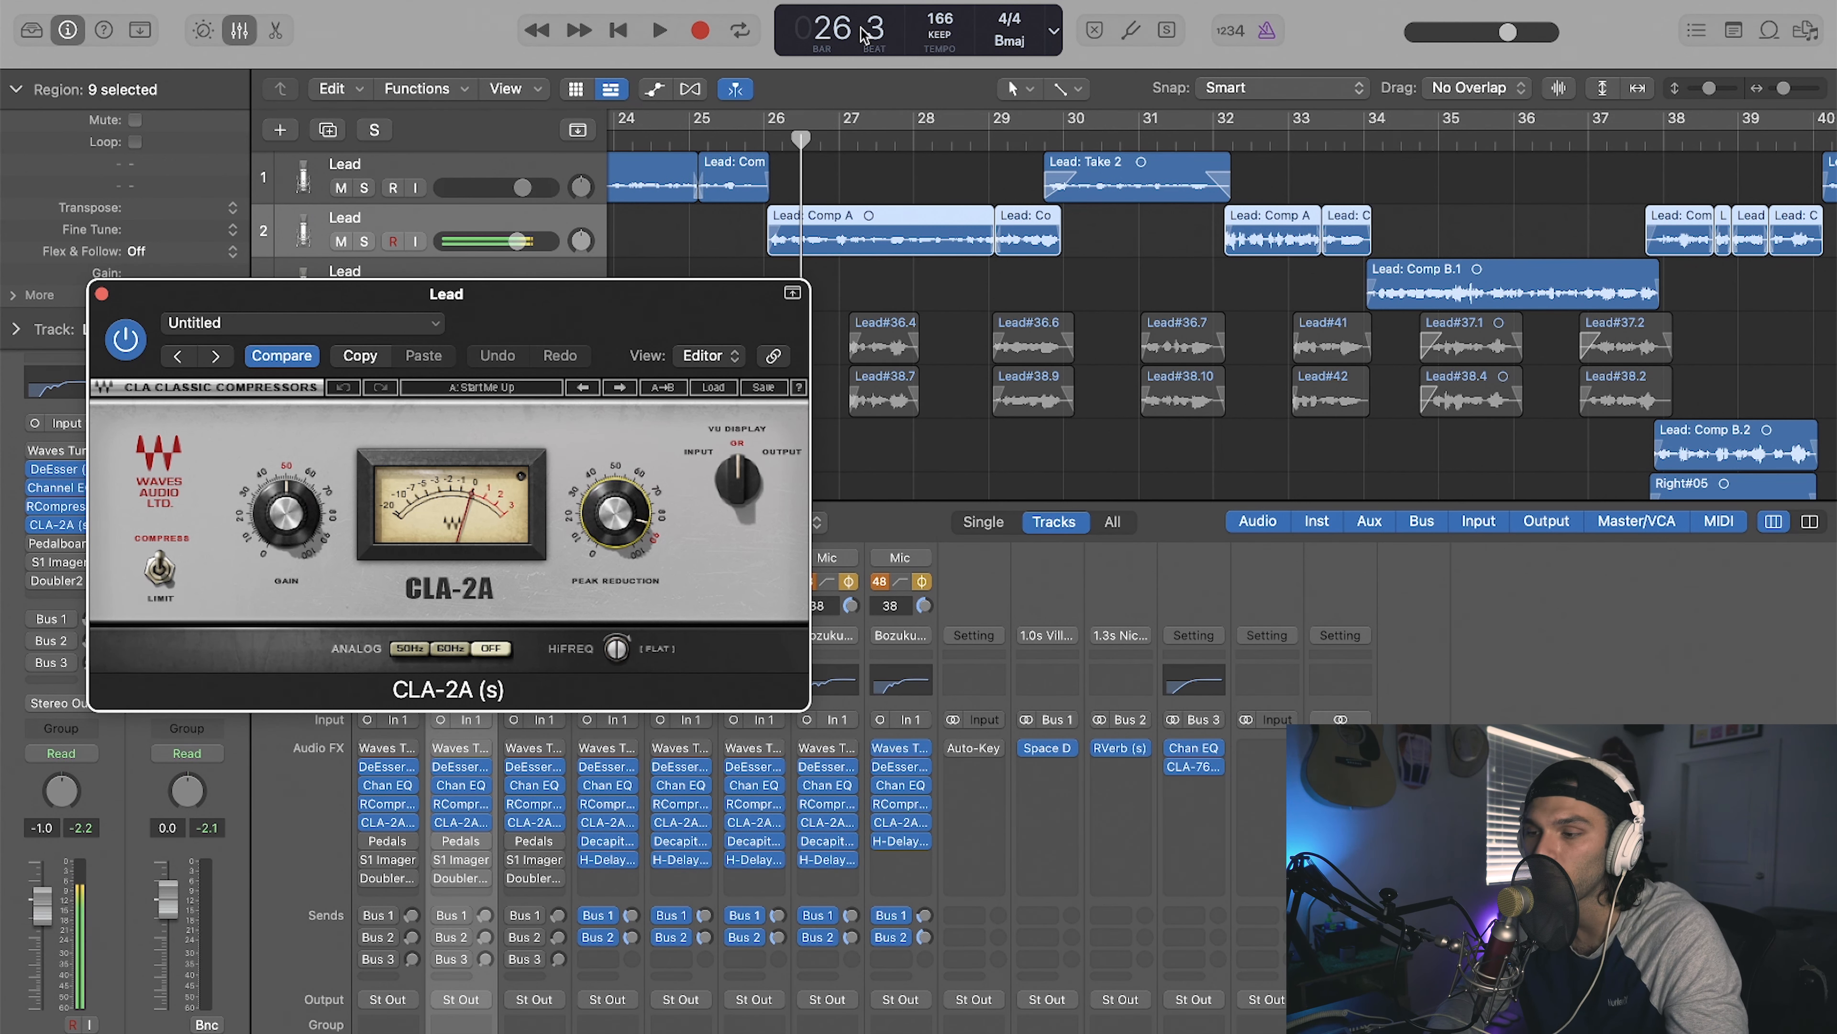
Step: Play the second Lead from bar 26 with CLA-2A bypassed, re-enable it during playback, and close the plug-in after stopping
left_click(771, 139)
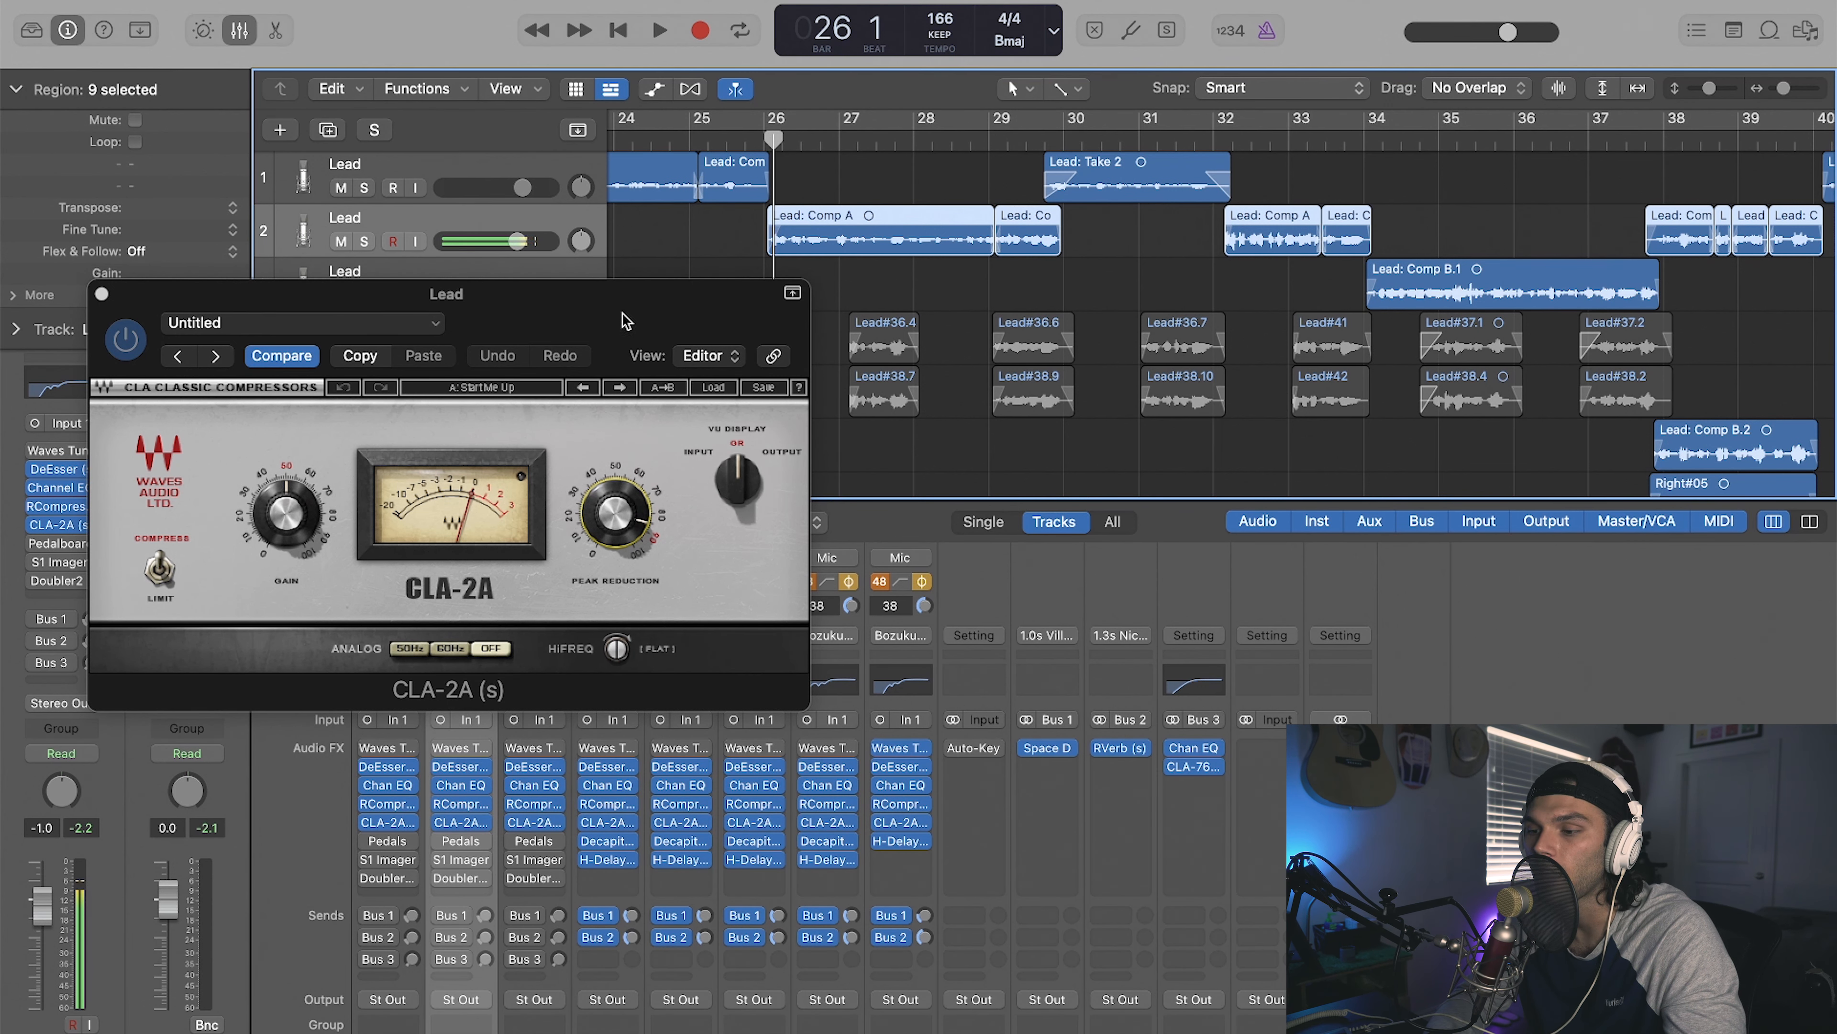
left_click_drag(626, 320, 637, 417)
left_click(774, 136)
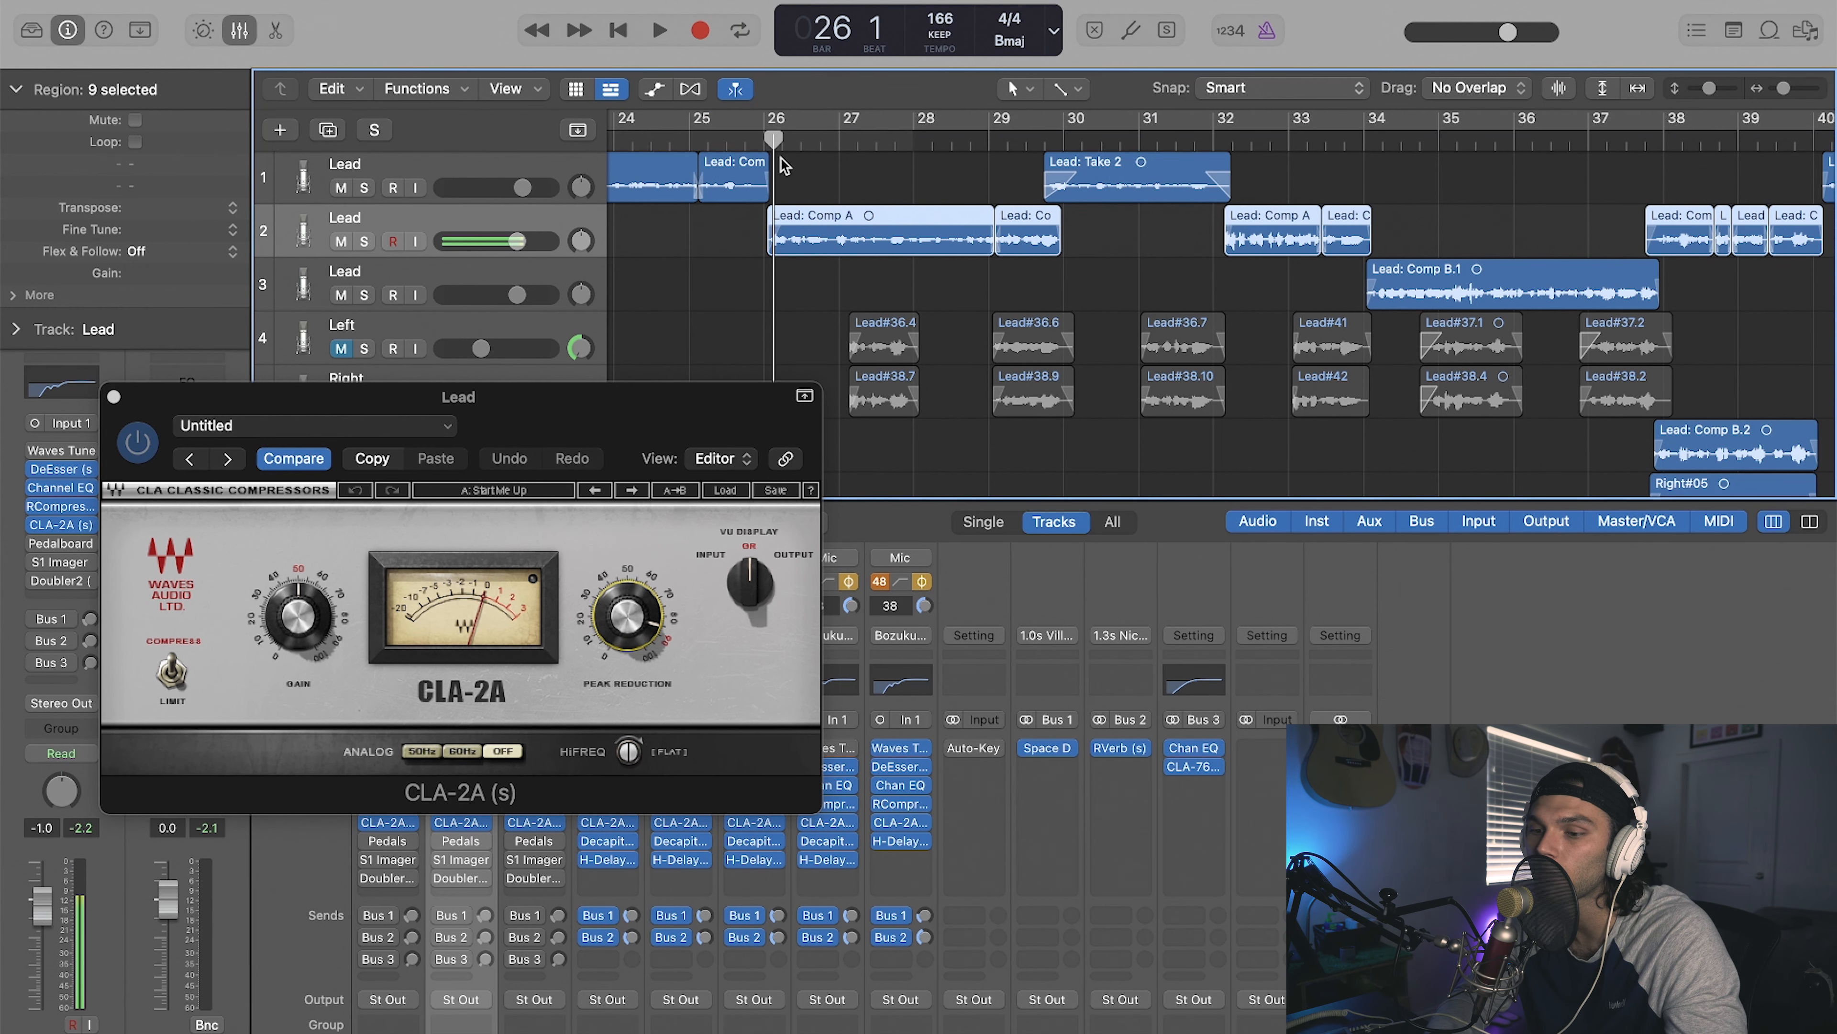
left_click_drag(155, 405, 262, 338)
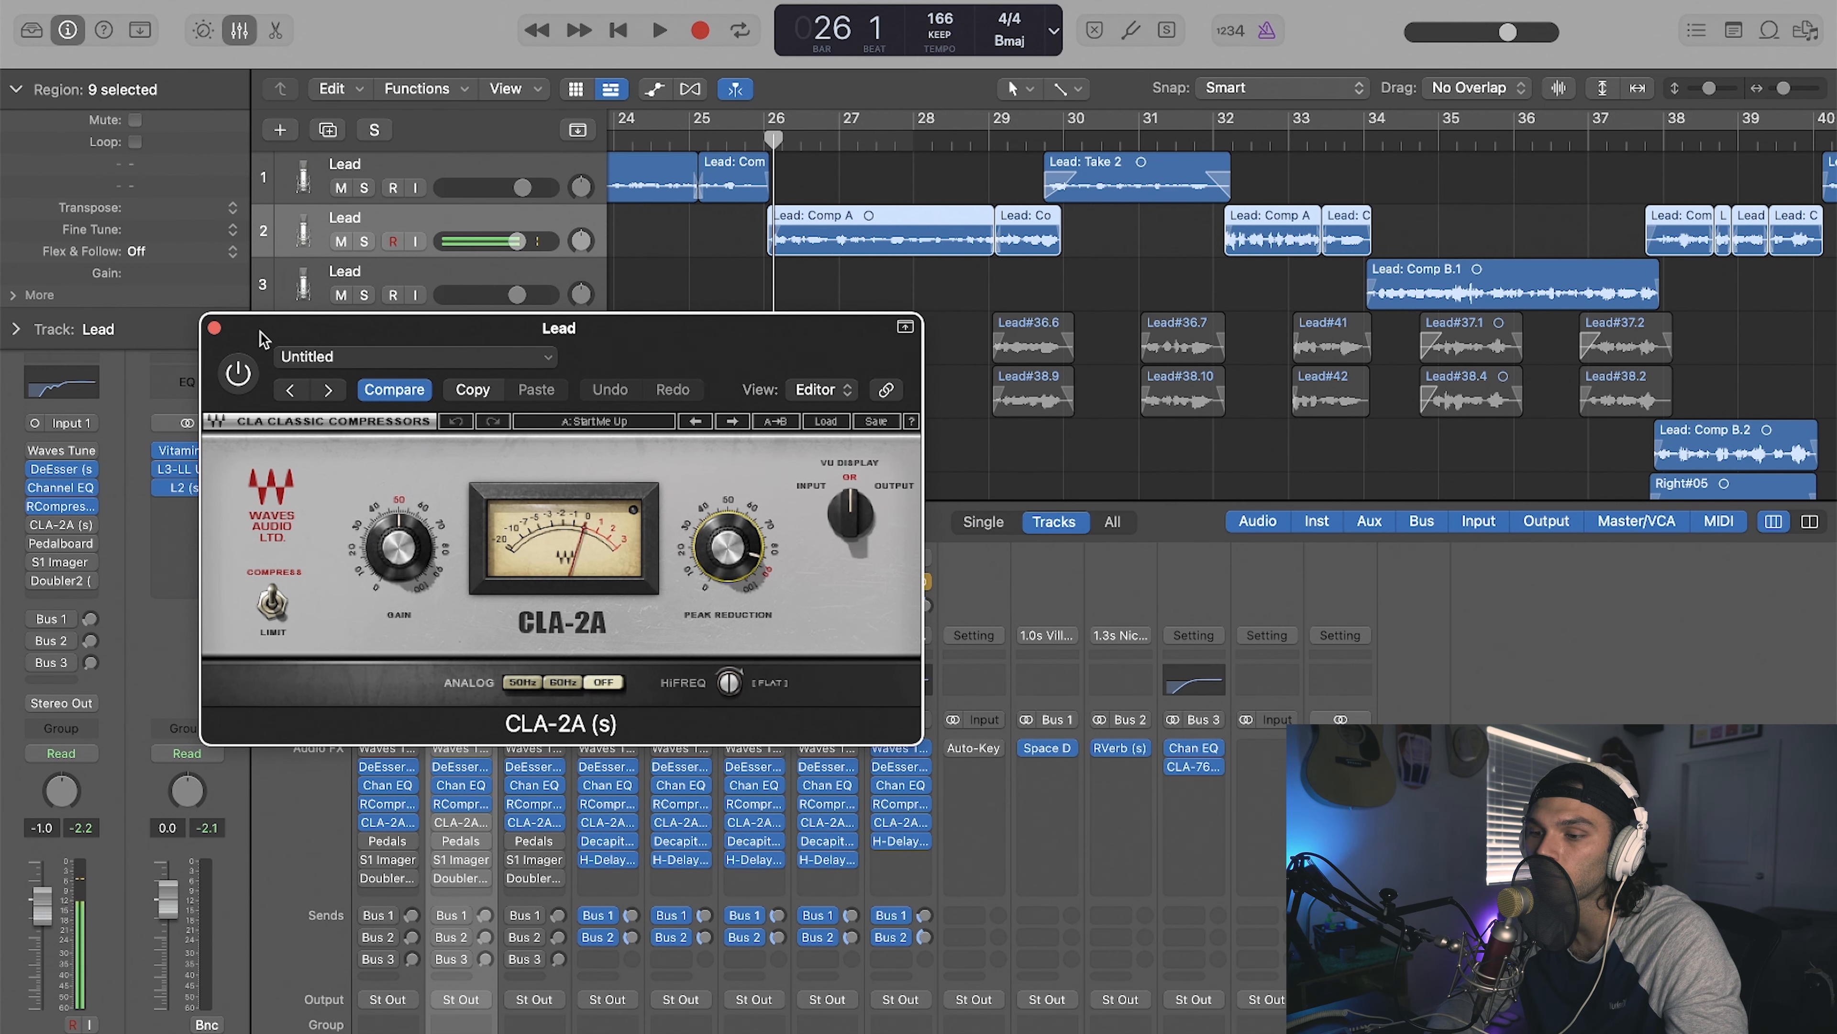
key("space")
left_click(239, 384)
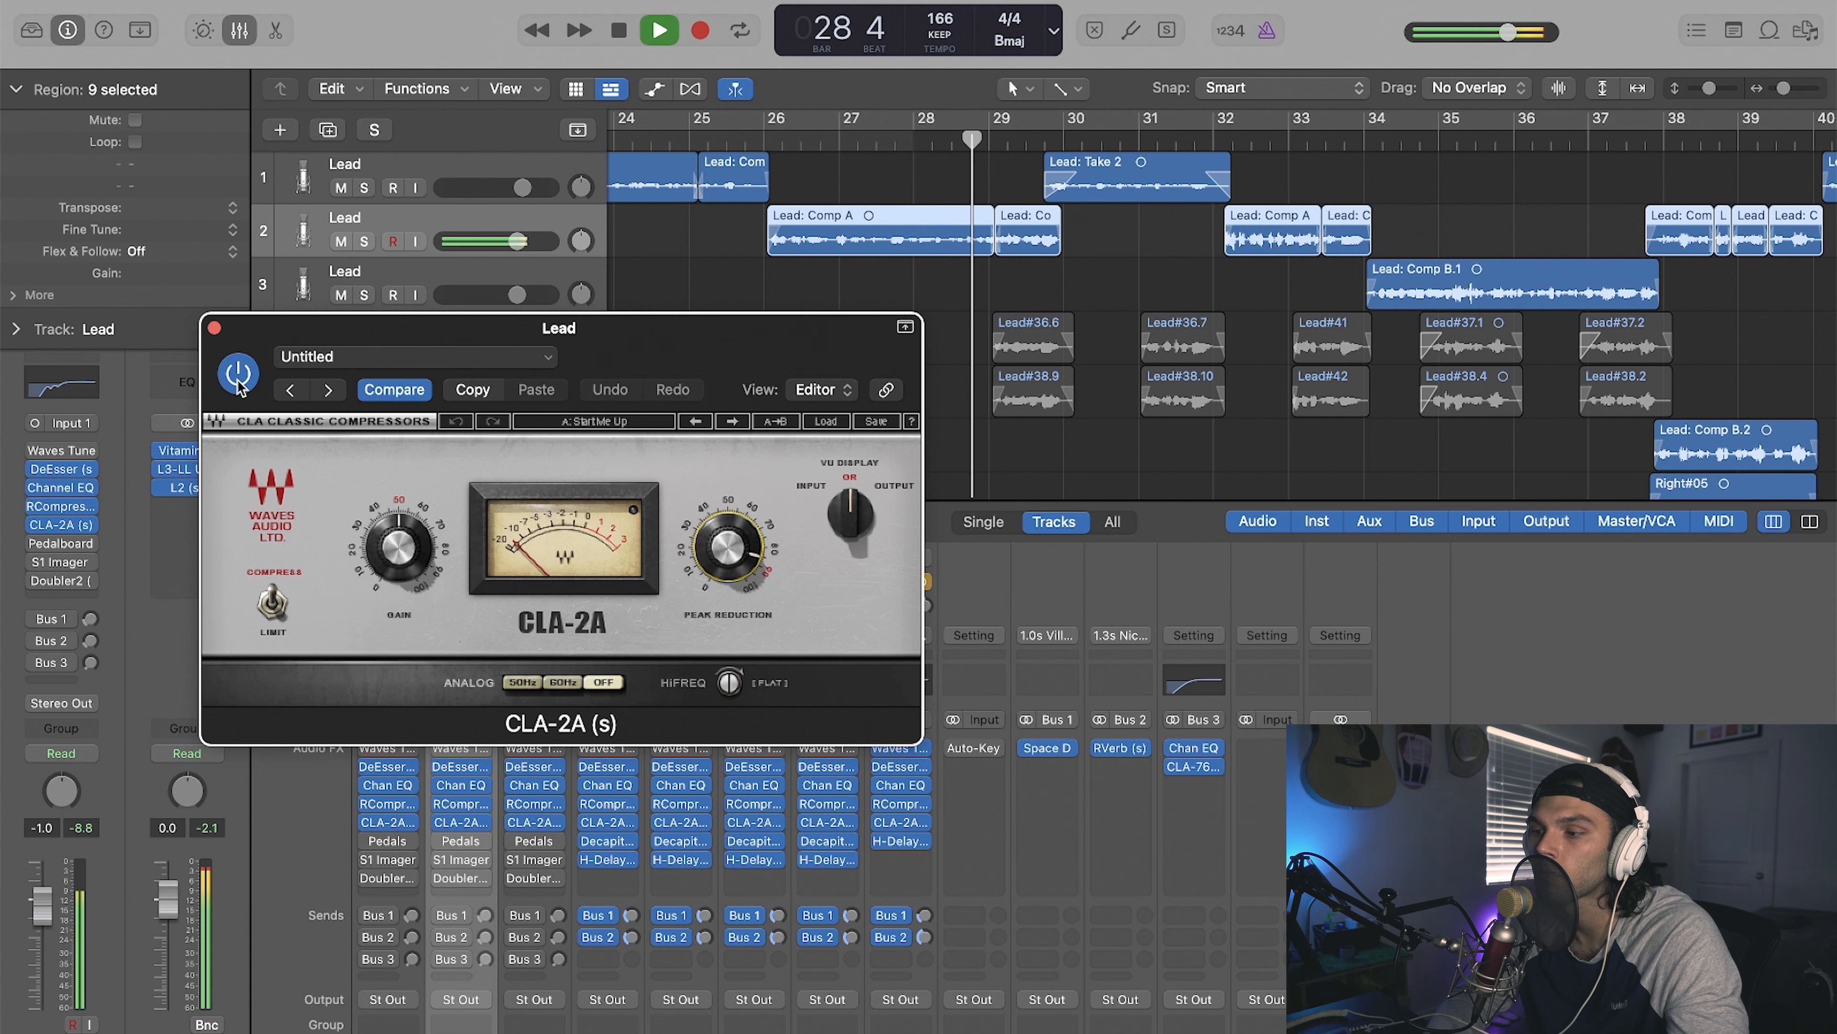
key("space")
left_click(214, 327)
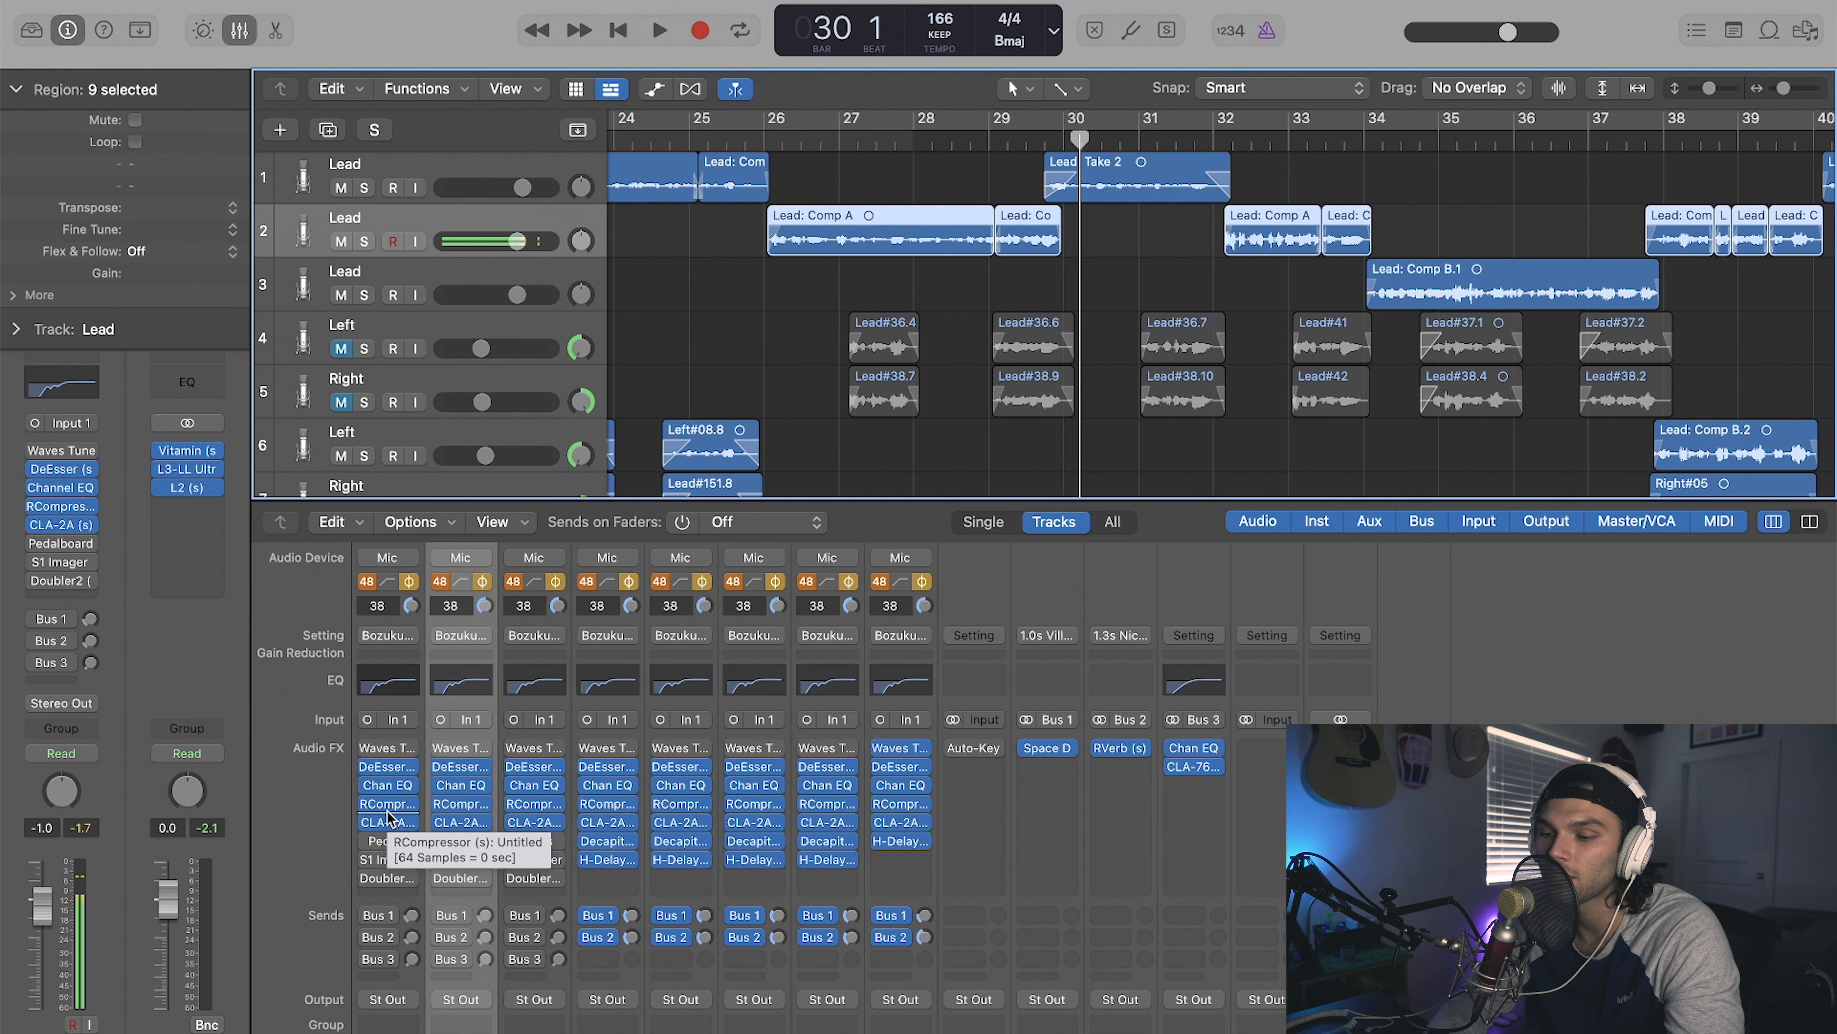
Step: Turn on Pedalboard for all three Lead tracks and open it on the second Lead track
left_click(367, 841)
left_click(441, 840)
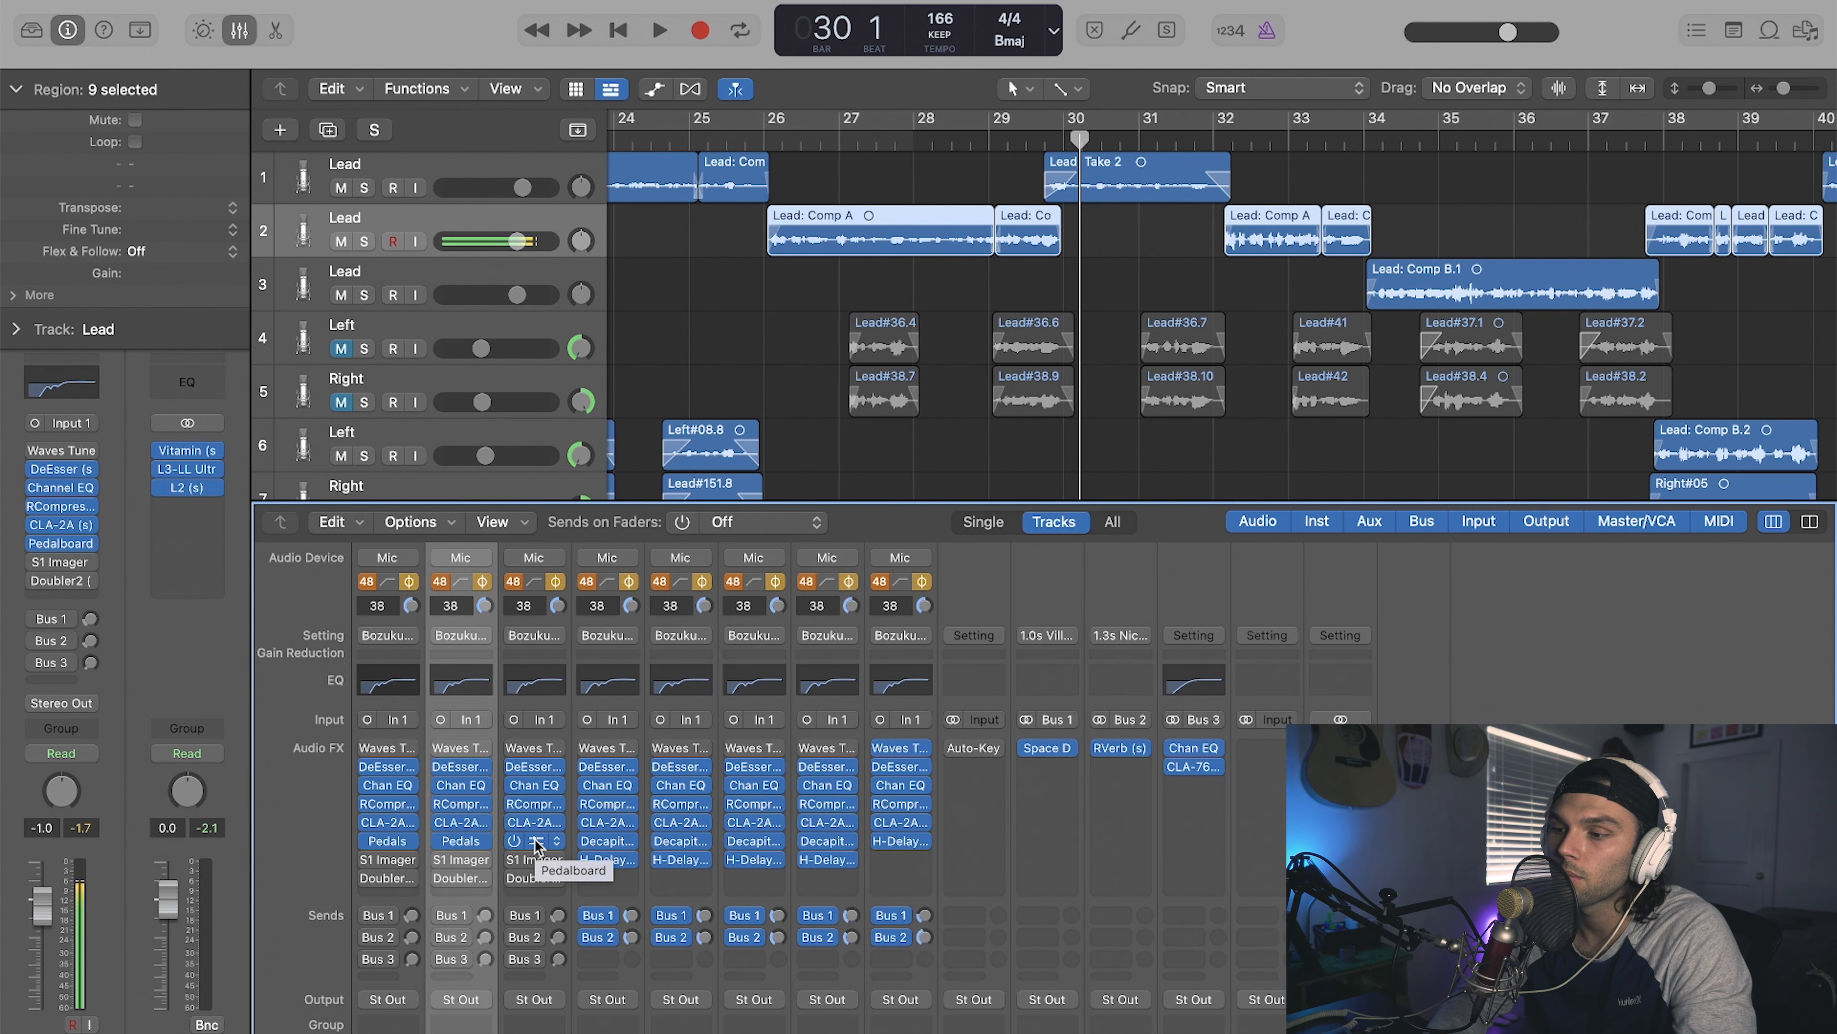
left_click(514, 841)
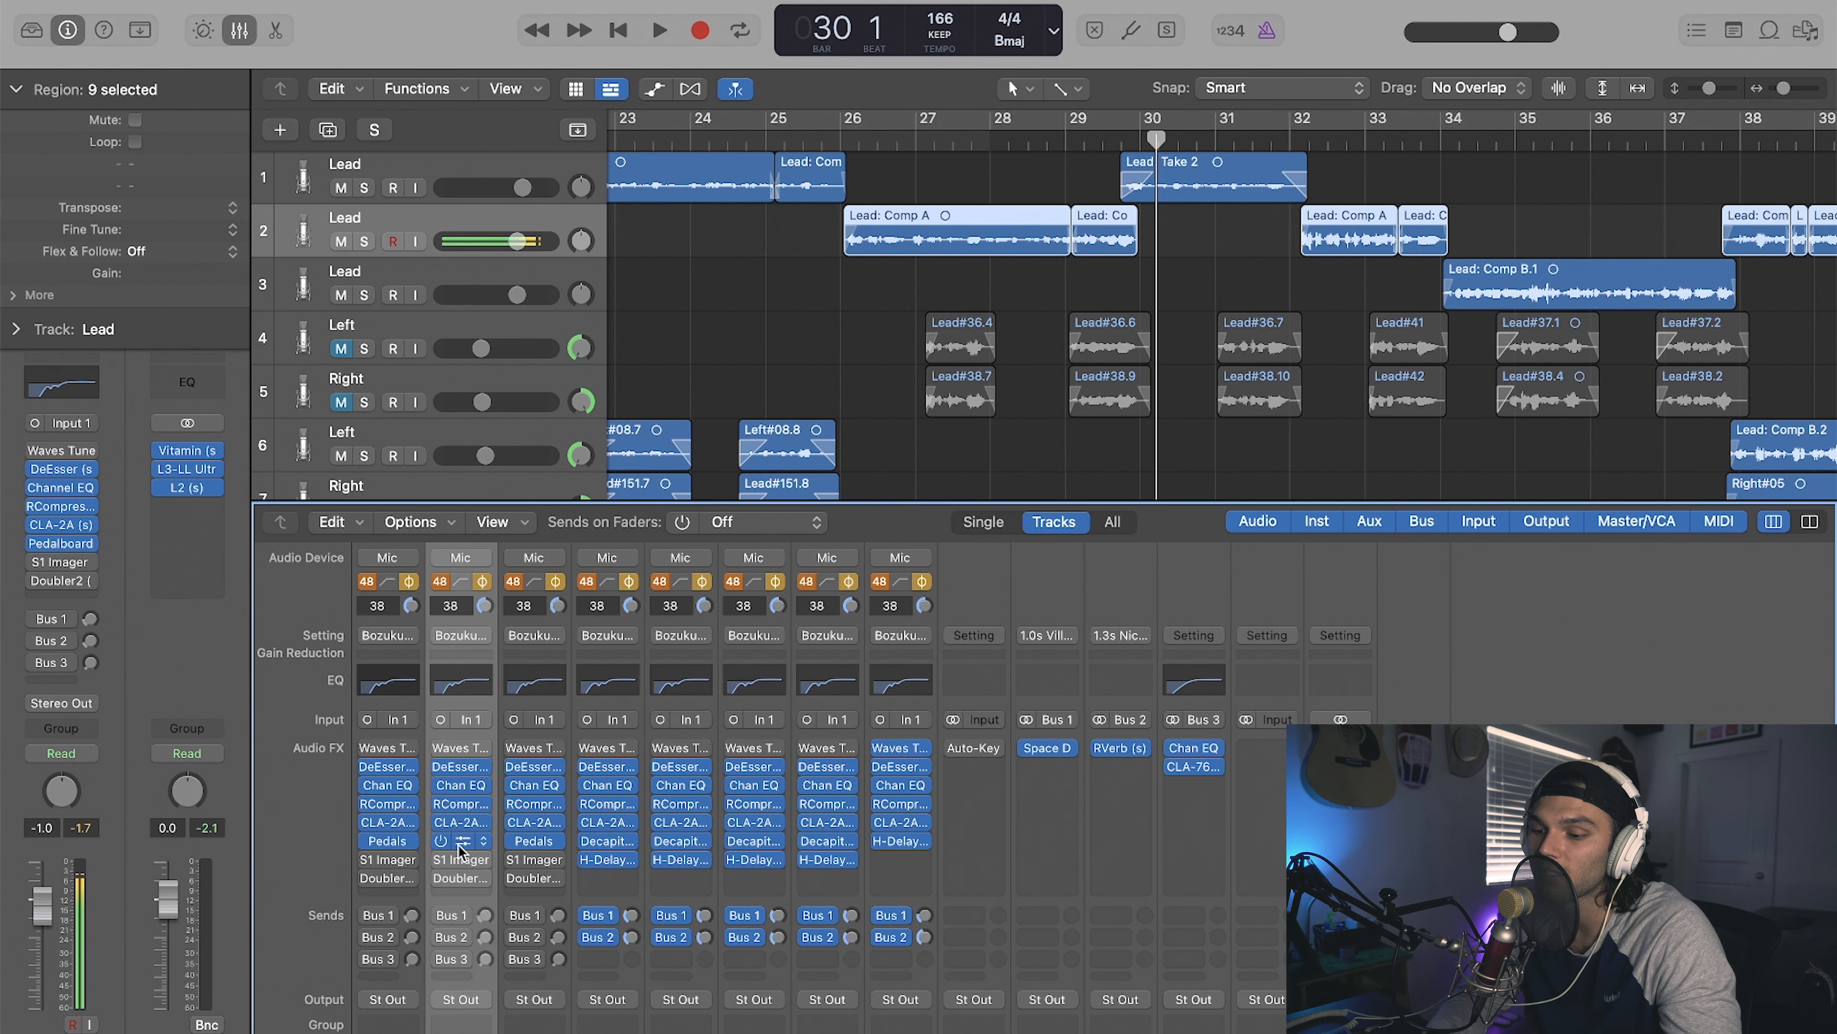
left_click(461, 841)
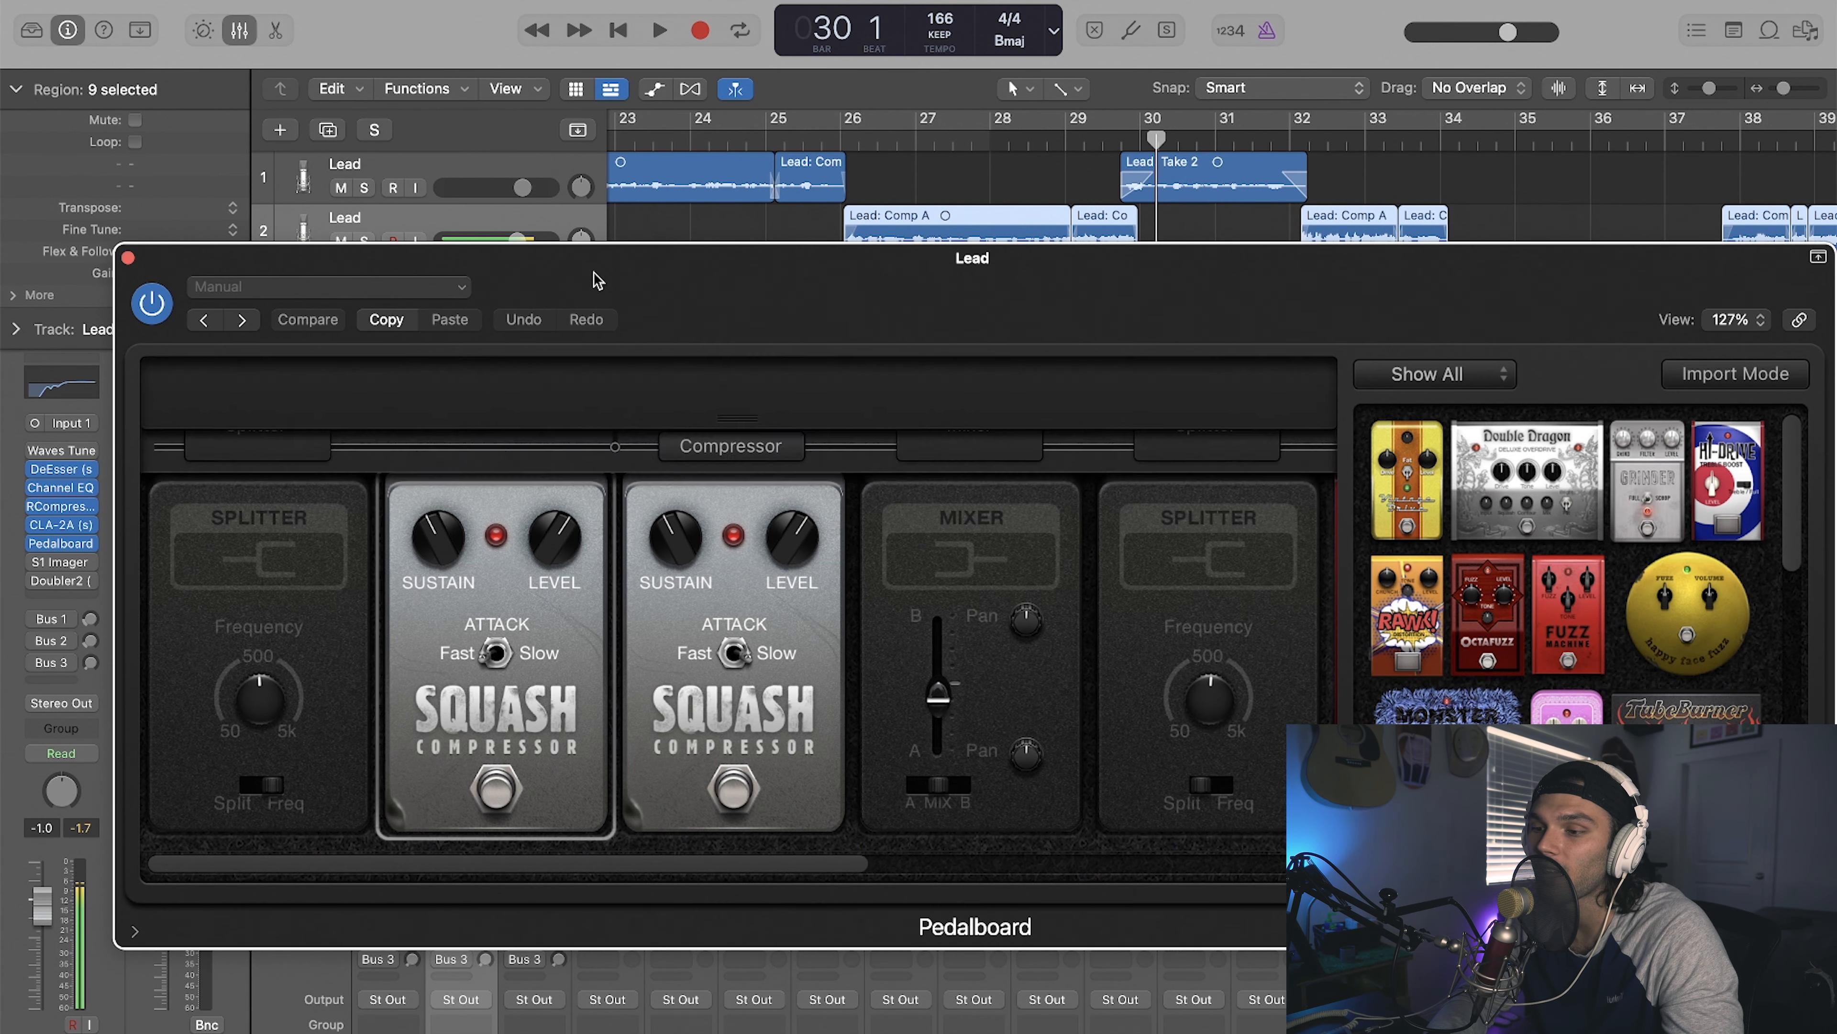
left_click_drag(599, 280, 547, 150)
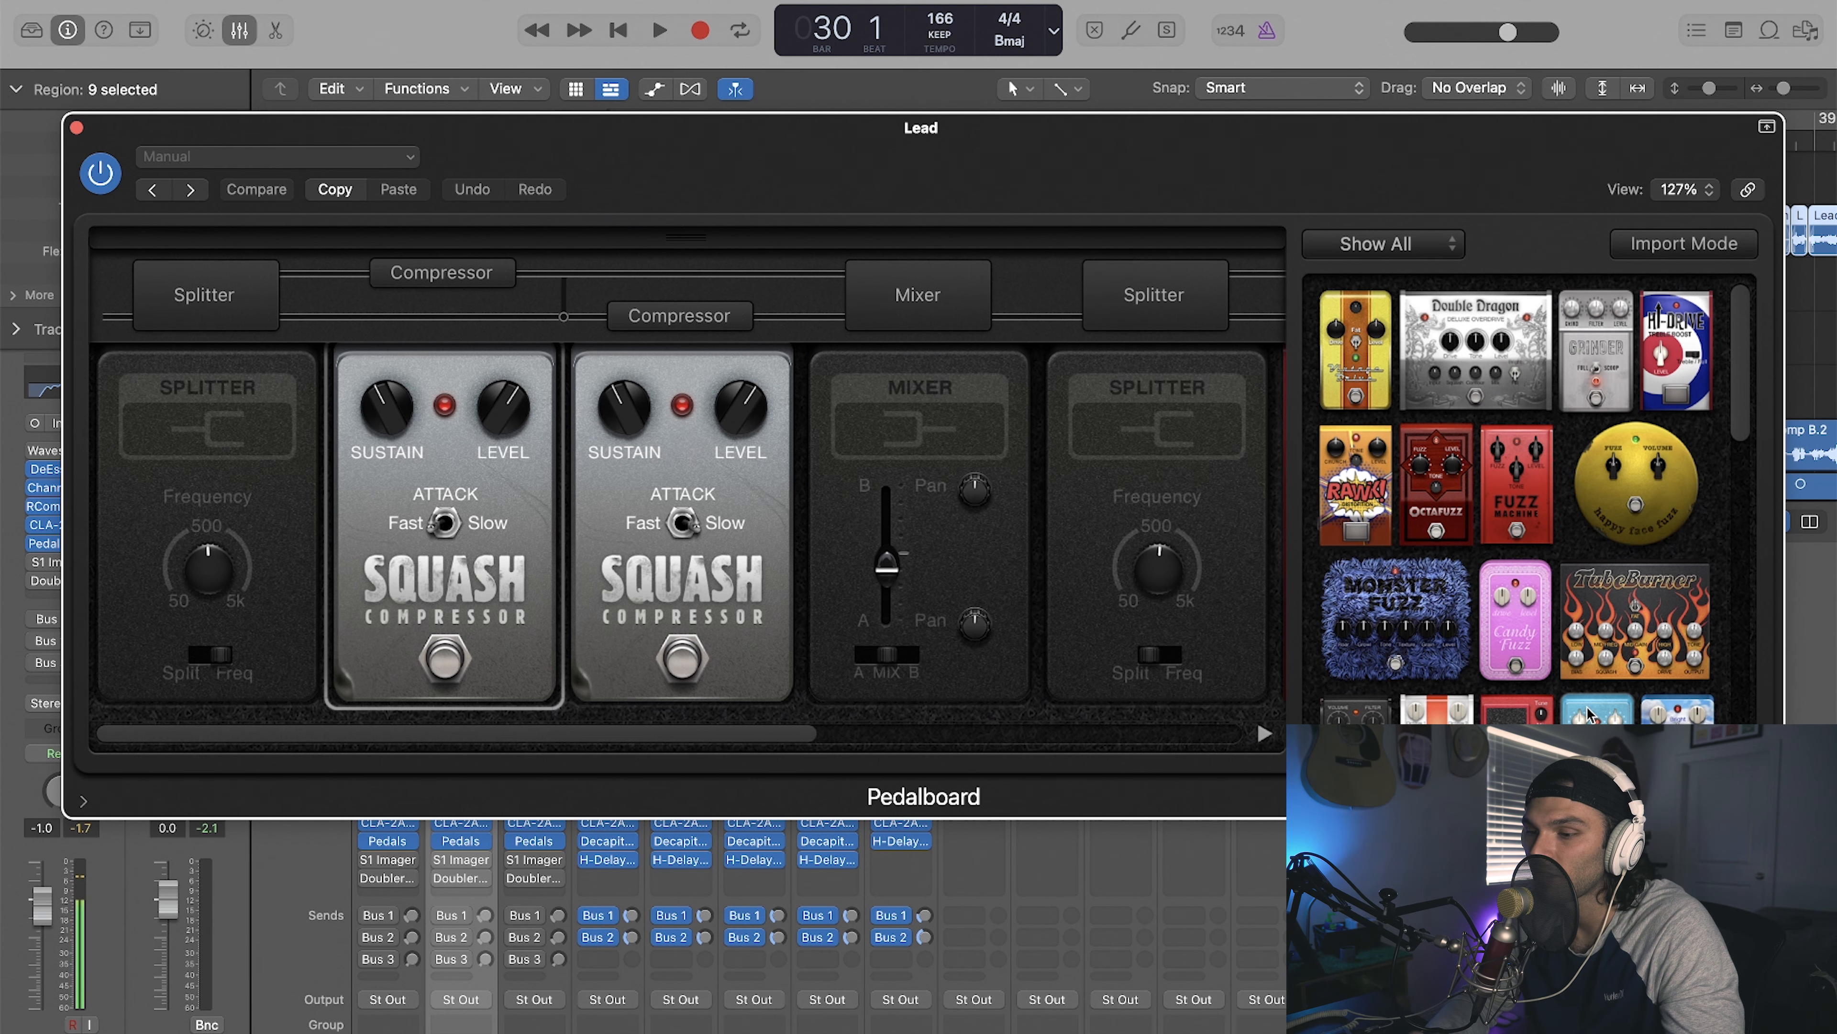
left_click_drag(1241, 154, 1253, 177)
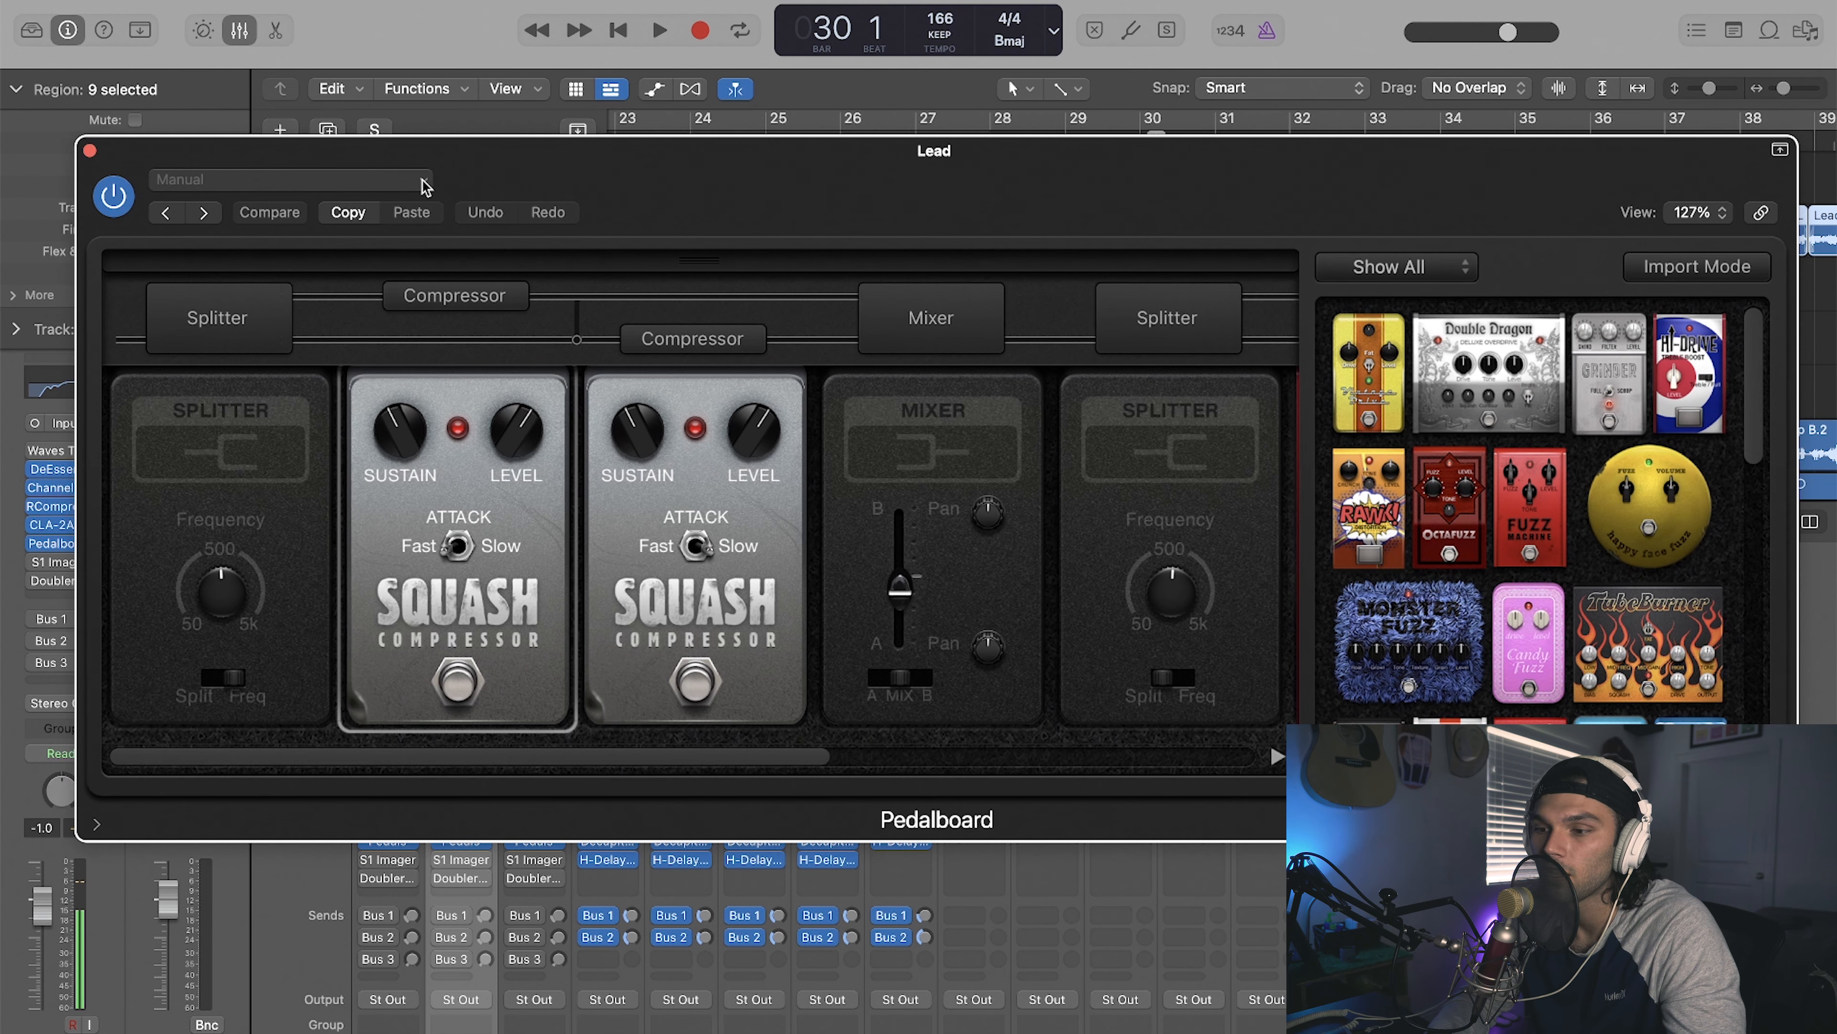
Step: Examine the Sustain and Level settings of both Squash Compressor pedals and close Pedalboard
left_click(407, 437)
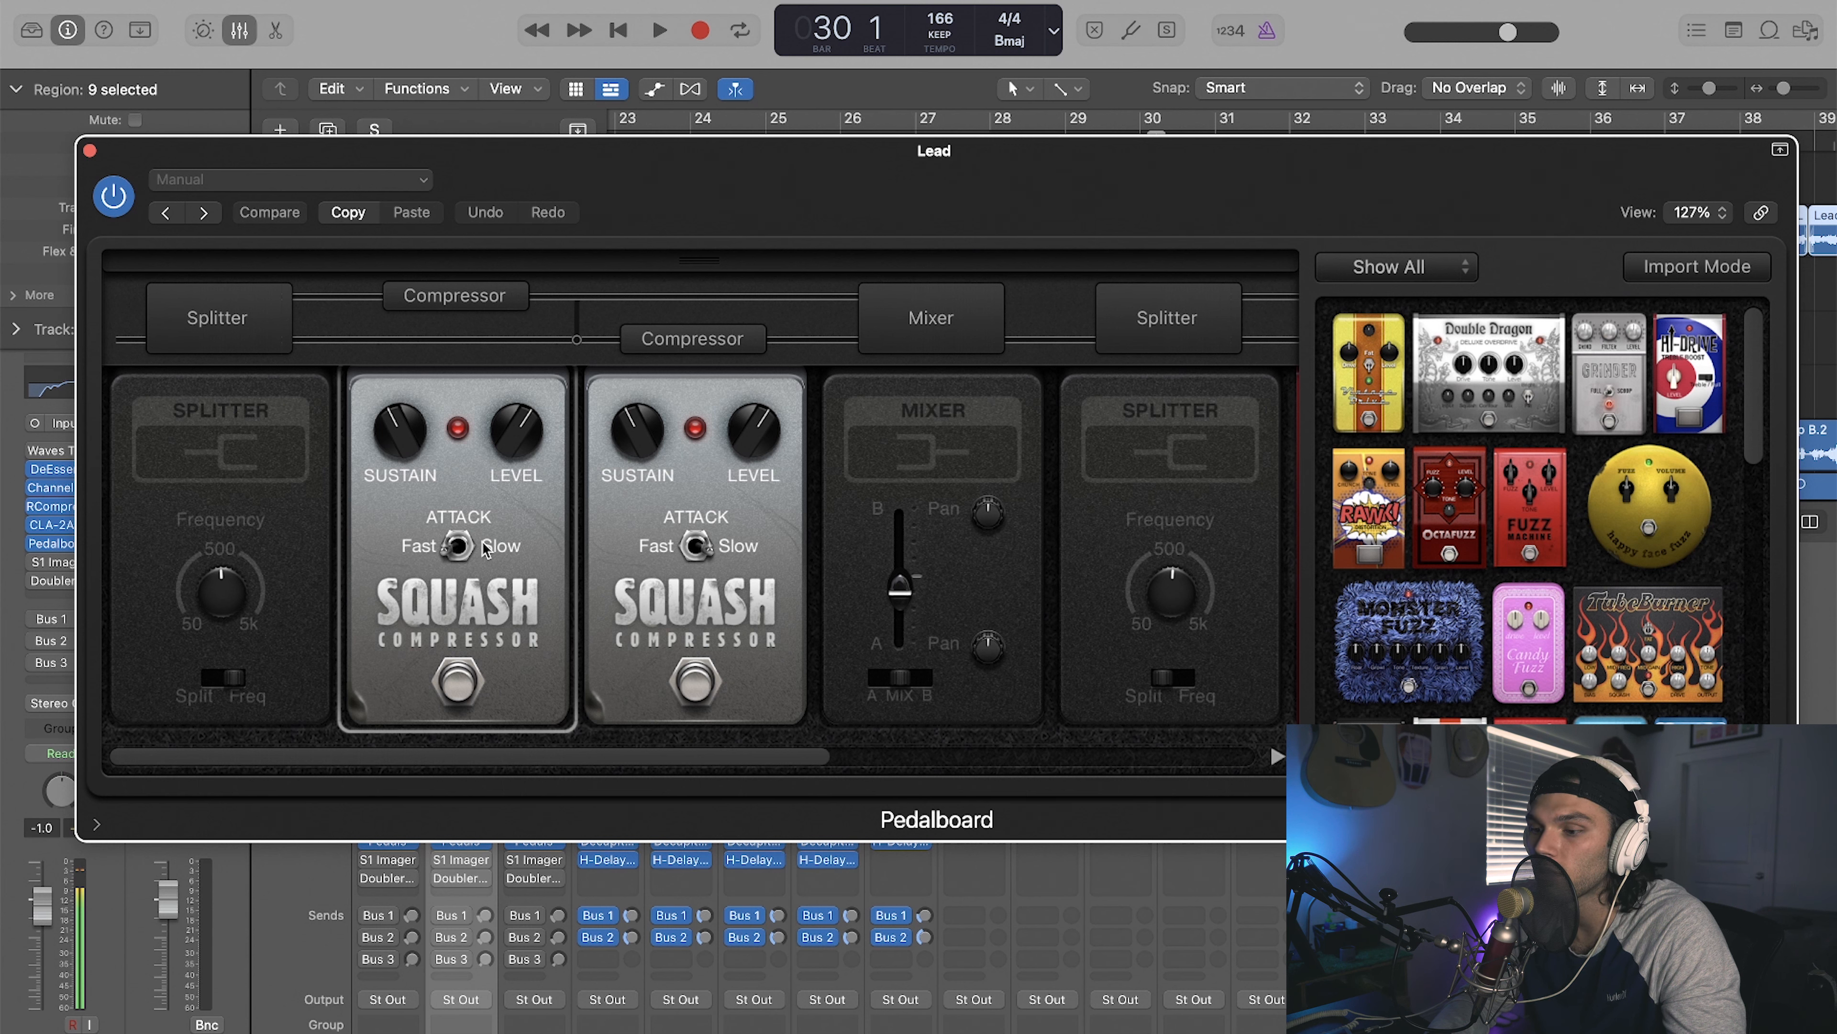
left_click(397, 445)
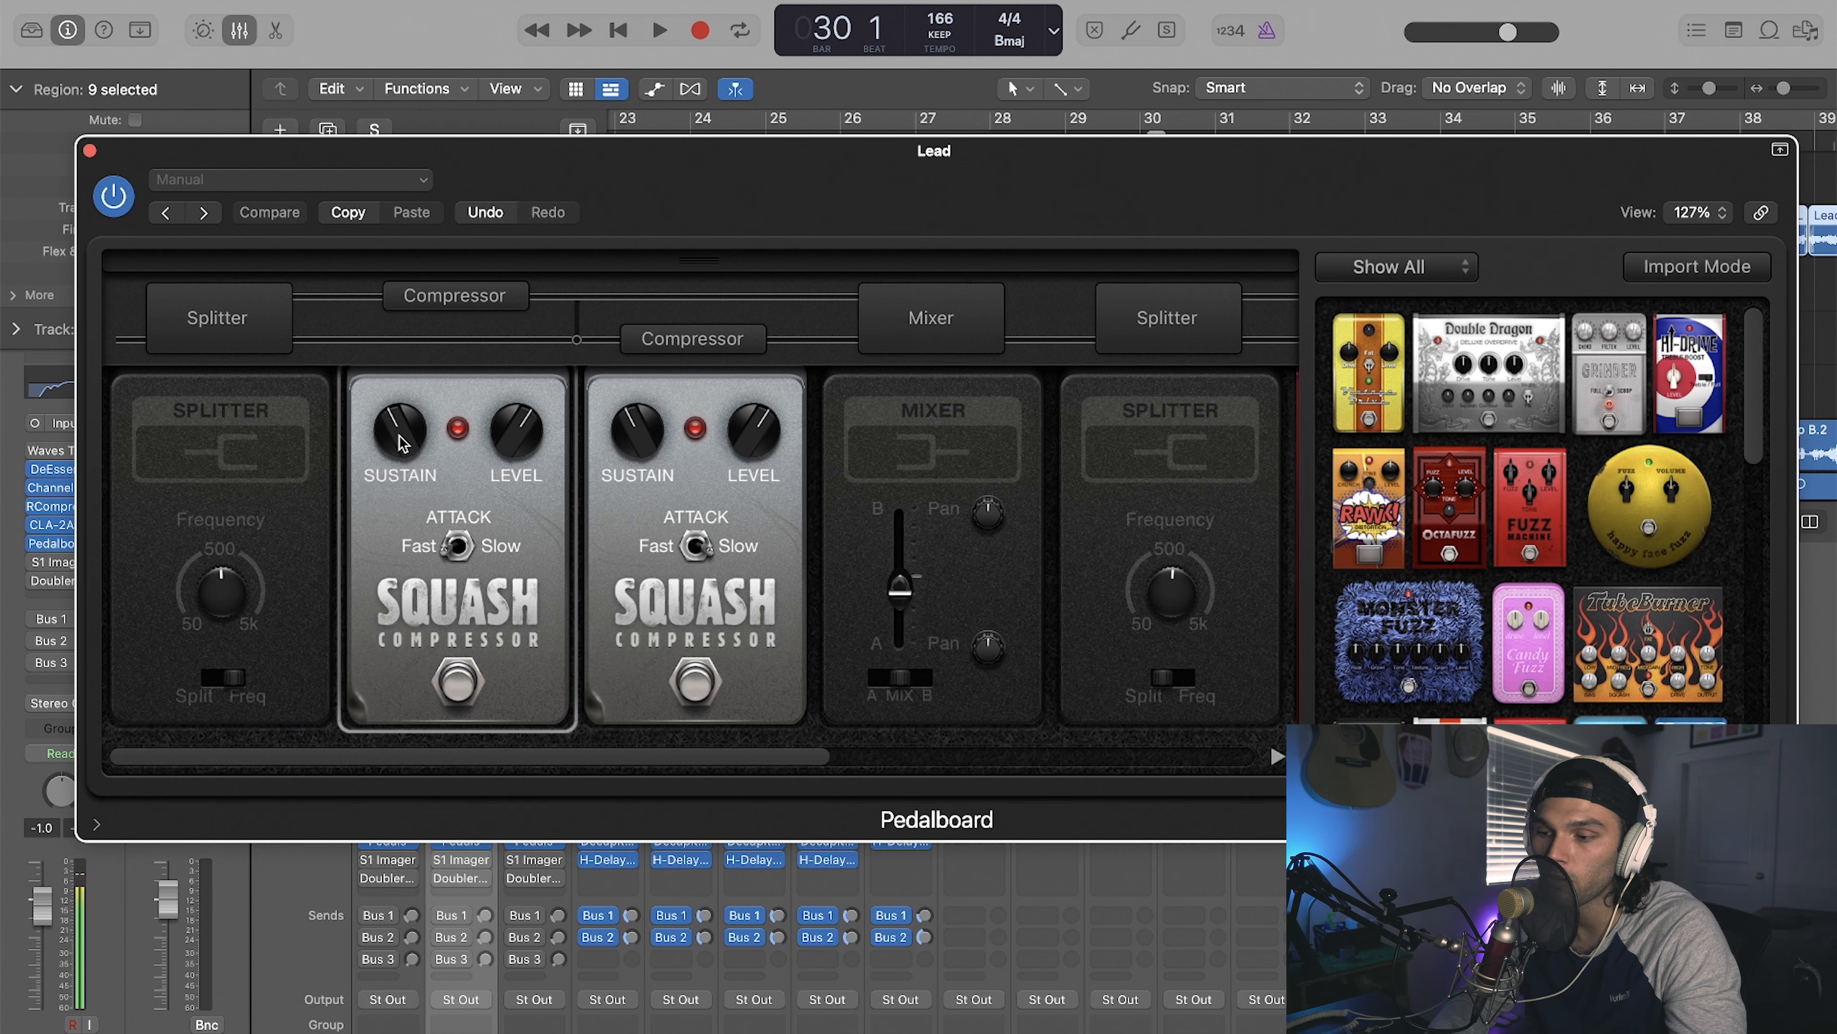
left_click(500, 436)
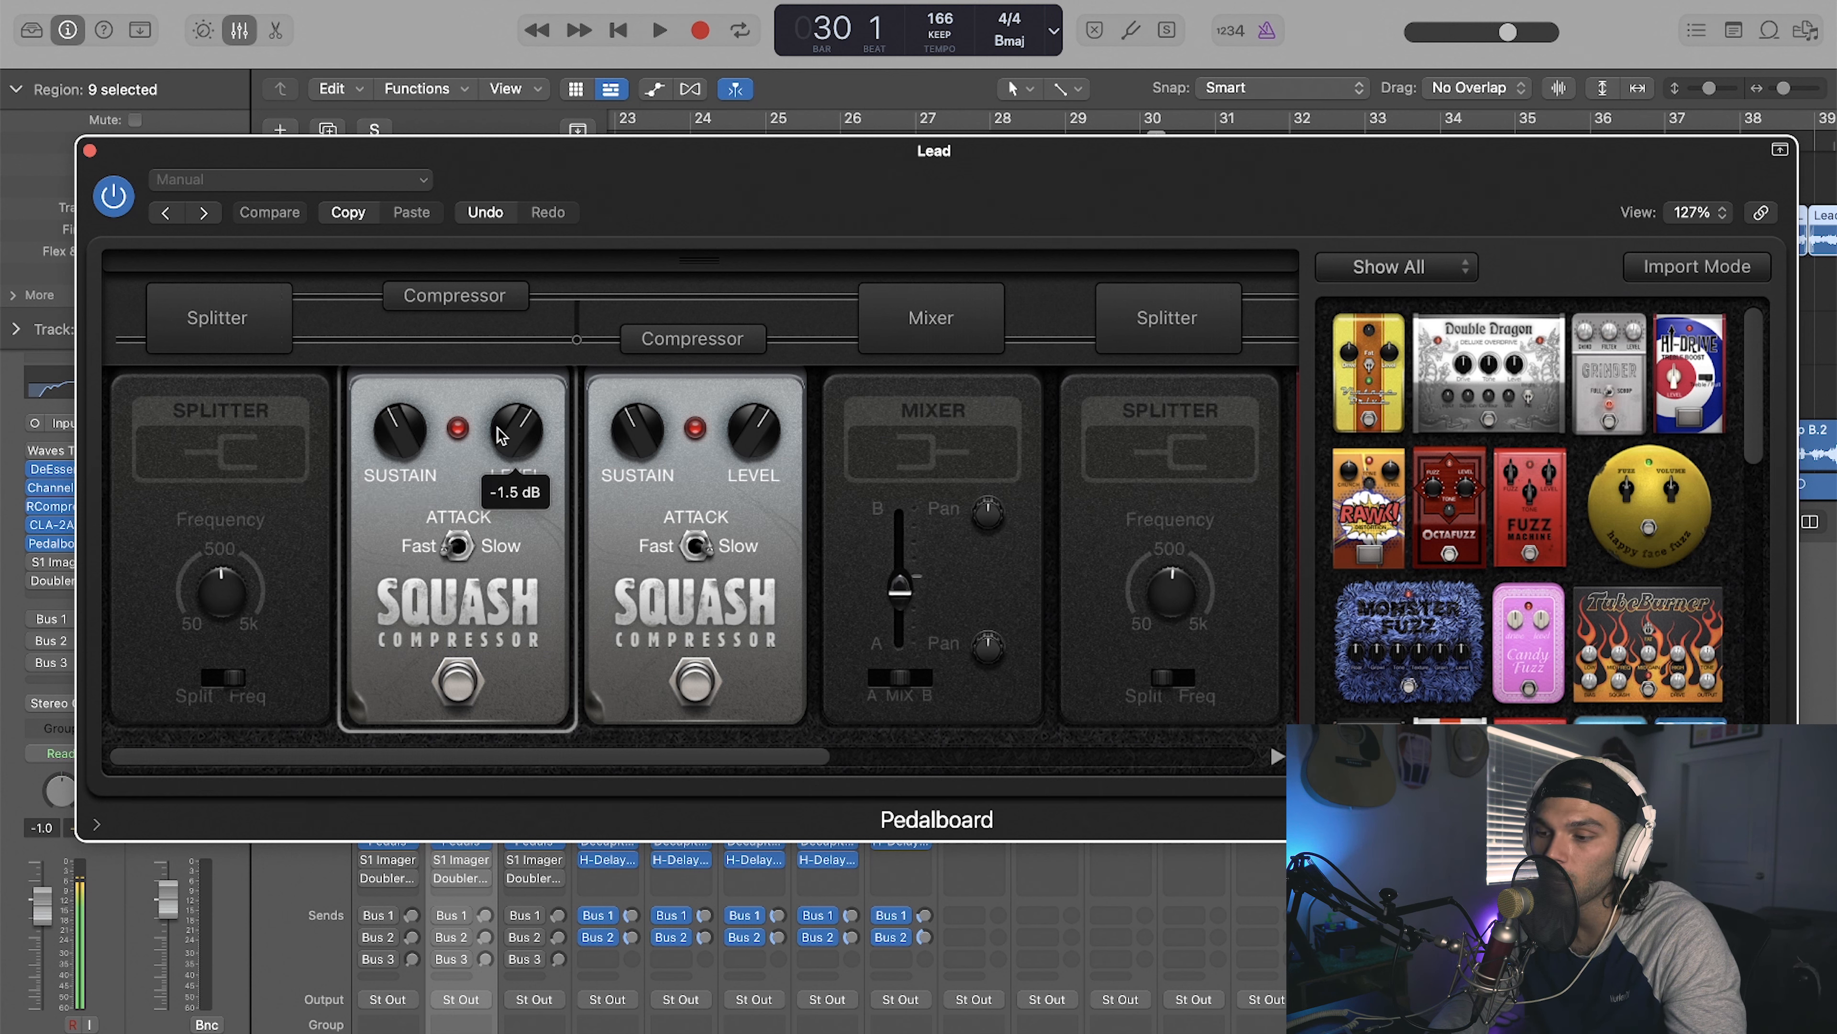
left_click(633, 433)
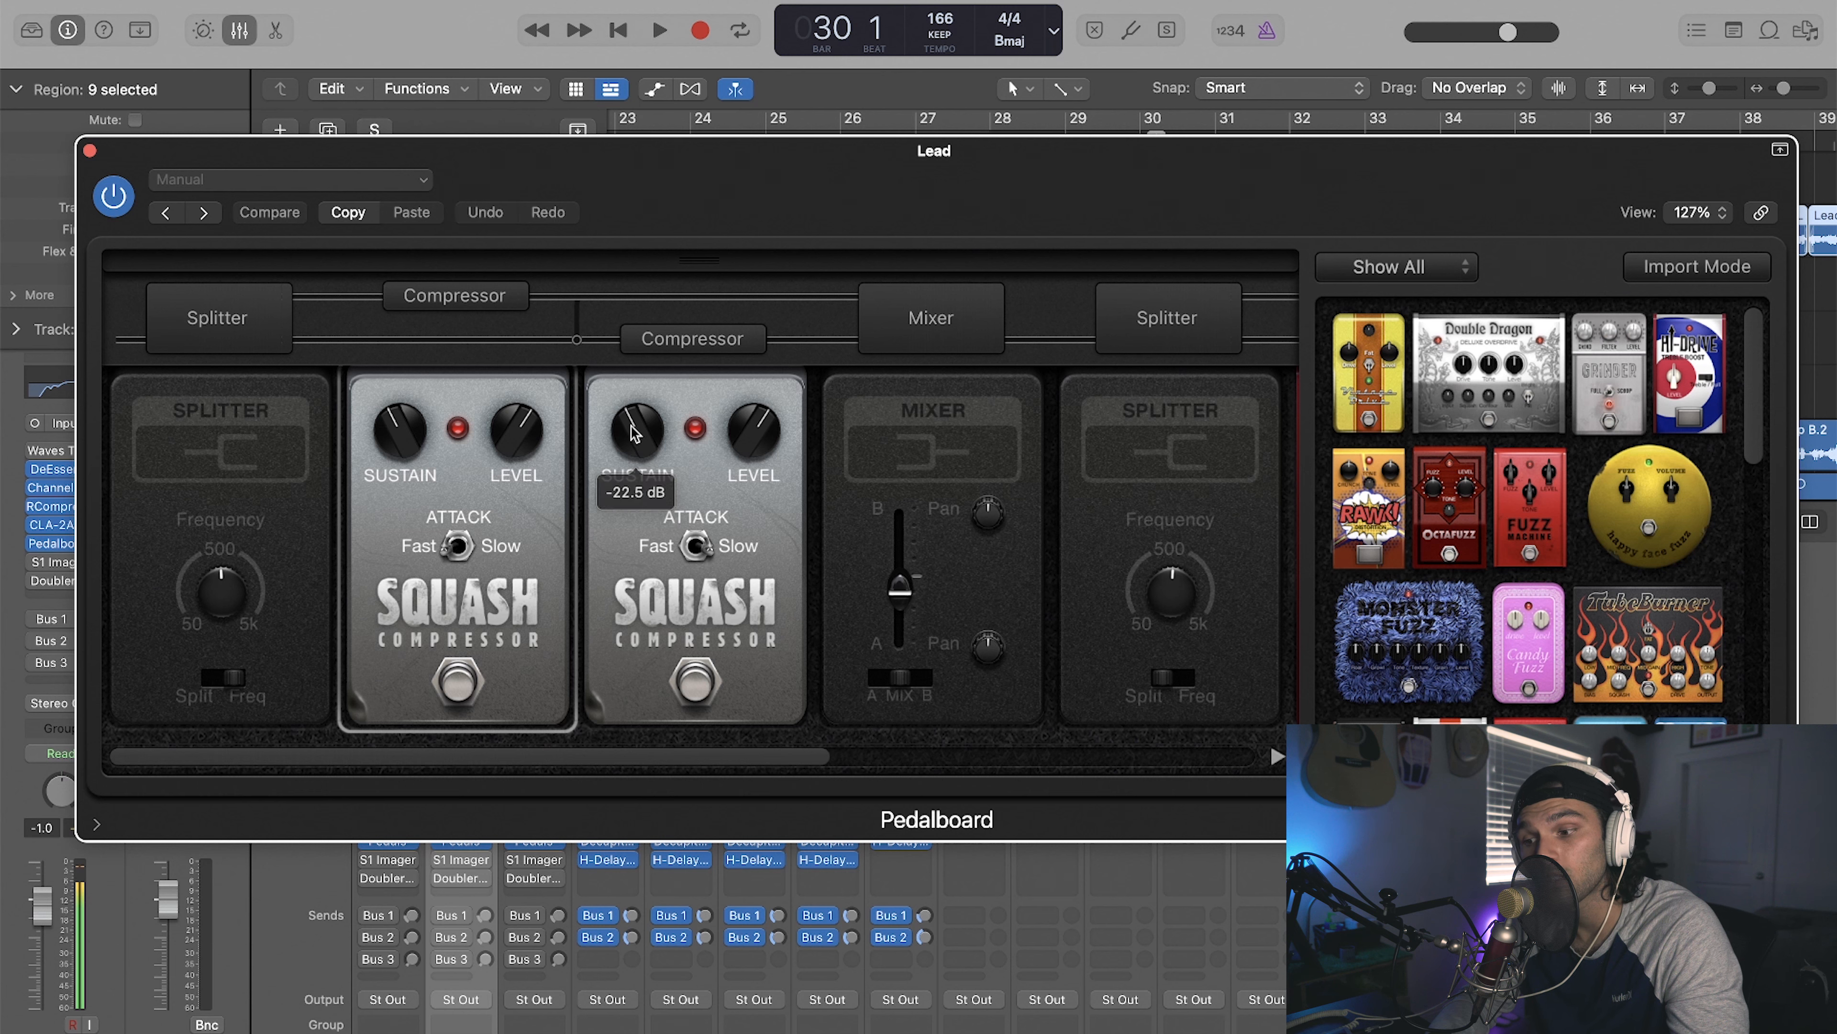
left_click(759, 435)
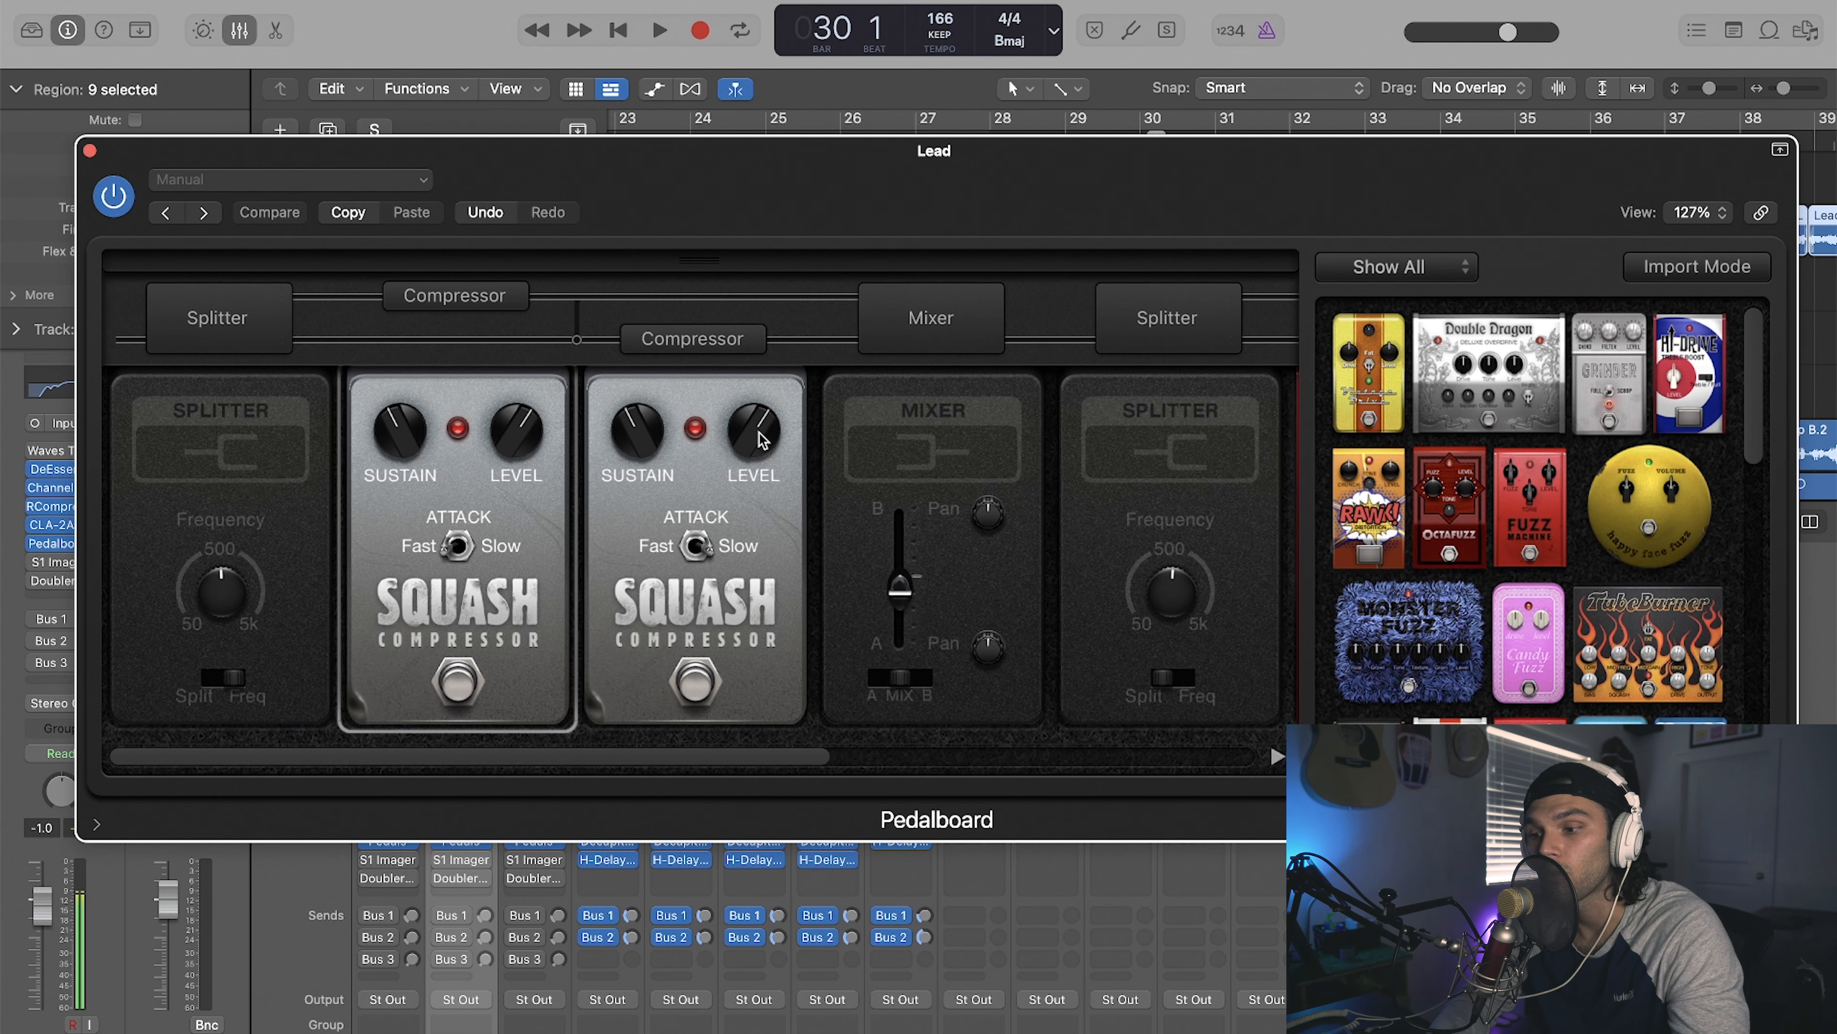
left_click(89, 152)
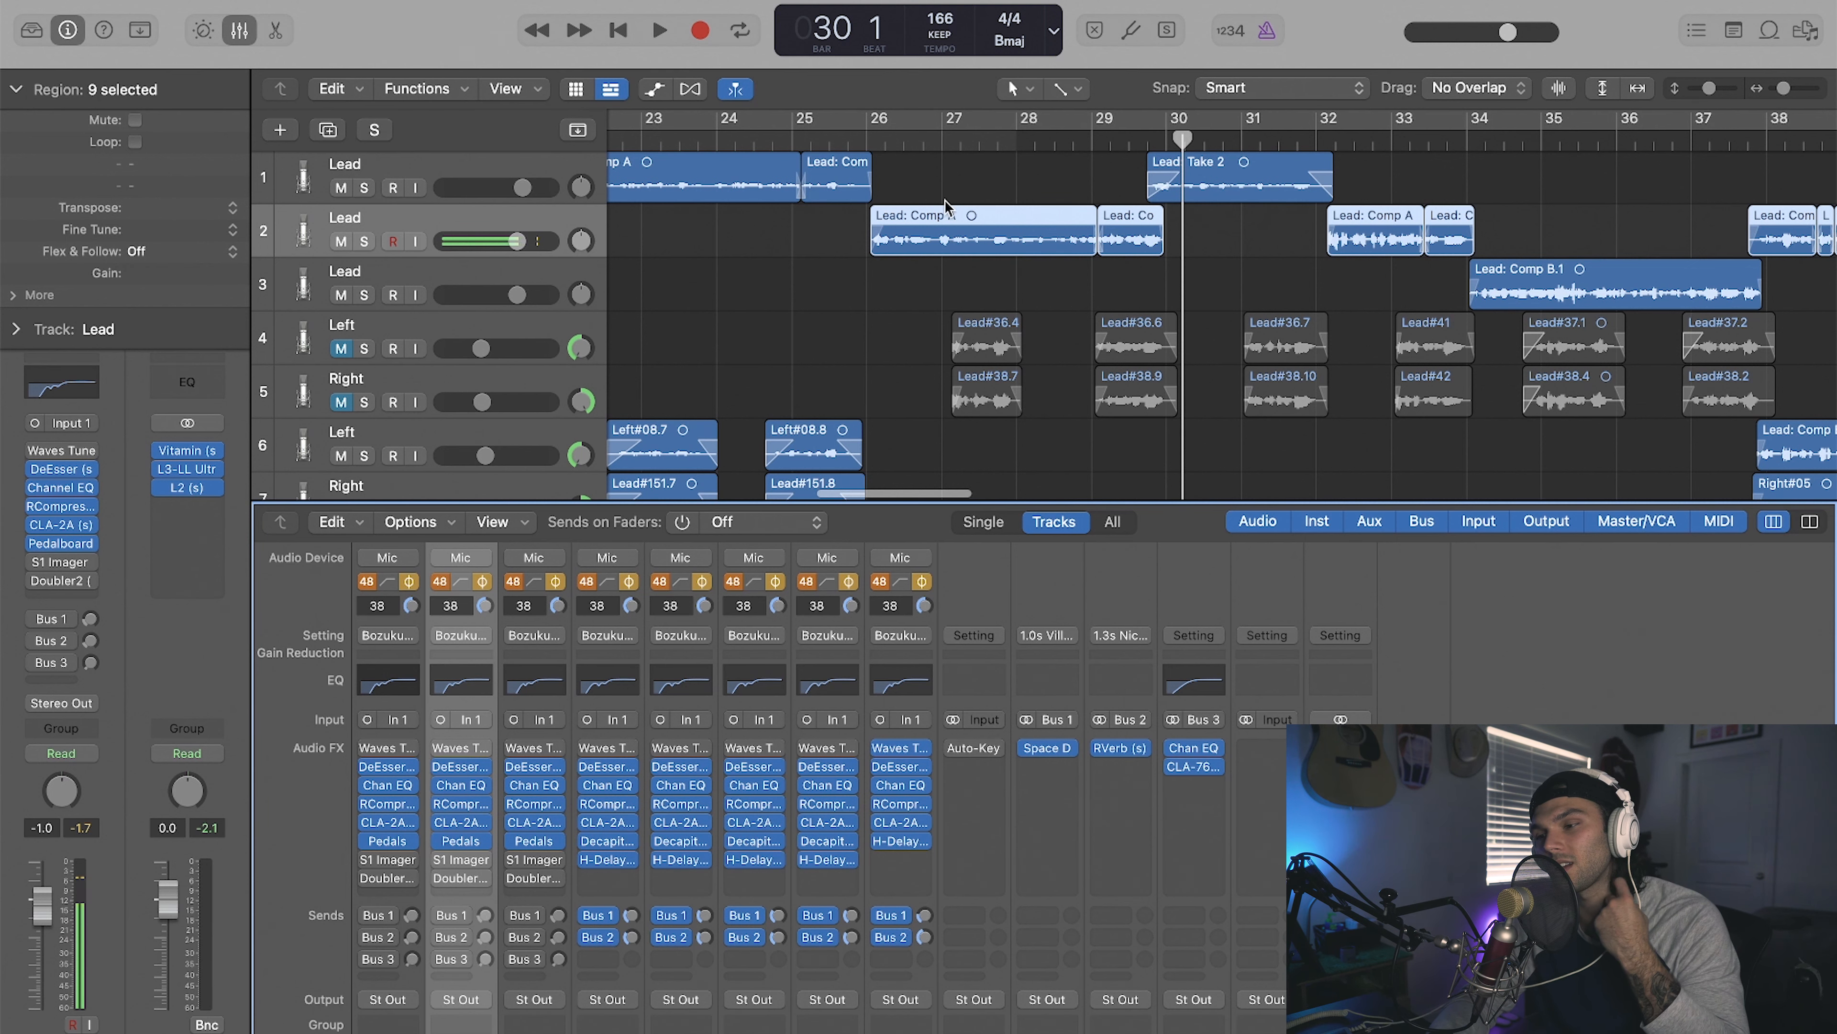
Step: Play the second Lead vocal from bar 26 to hear it with Pedalboard in the chain
left_click(868, 140)
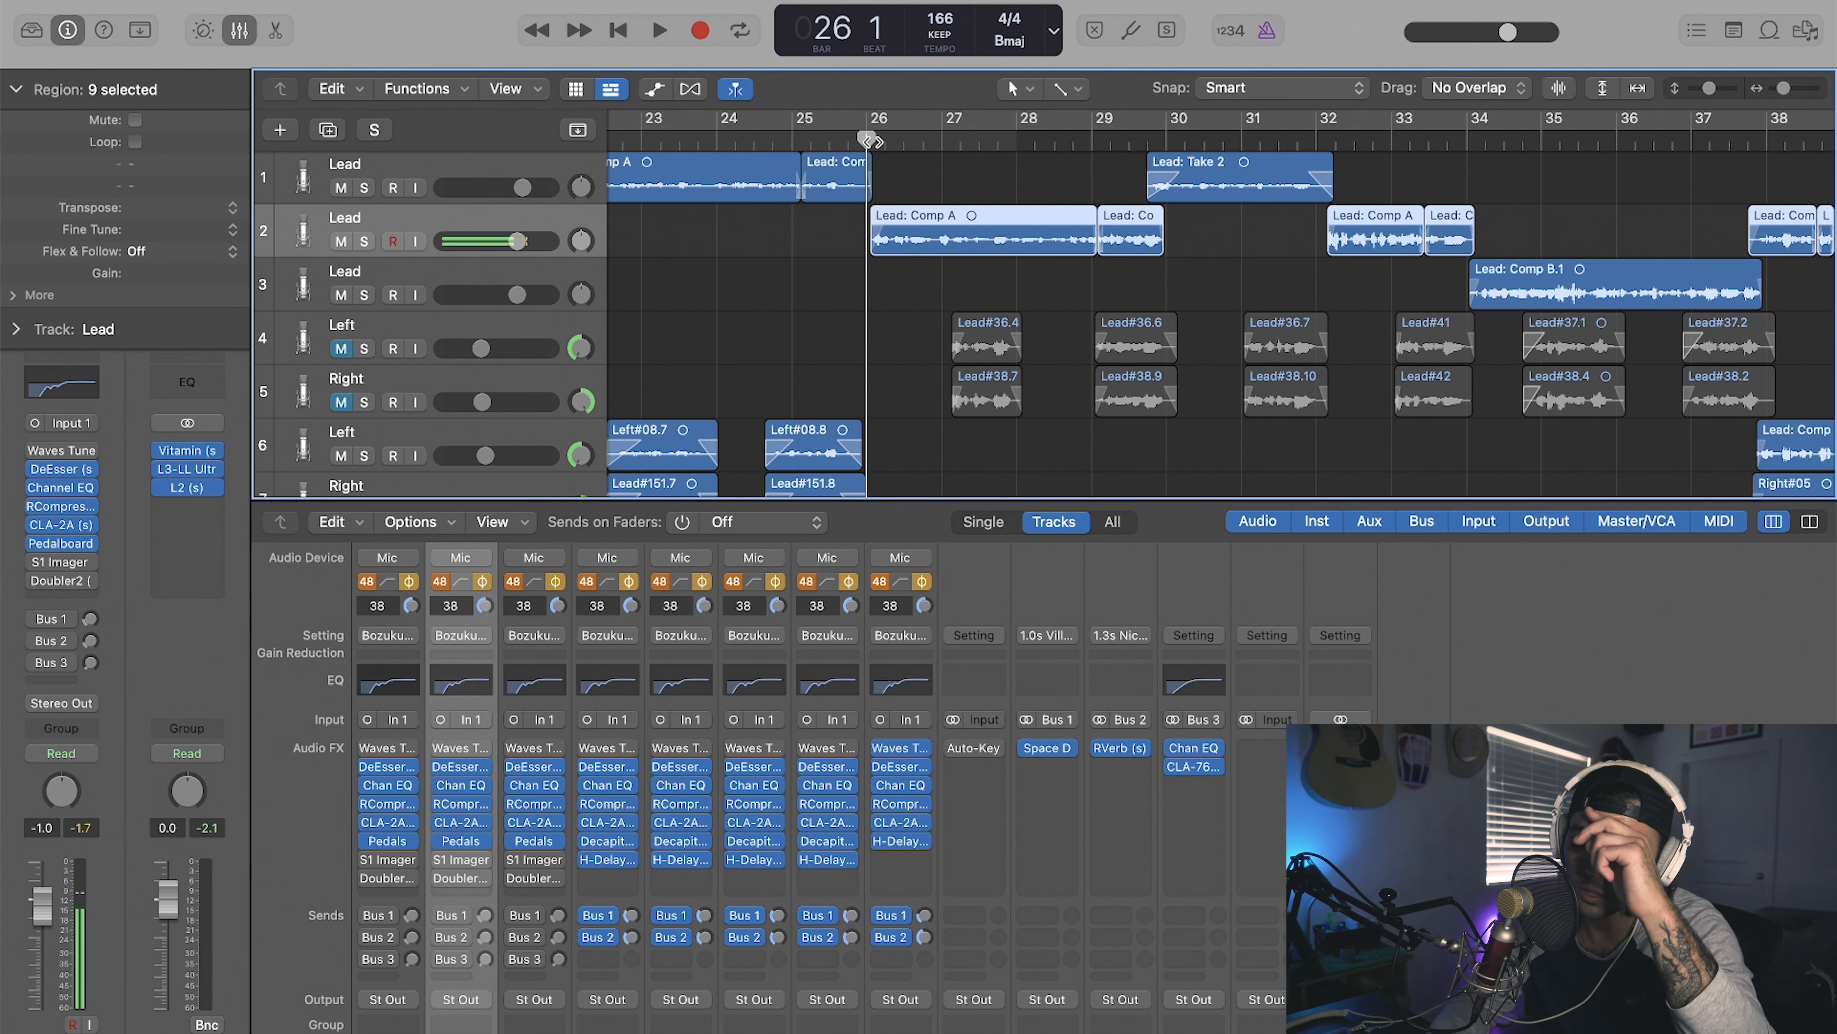
key("space")
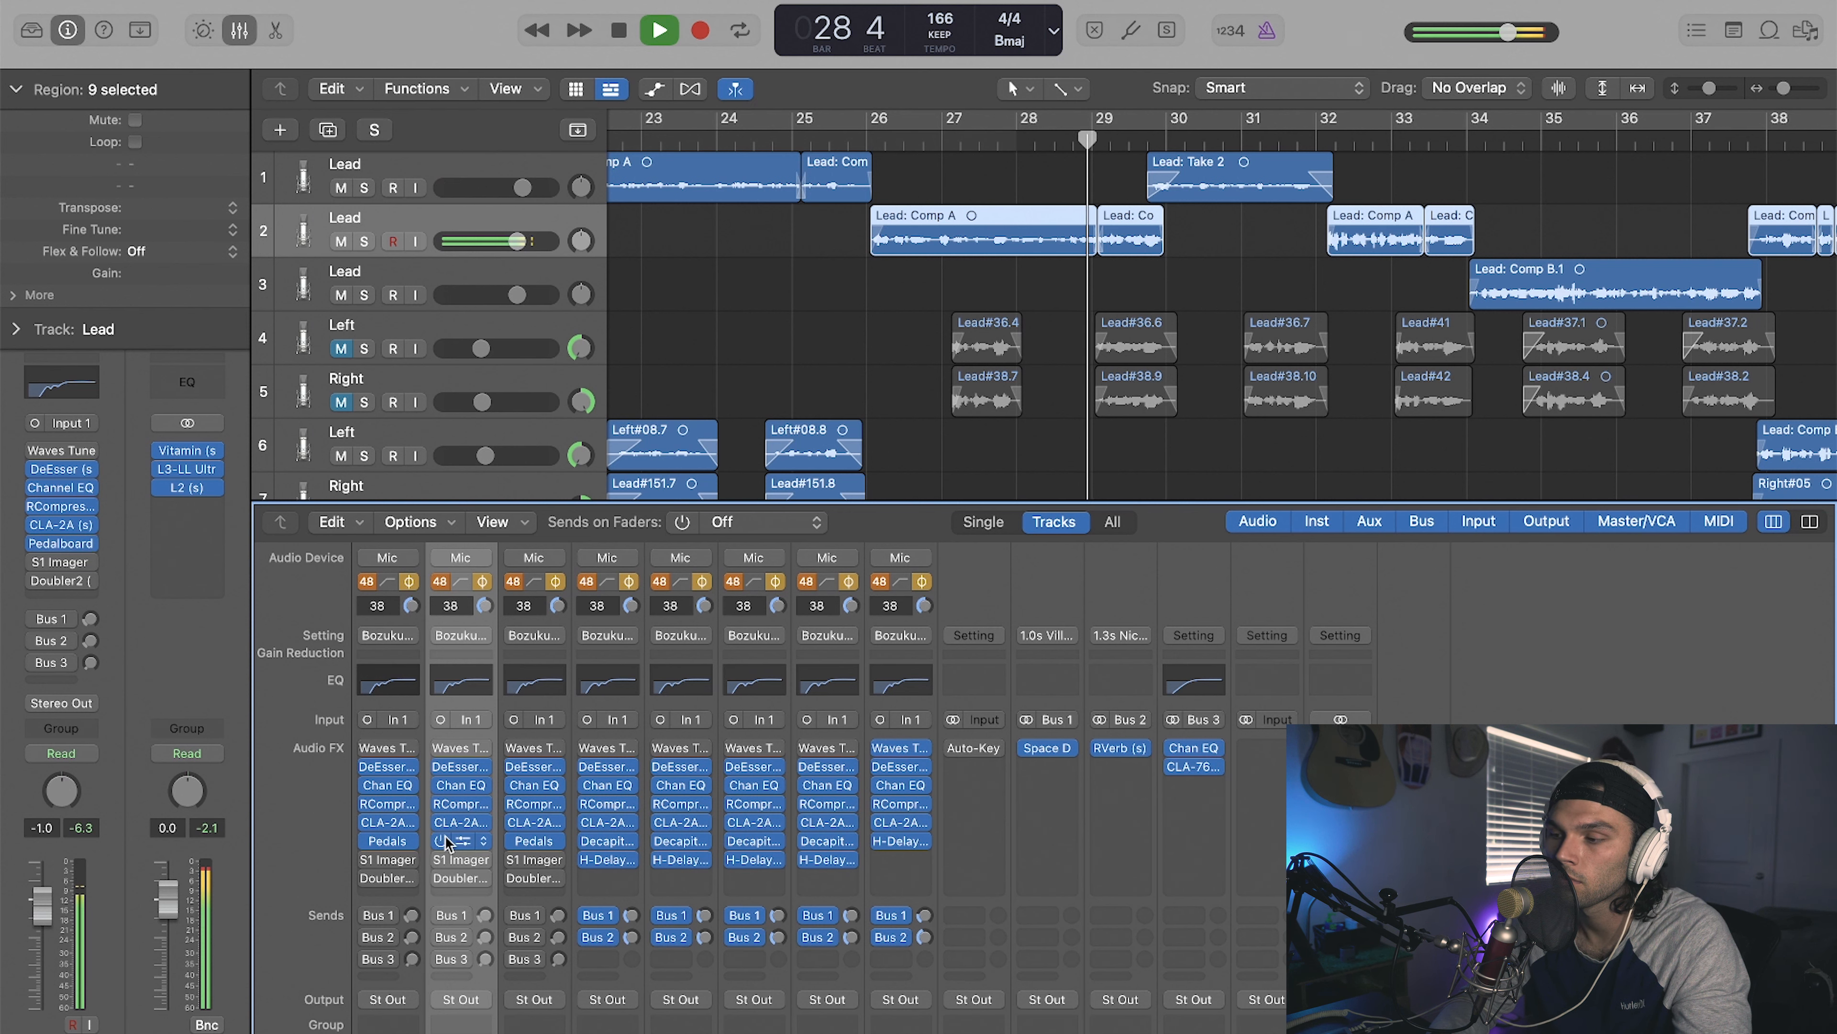
key("space")
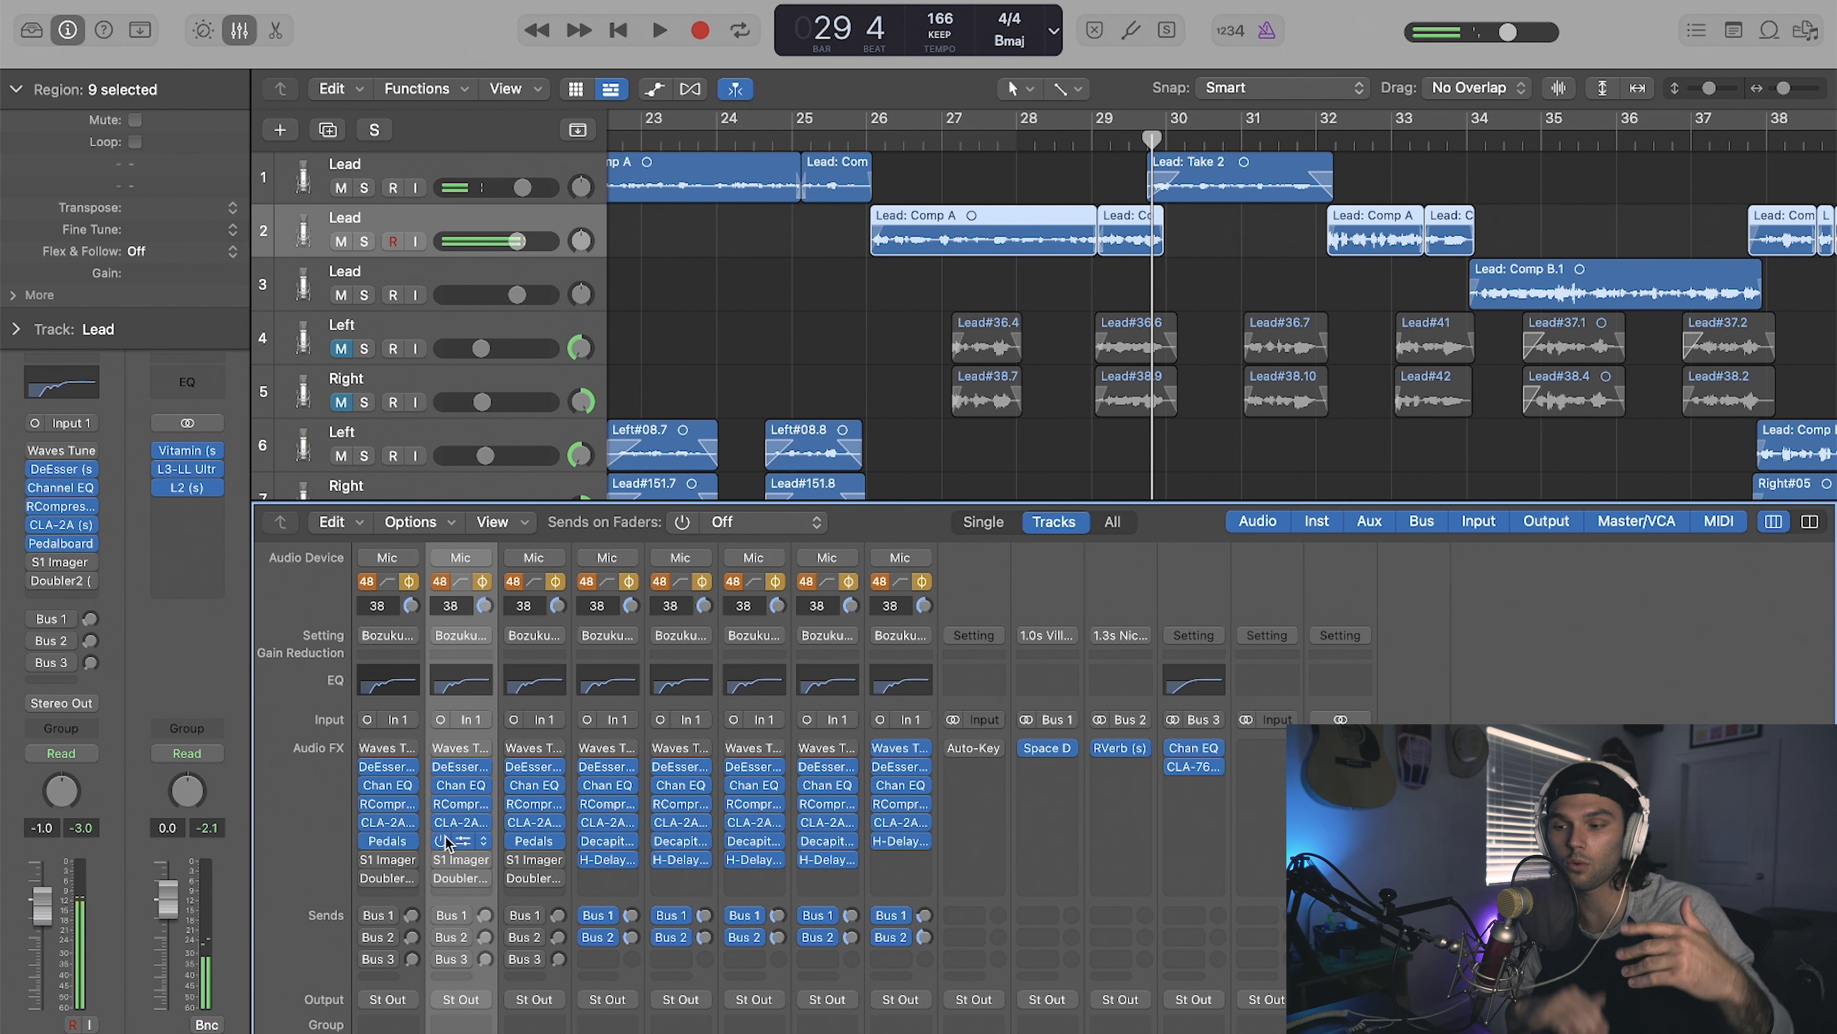
Step: Turn on S1 Imager for the Lead tracks and move the playhead to bar 26, beat 2
left_click(368, 859)
left_click(441, 859)
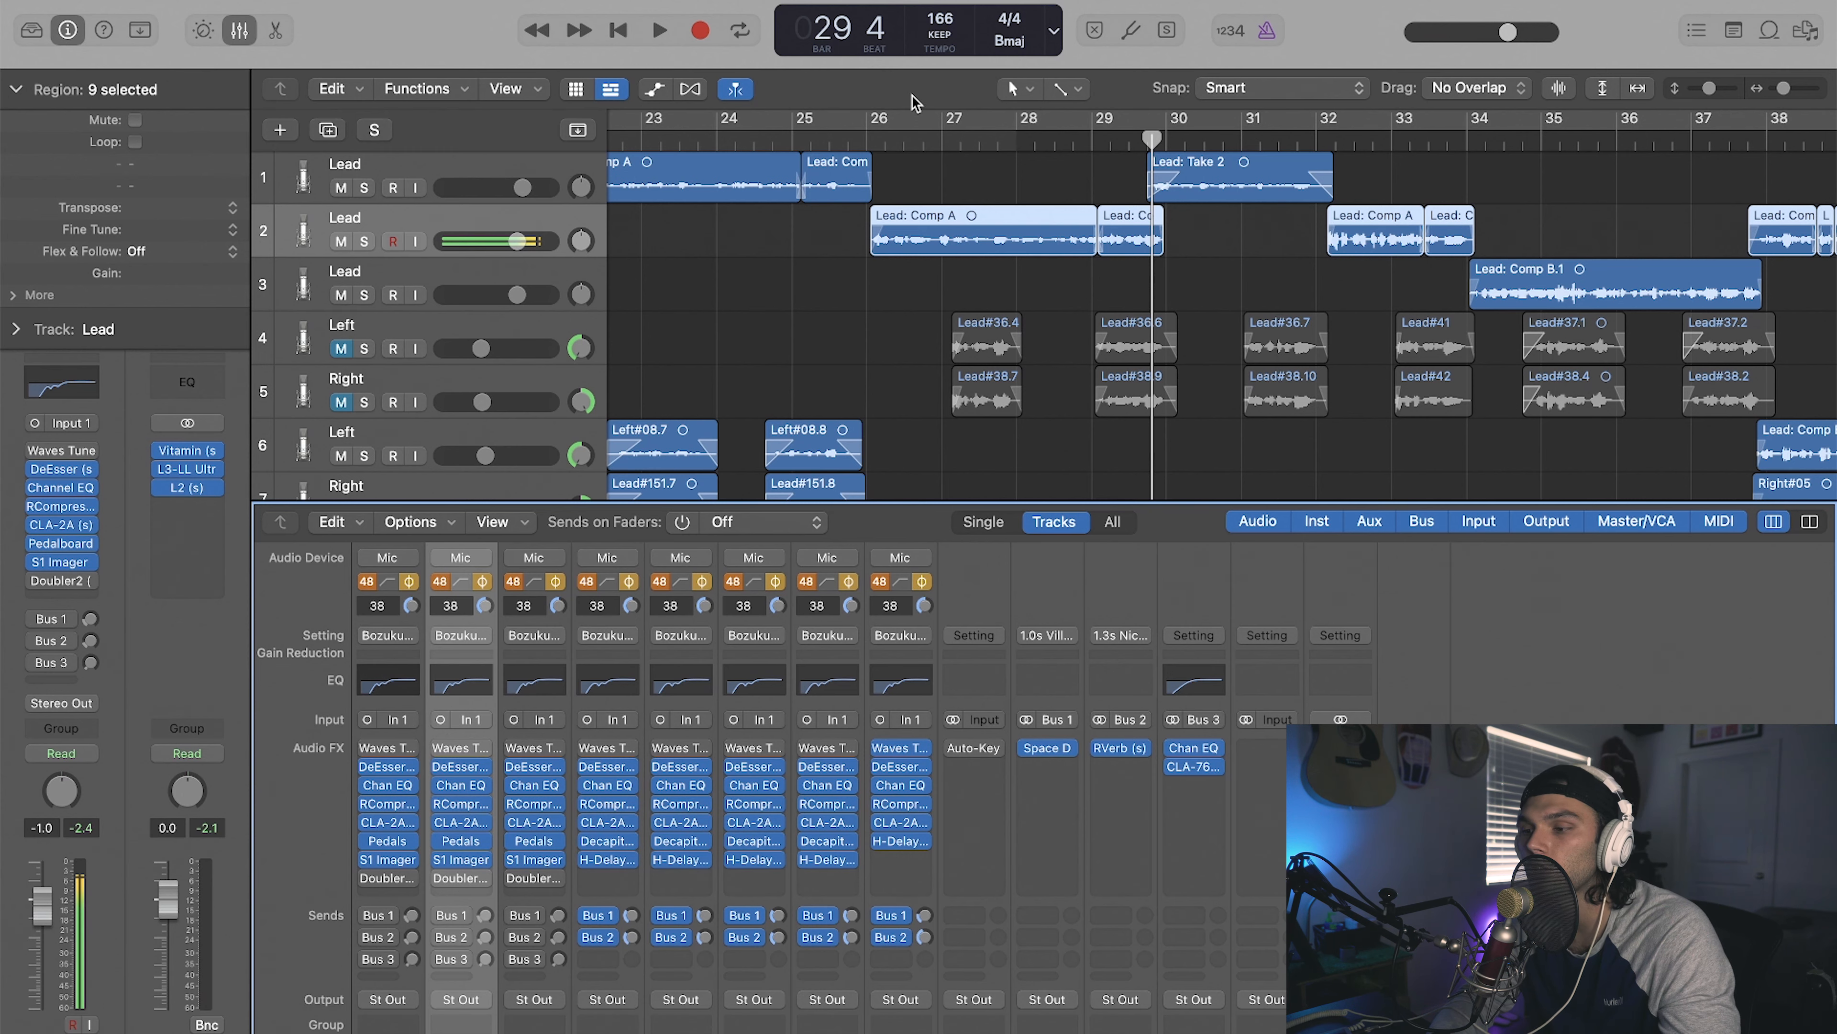
left_click(893, 137)
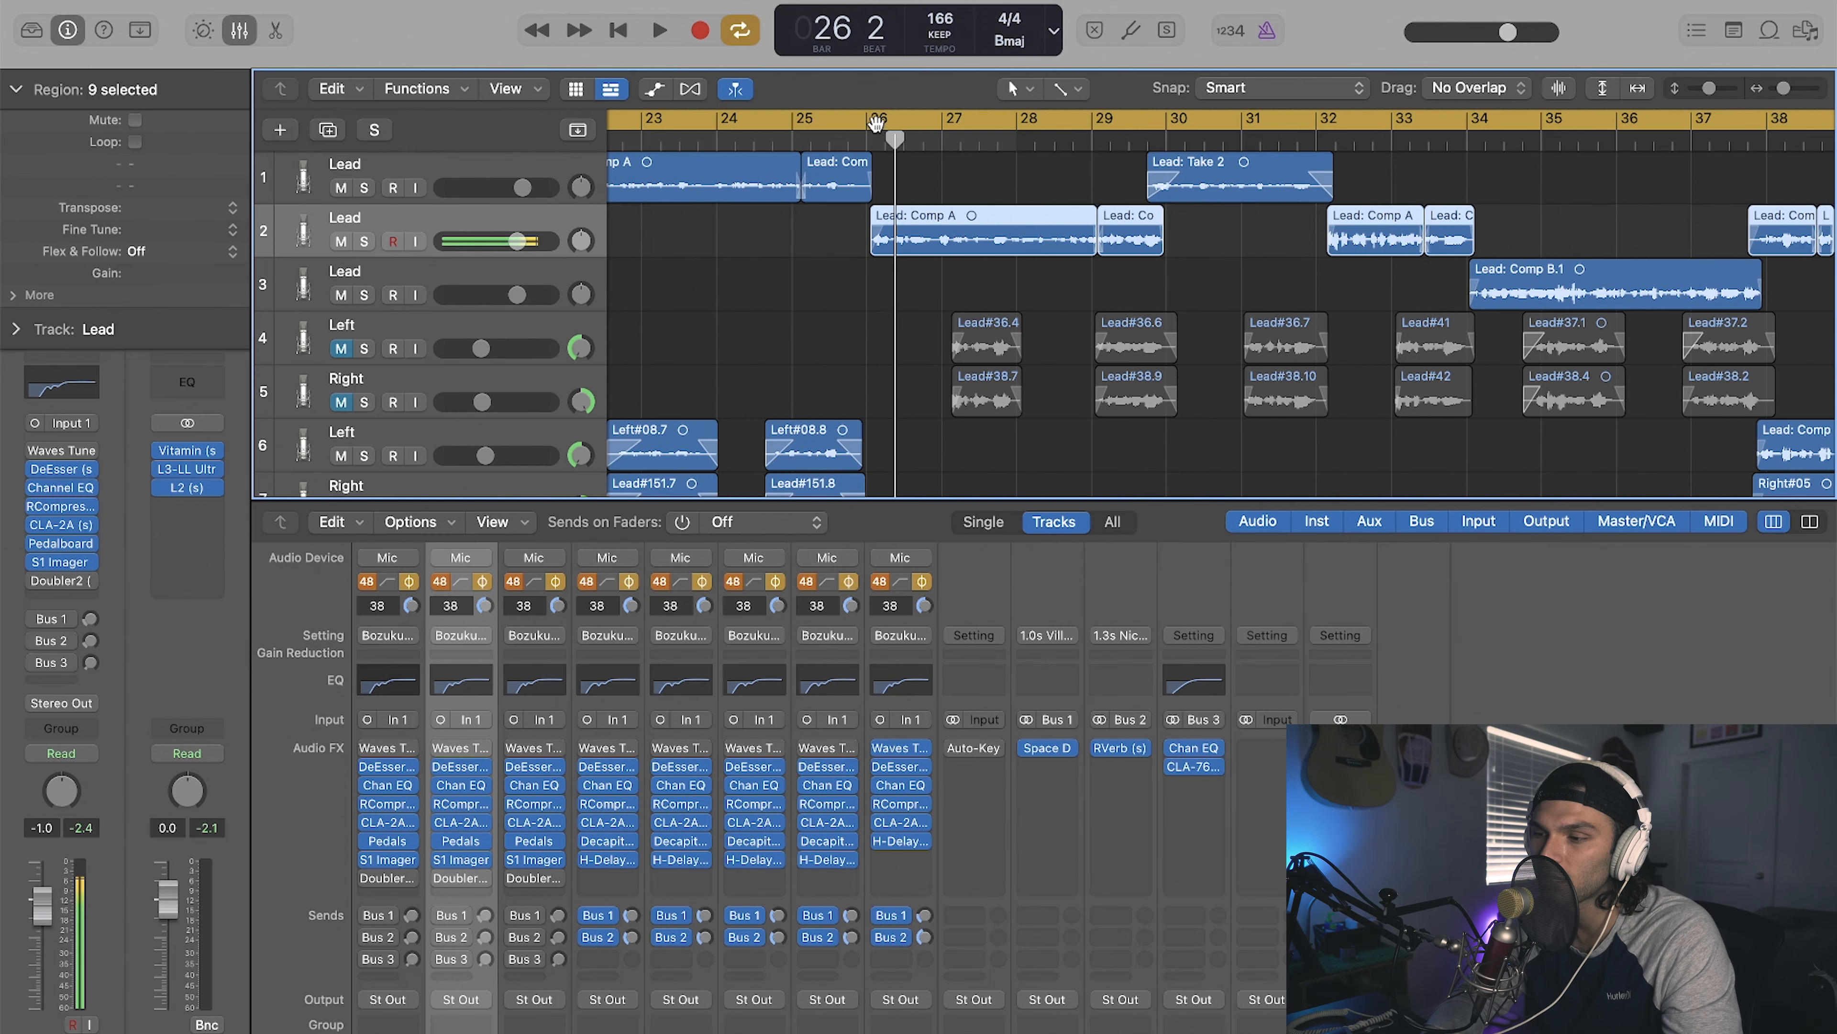
Step: Turn off cycle mode, set the playhead to bar 26, beat 1, and bypass S1 Imager on the Lead tracks
left_click(875, 123)
left_click(877, 137)
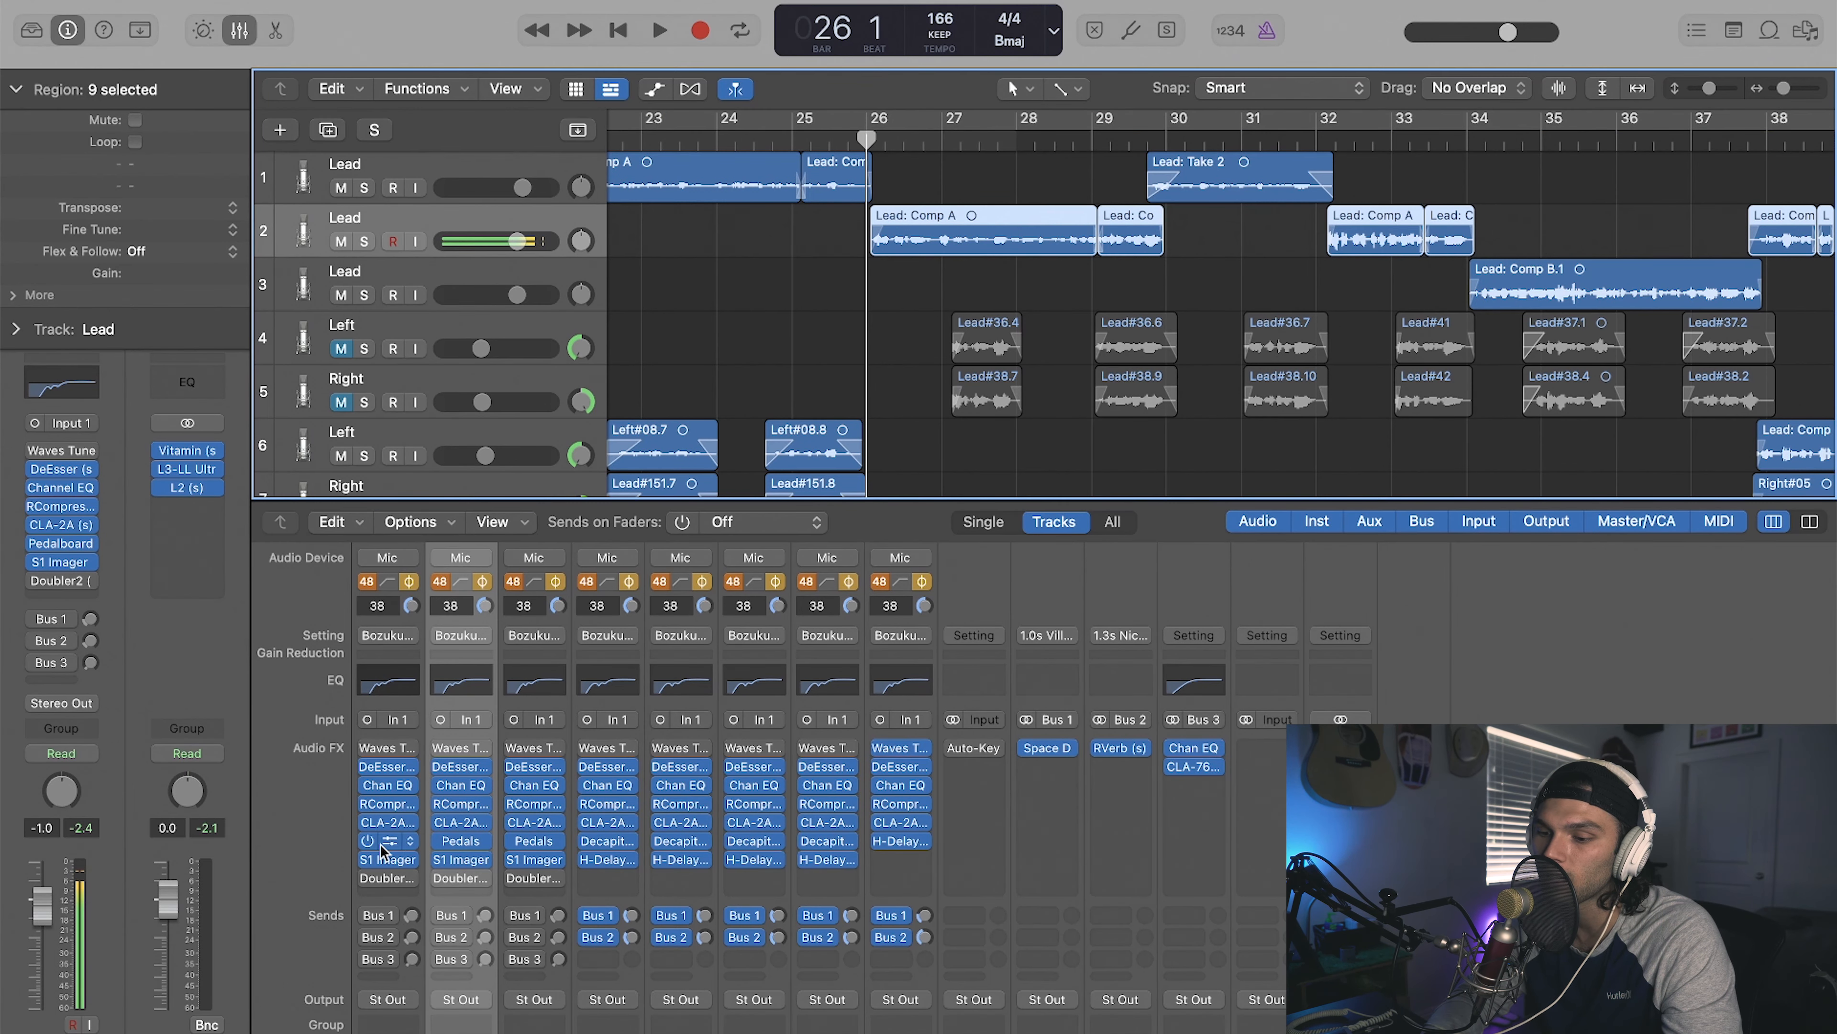
left_click(367, 859)
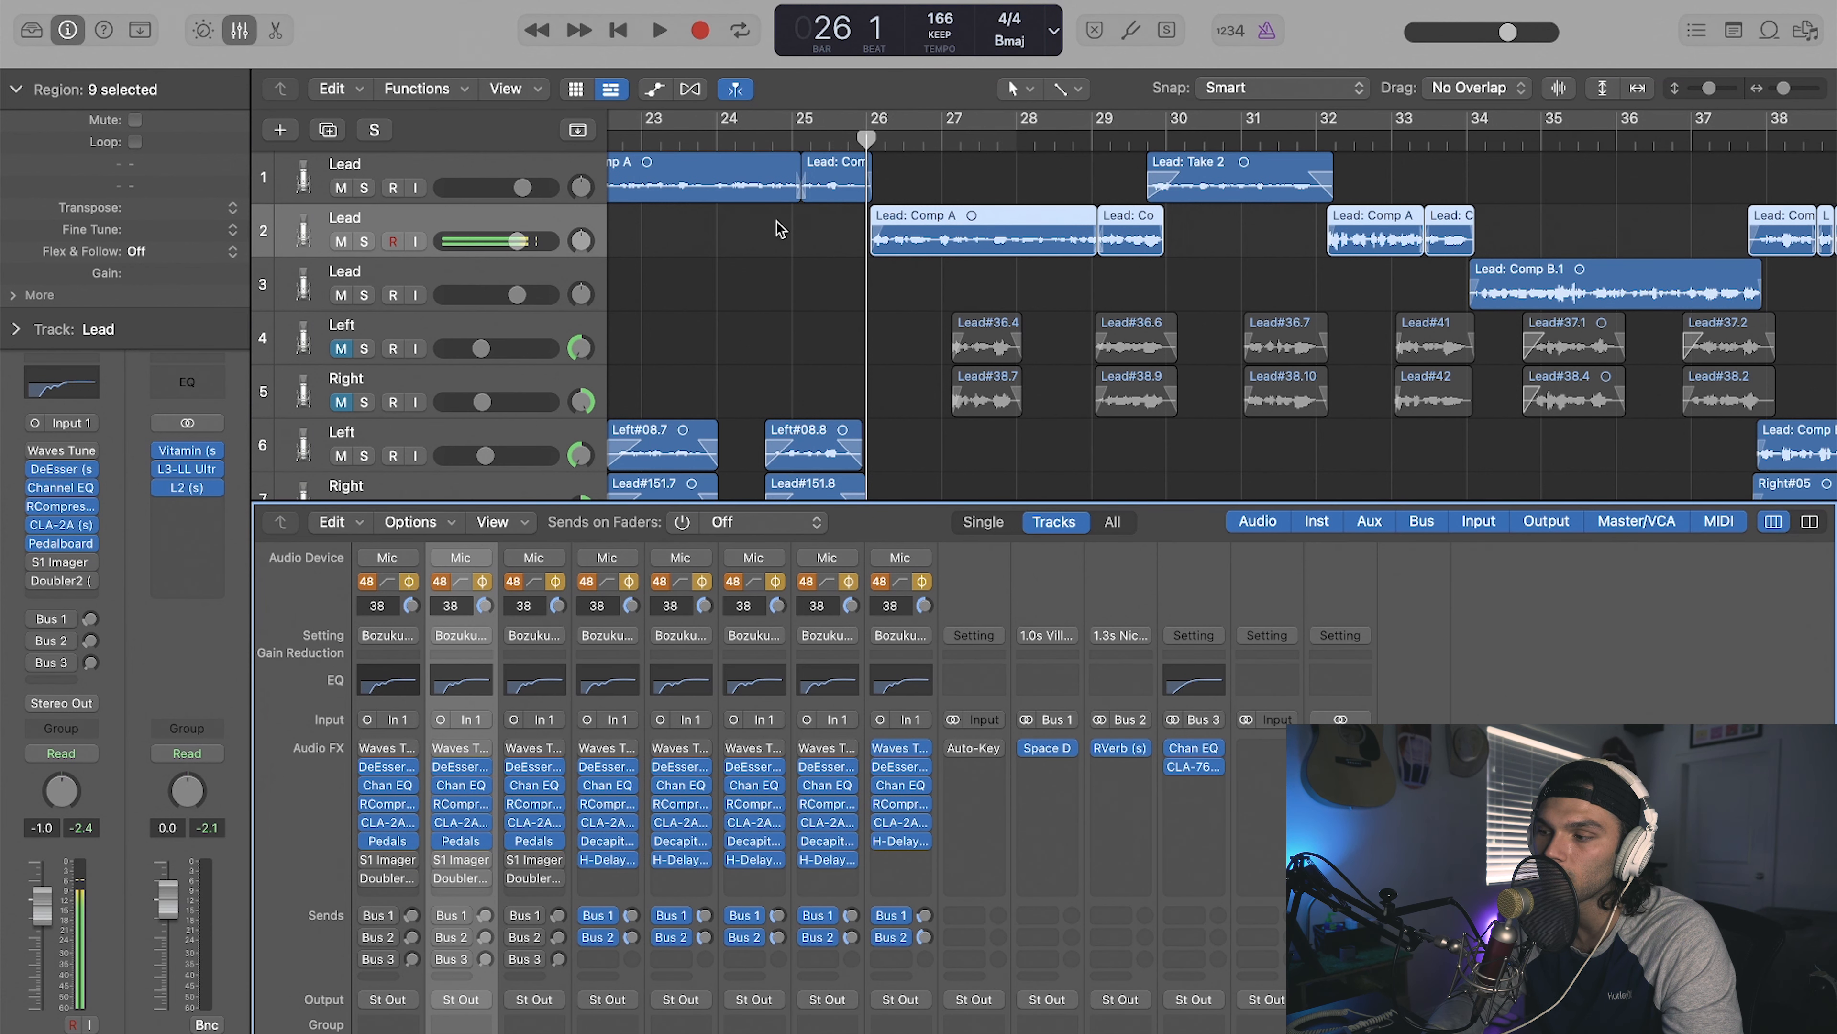
Step: Select the third Lead track and play it from bar 34, switching its S1 Imager on during playback
left_click(1461, 134)
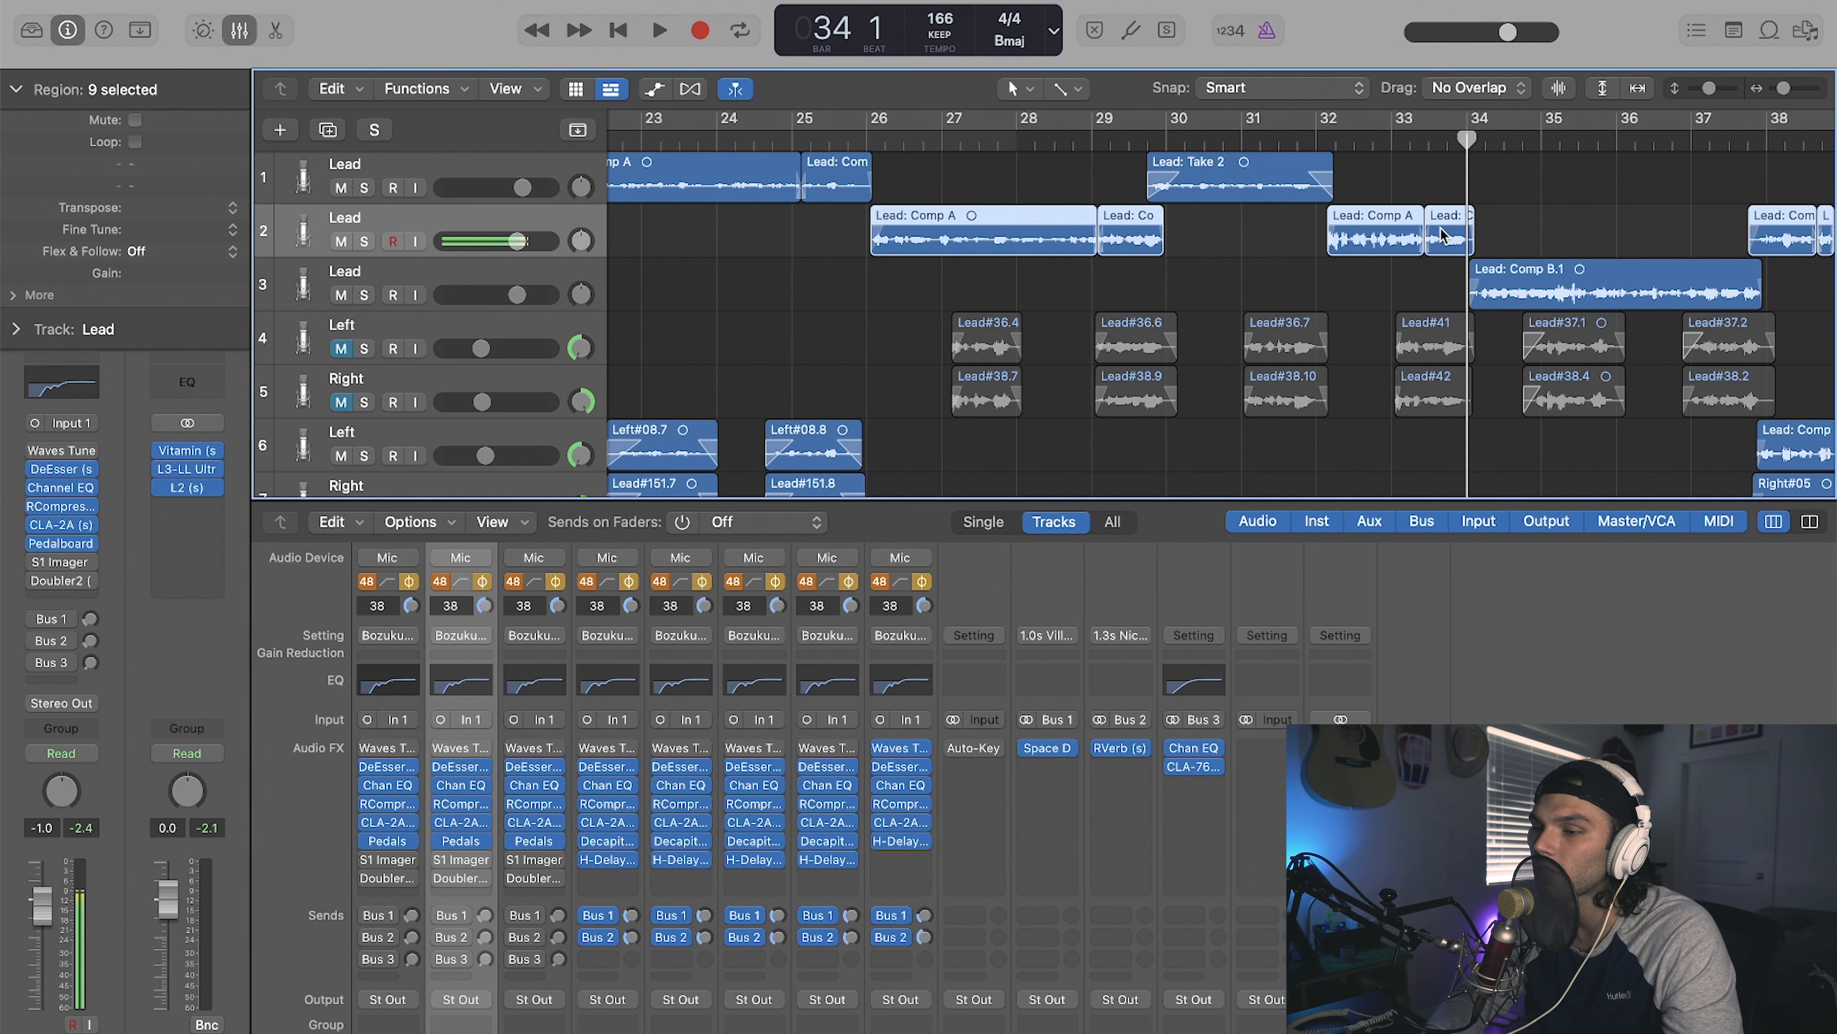
left_click(409, 288)
scroll(1363, 346, "right", 5)
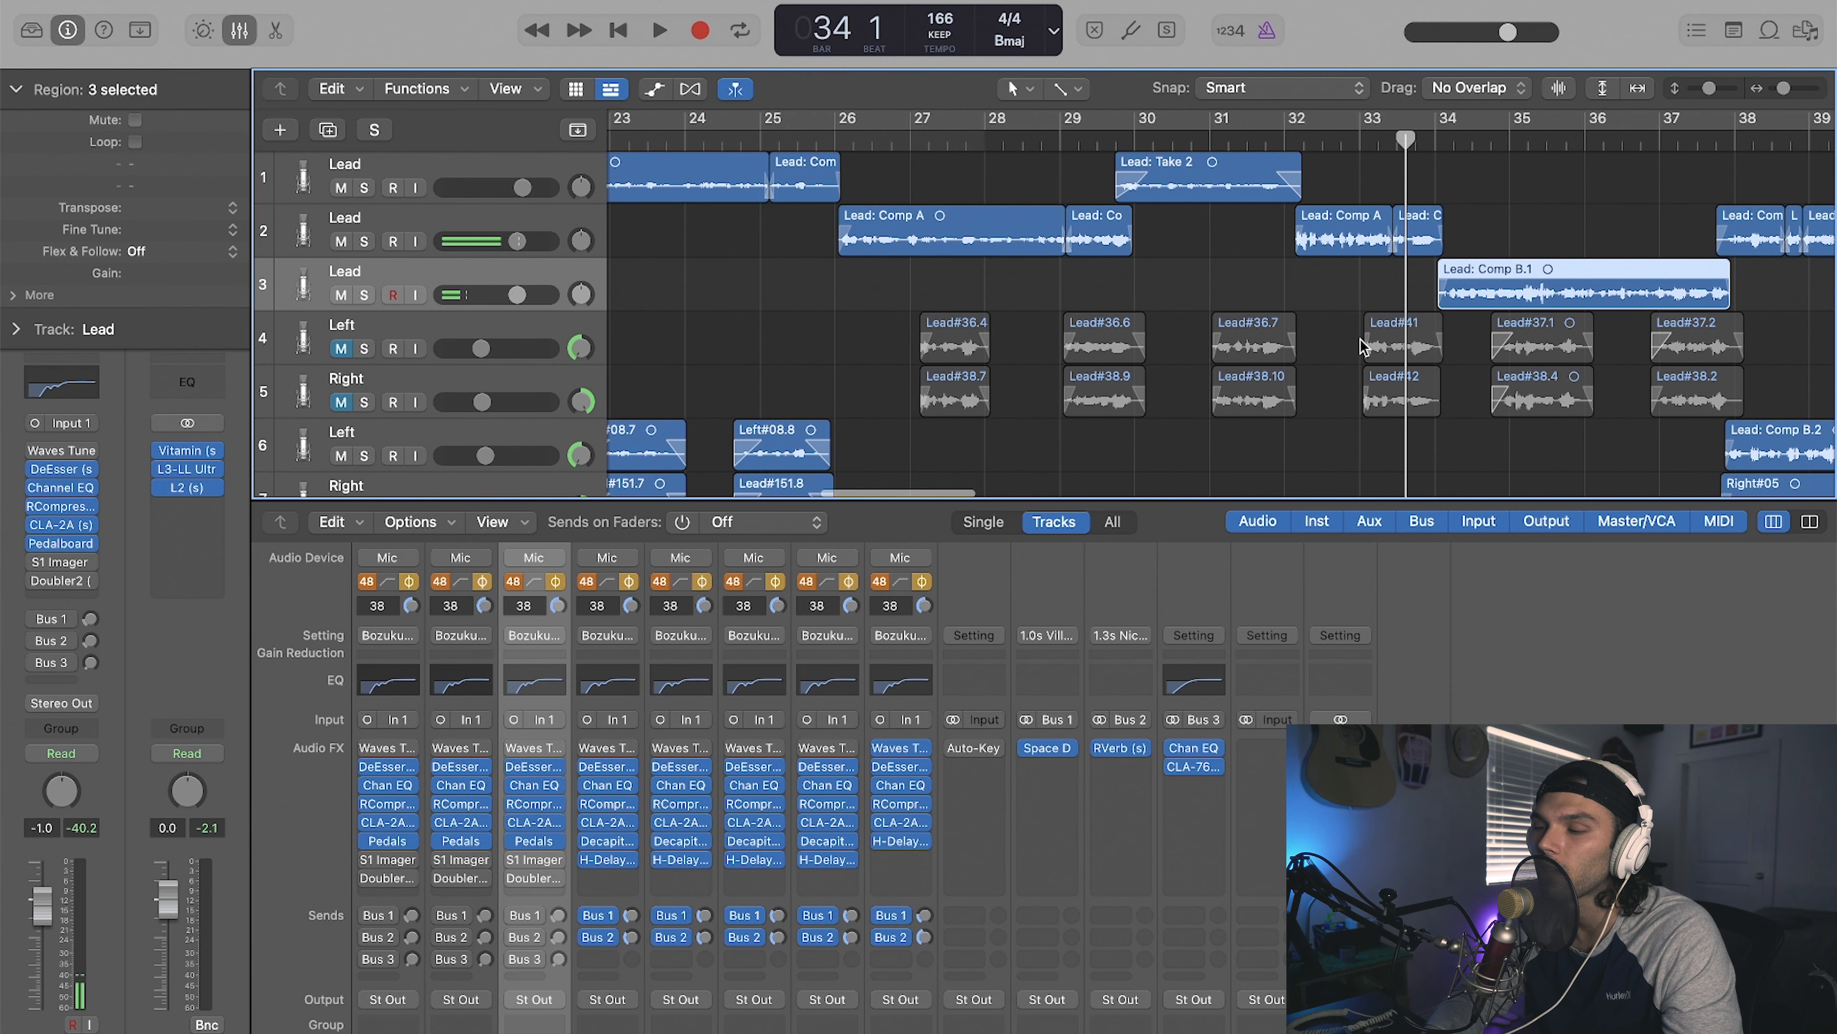
key("space")
mouse_move(515, 862)
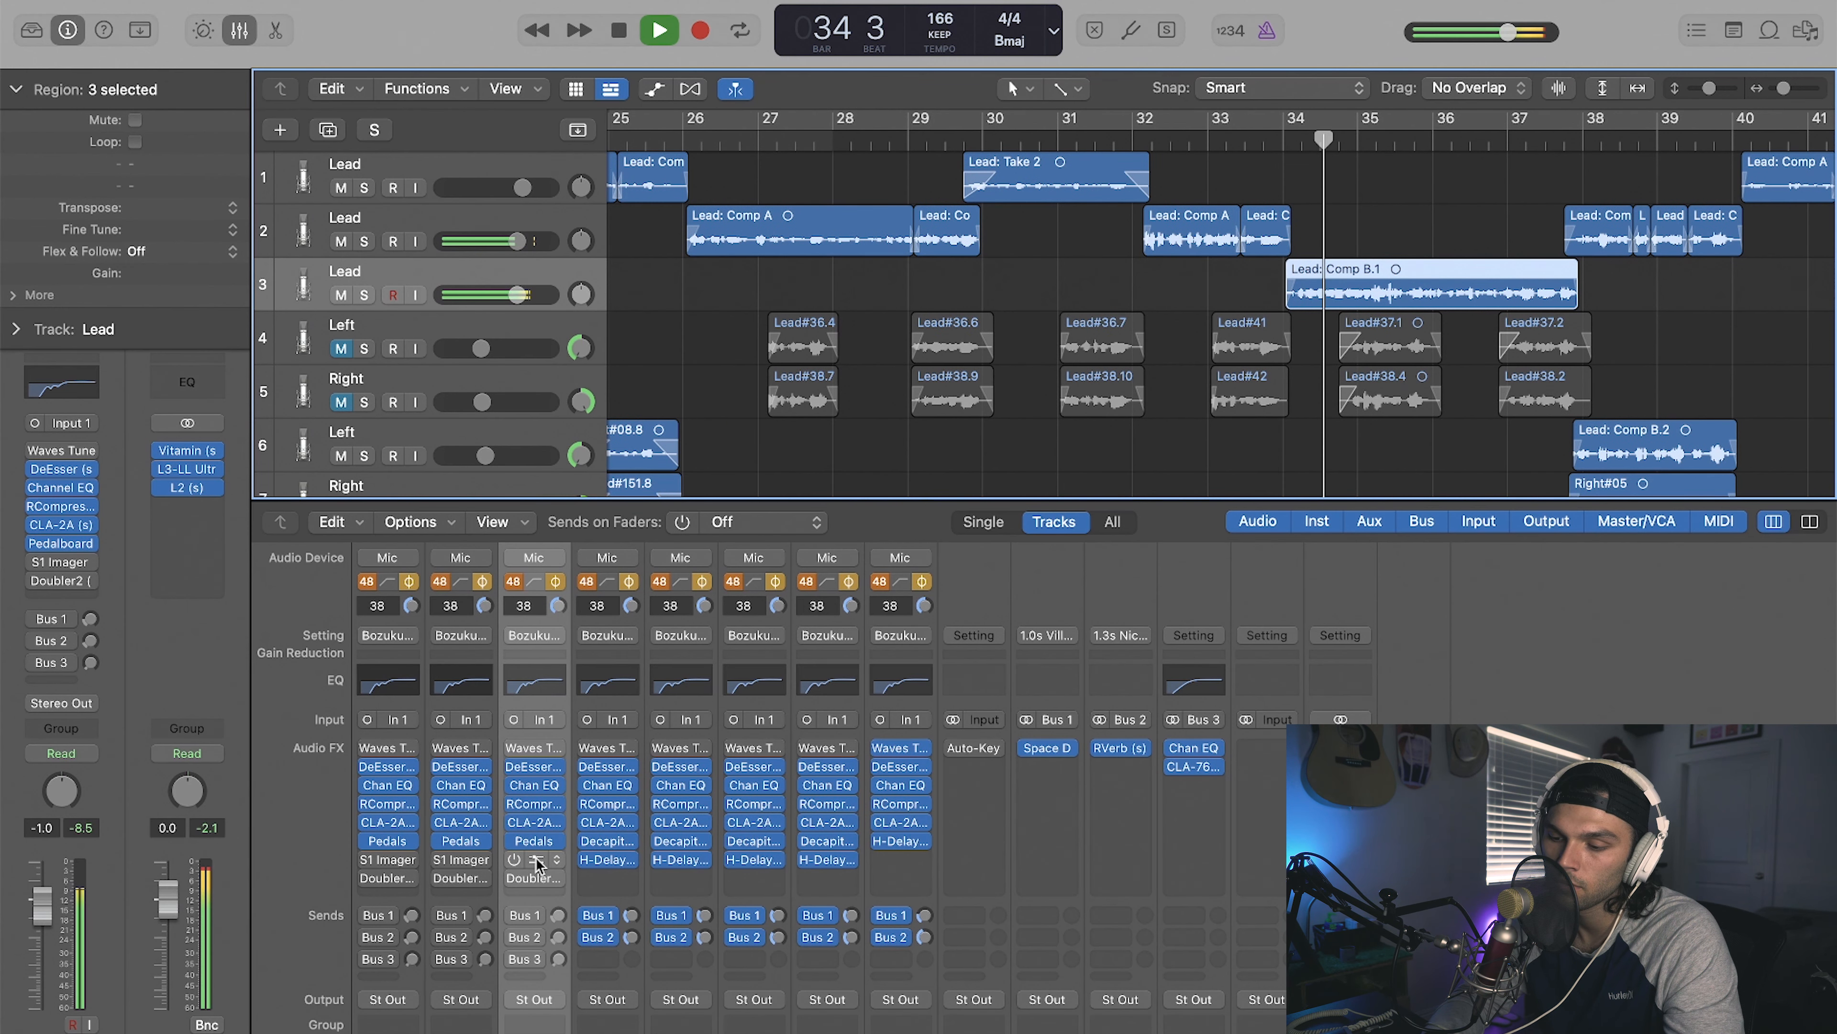
left_click(514, 859)
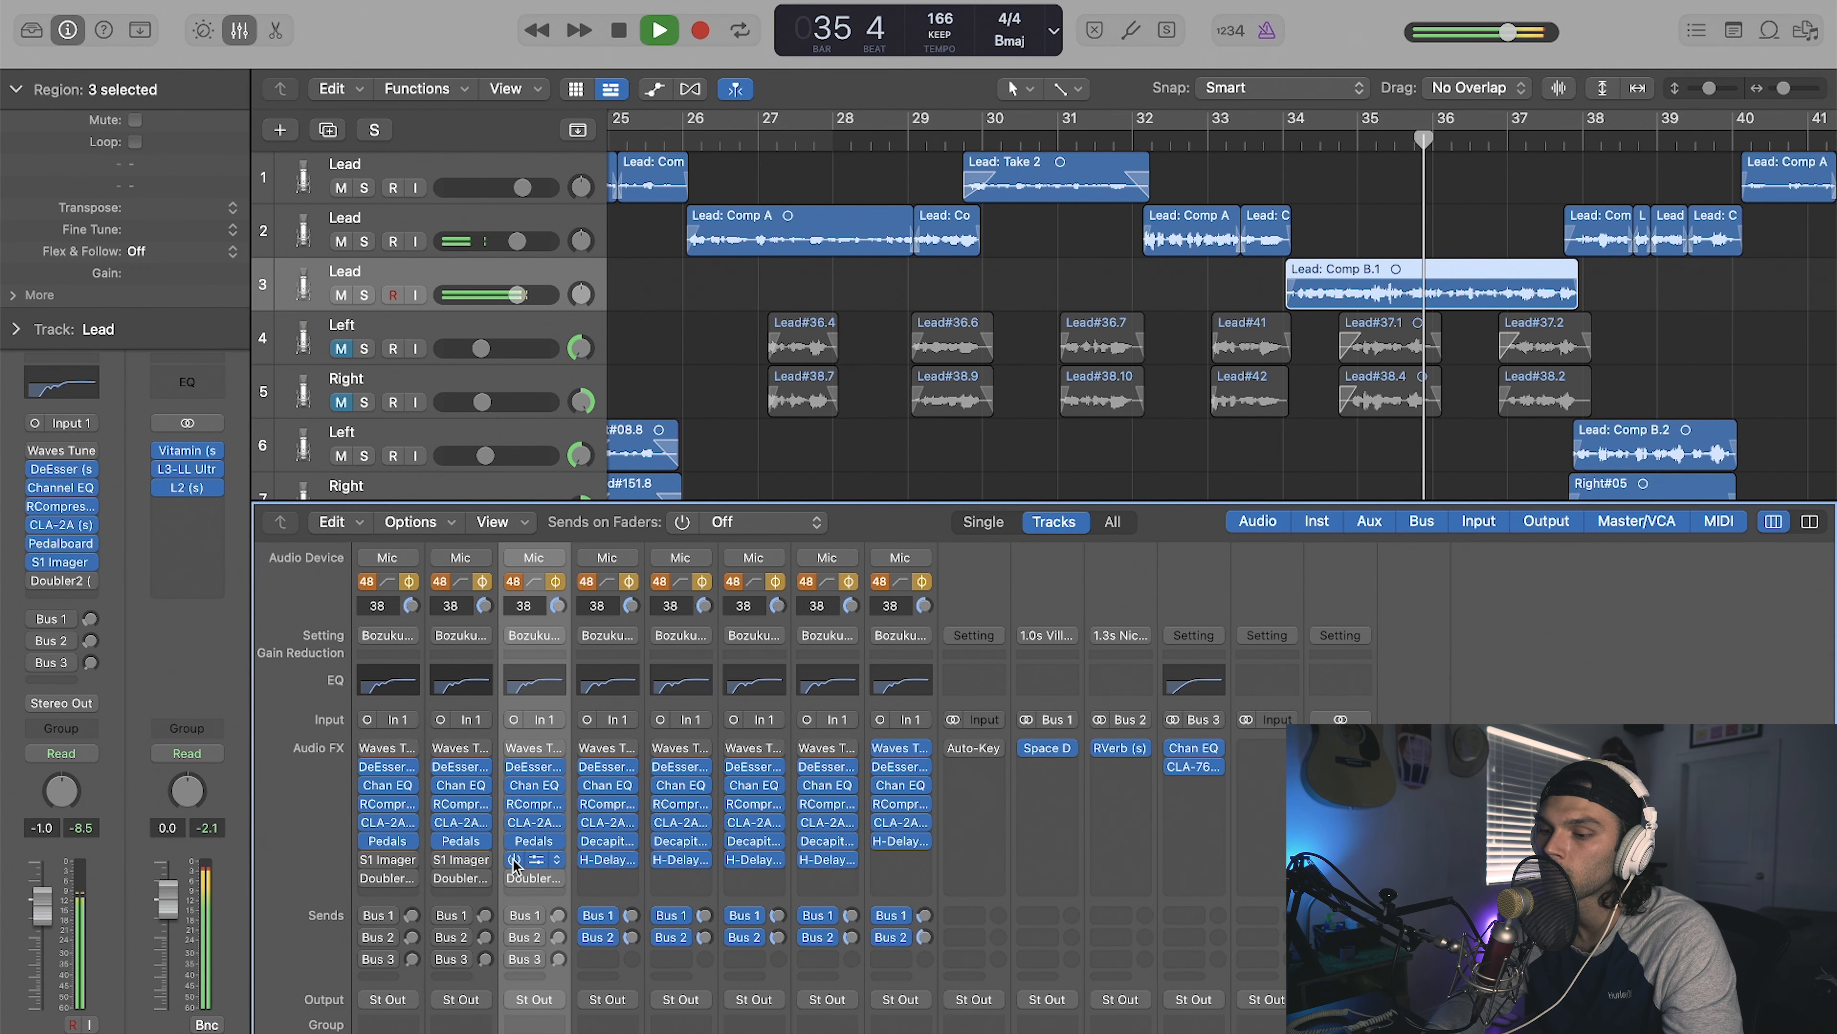
key("space")
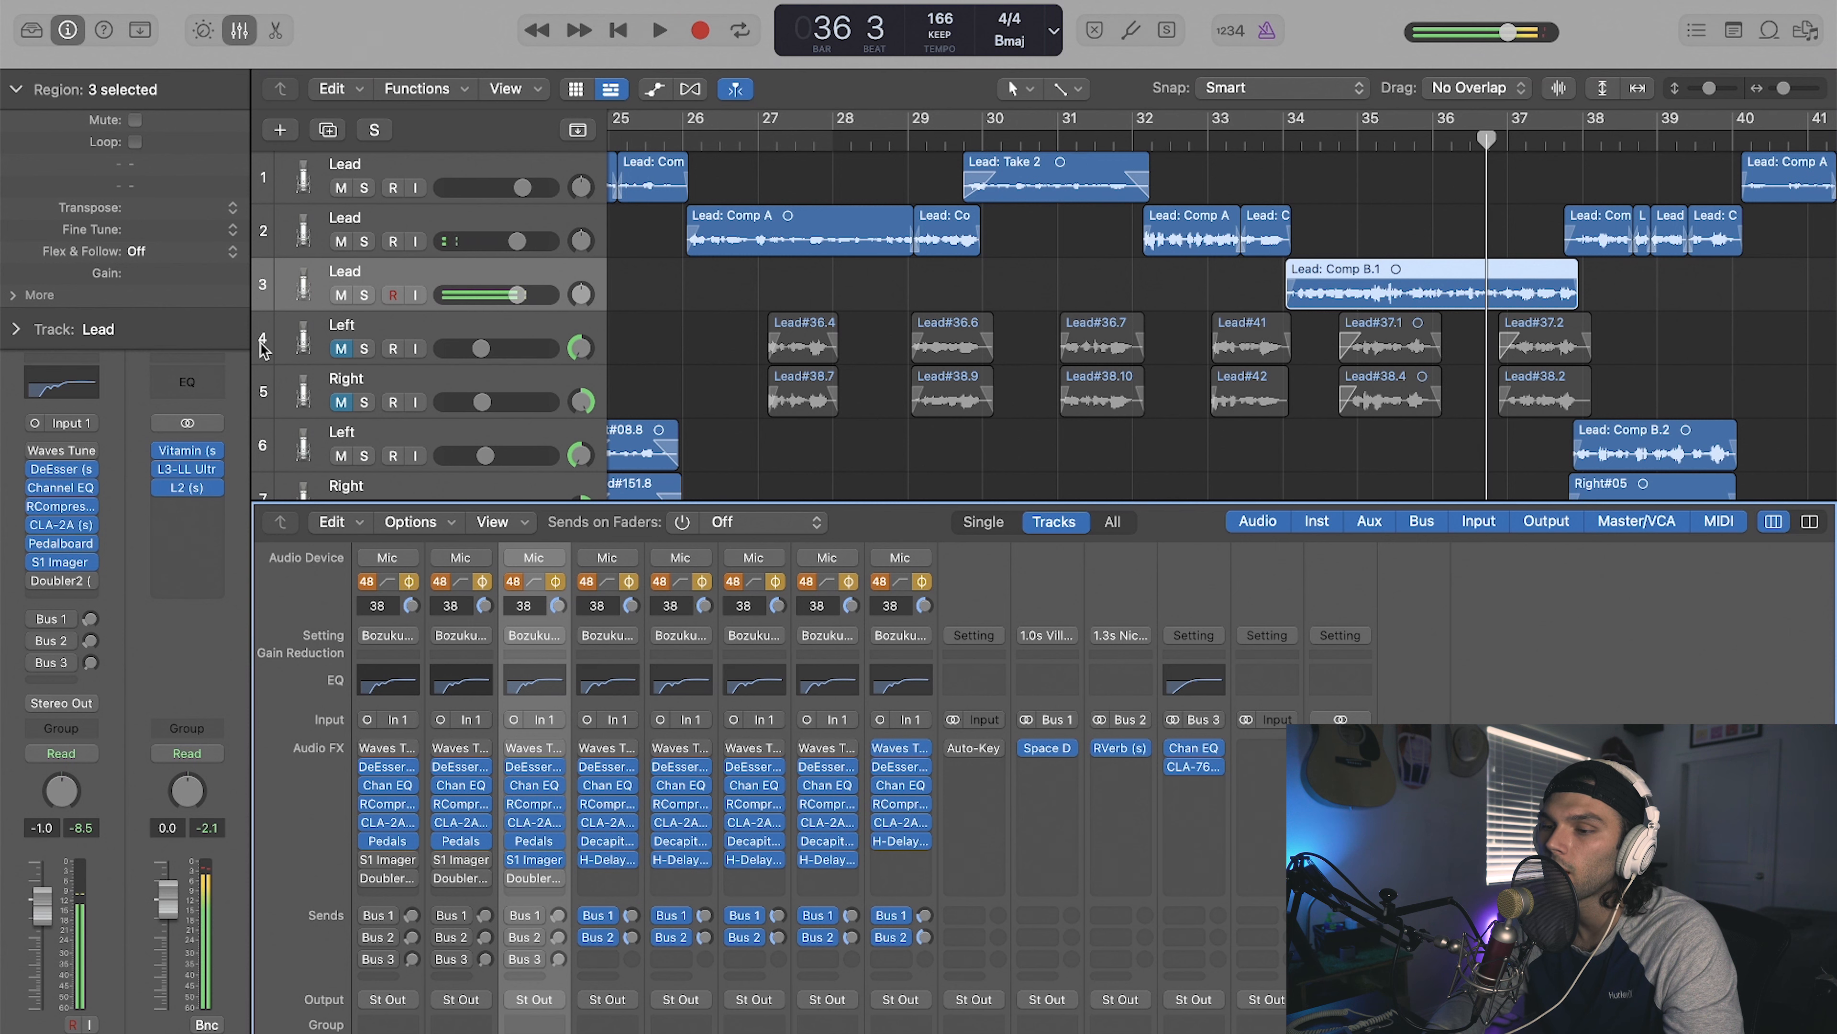
Step: Solo the third Lead track and replay it from bar 34, starting with S1 Imager bypassed and switching it on during playback
left_click(363, 295)
left_click(1288, 145)
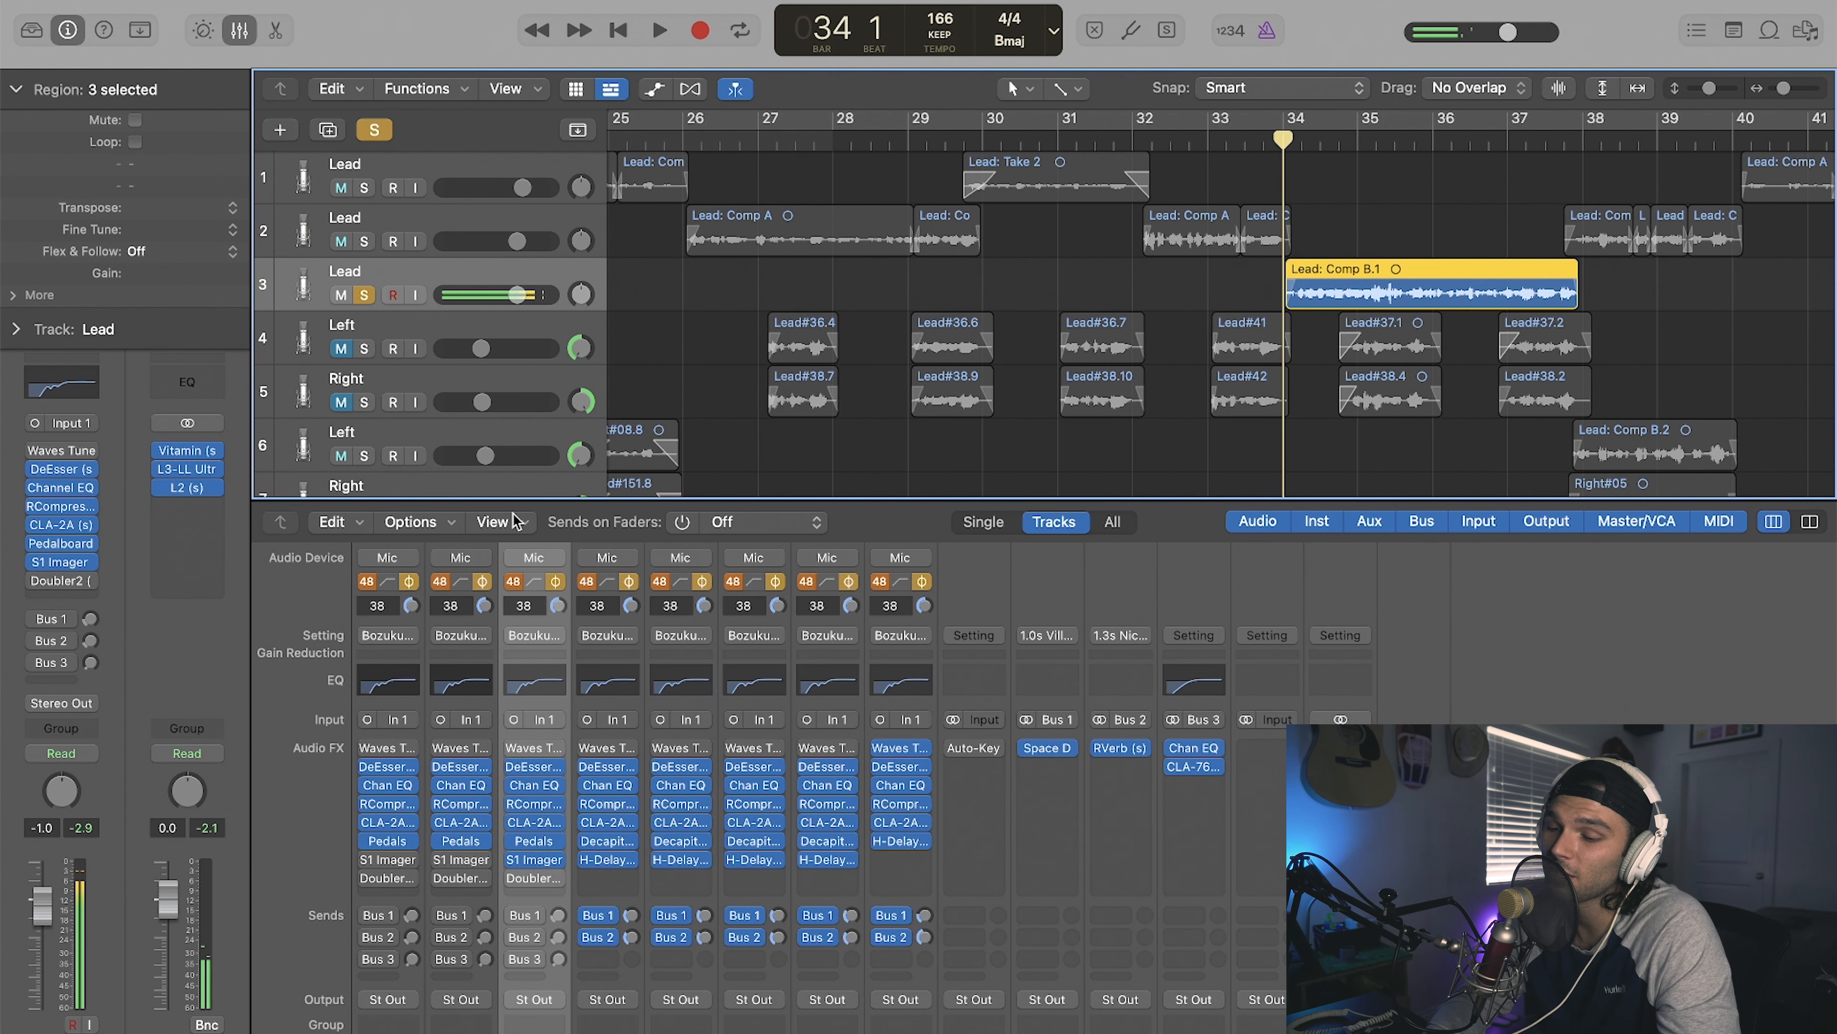
left_click(513, 859)
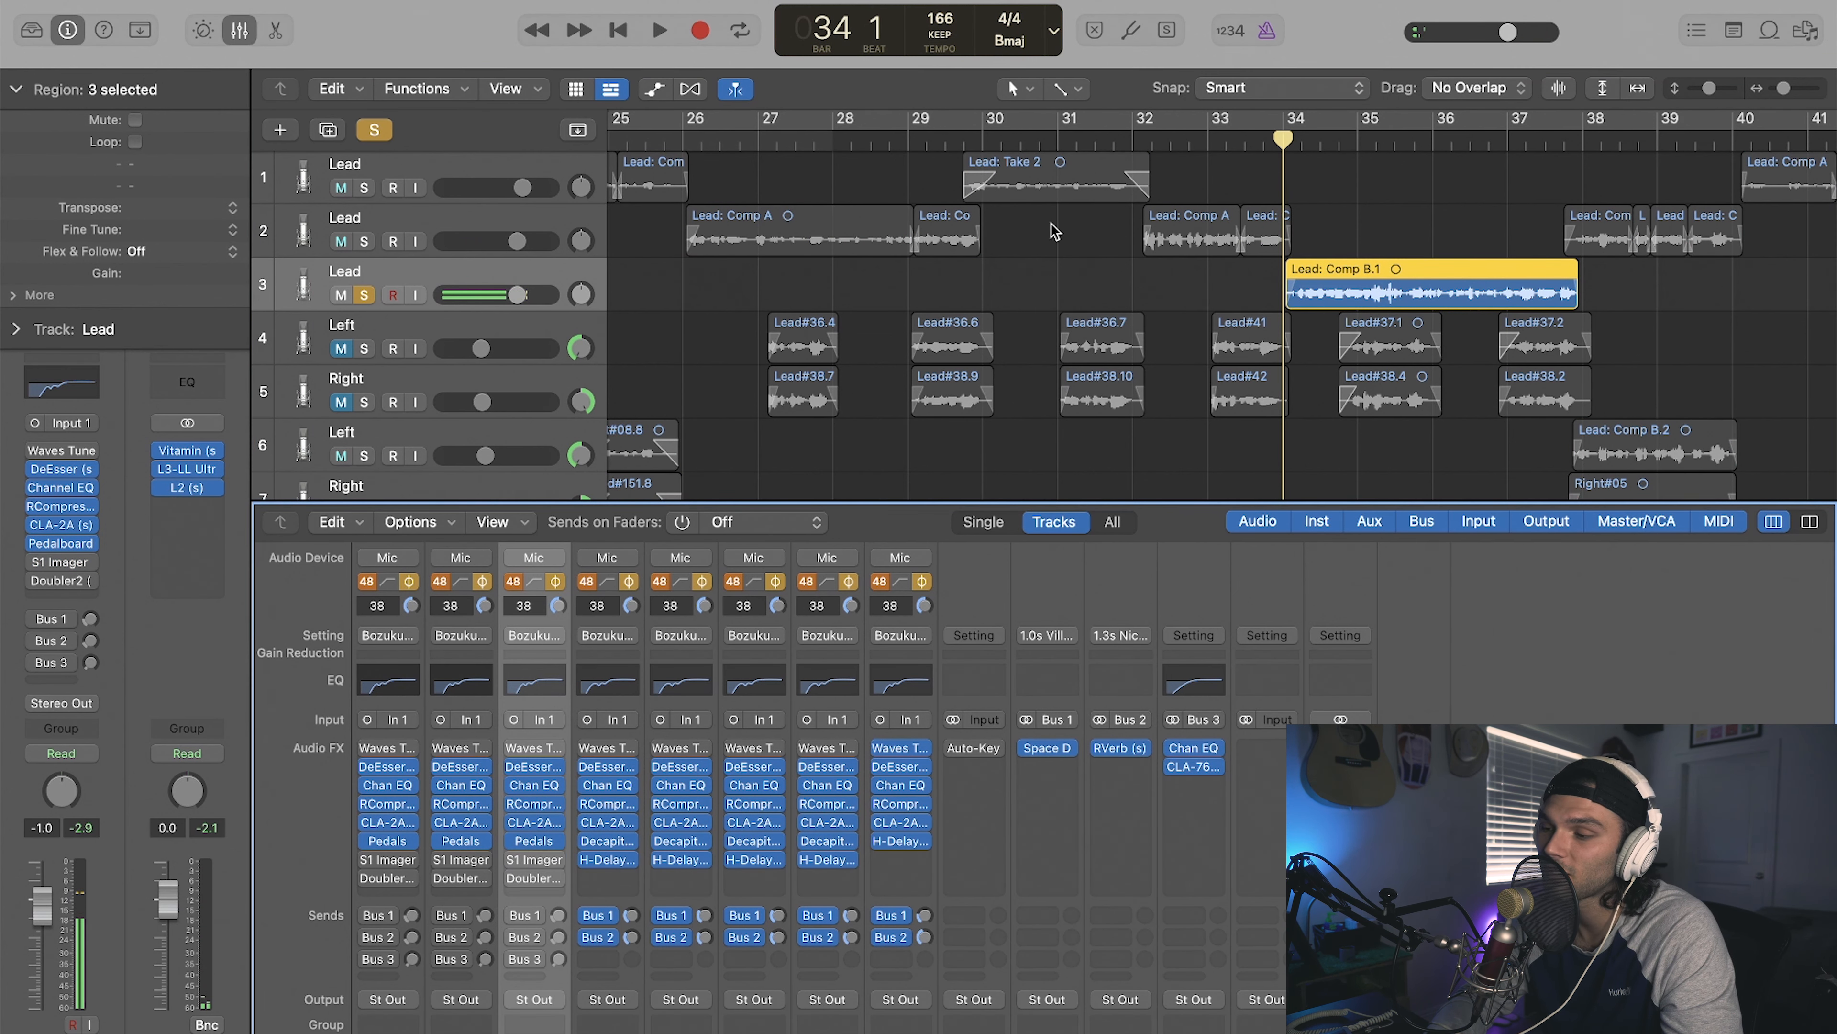
key("space")
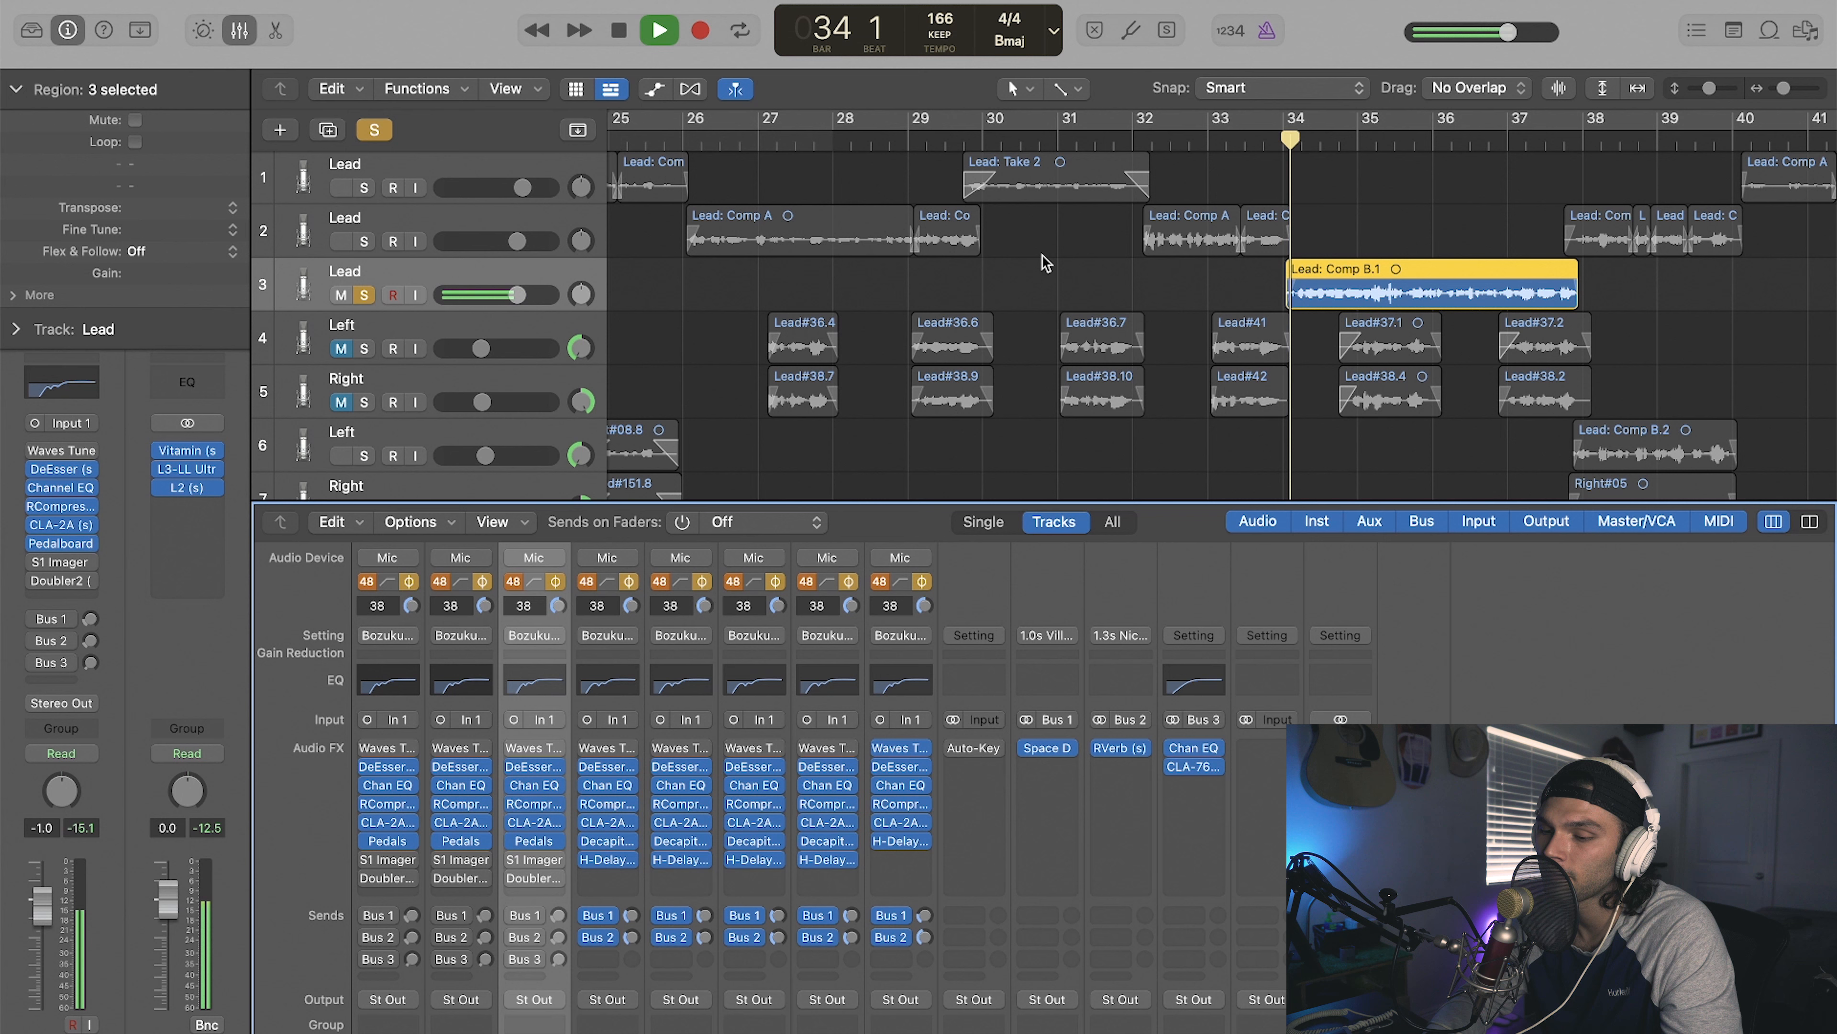
left_click(513, 859)
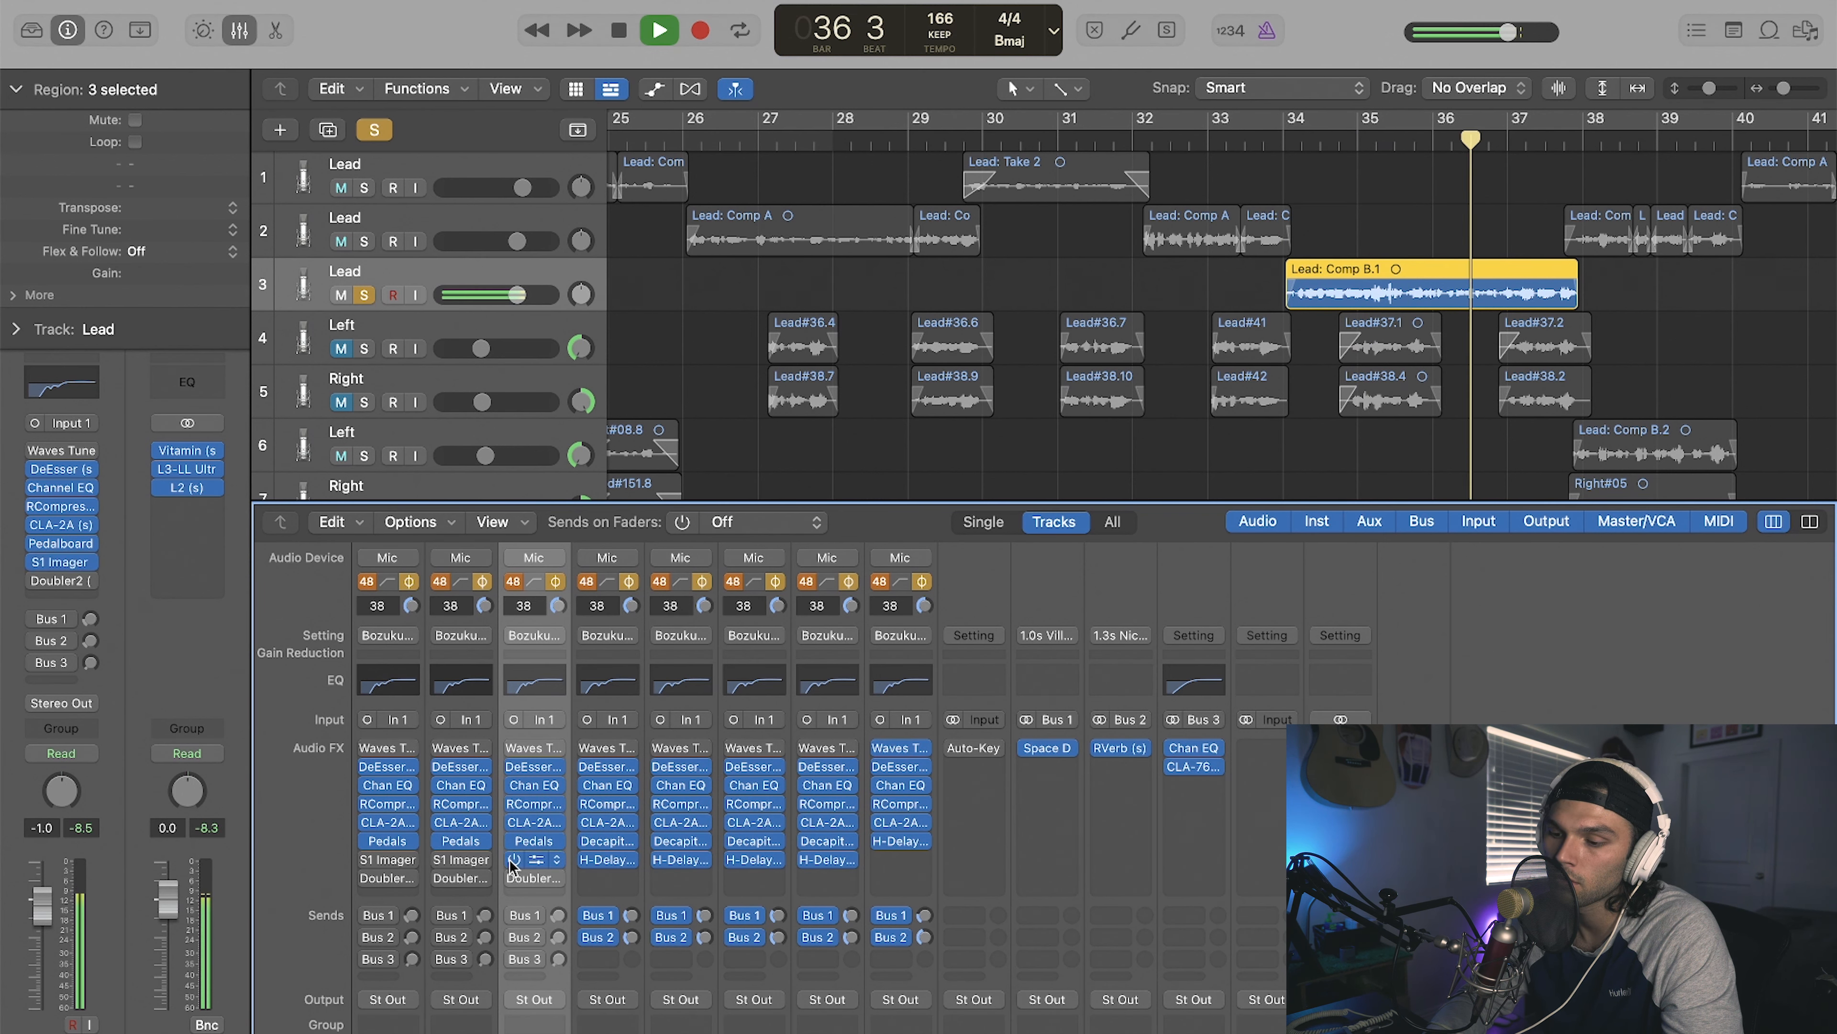
key("space")
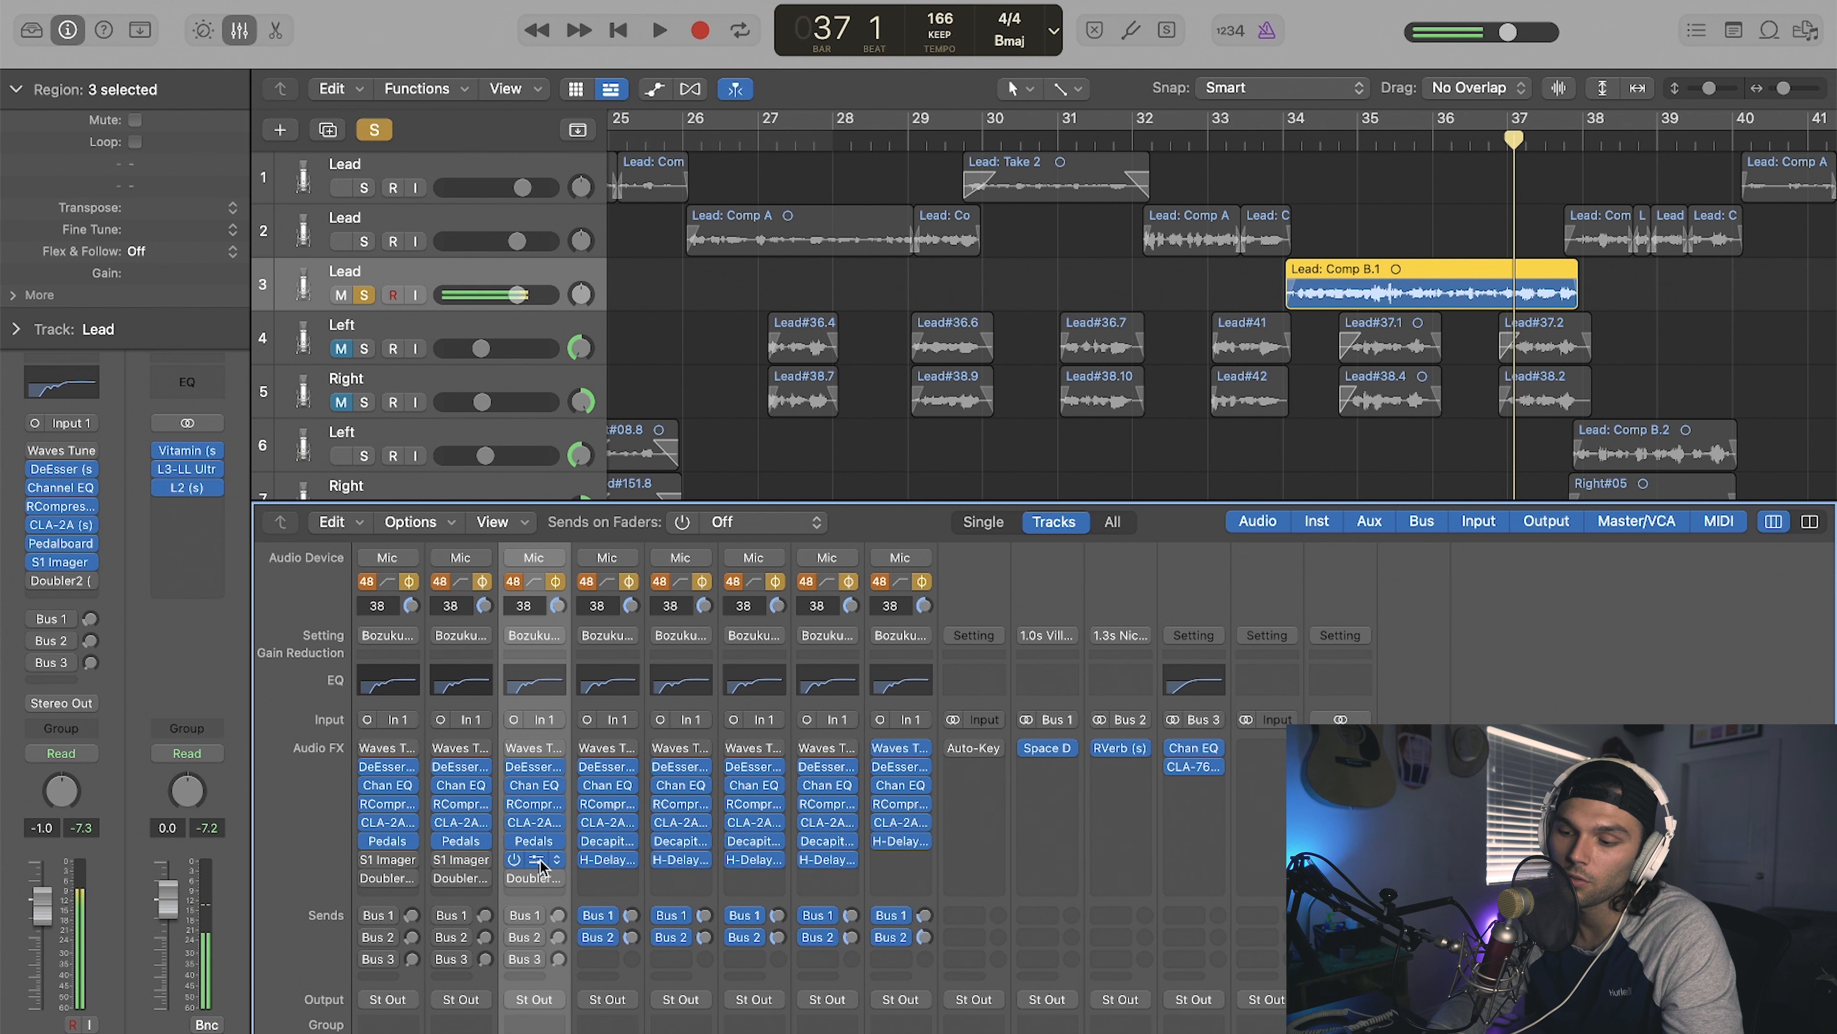
Step: Open S1 Imager on the third Lead track and examine its Gain and Width settings
left_click(535, 860)
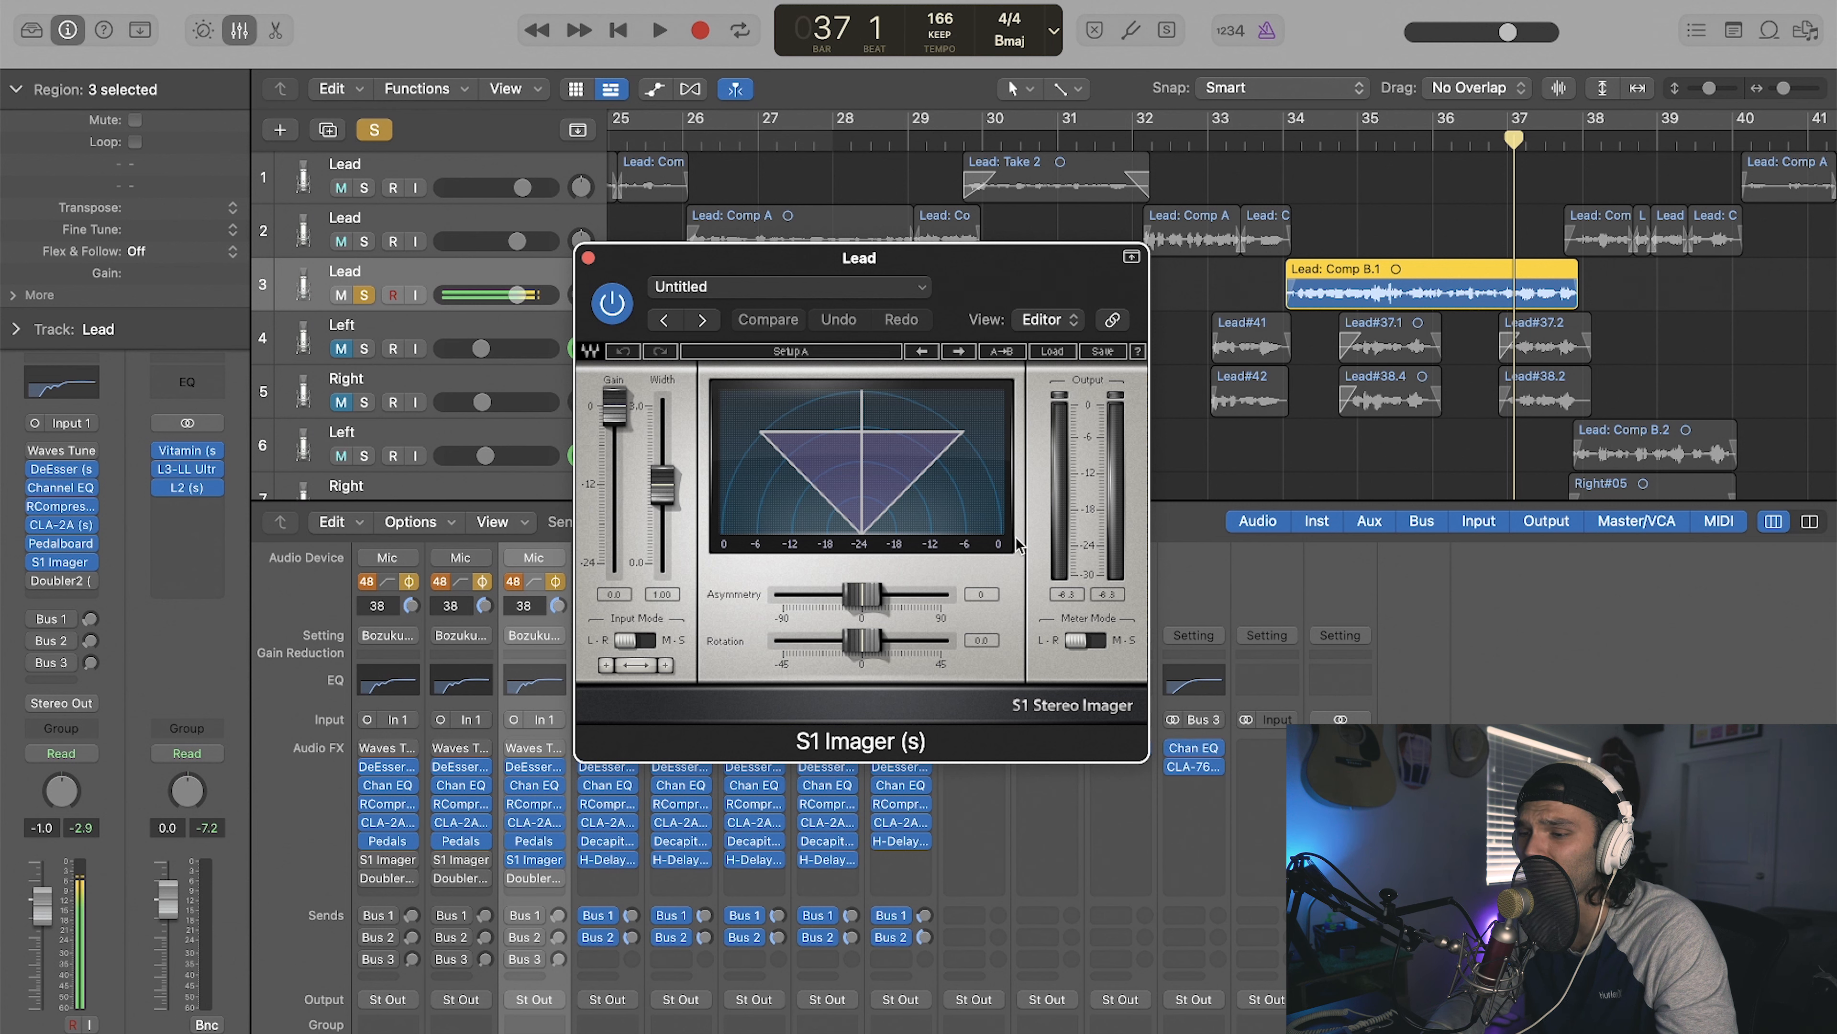
left_click(612, 403)
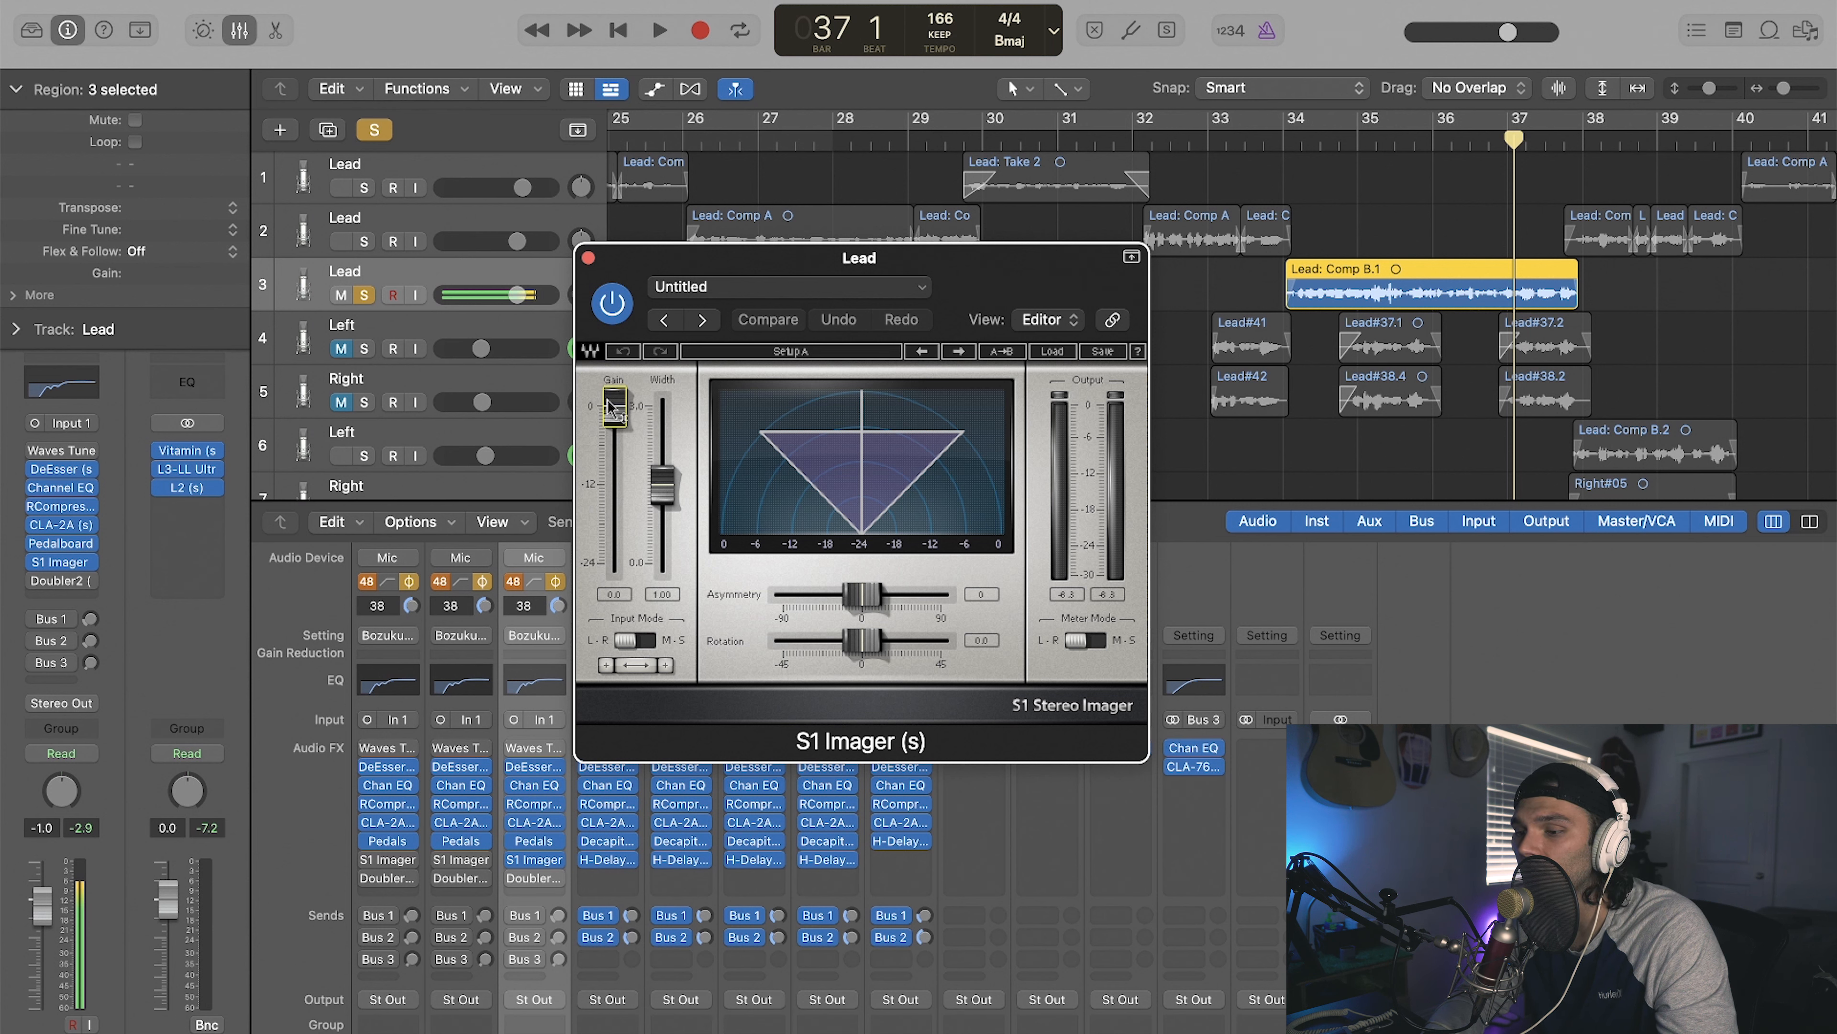
left_click(663, 482)
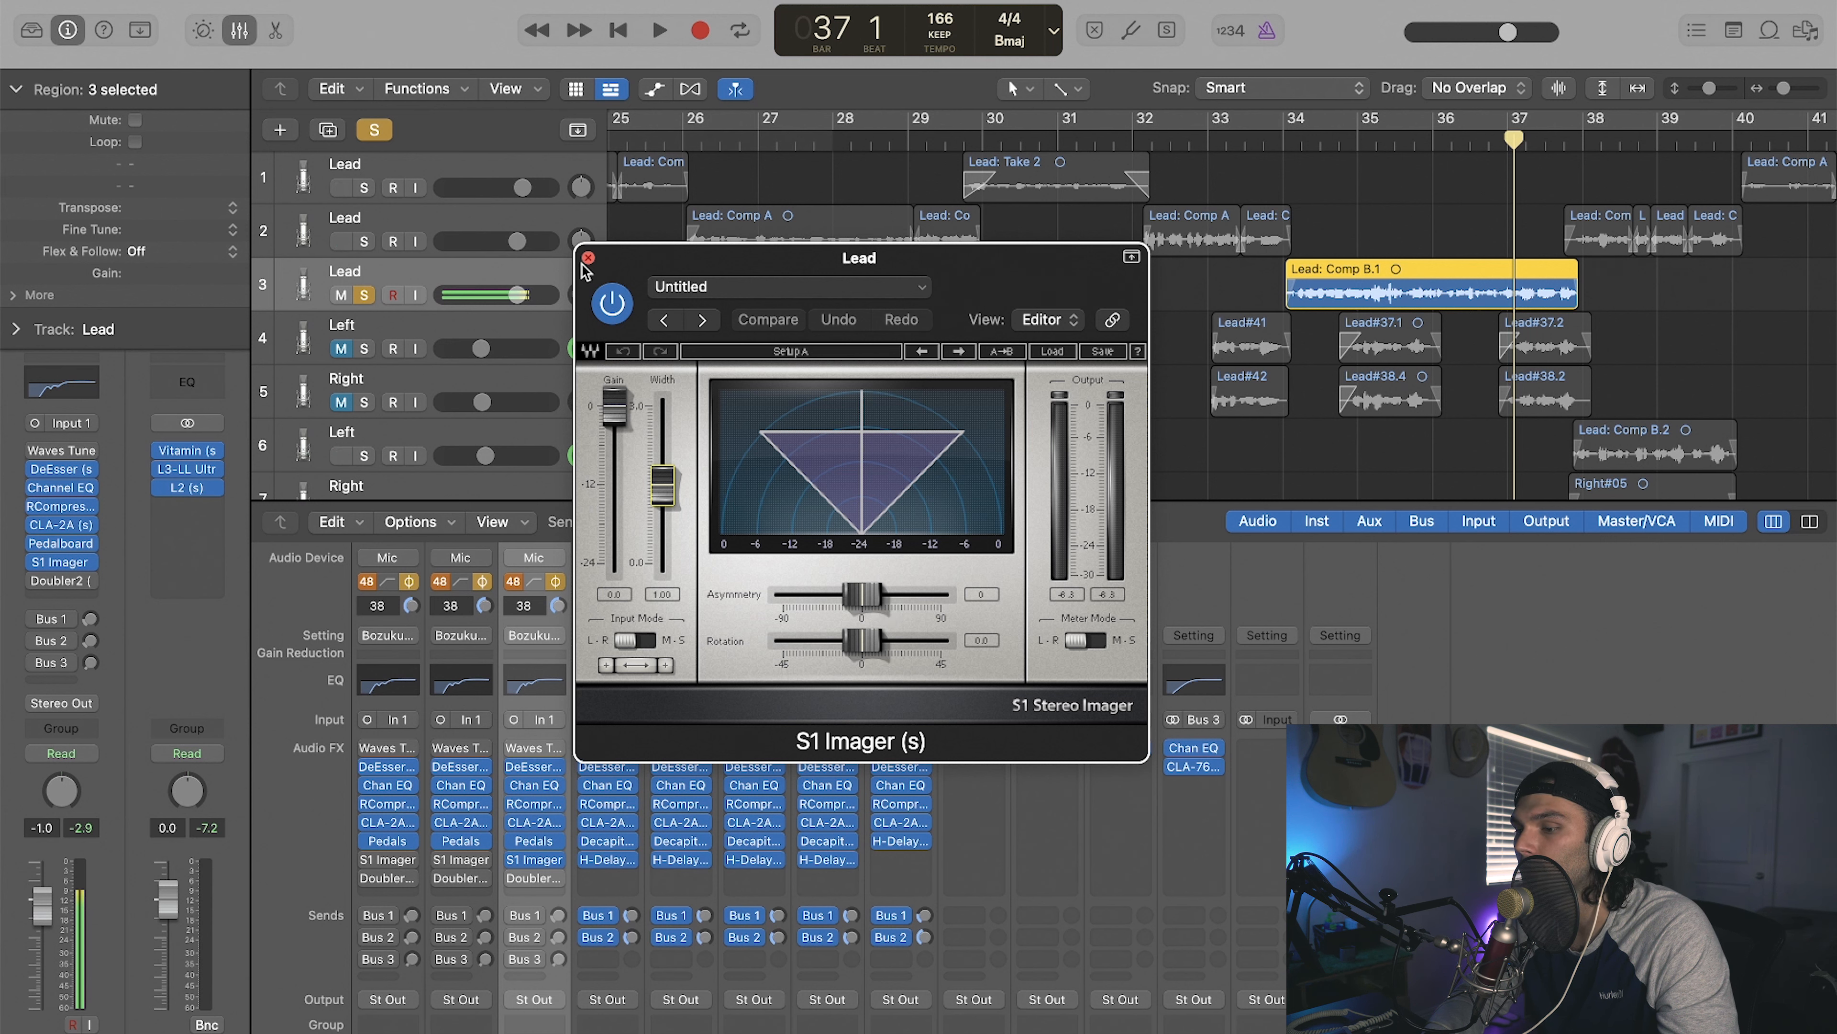
Step: Try S1 Imager's Asymmetry at 90 and Width at 1.14, restoring the saved settings after each, and close the plug-in
left_click_drag(863, 594, 934, 595)
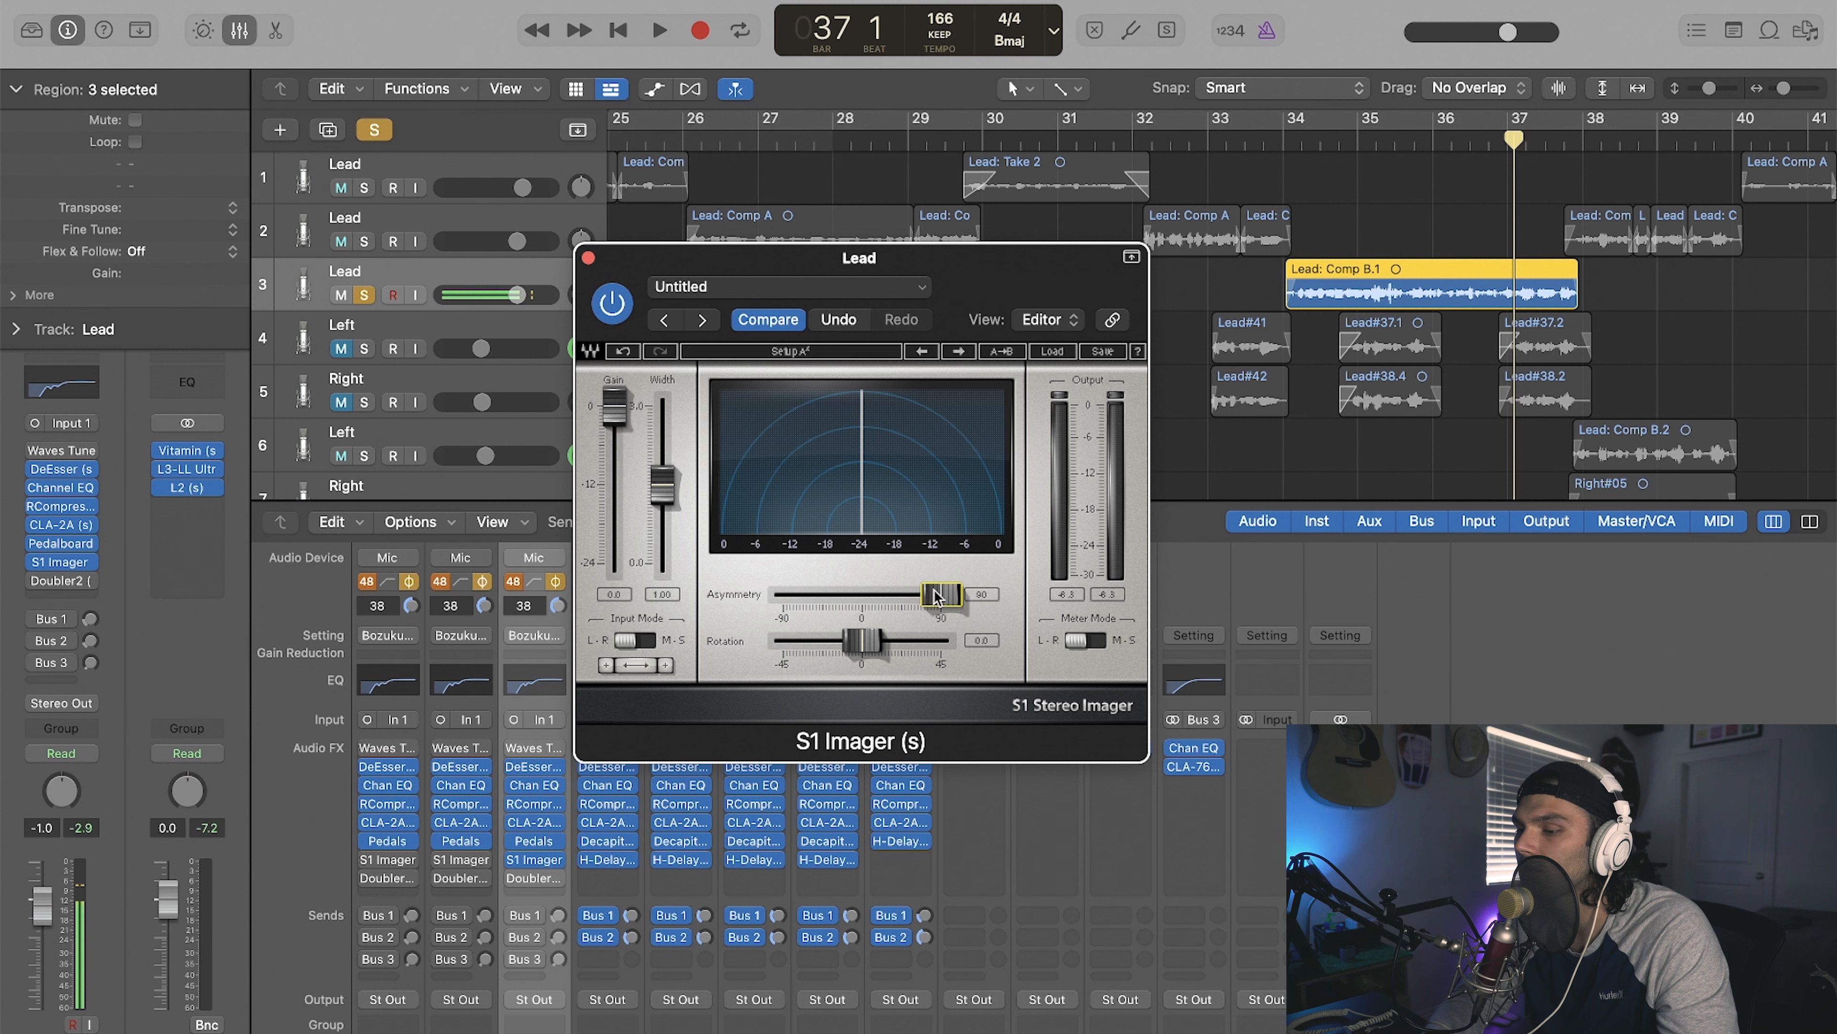
left_click(761, 328)
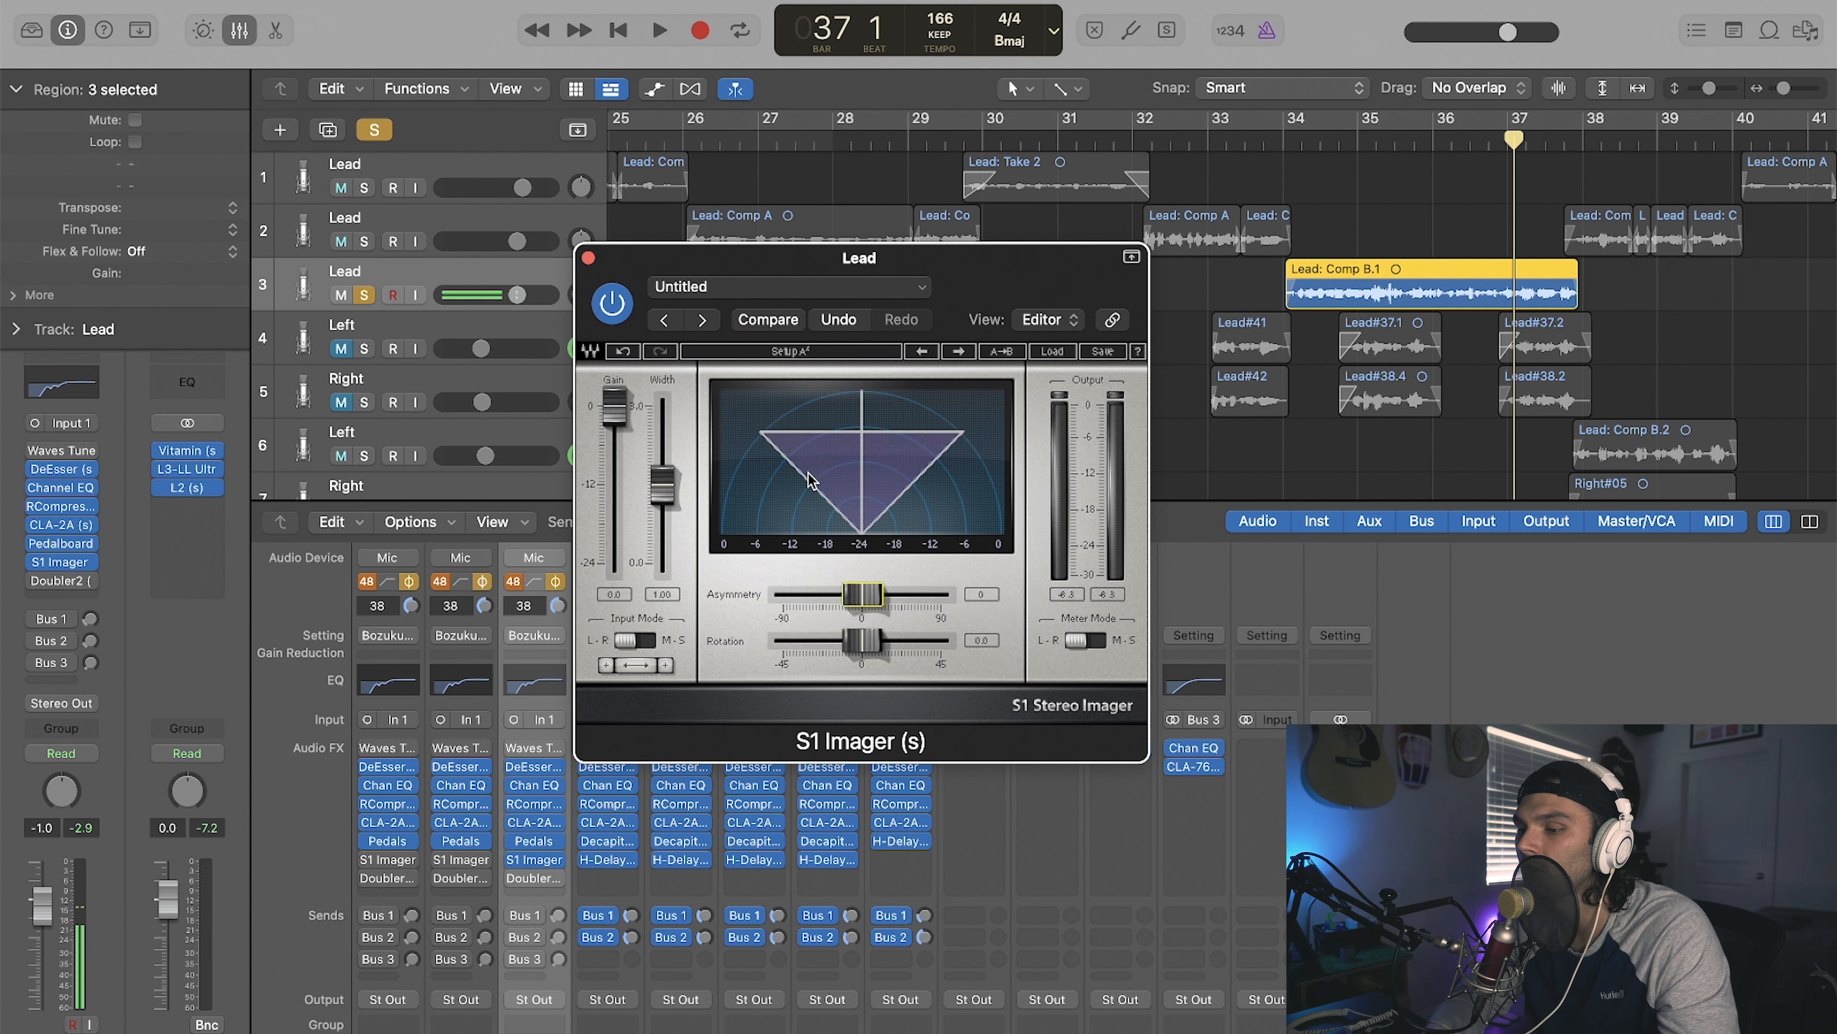
mouse_move(663, 486)
left_mouse_down()
mouse_move(663, 453)
mouse_move(663, 521)
mouse_move(663, 477)
left_mouse_up()
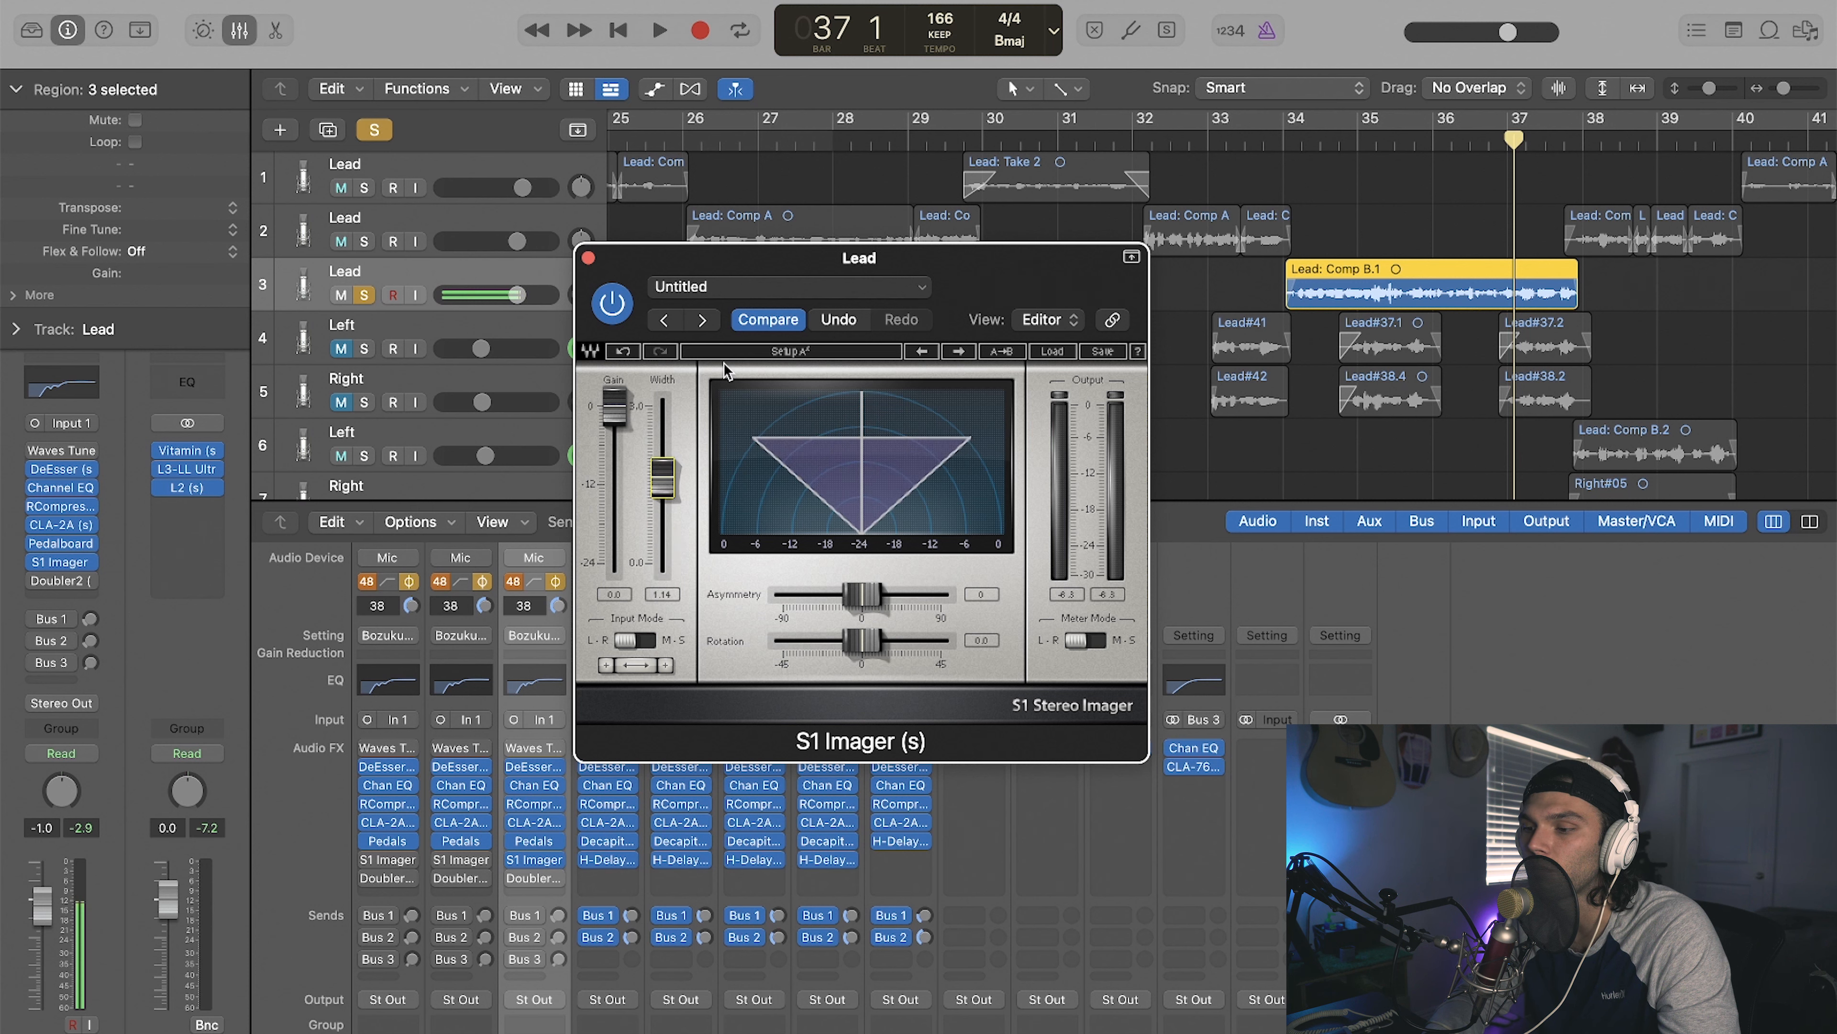
left_click(758, 320)
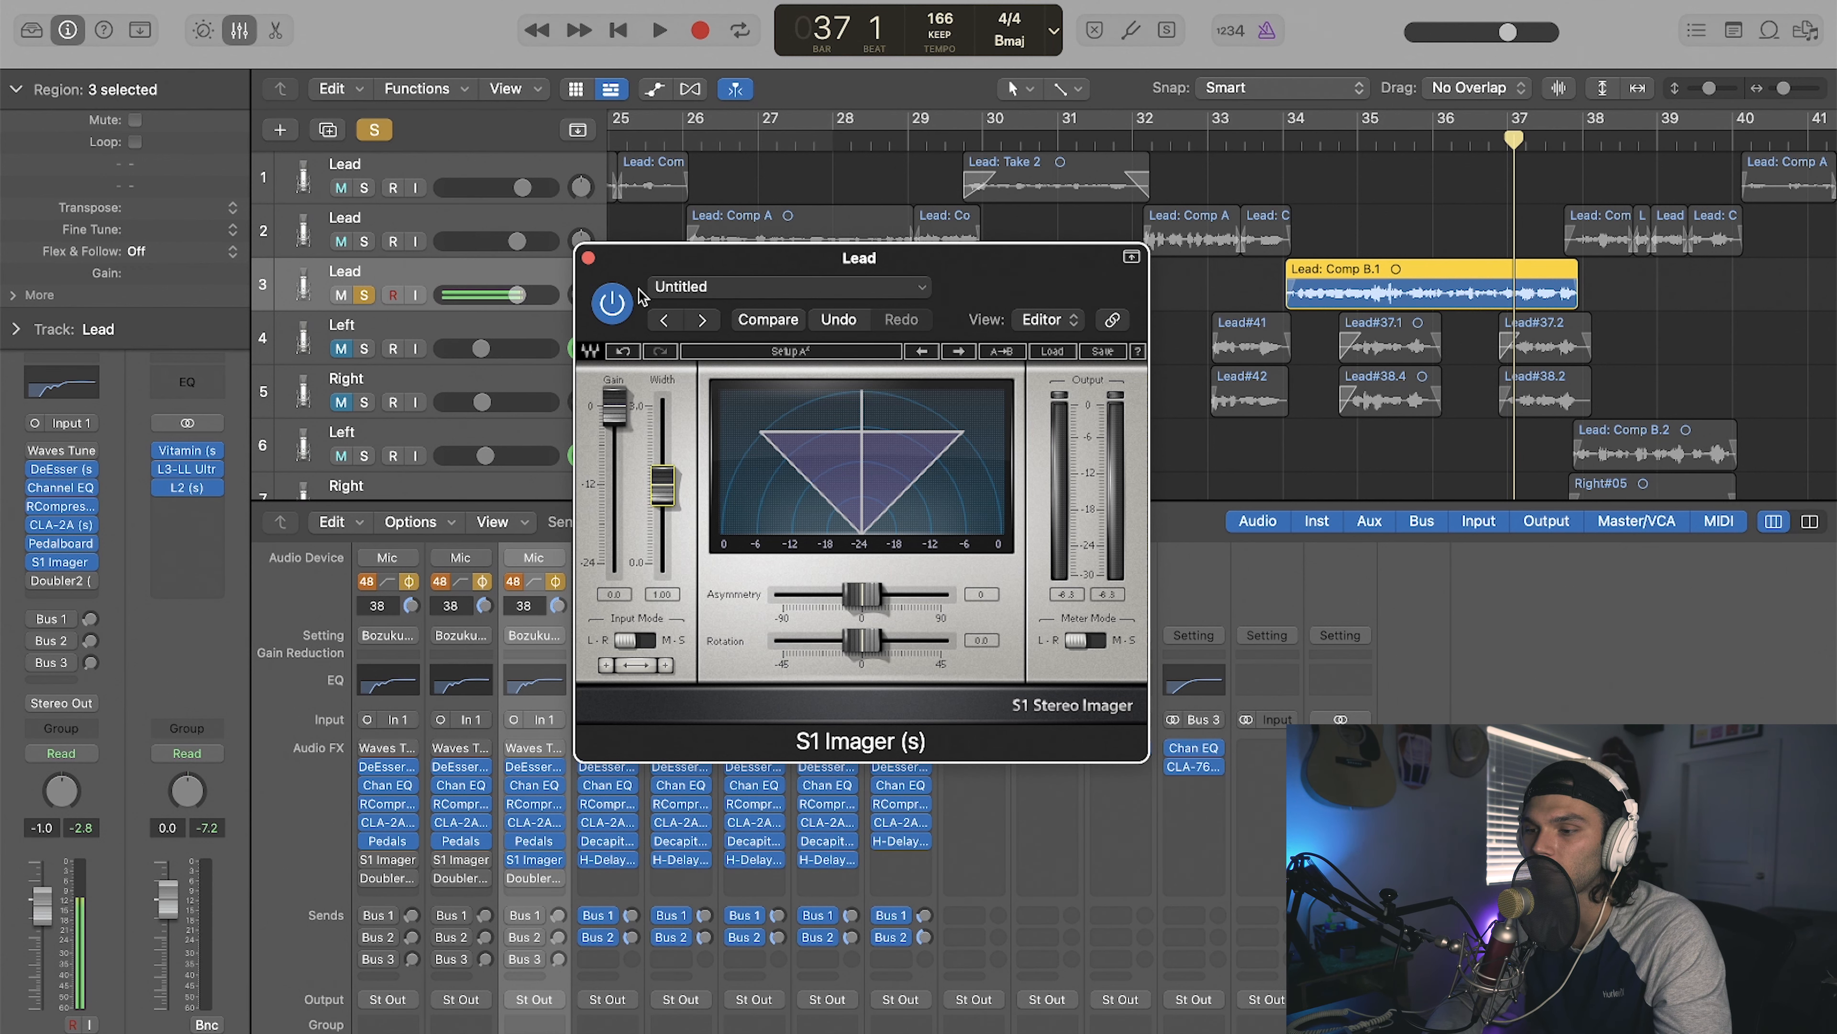
left_click(588, 257)
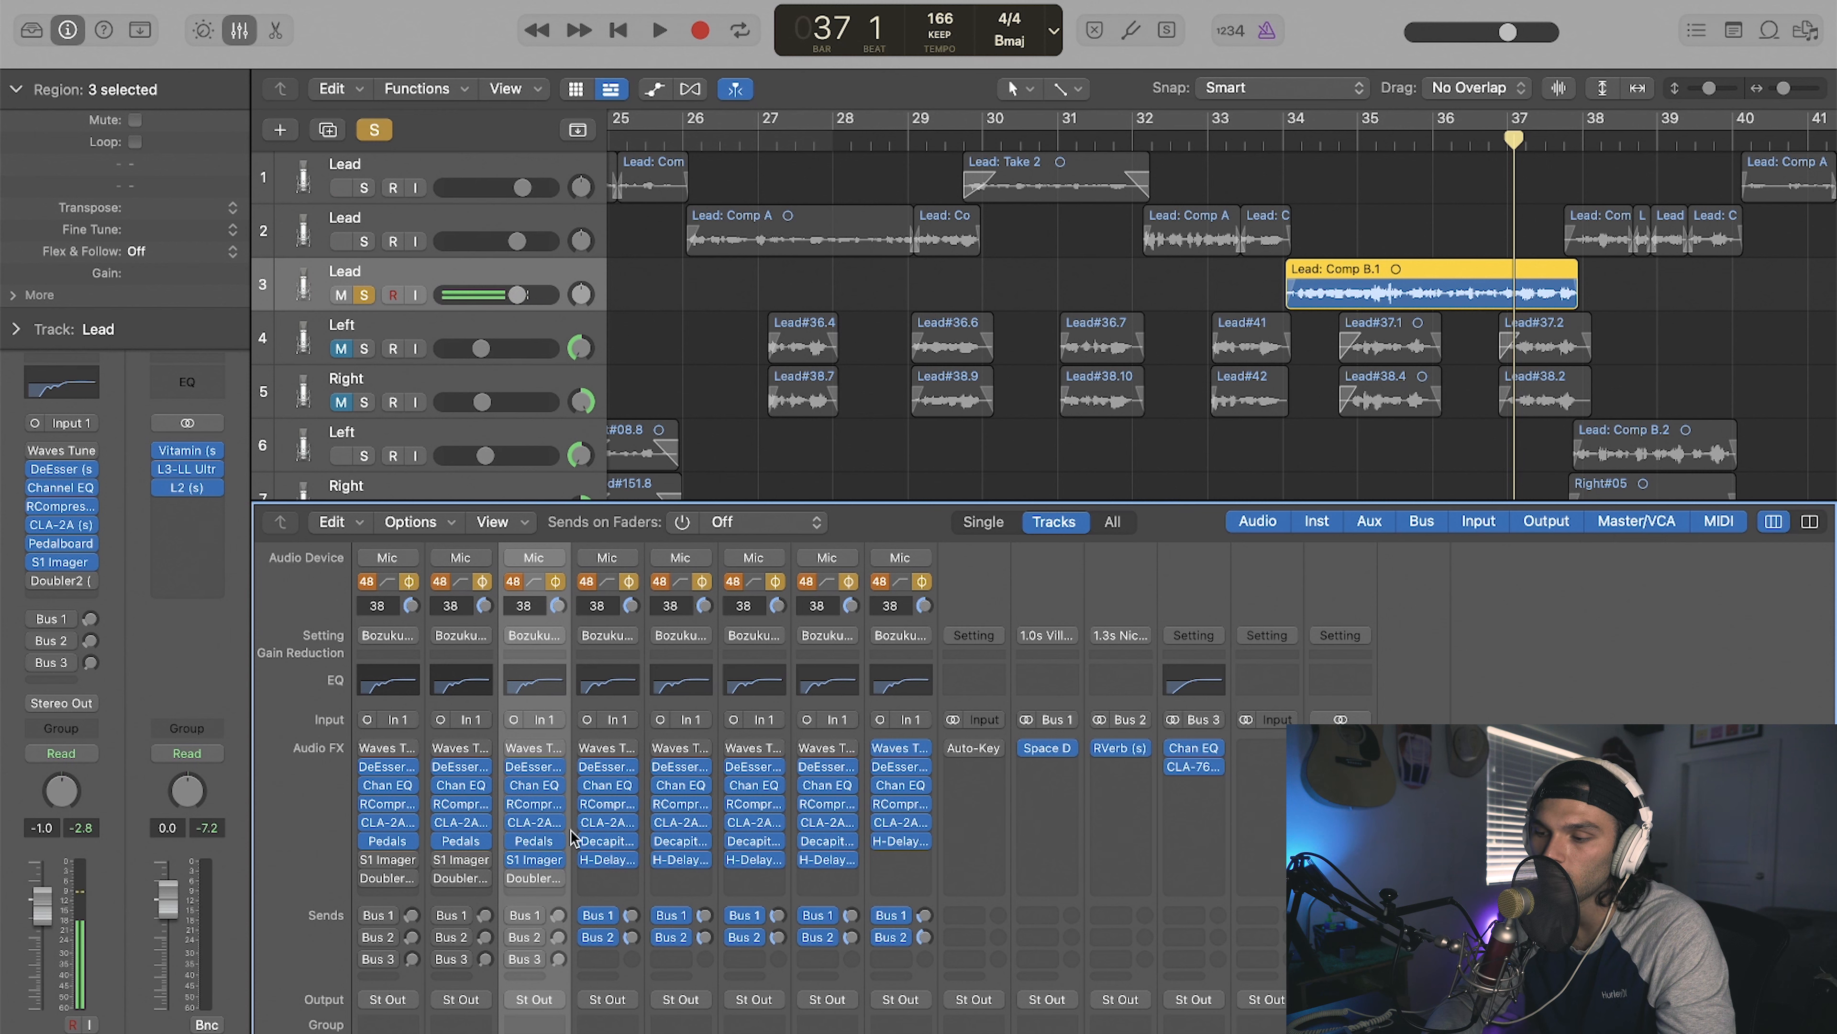
Step: Audition Doubler2 on the third Lead track from bar 34, starting with it bypassed and leaving it switched on
mouse_move(526, 885)
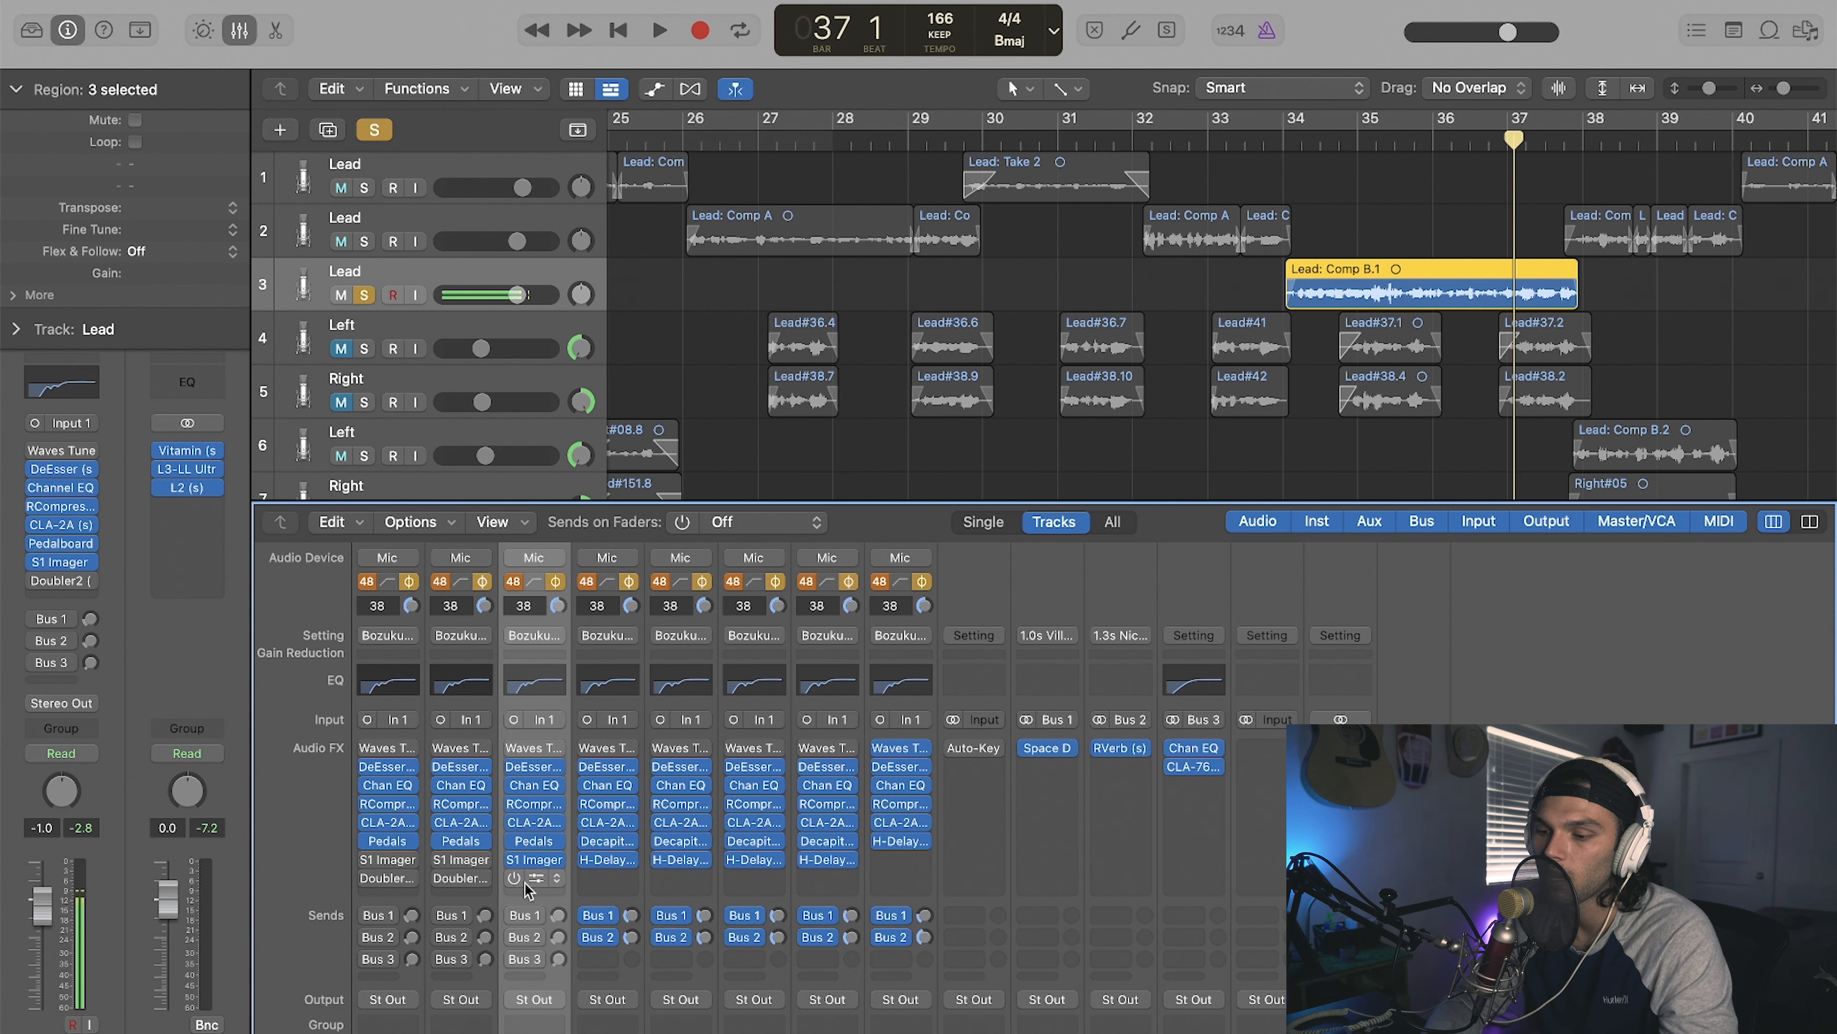
left_click(514, 879)
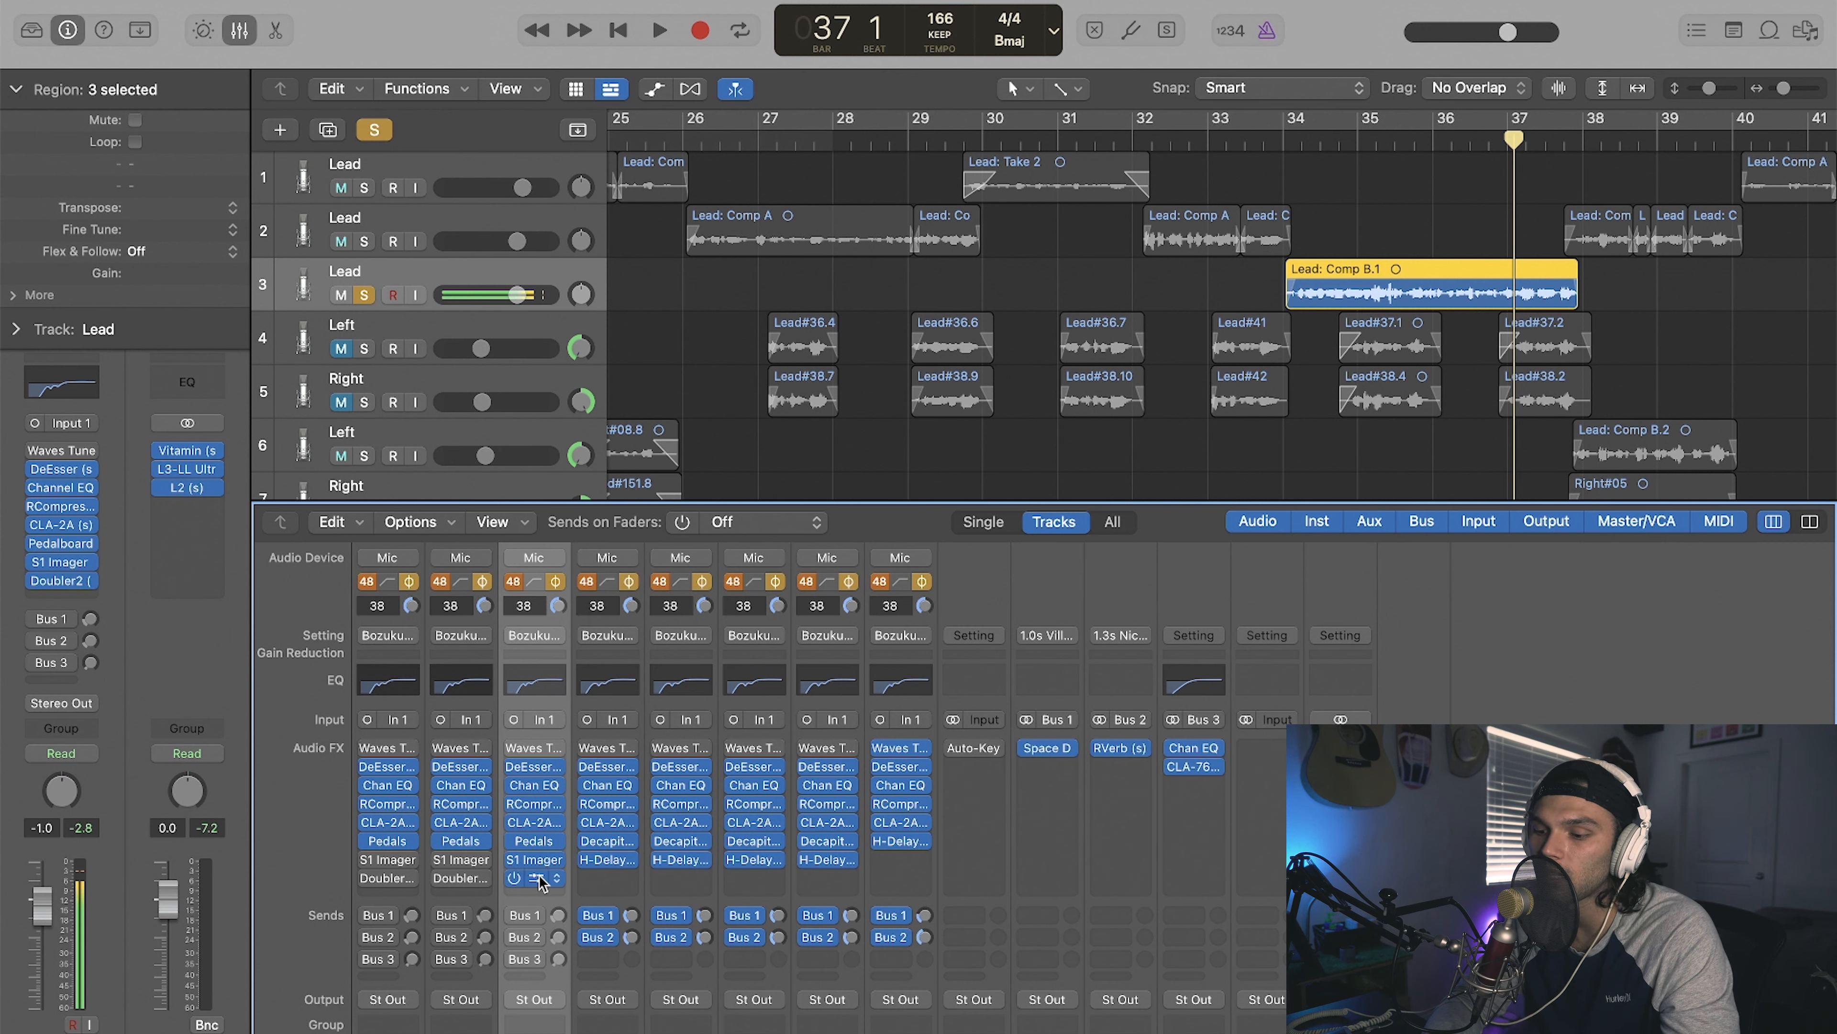
left_click(1298, 145)
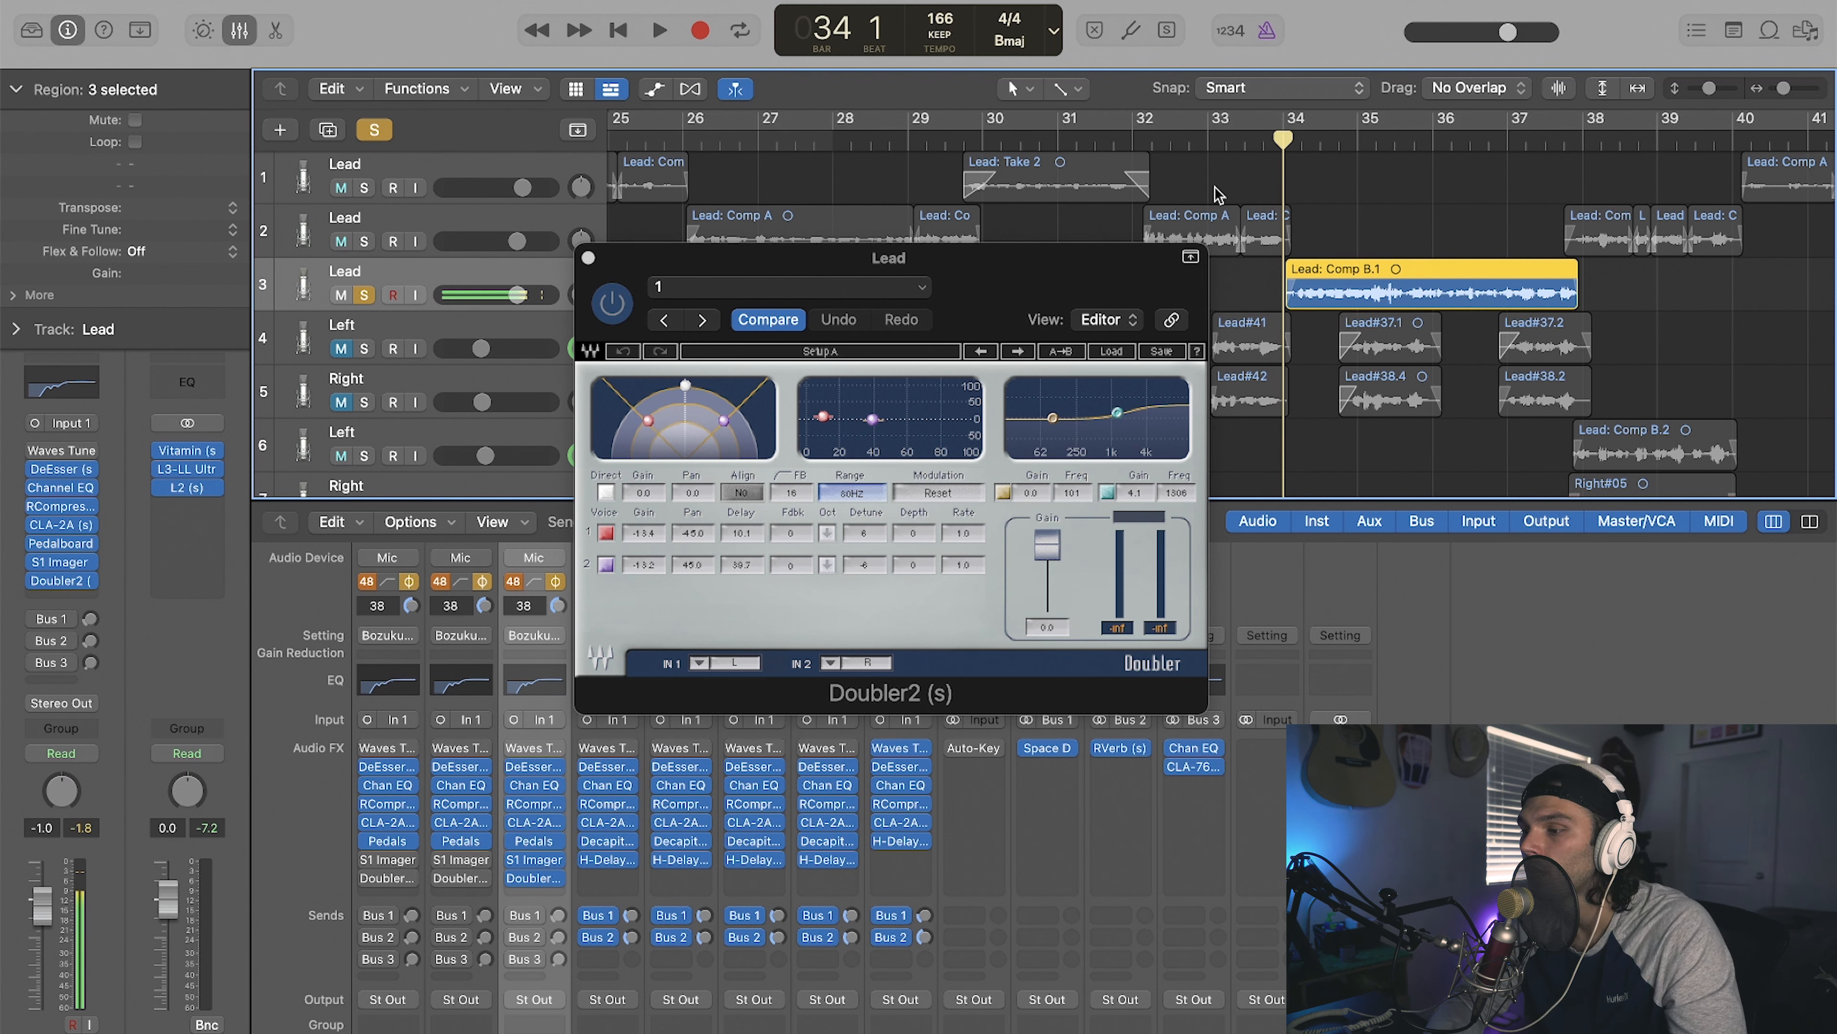
left_click(627, 304)
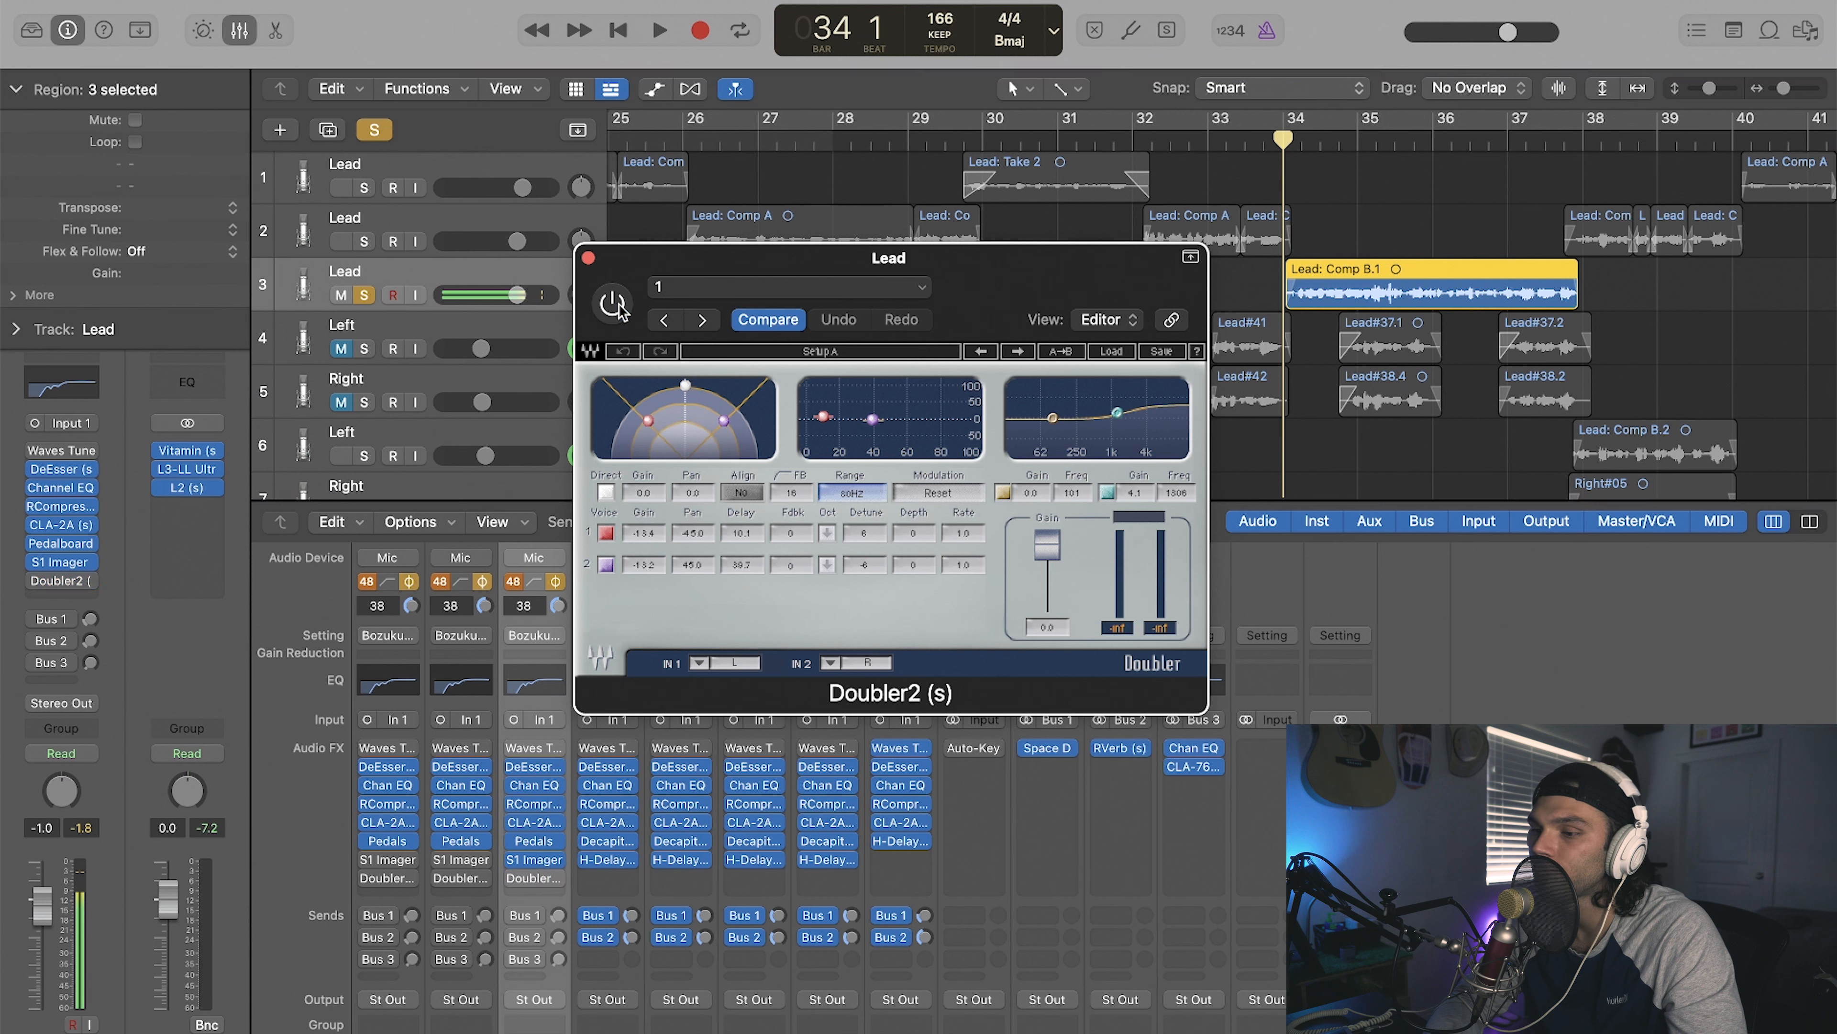
key("space")
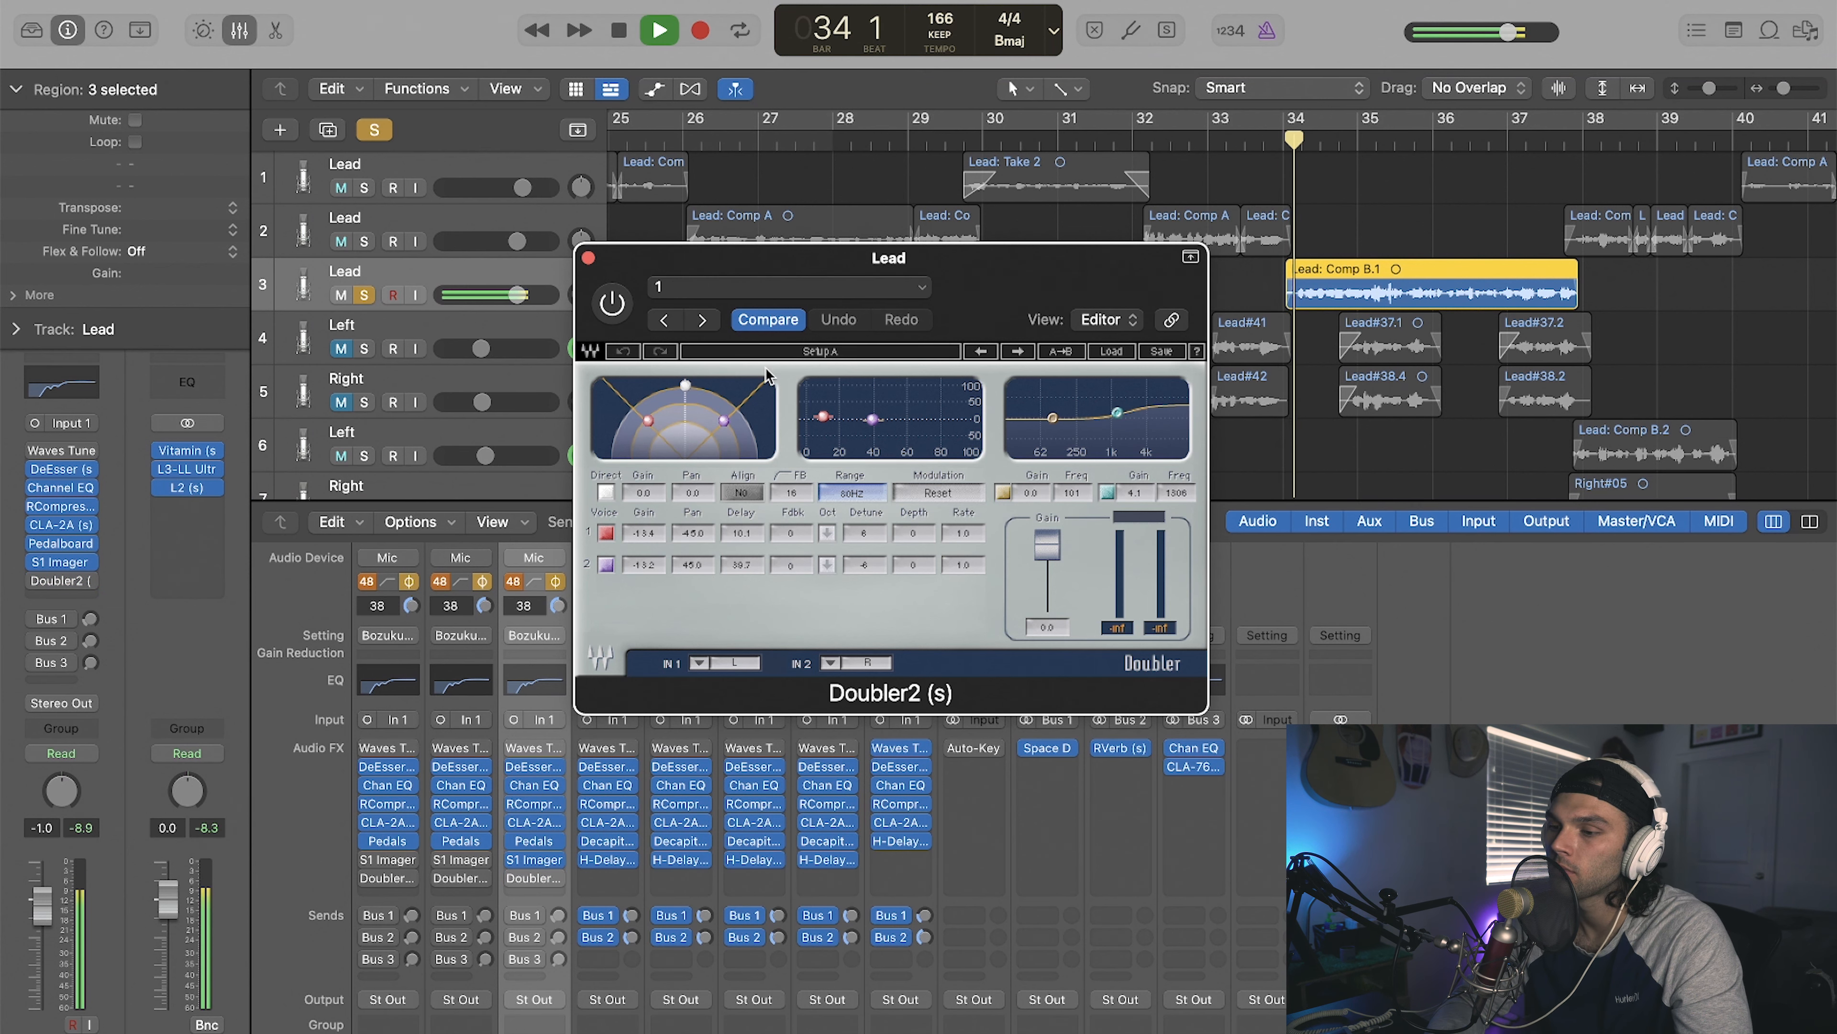
left_click(619, 305)
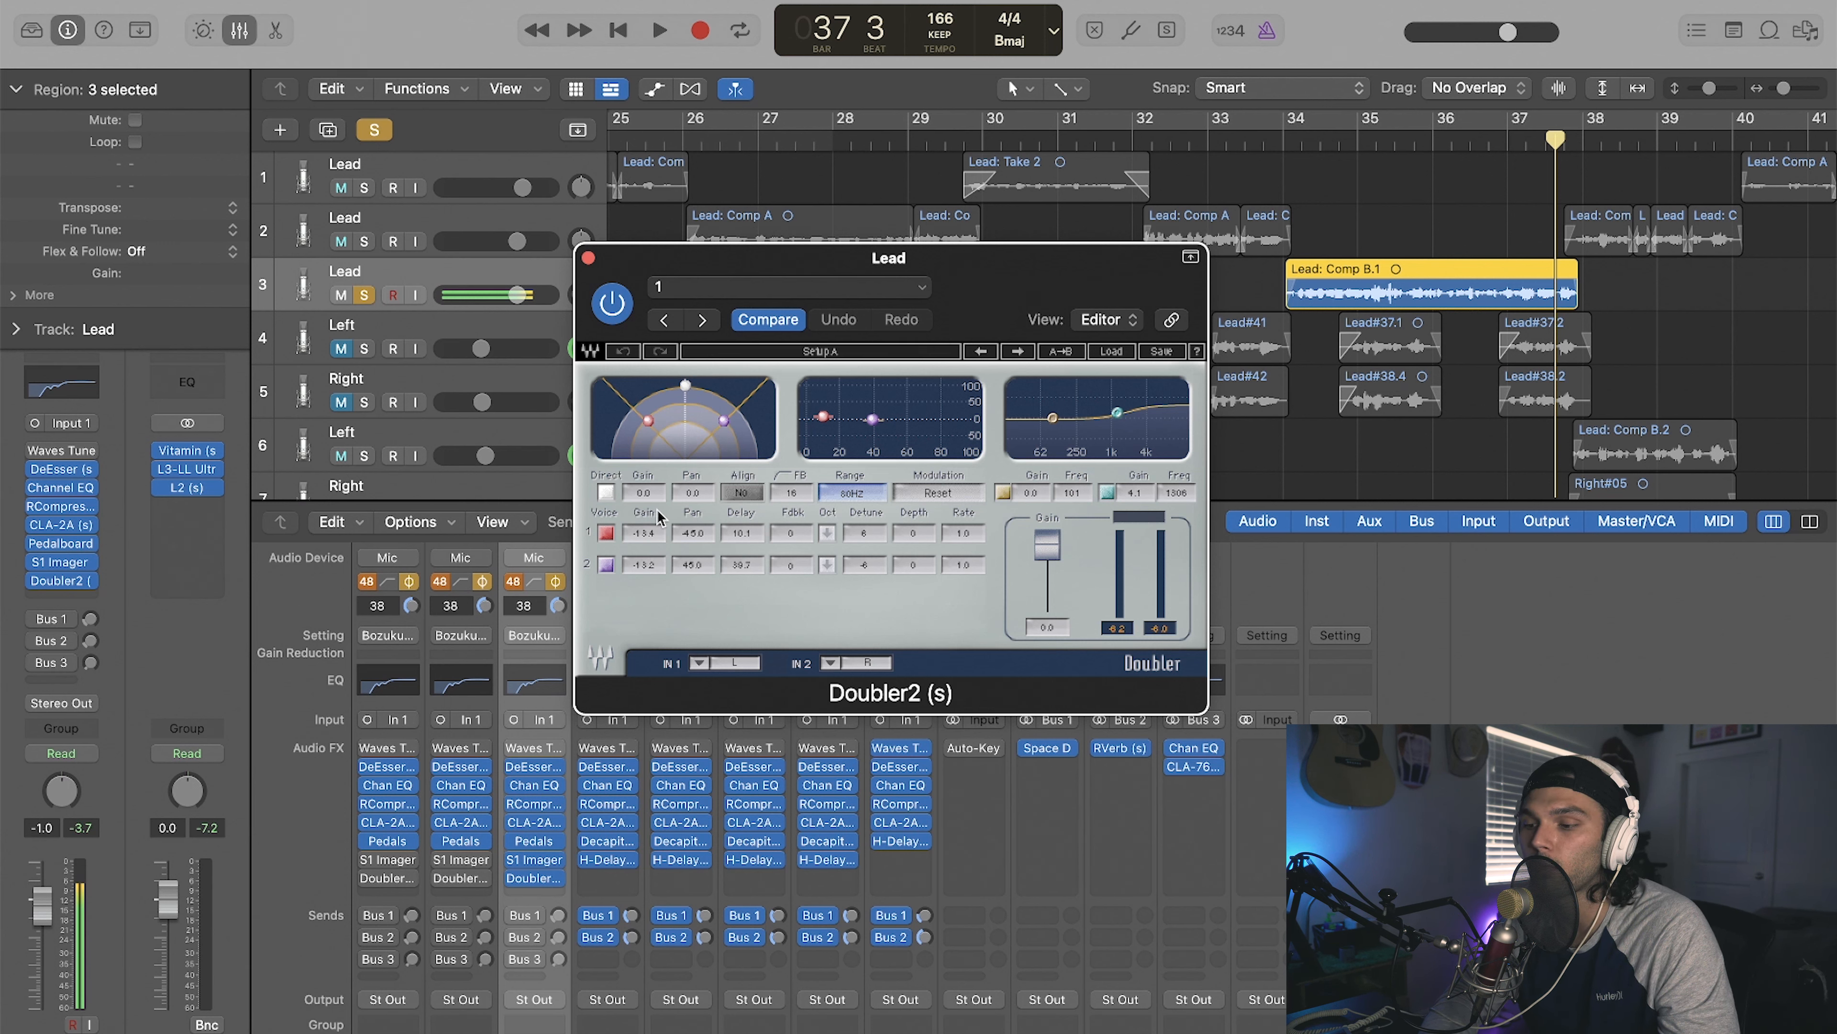
Step: Look at Doubler2's preset options, try altering the second voice's values, and close the plug-in with its saved settings restored
left_click(774, 288)
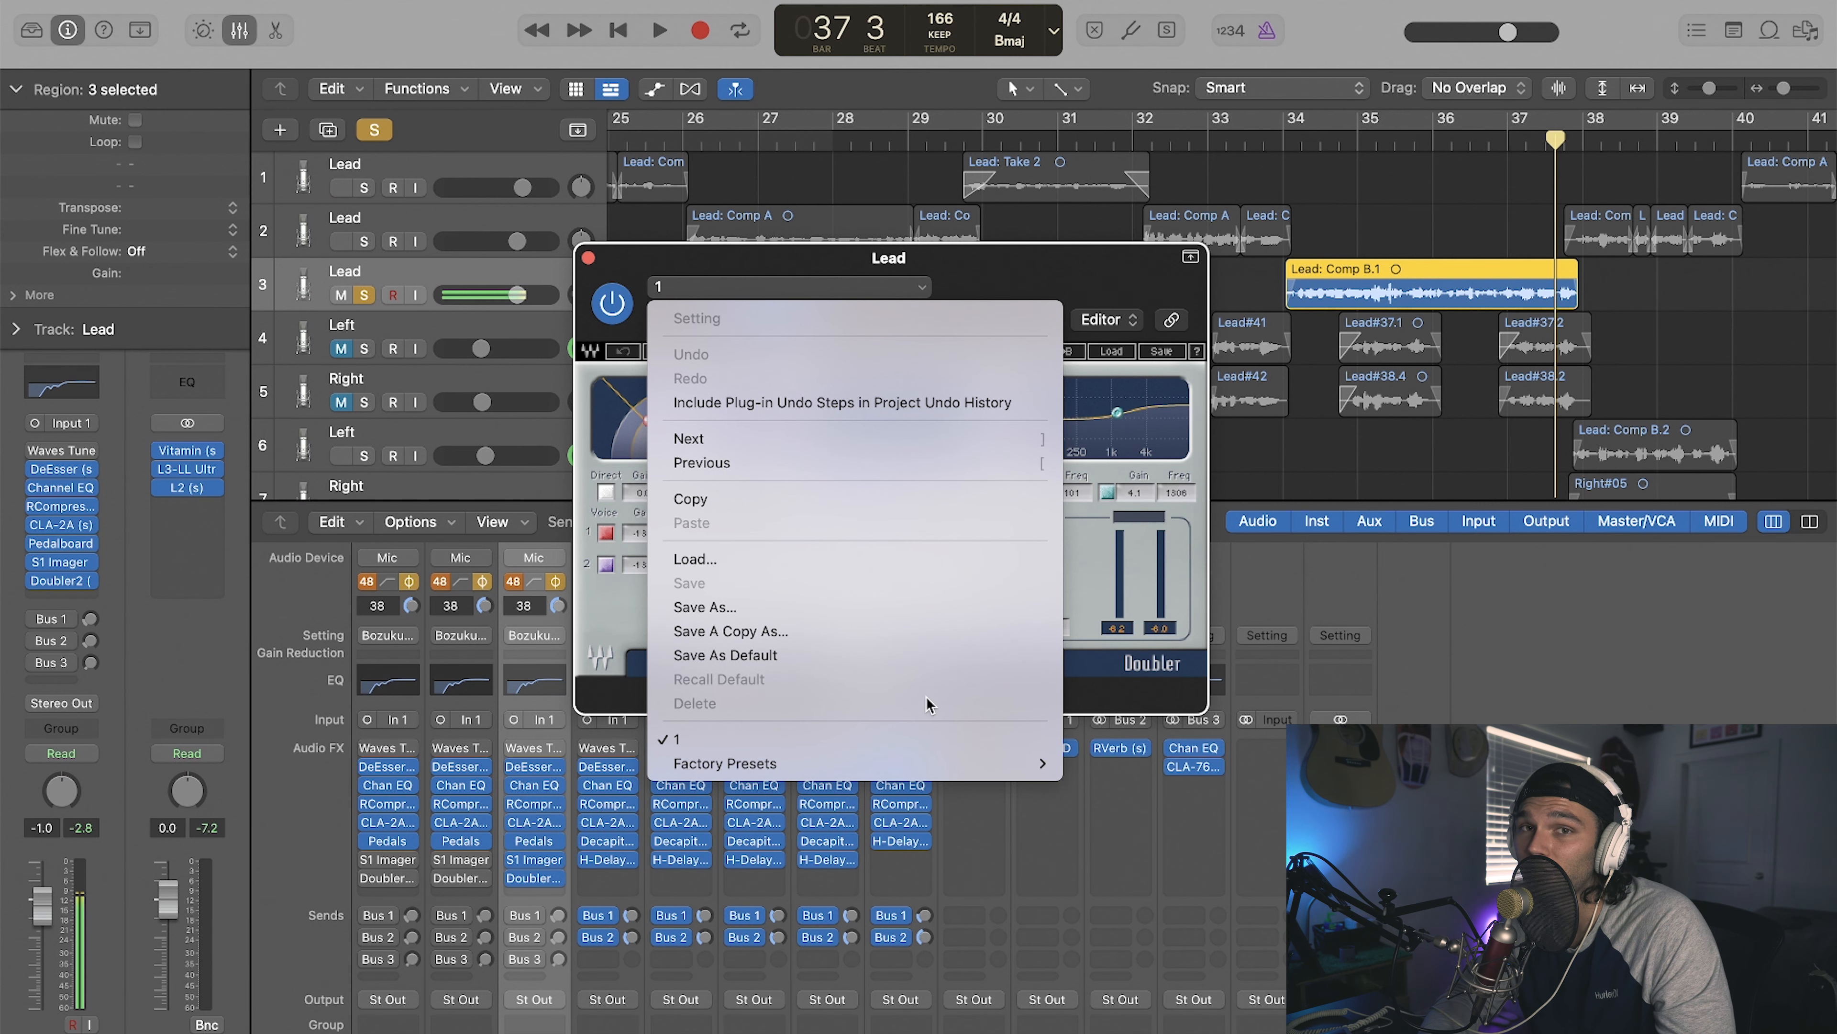
left_click(616, 615)
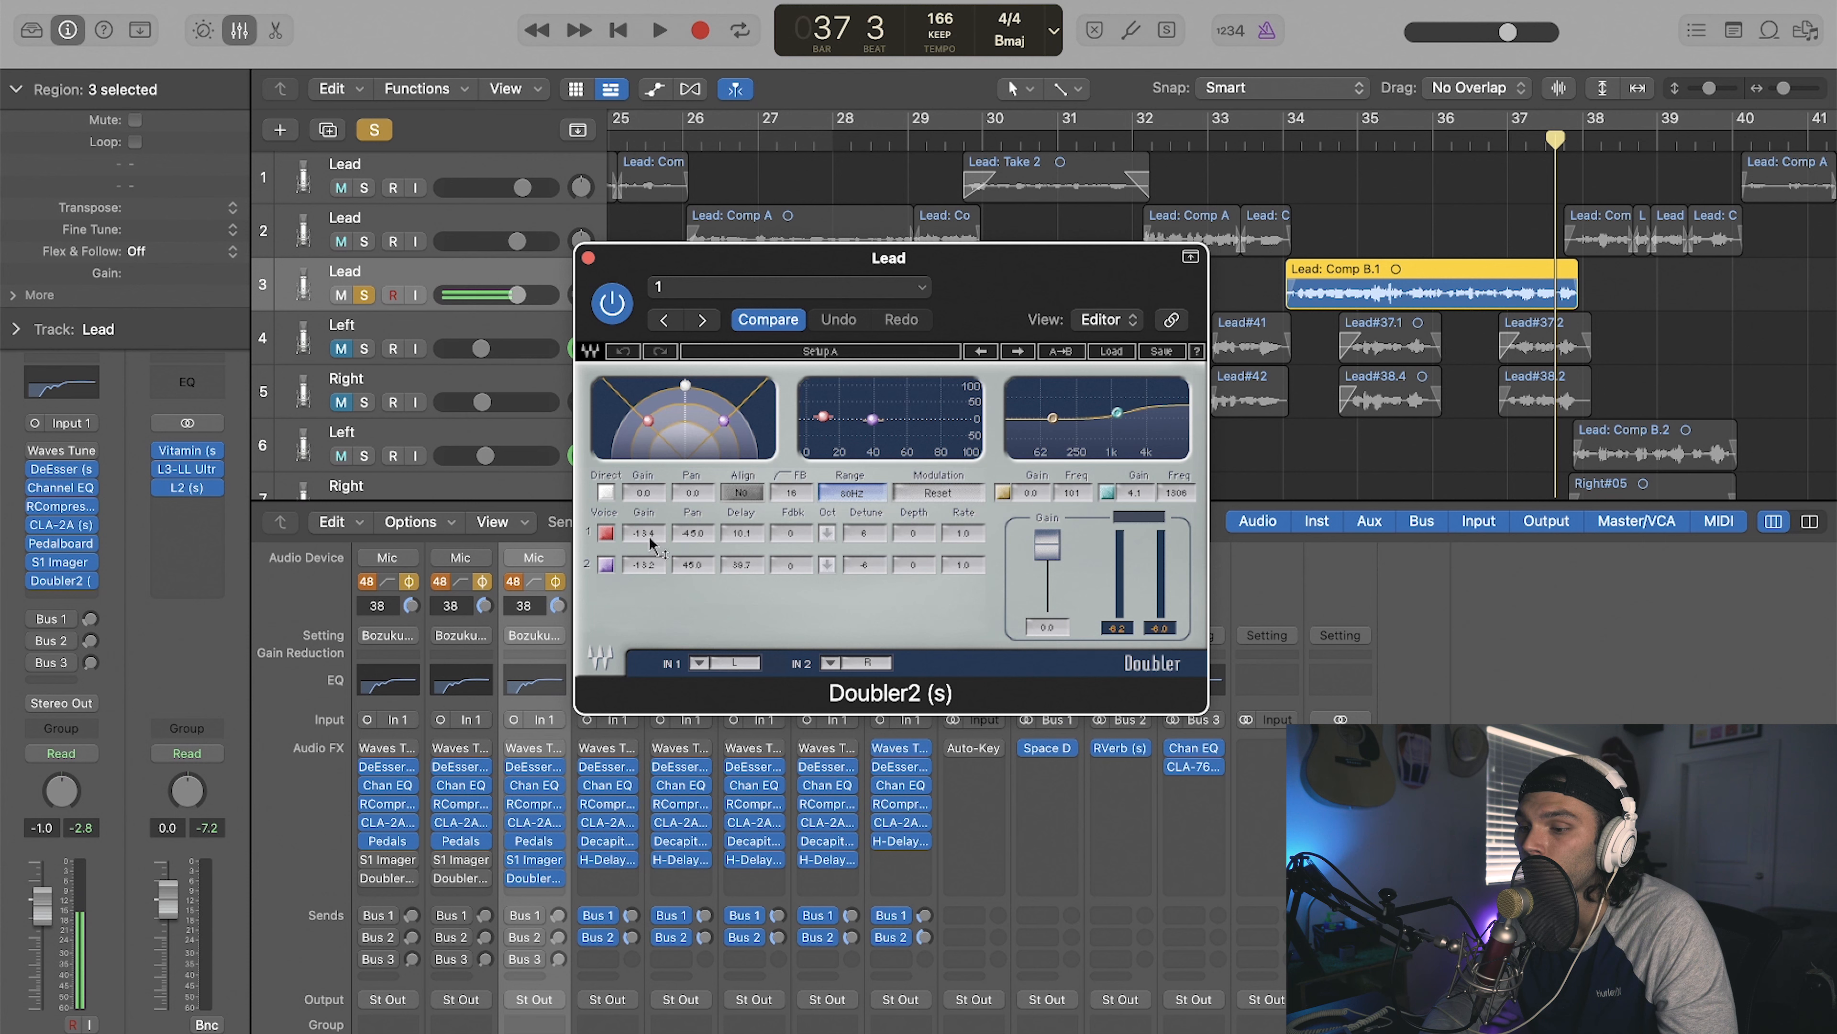
left_click_drag(645, 559, 716, 513)
left_click(768, 320)
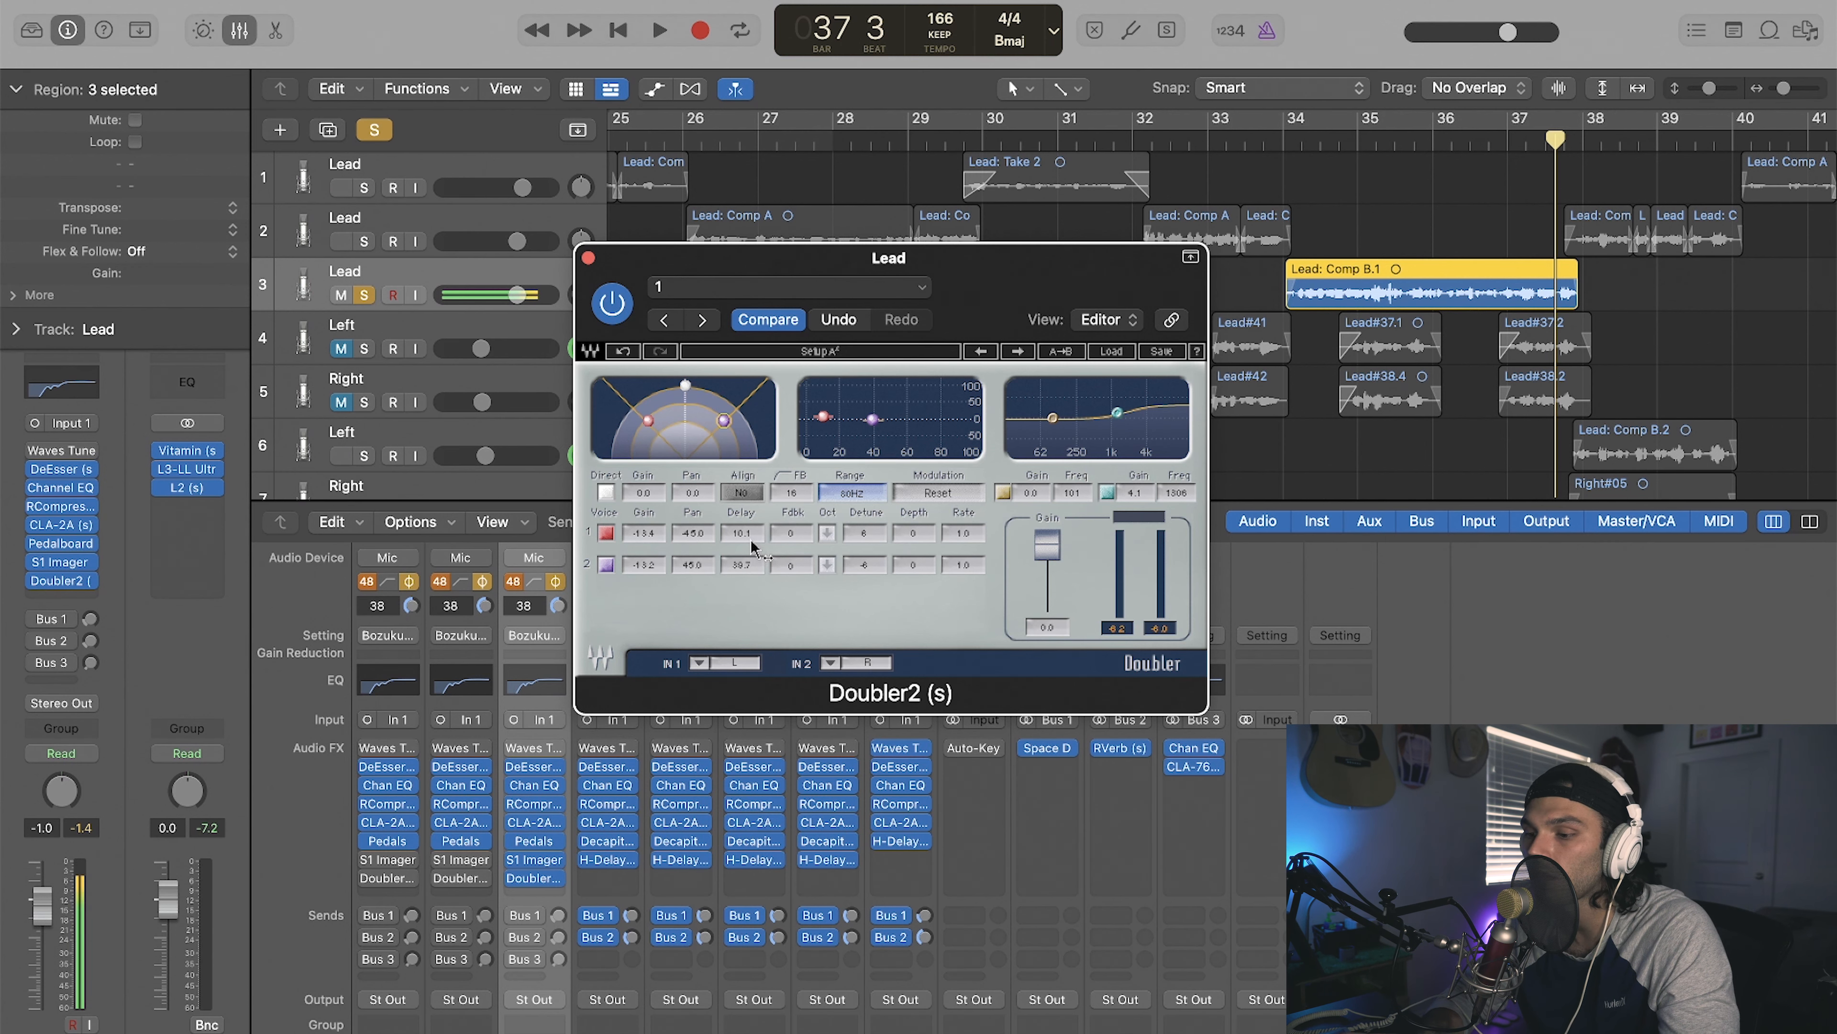
left_click(589, 259)
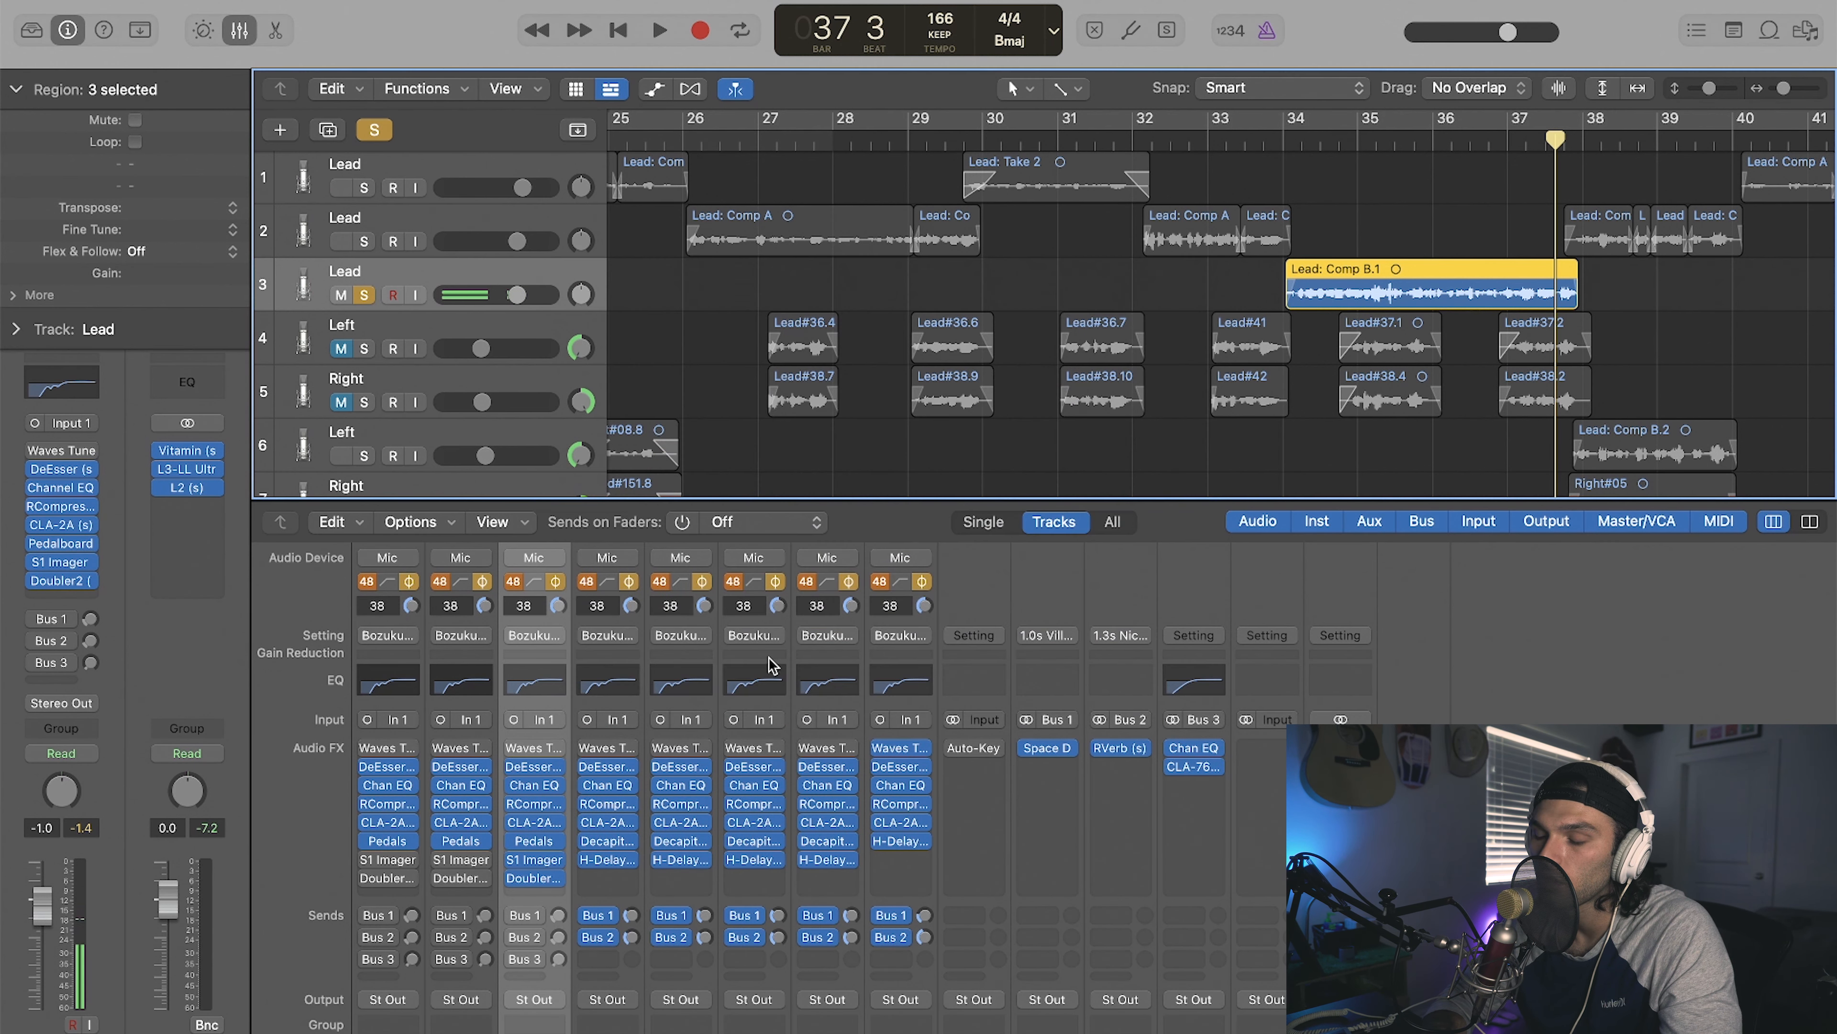
Step: Add a Bus 4 send to the first Left track and open the plug-in choices for the Bus 4 aux channel
scroll(1356, 238, "right", 3)
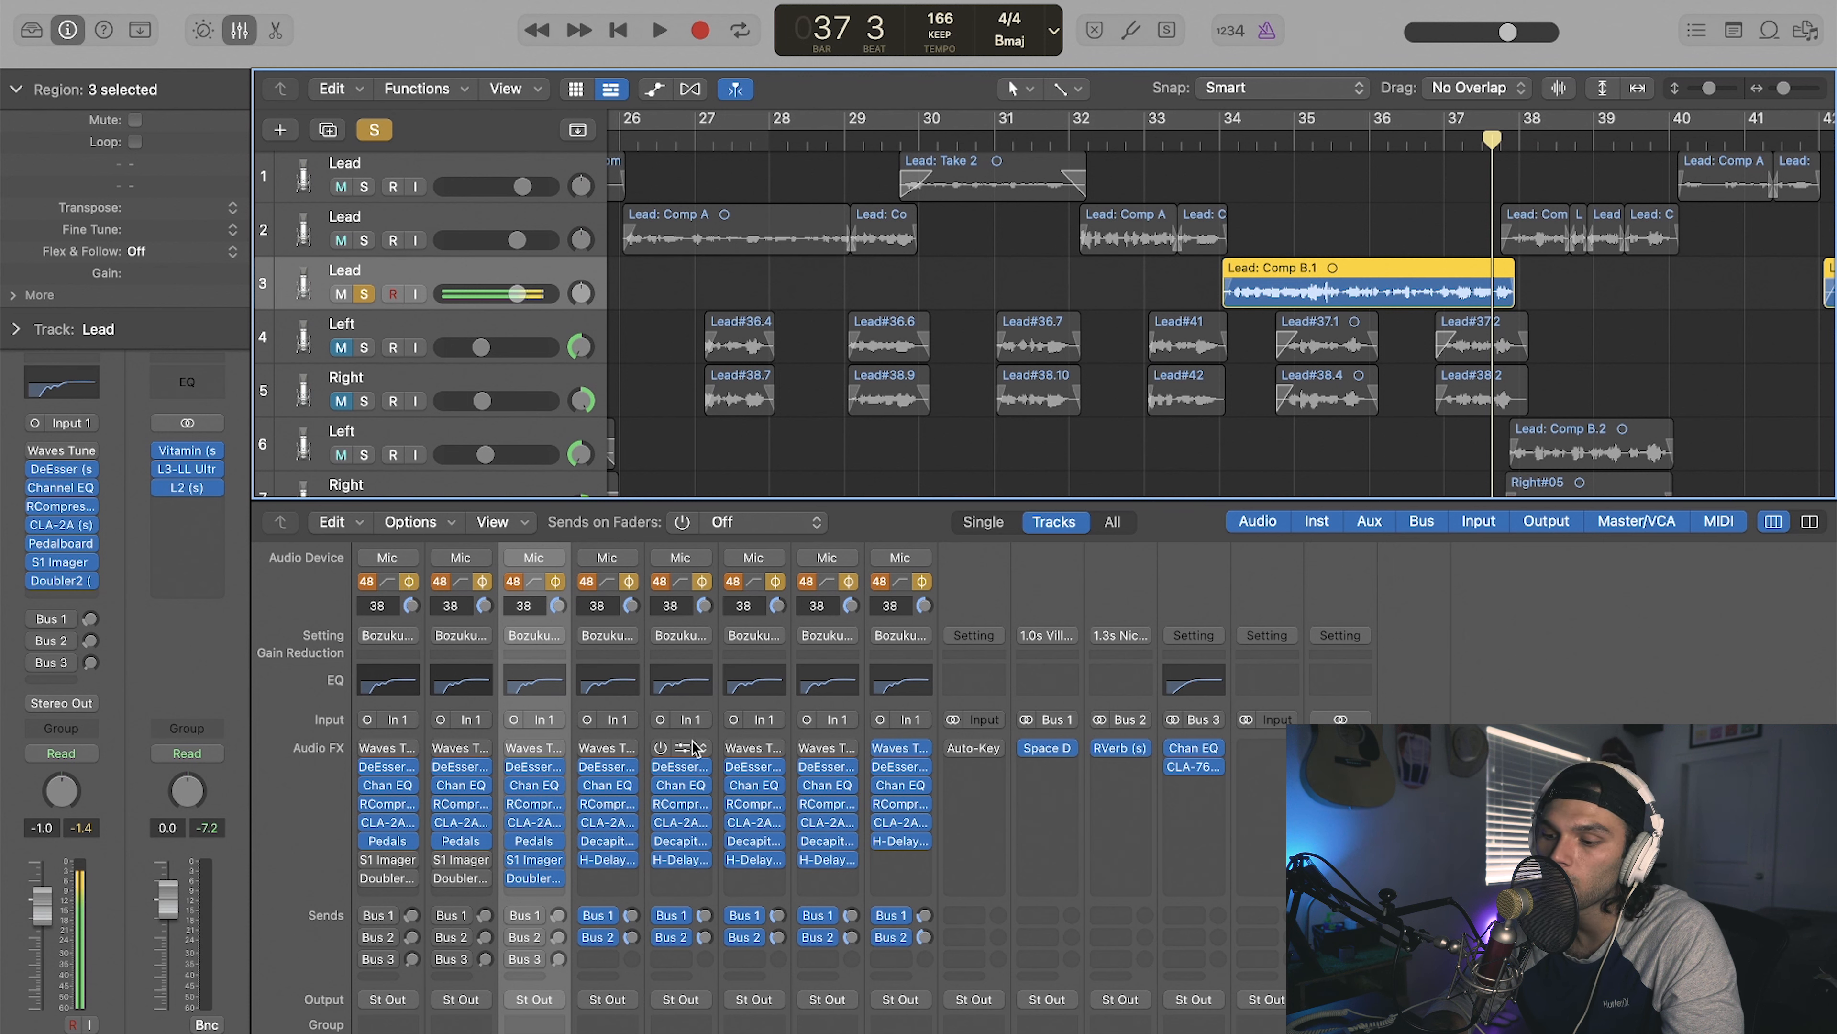
left_click(534, 925)
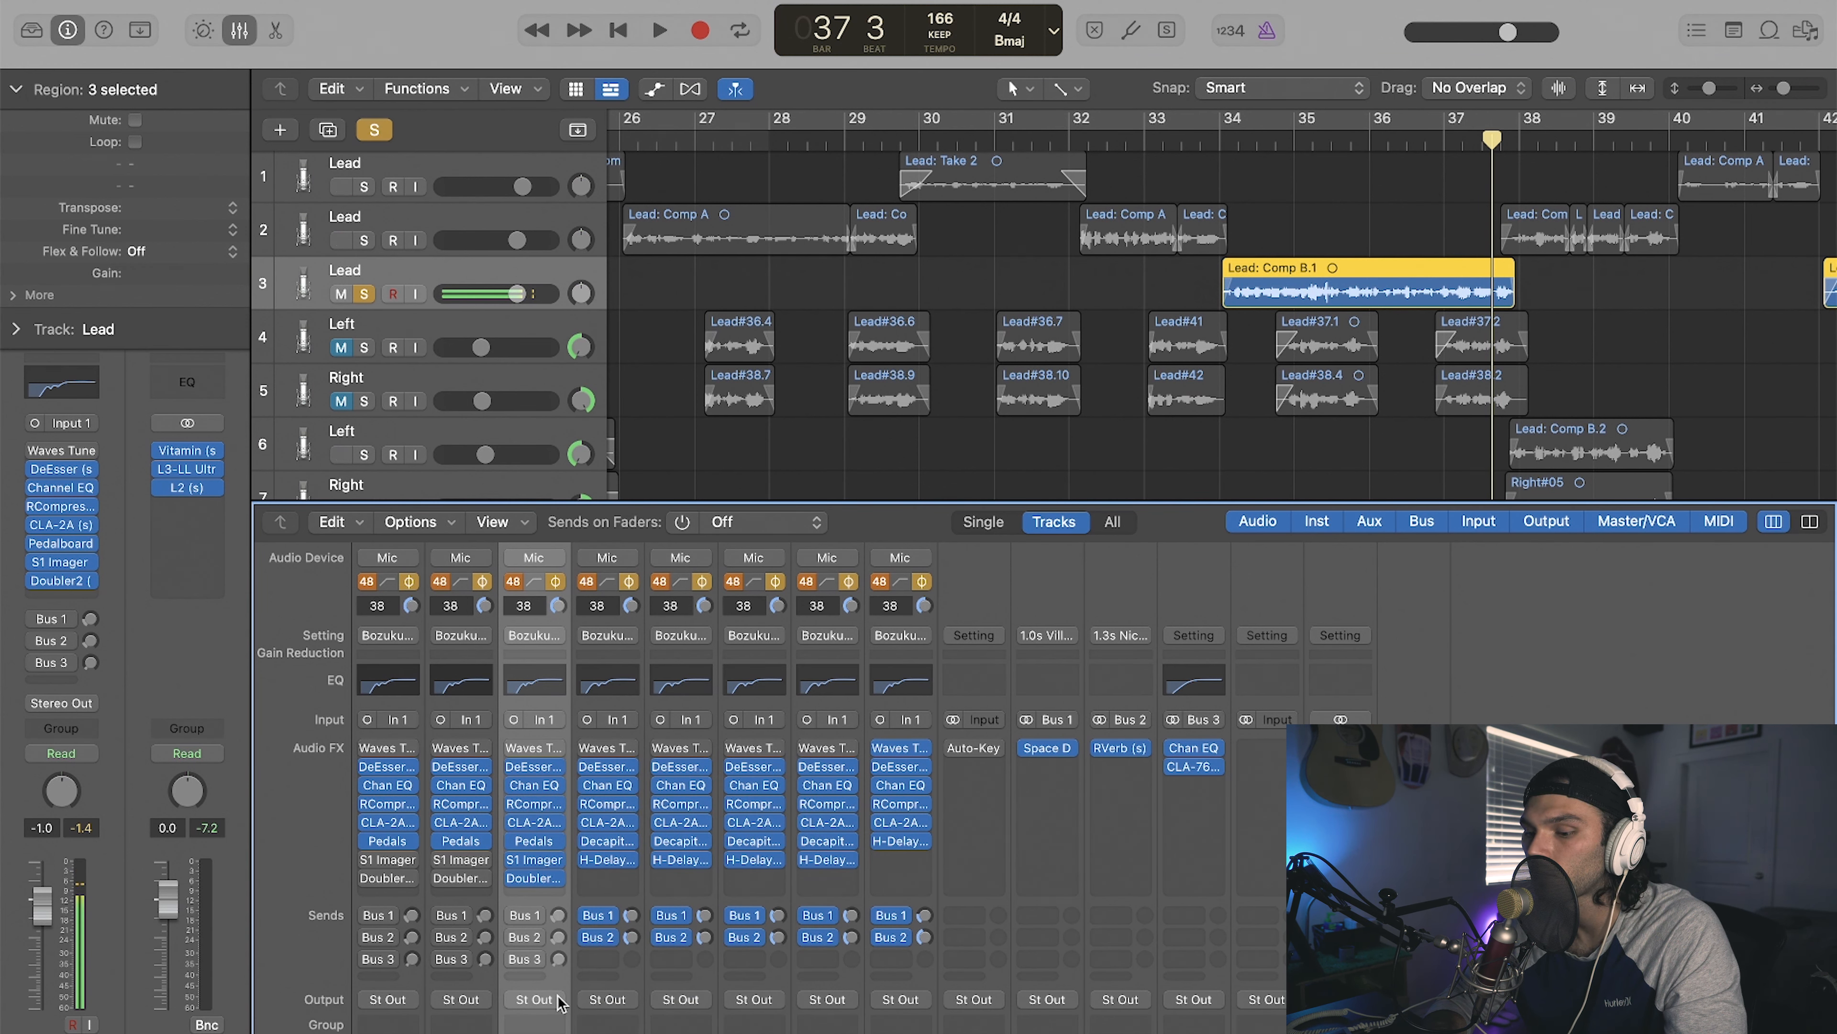
scroll(561, 901, "down", 2)
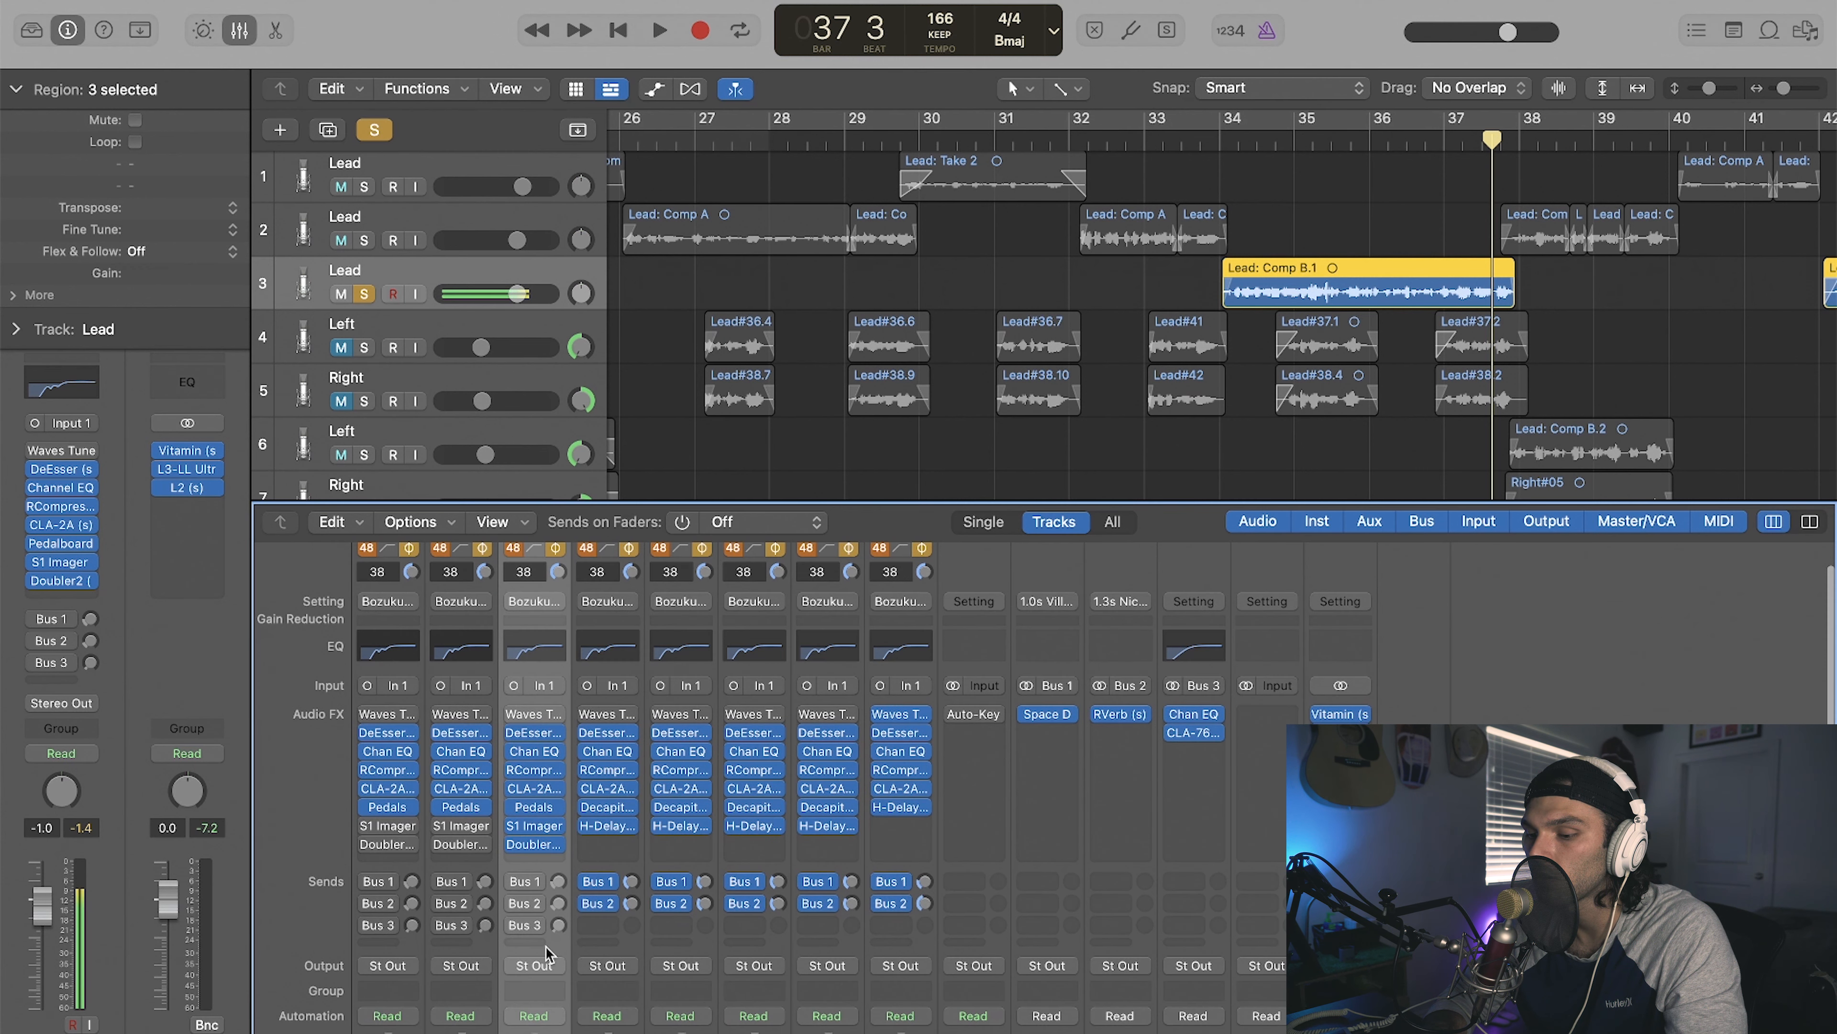
left_click(614, 926)
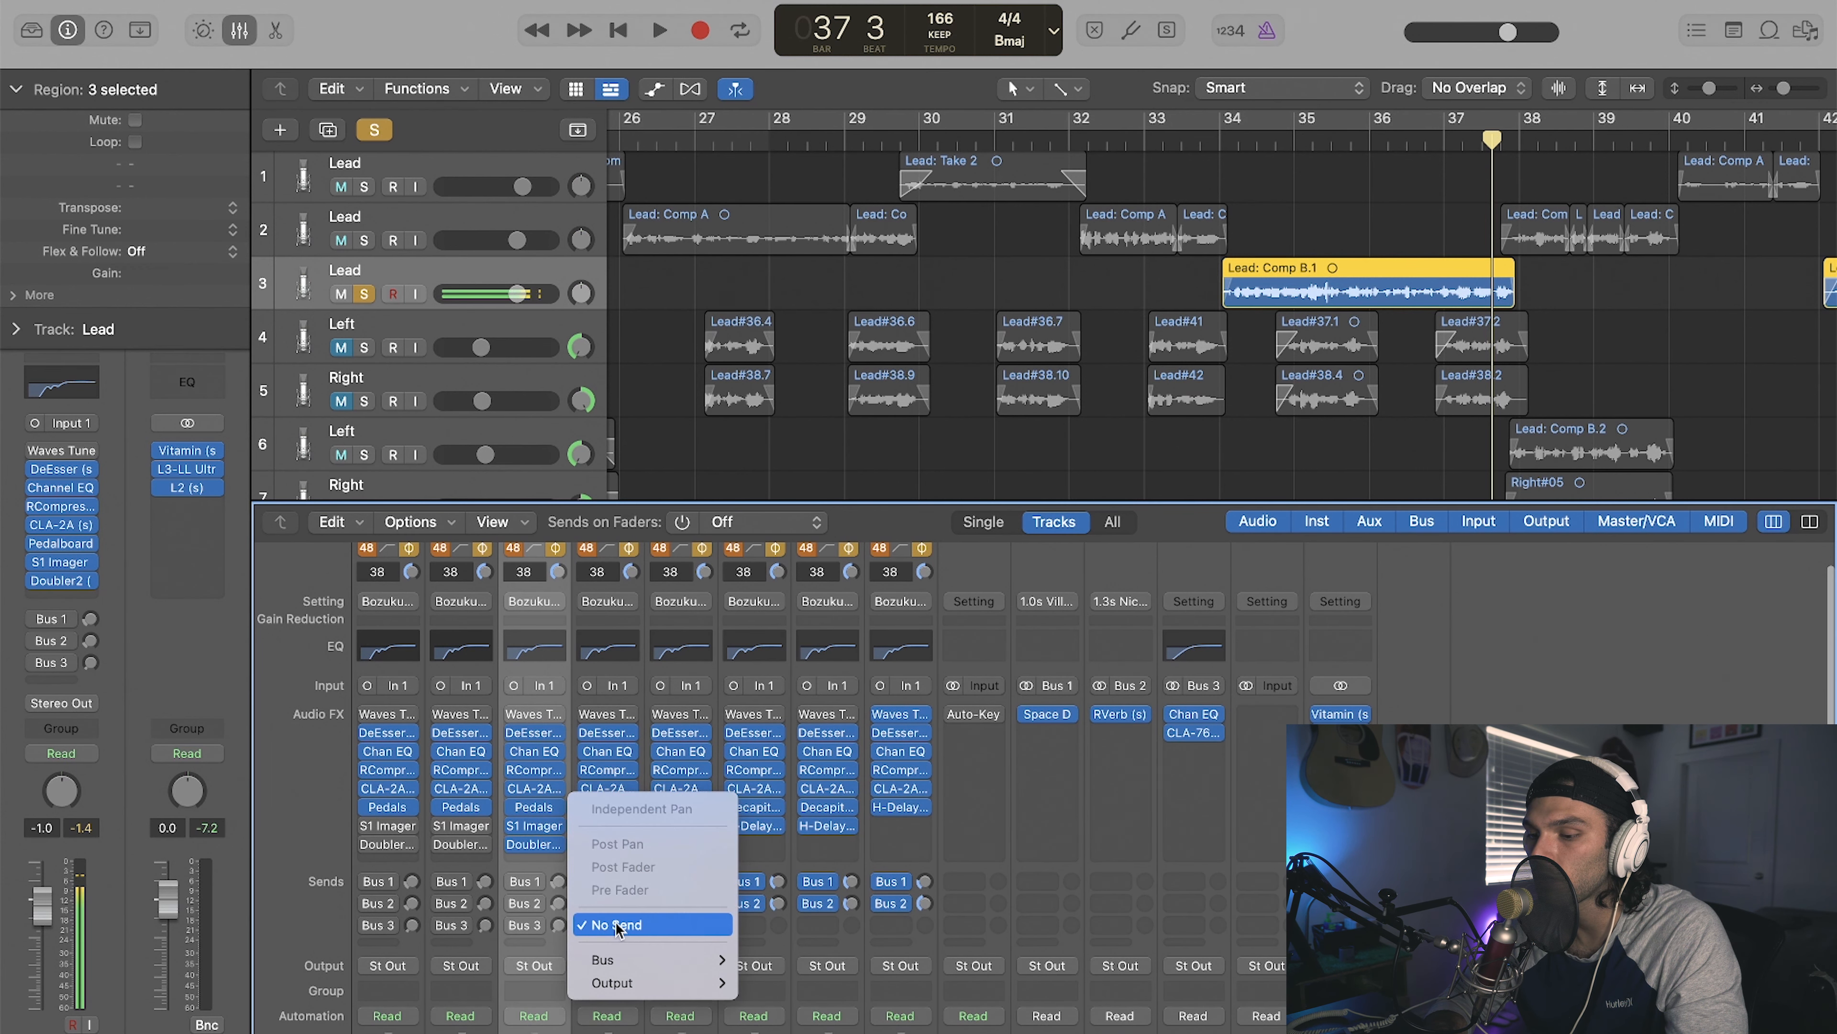
mouse_move(626, 957)
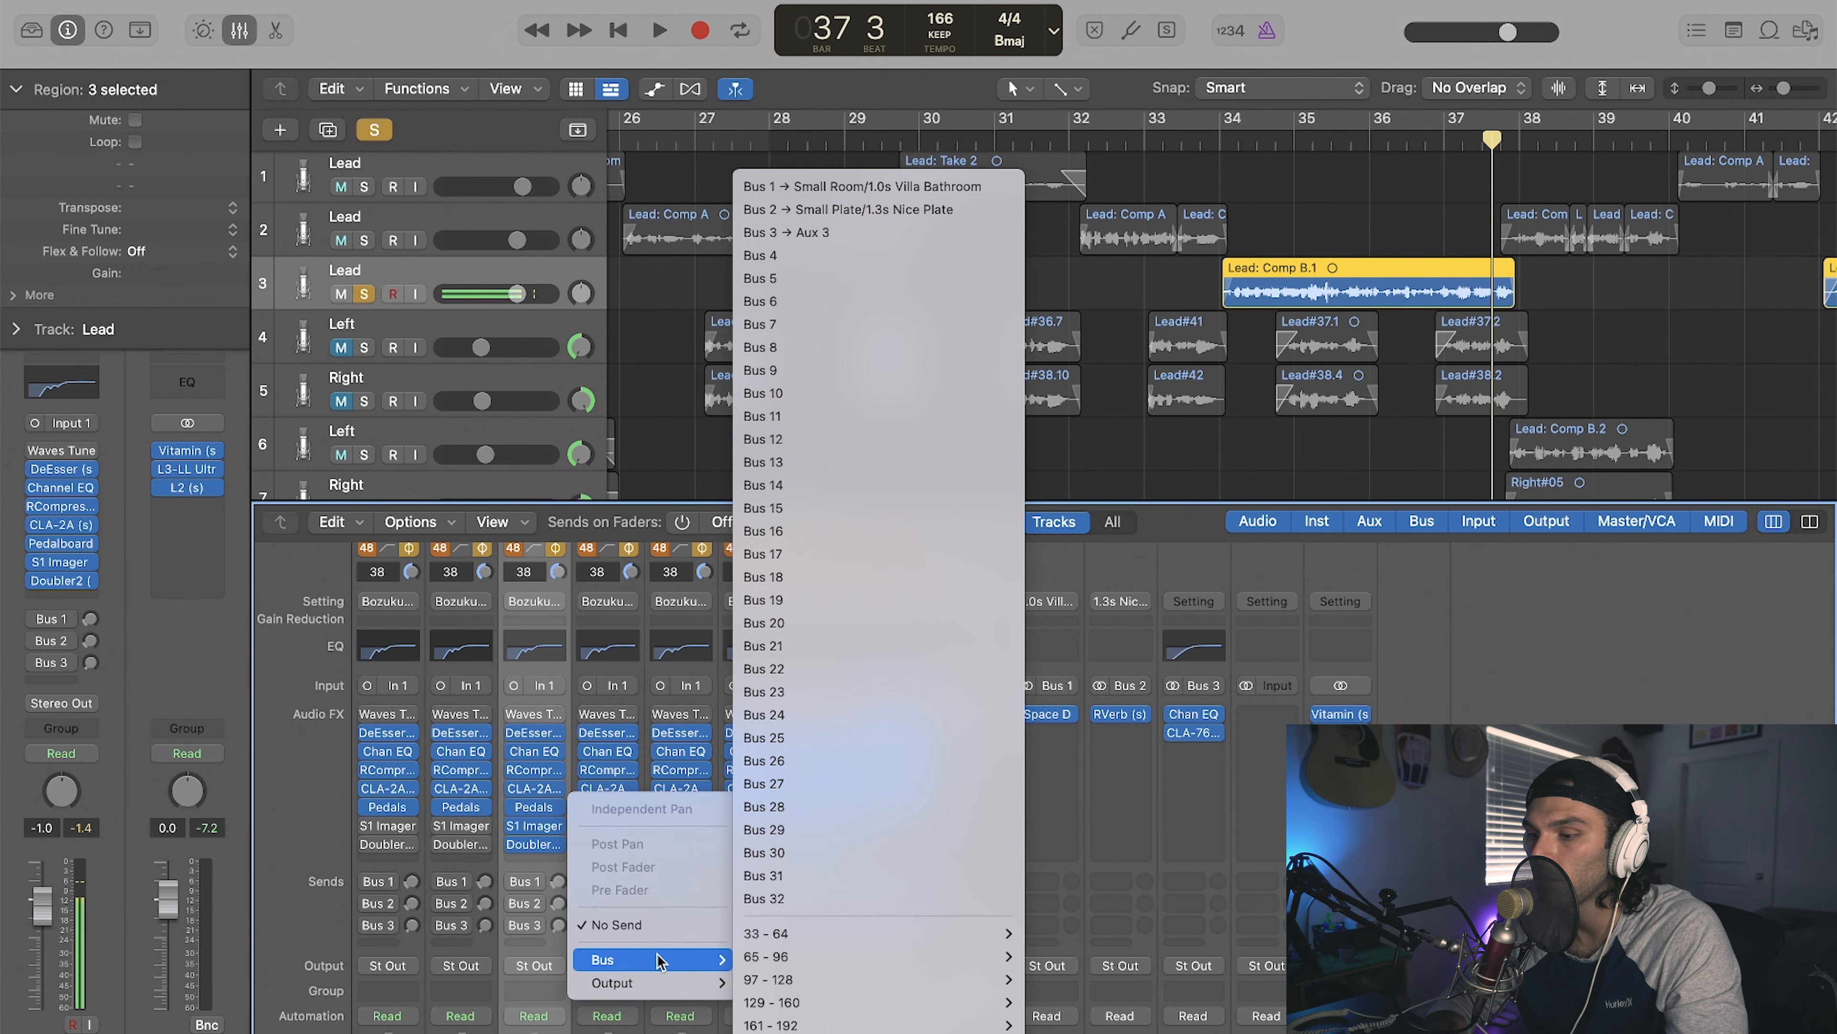
left_click(790, 256)
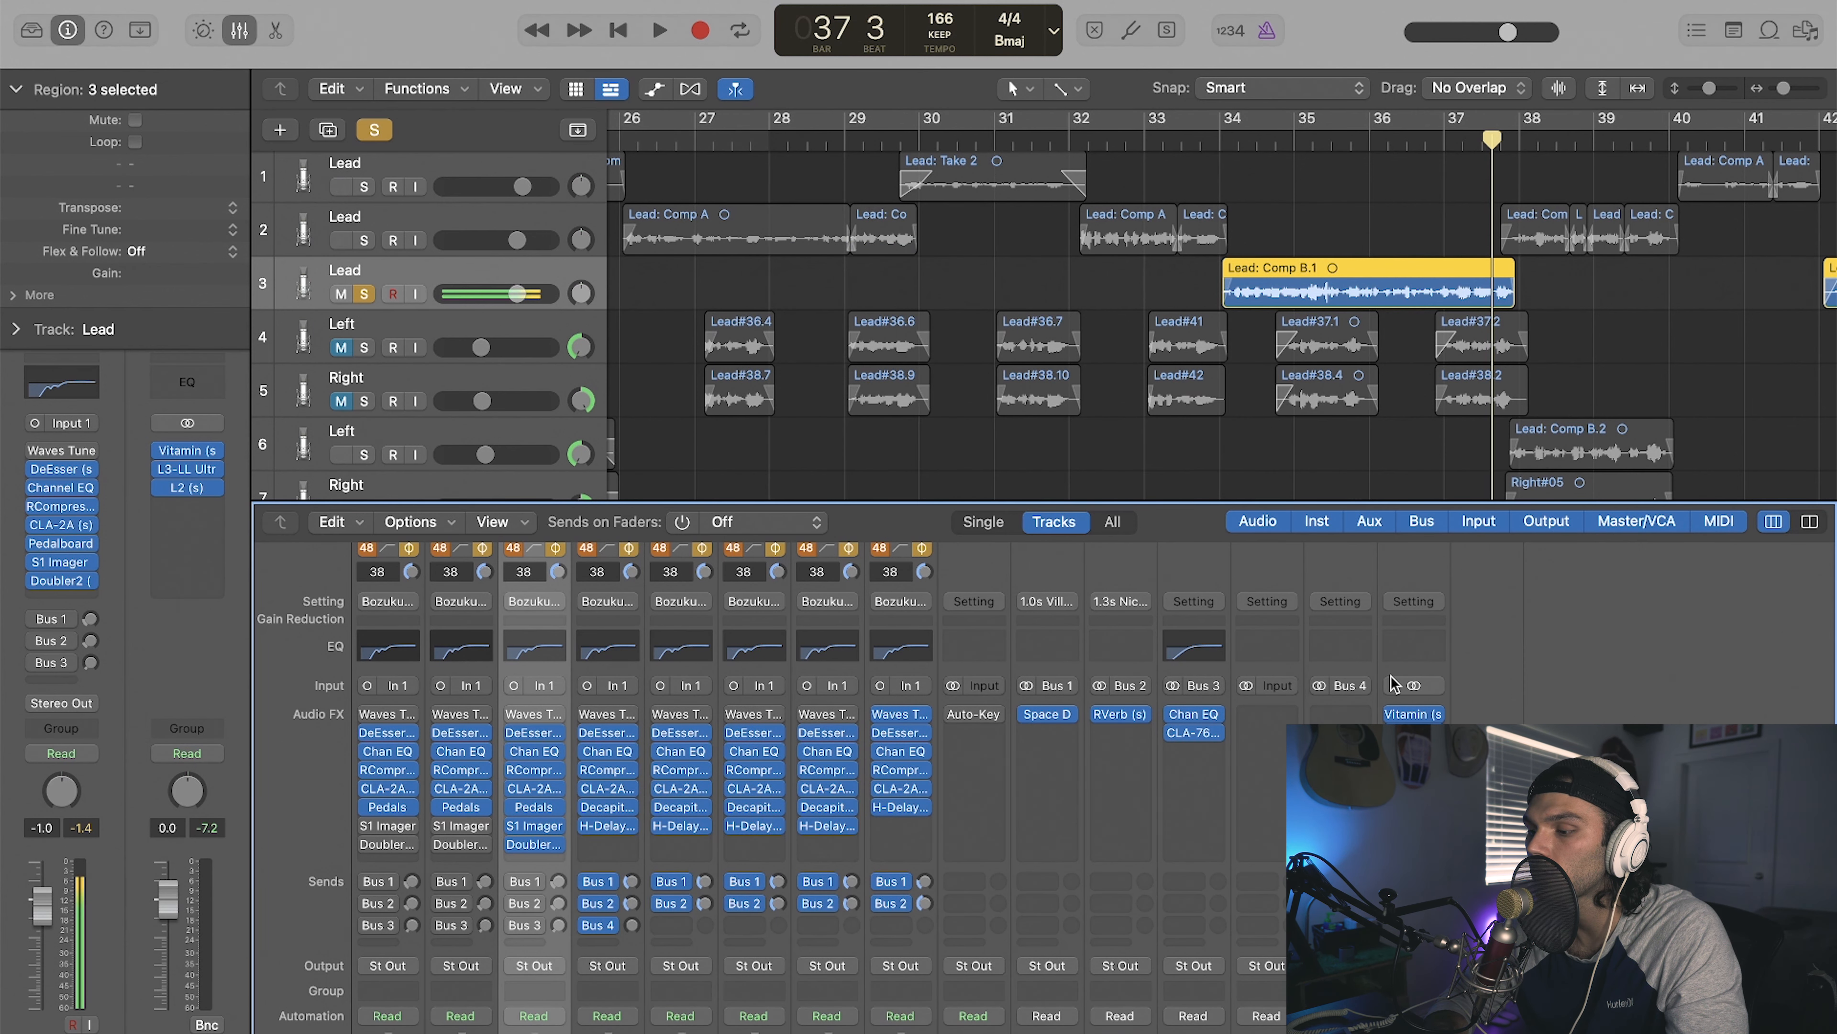
left_click(1341, 713)
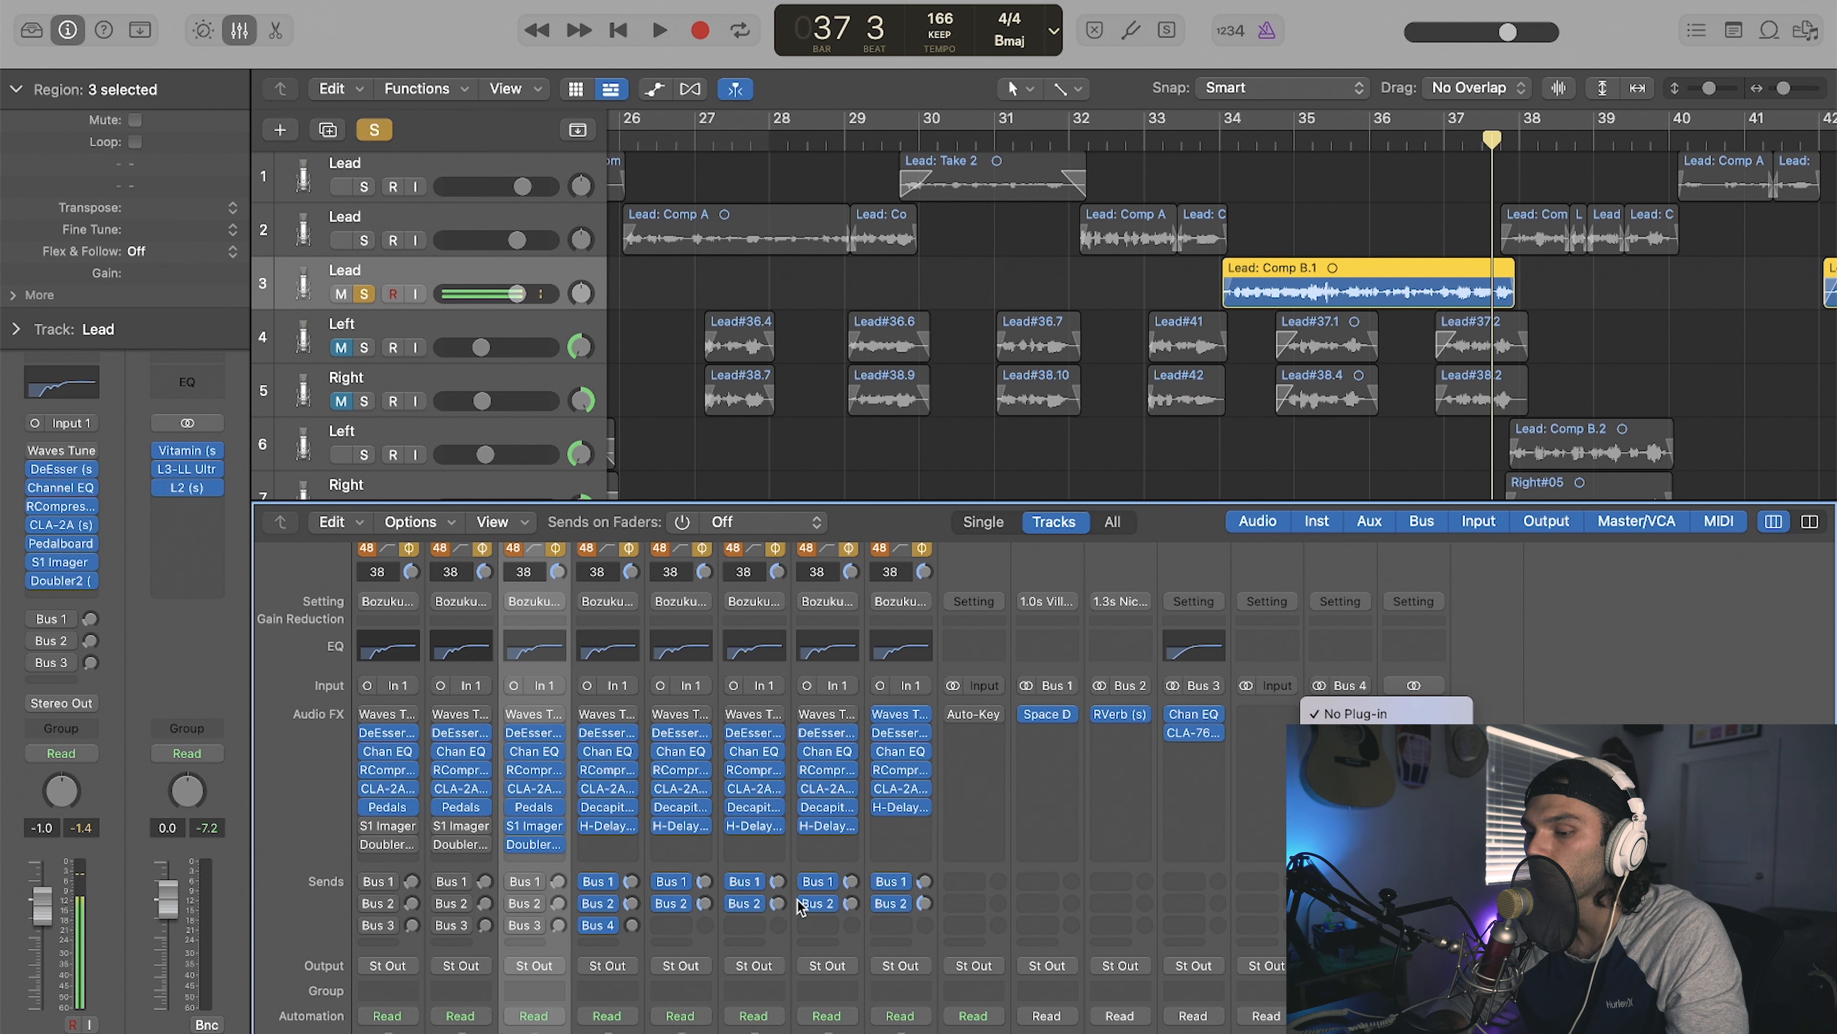
Step: Try the first Left track's Bus 4 send at -8.4 dB, lower it again, and switch the send off
left_click(530, 931)
left_click_drag(635, 924, 635, 911)
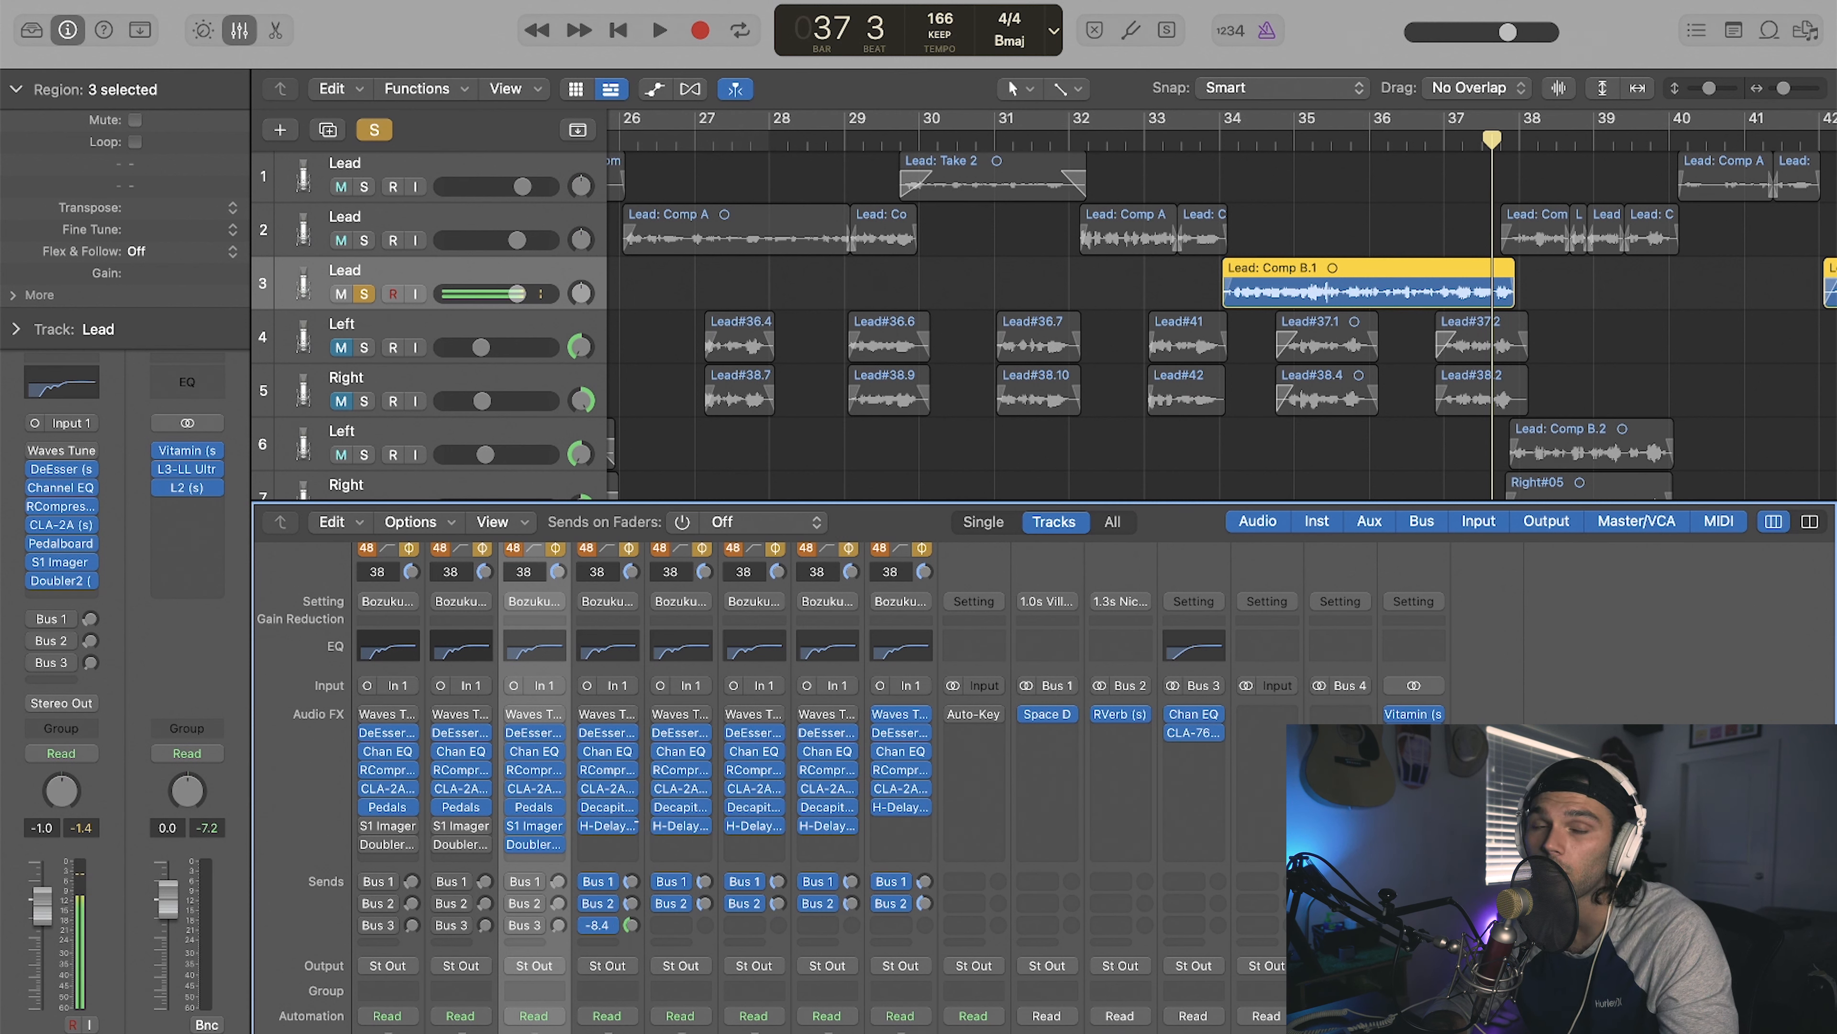
left_click_drag(636, 824, 636, 822)
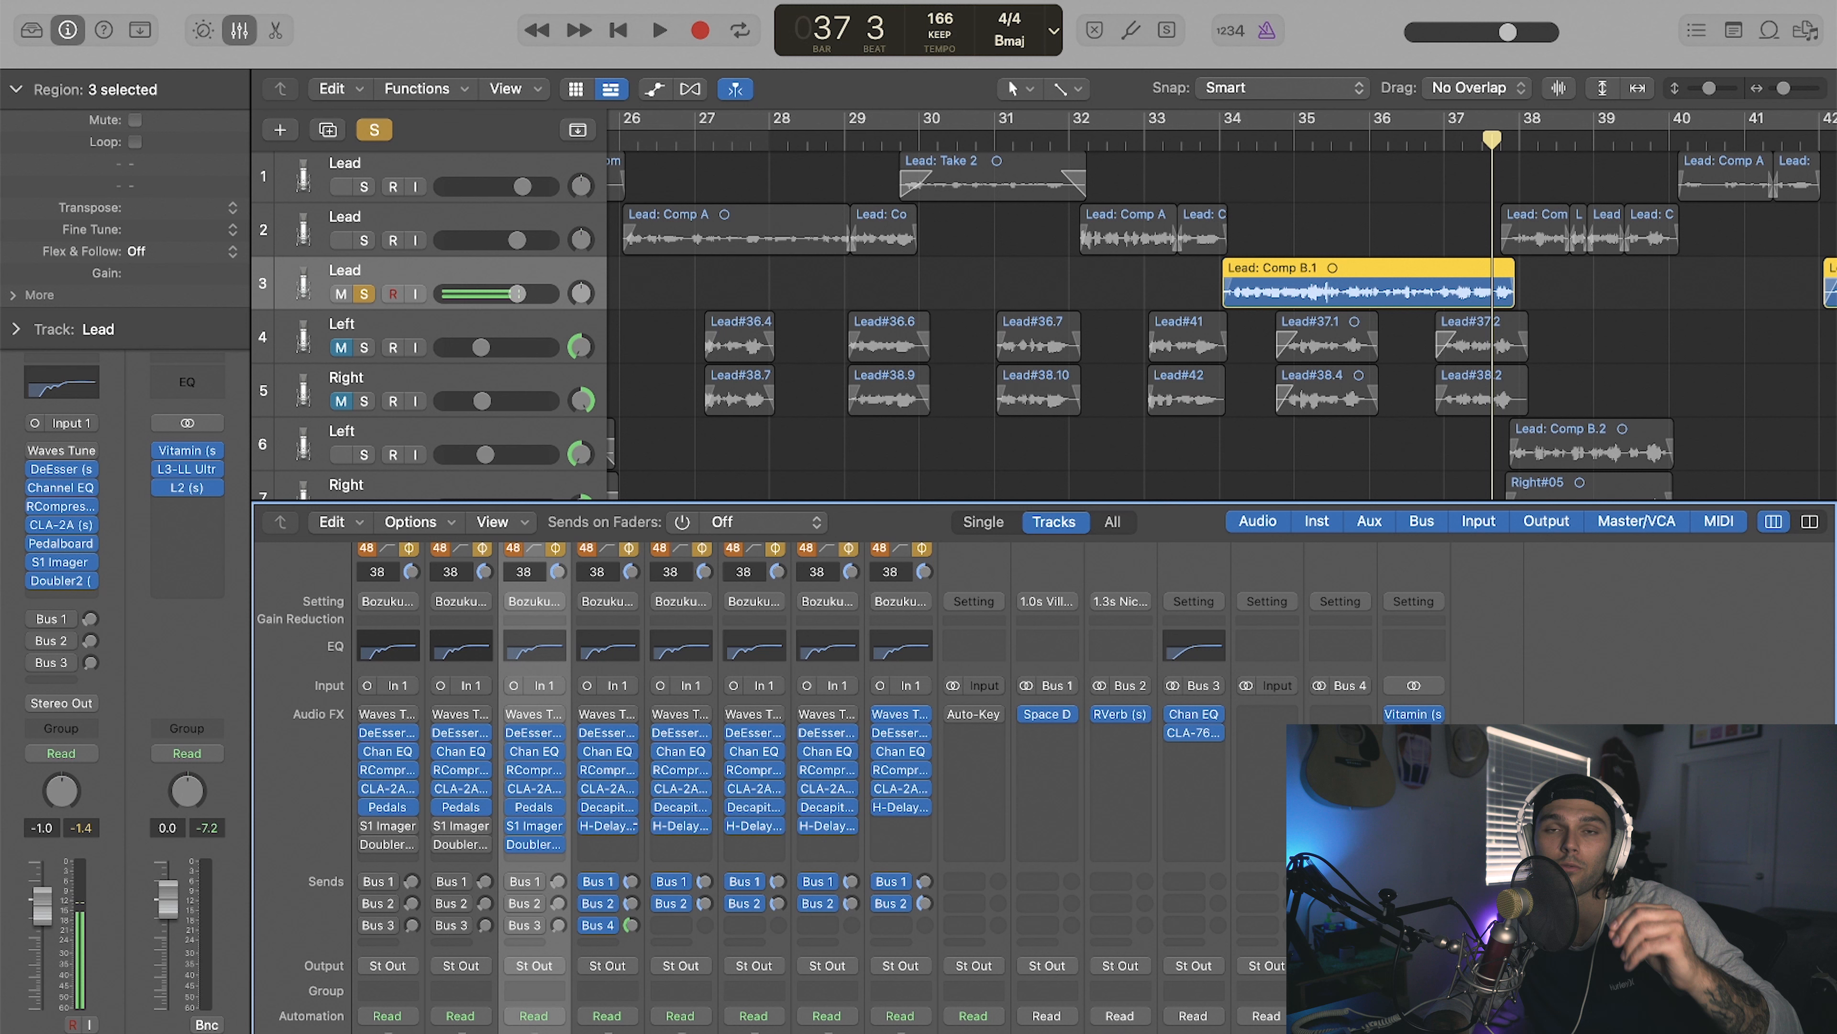
left_click_drag(637, 823, 634, 766)
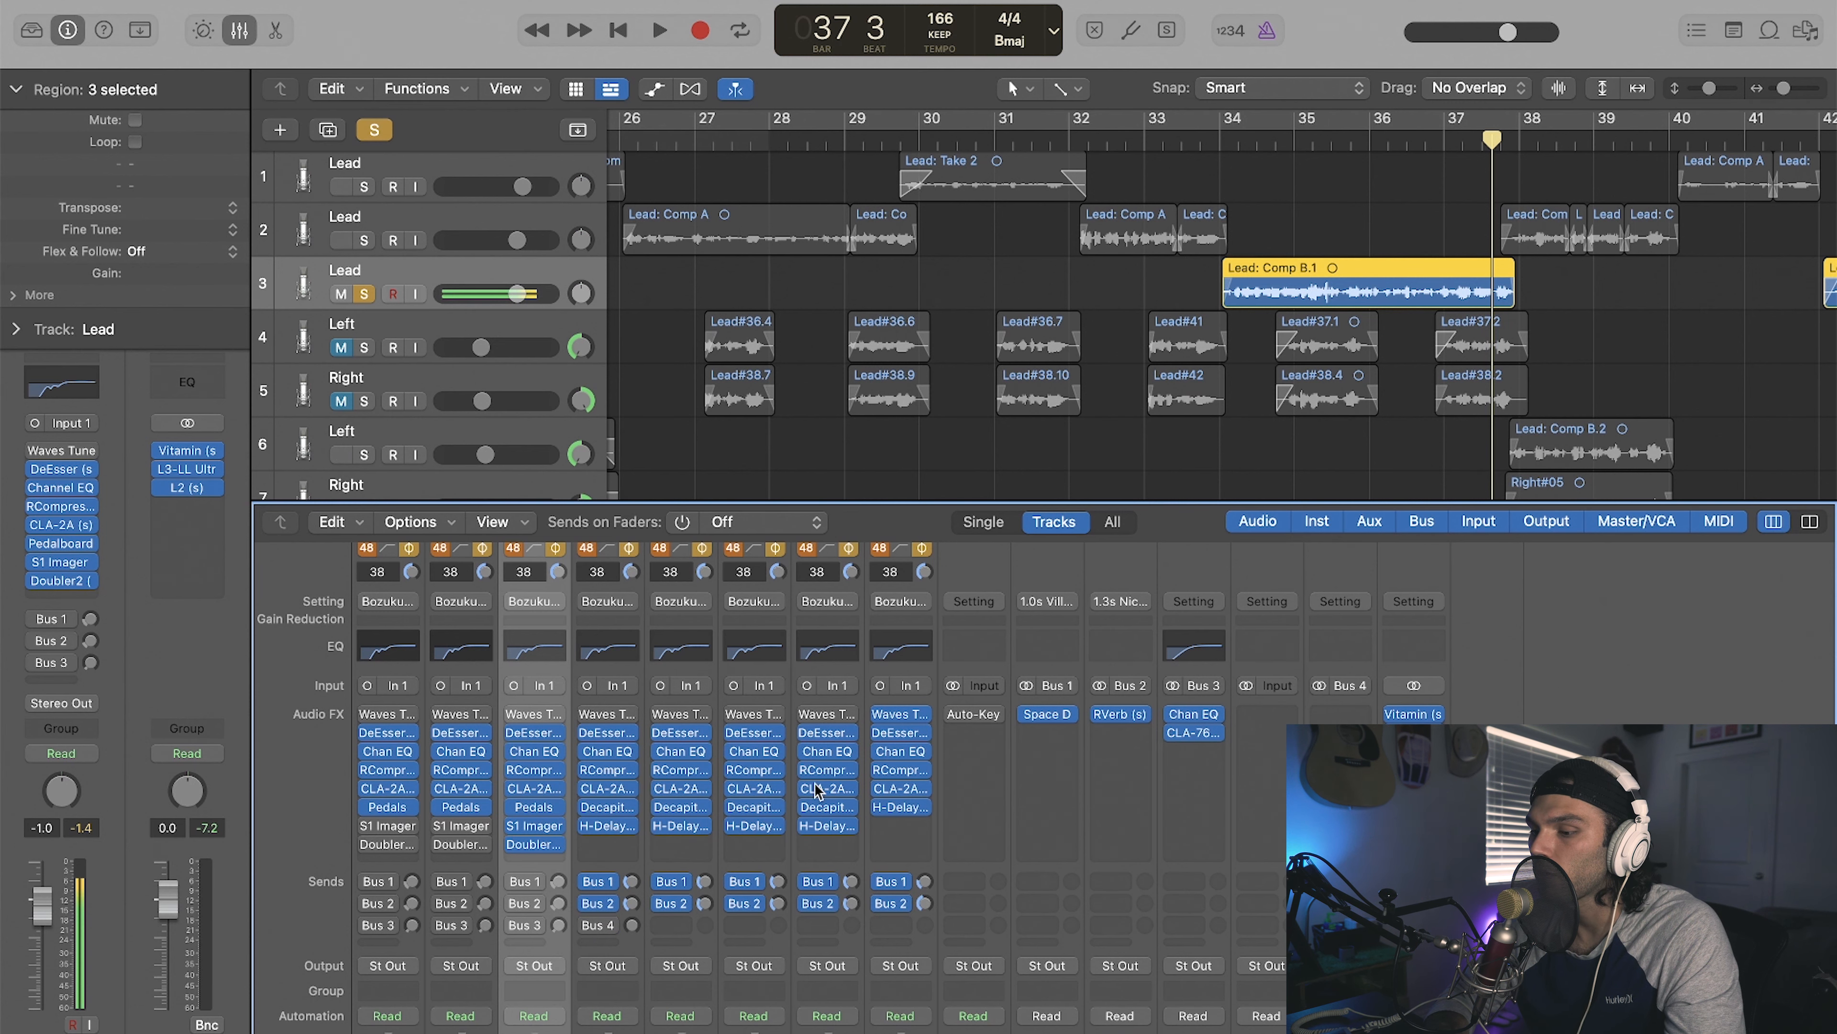
Step: Open Space Designer on the Bus 1 aux, look at its impulse response options and Small Spaces room presets, and close it
left_click(1048, 715)
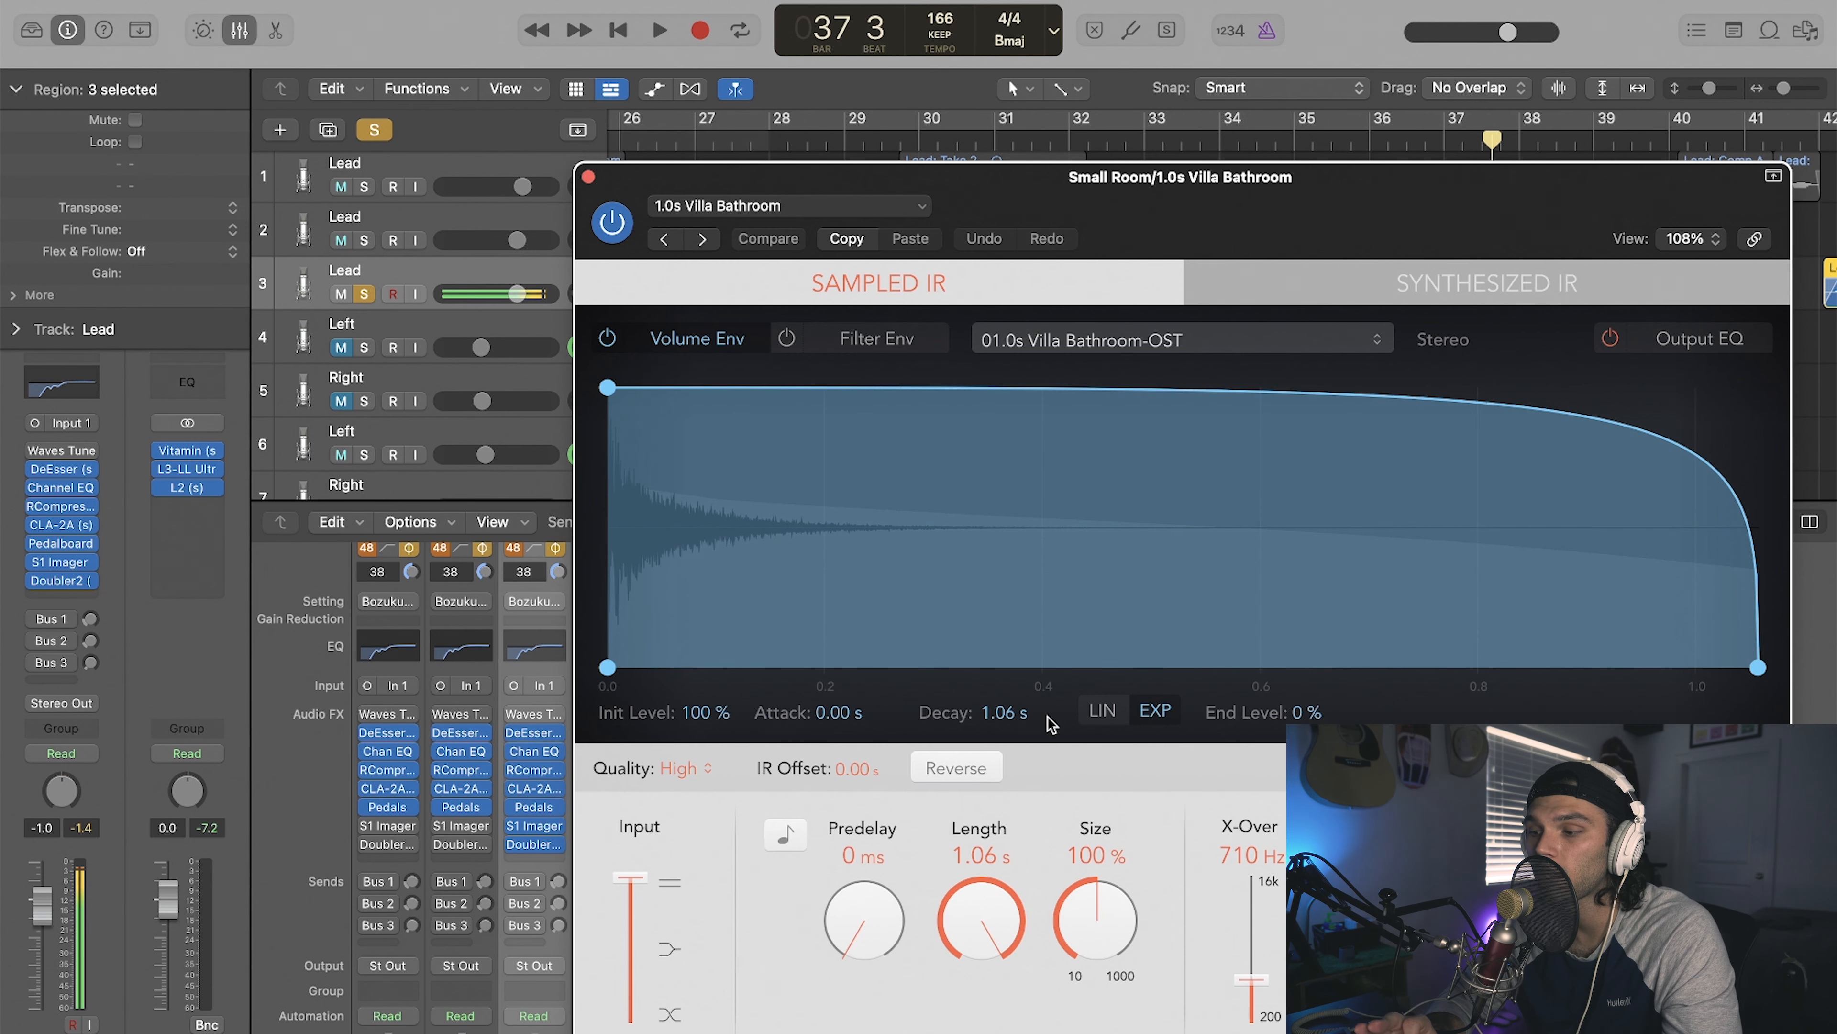
left_click_drag(1248, 186, 1210, 122)
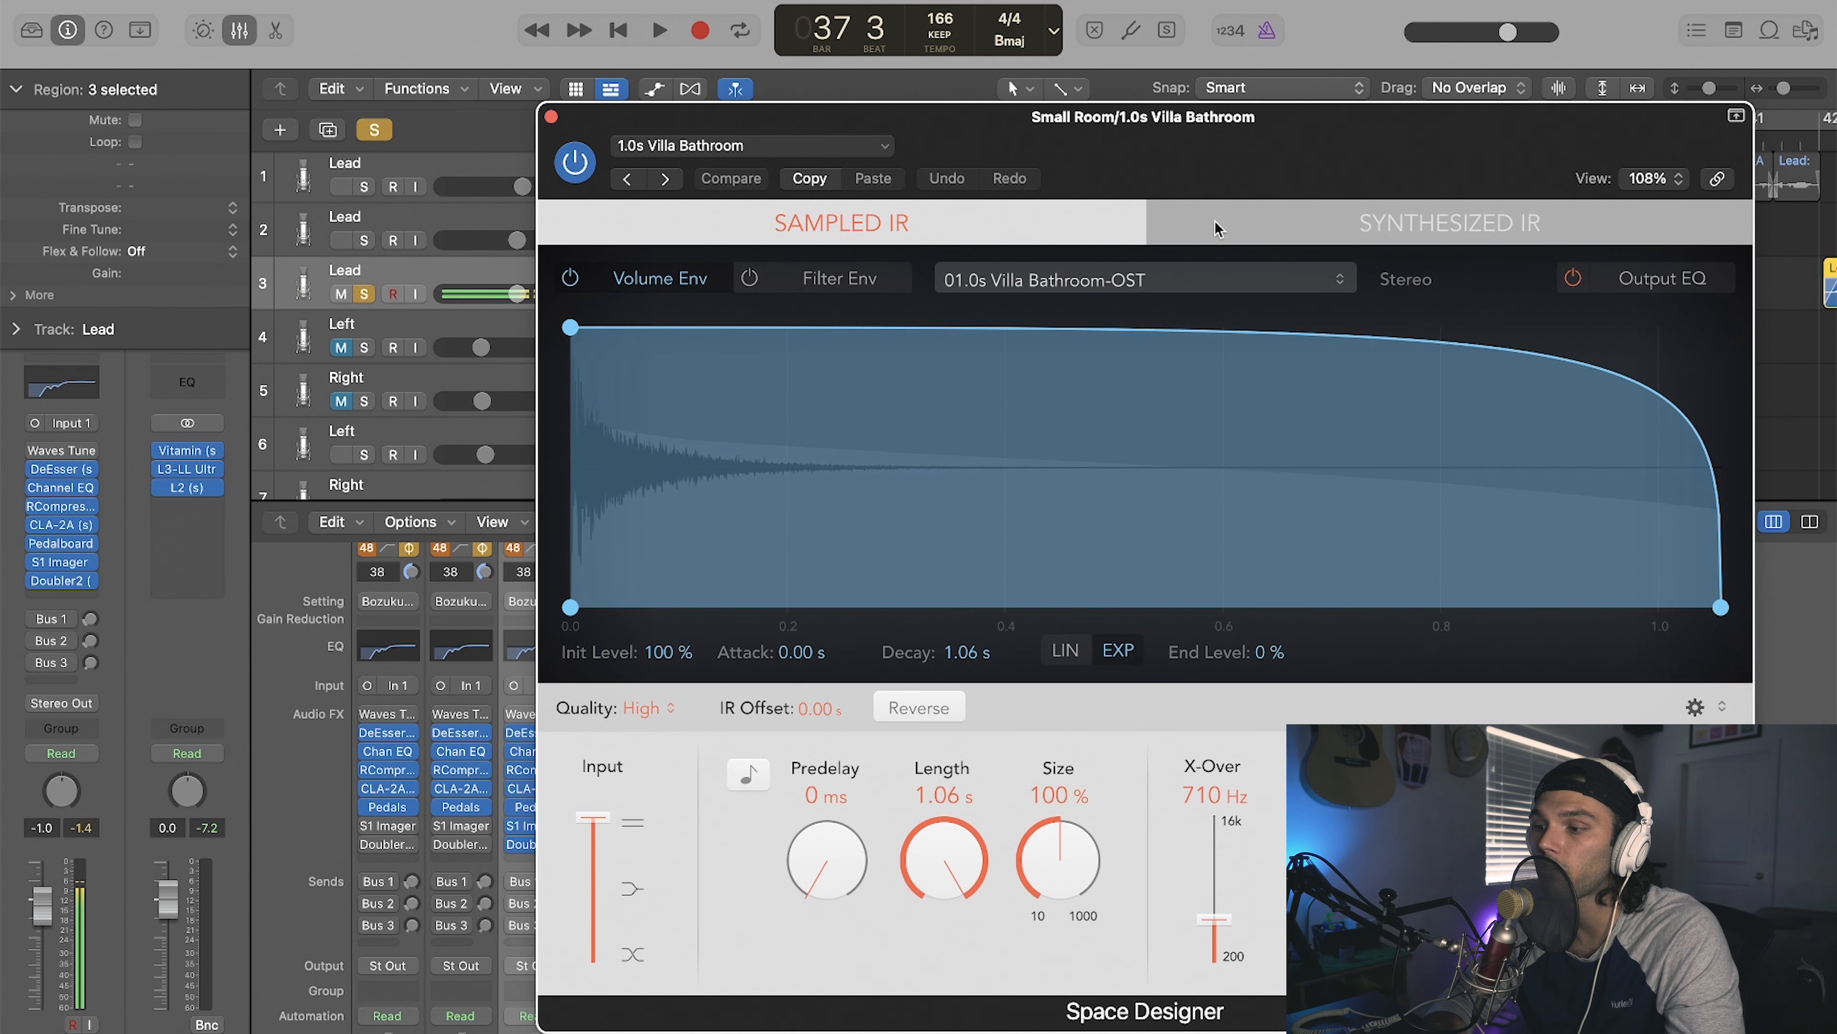
left_click(1179, 293)
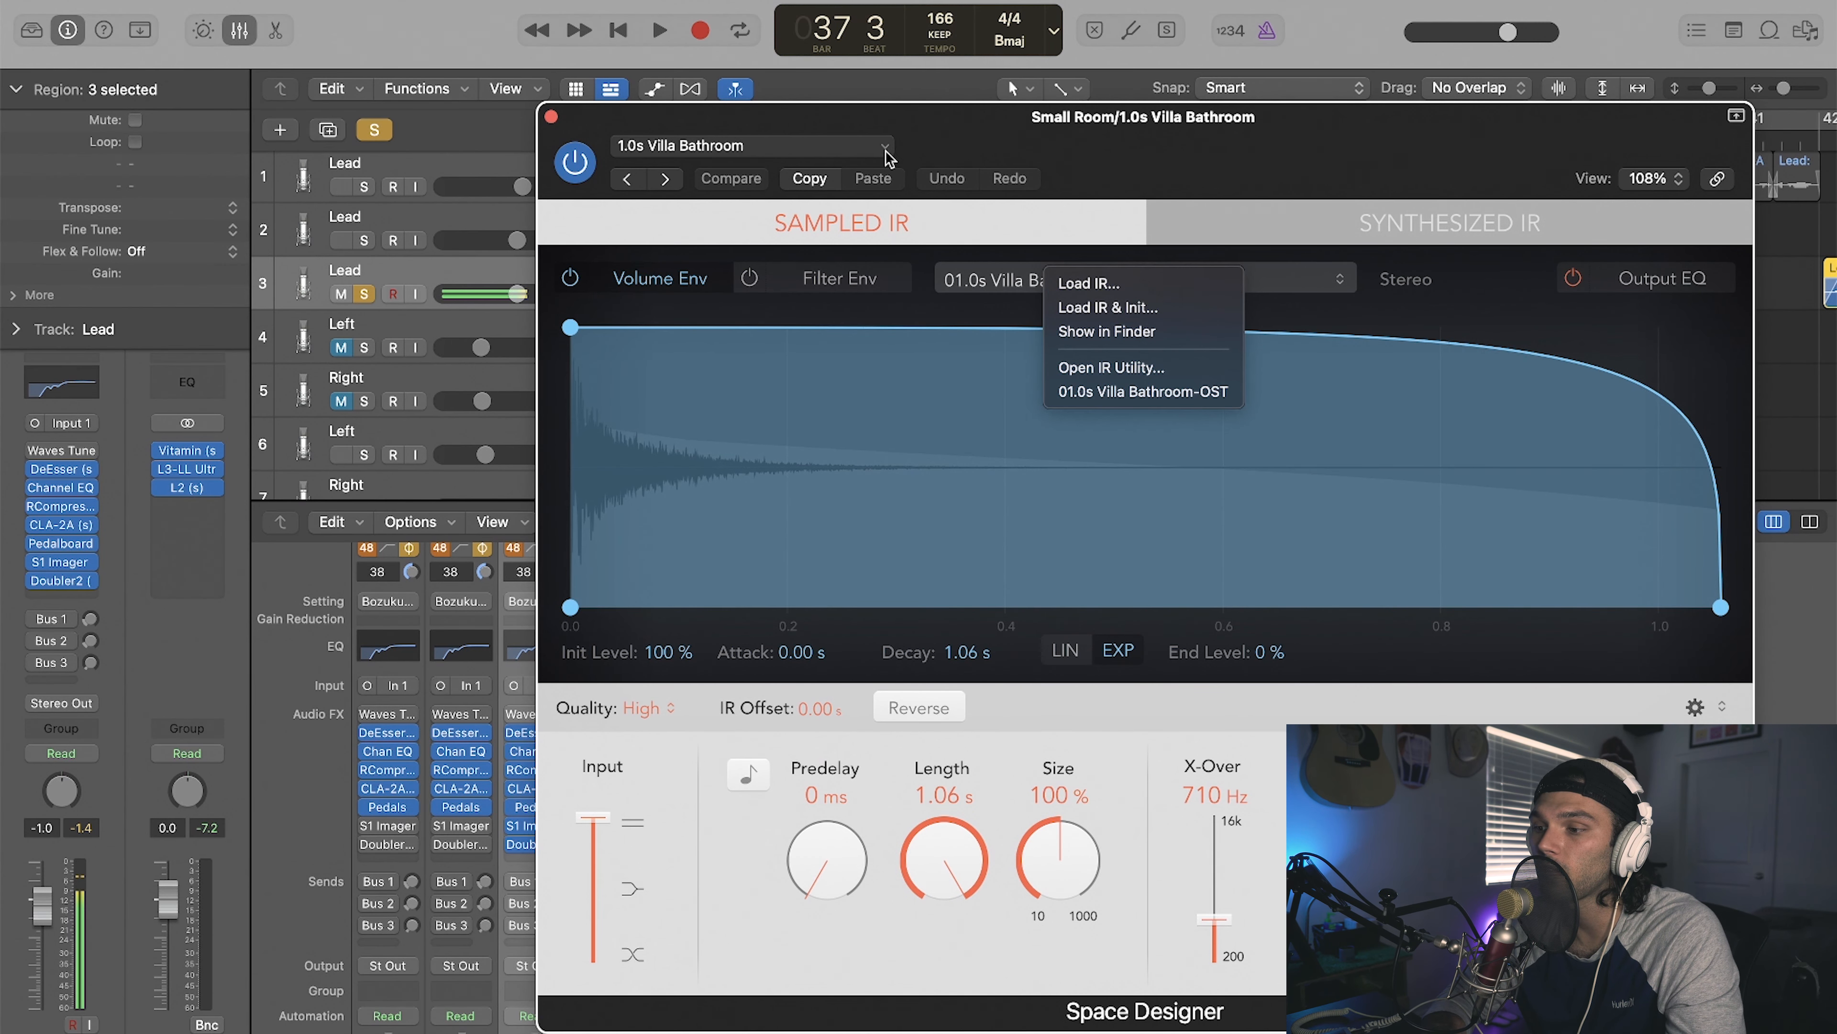
left_click(859, 139)
left_click(841, 149)
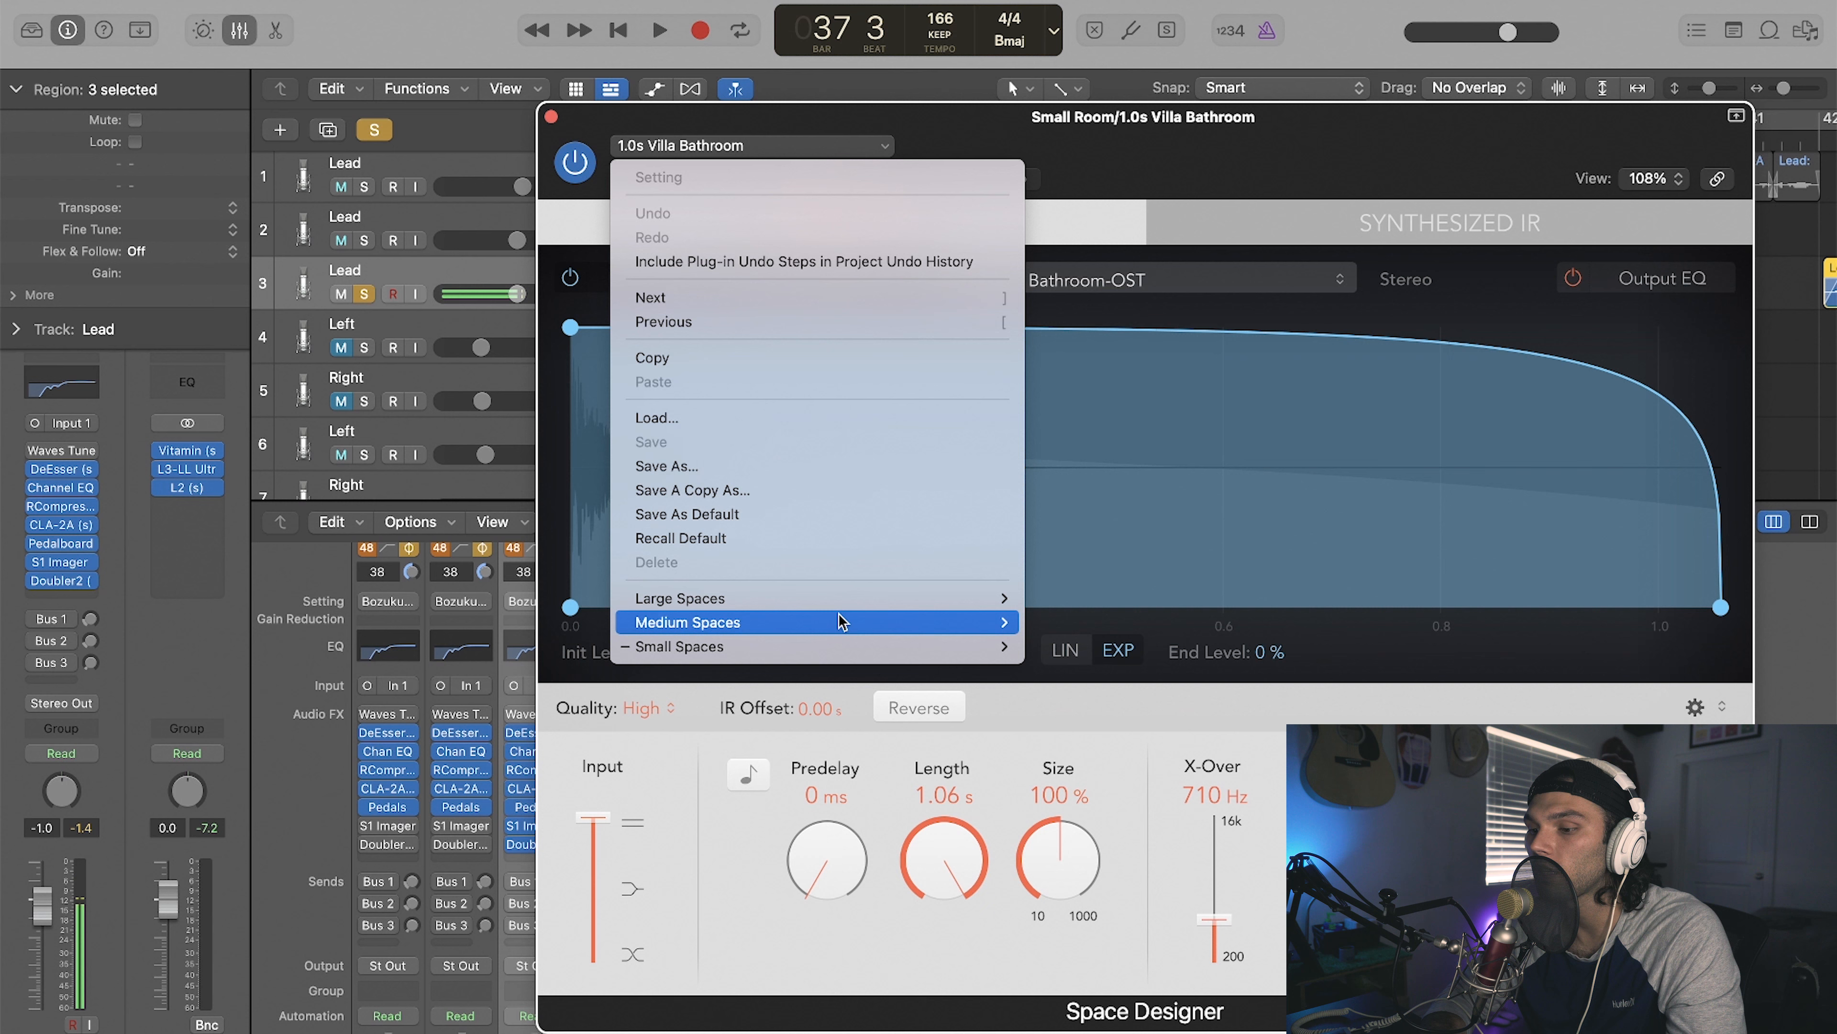
mouse_move(841, 646)
mouse_move(1063, 651)
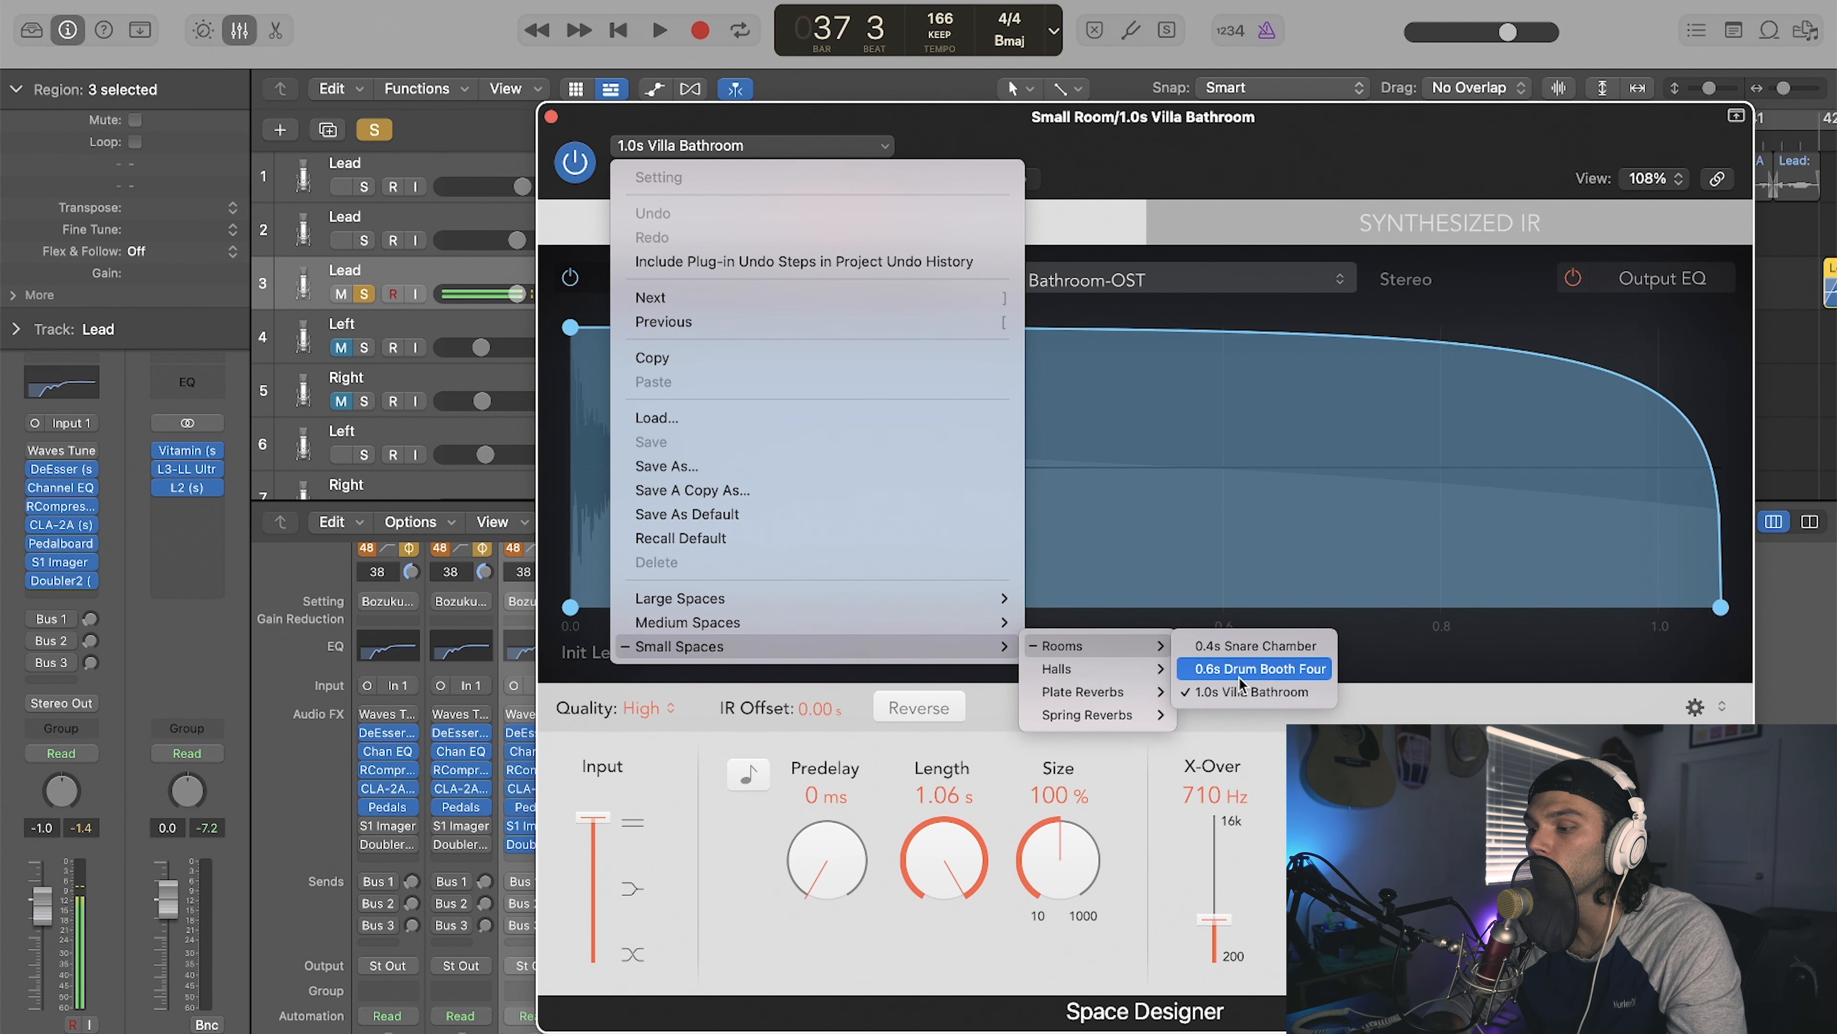
left_click(550, 116)
left_click(551, 117)
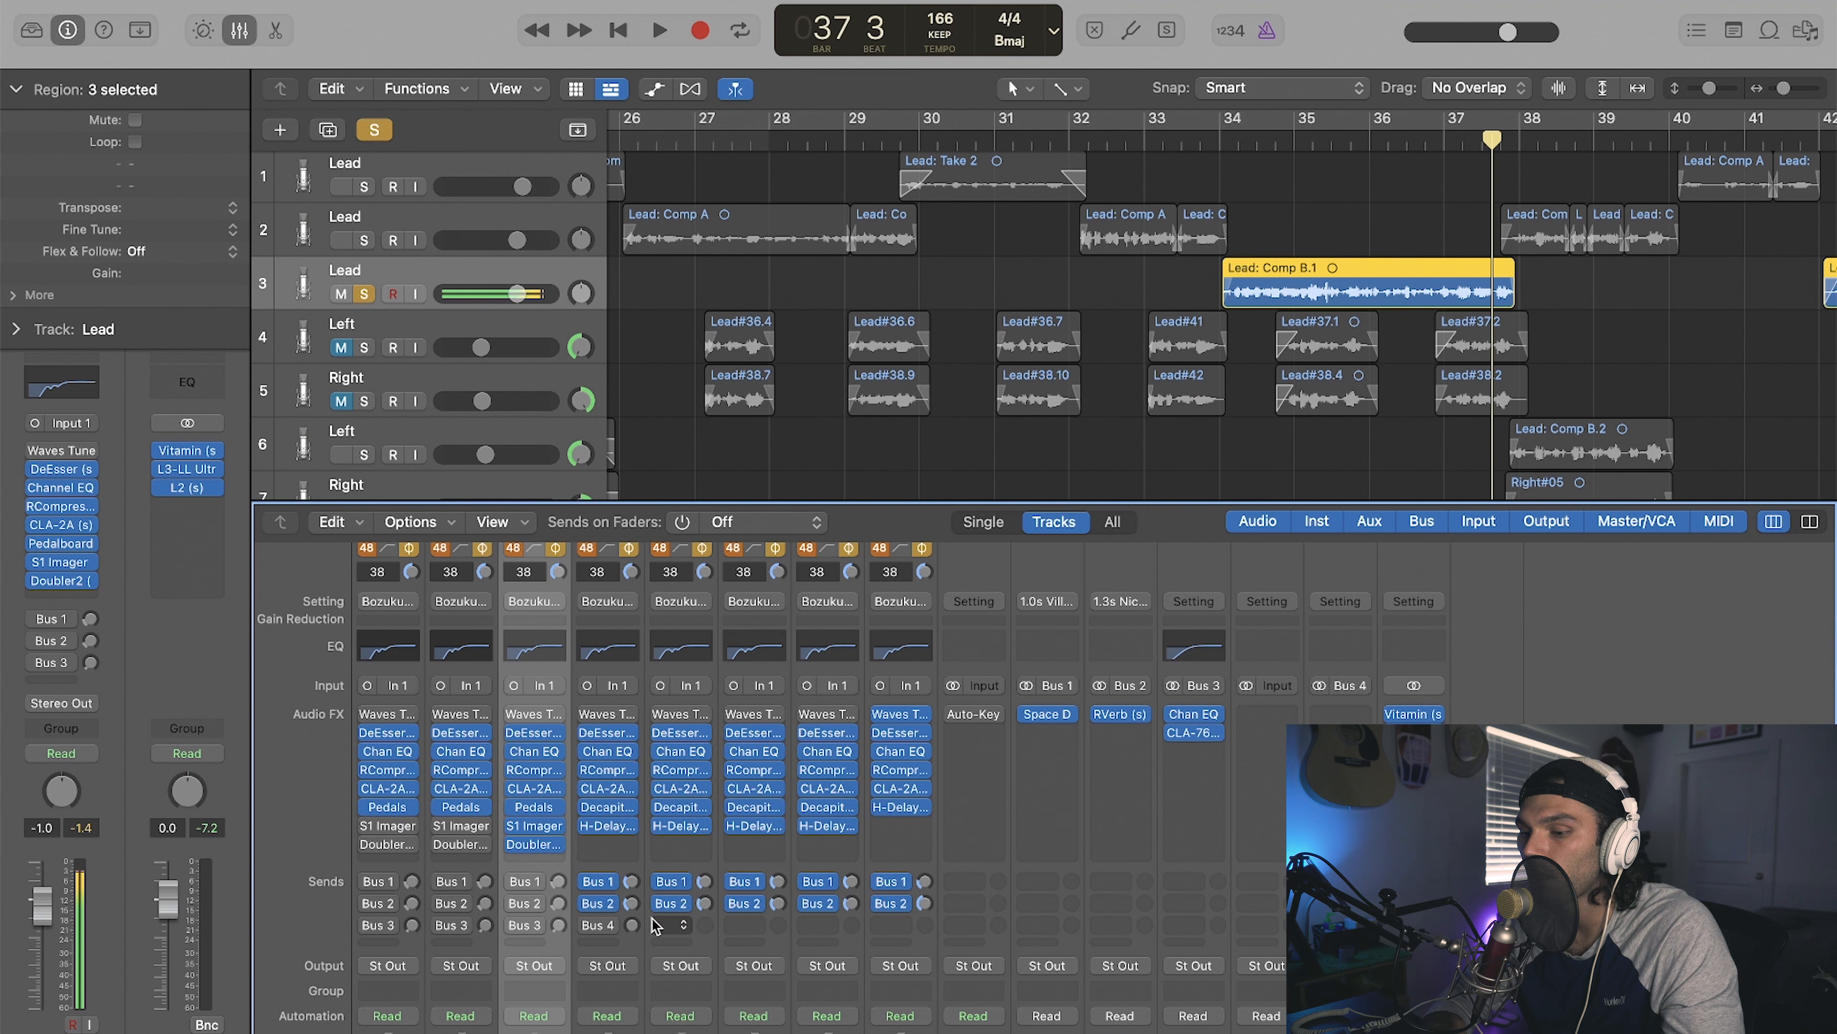
Step: Switch on the Bus 1 sends on the three Lead tracks, plus S1 Imager and Doubler2 on the first two
left_click(558, 881)
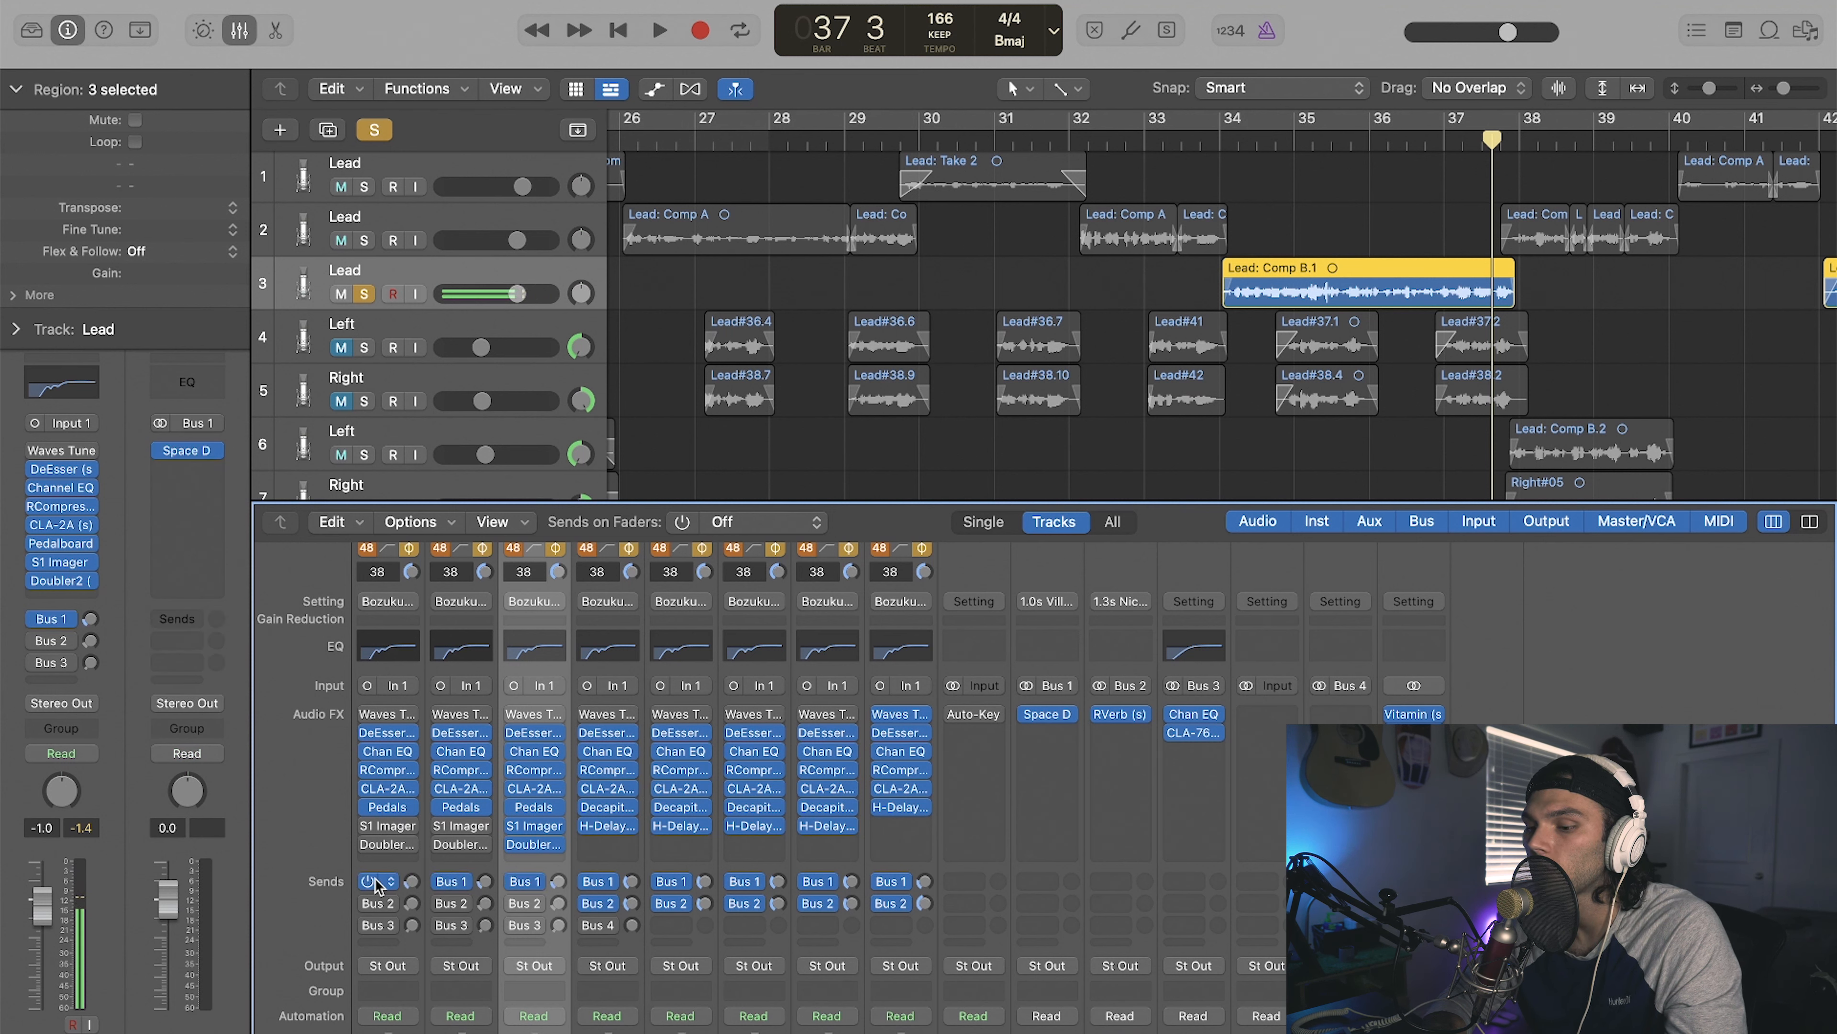
left_click(363, 841)
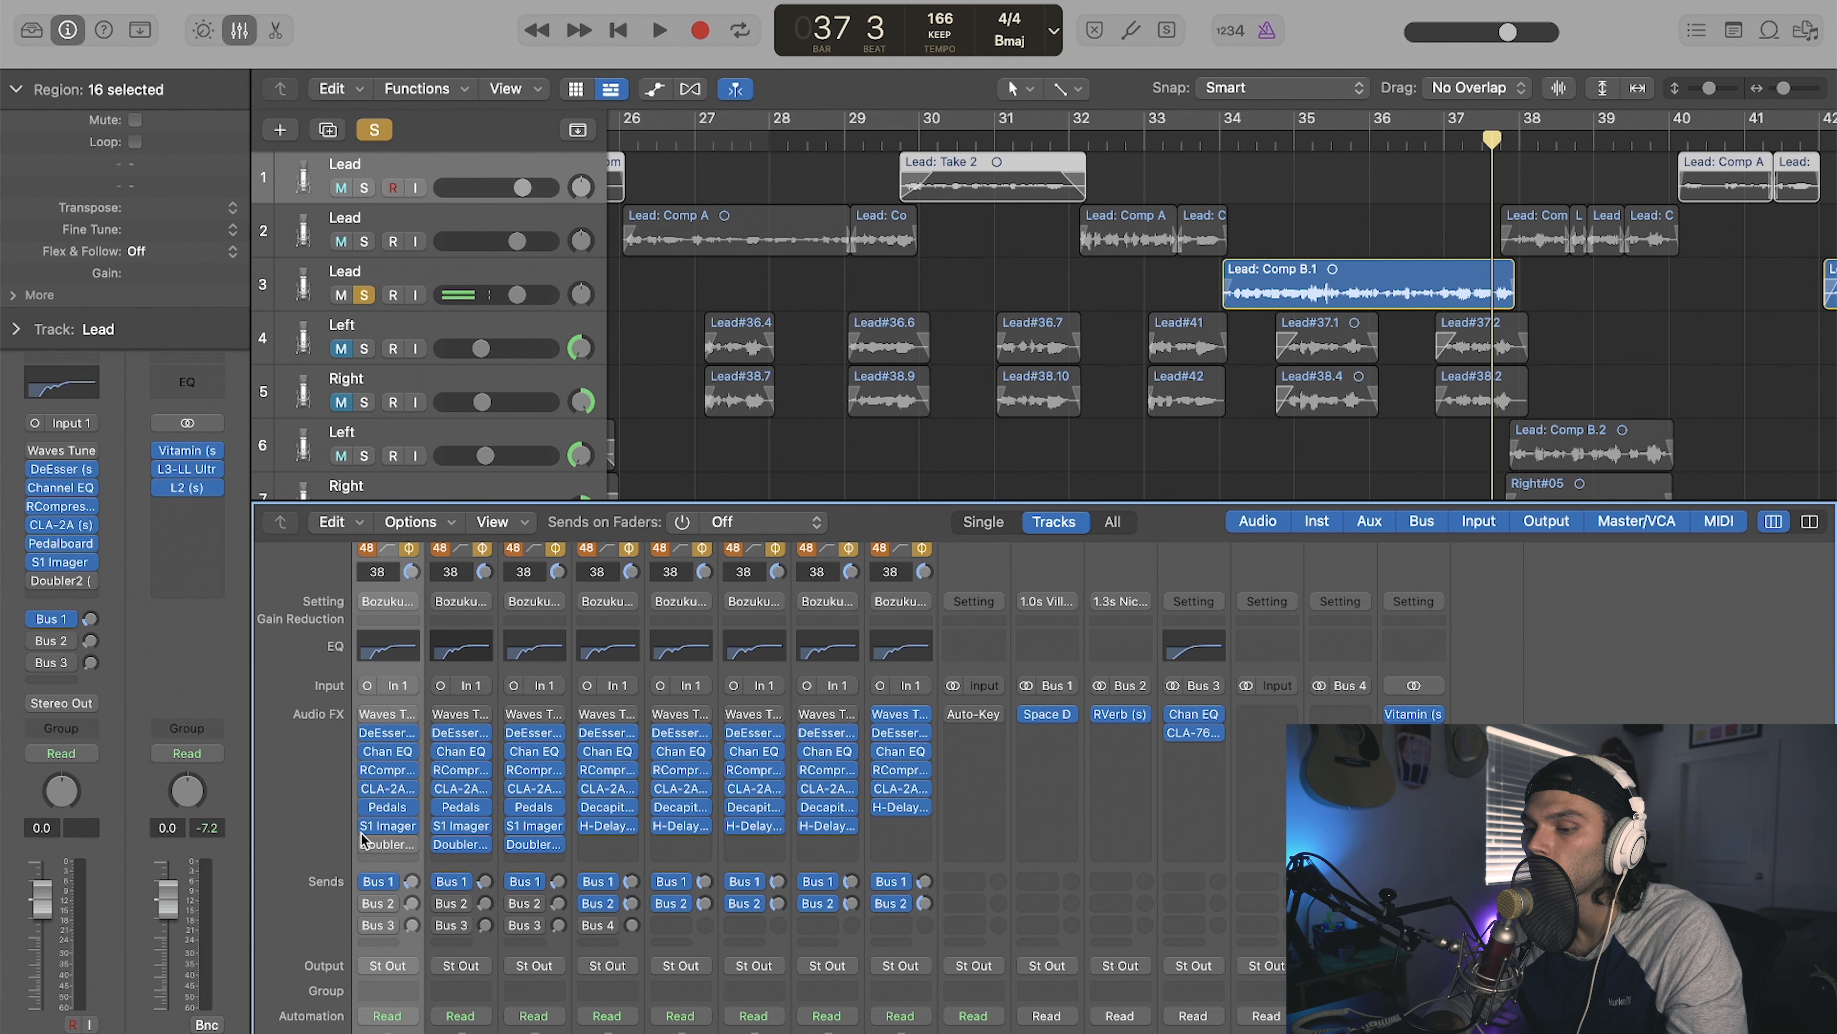
left_click(366, 846)
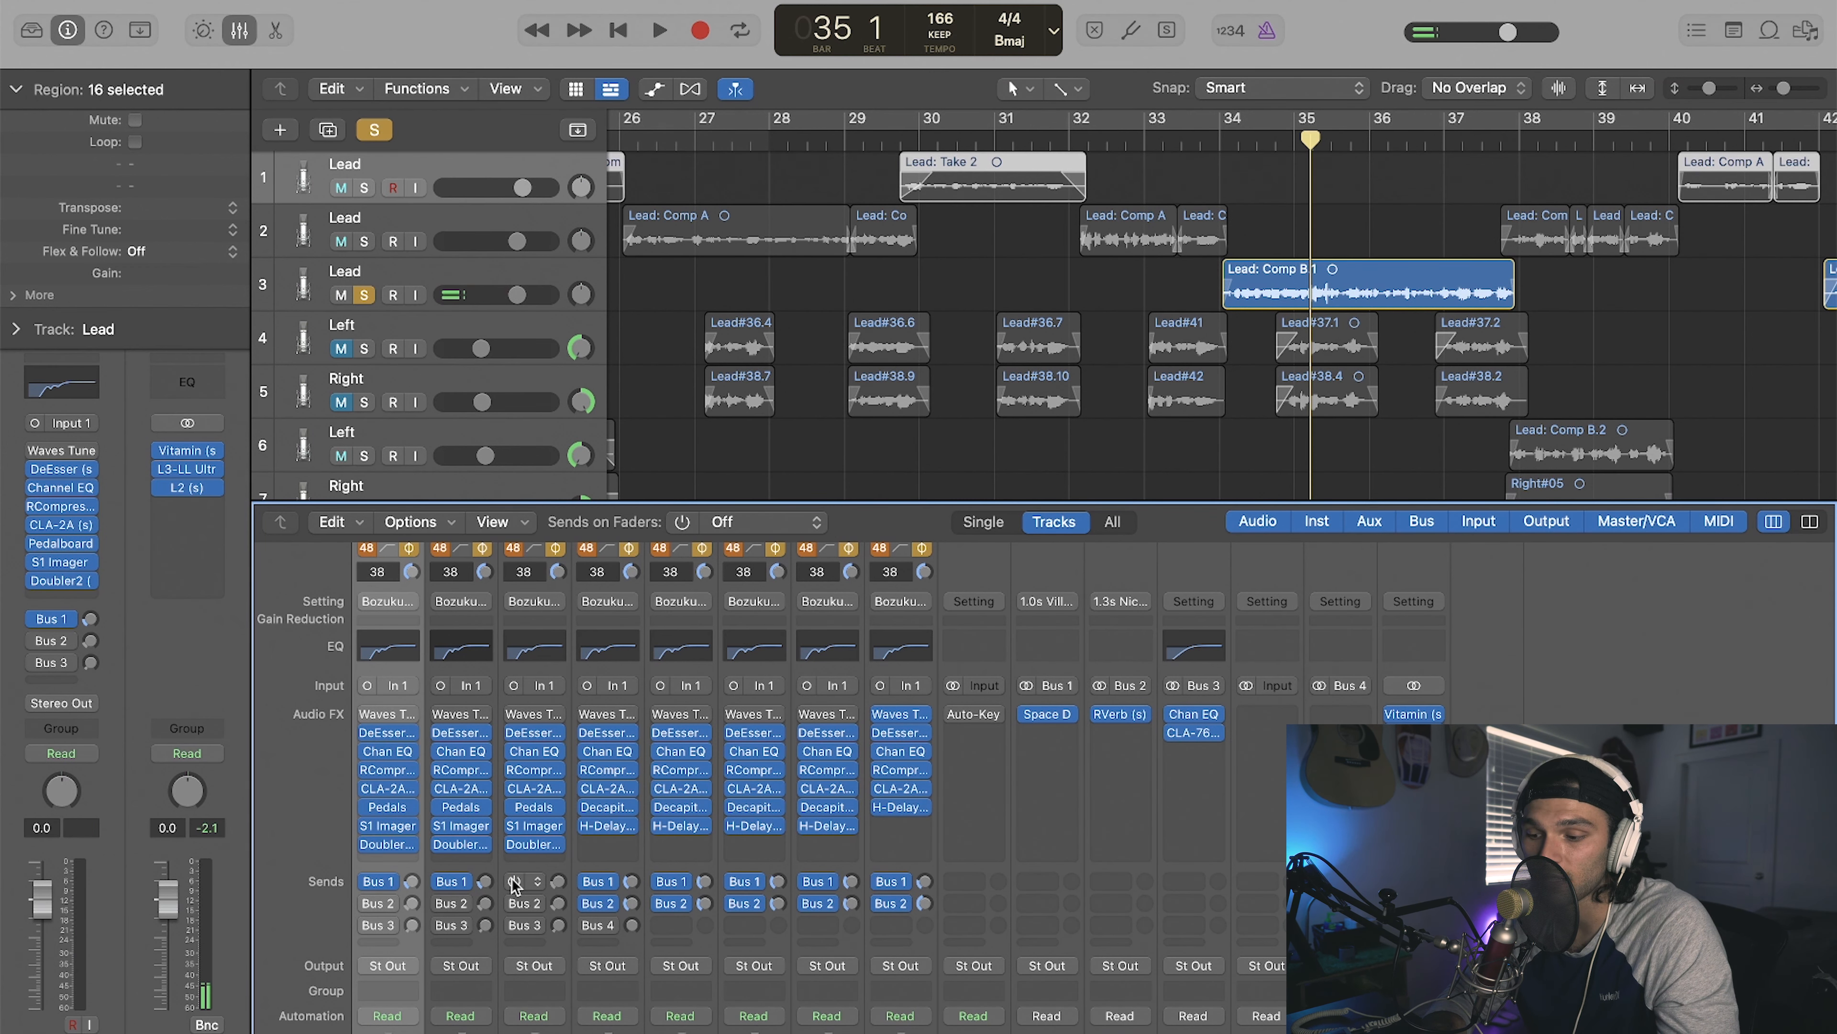
left_click(517, 882, "super")
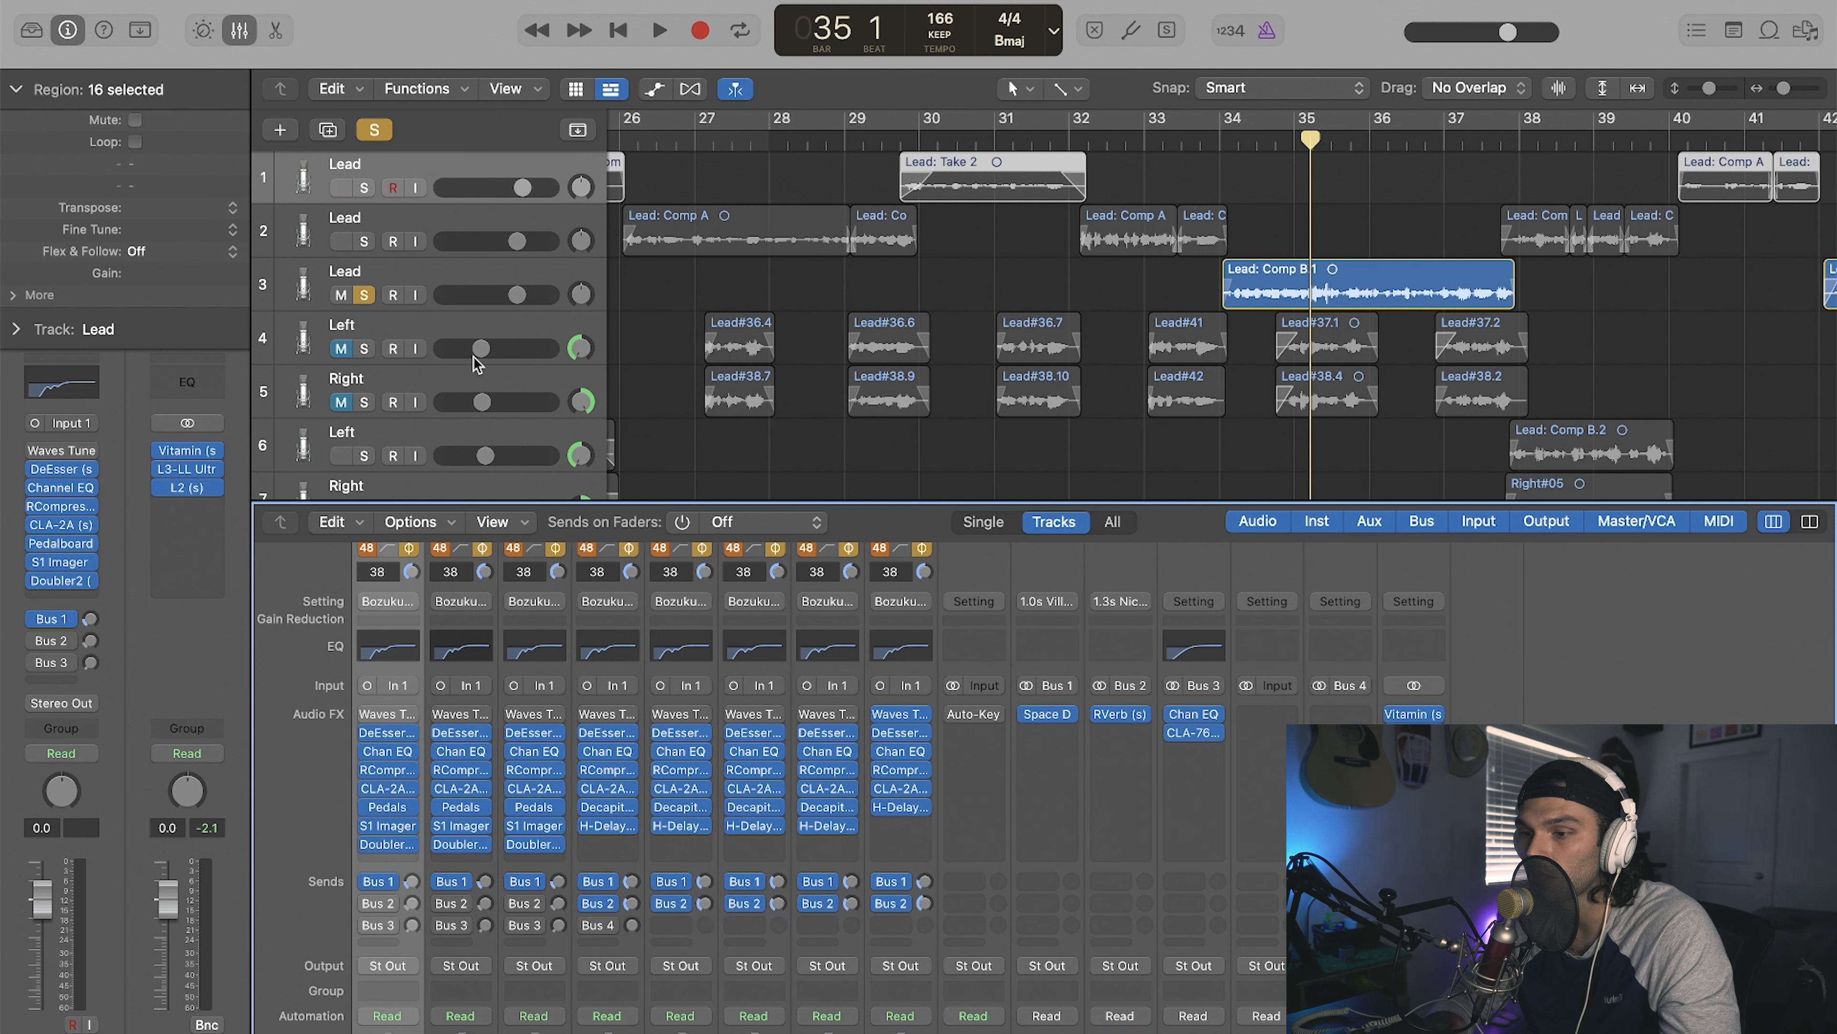
Step: Audition the third Lead track while varying its Bus 1 send level, and stop playback before bar 42
left_click(442, 288)
key("space")
mouse_move(560, 881)
left_mouse_down()
mouse_move(552, 762)
mouse_move(553, 886)
left_mouse_up()
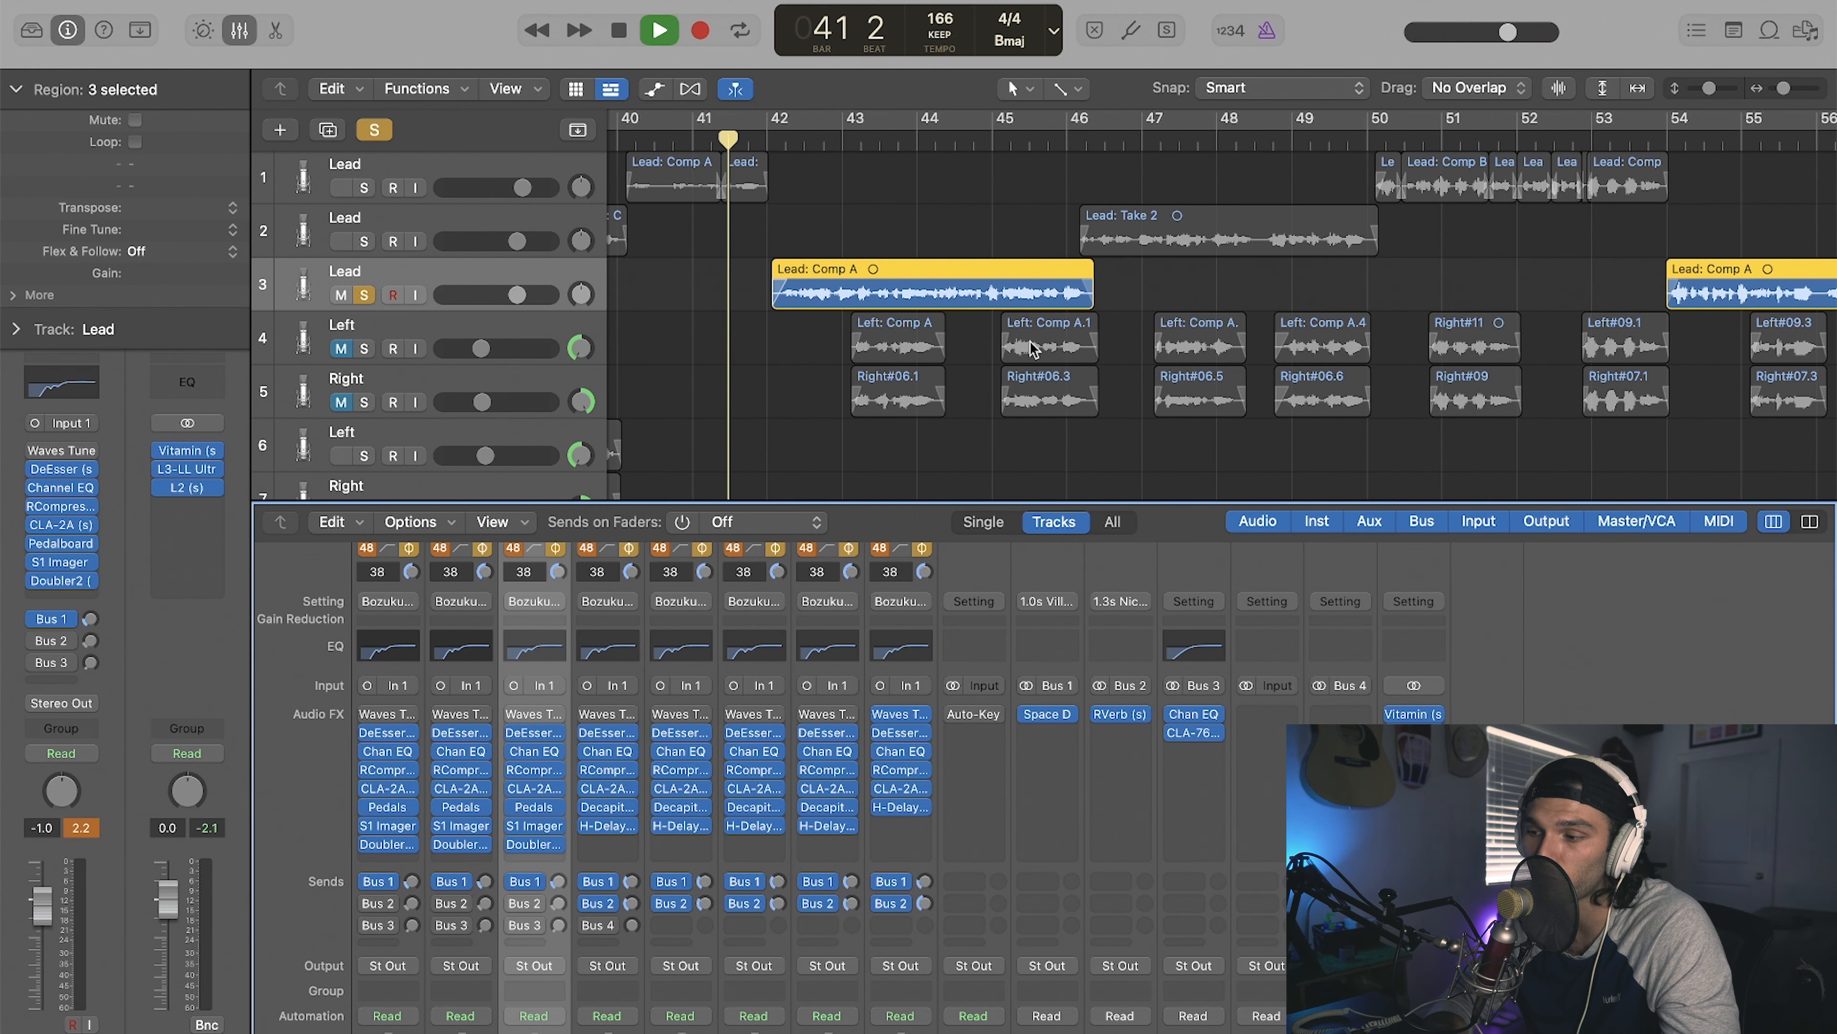
left_click(996, 239)
key("space")
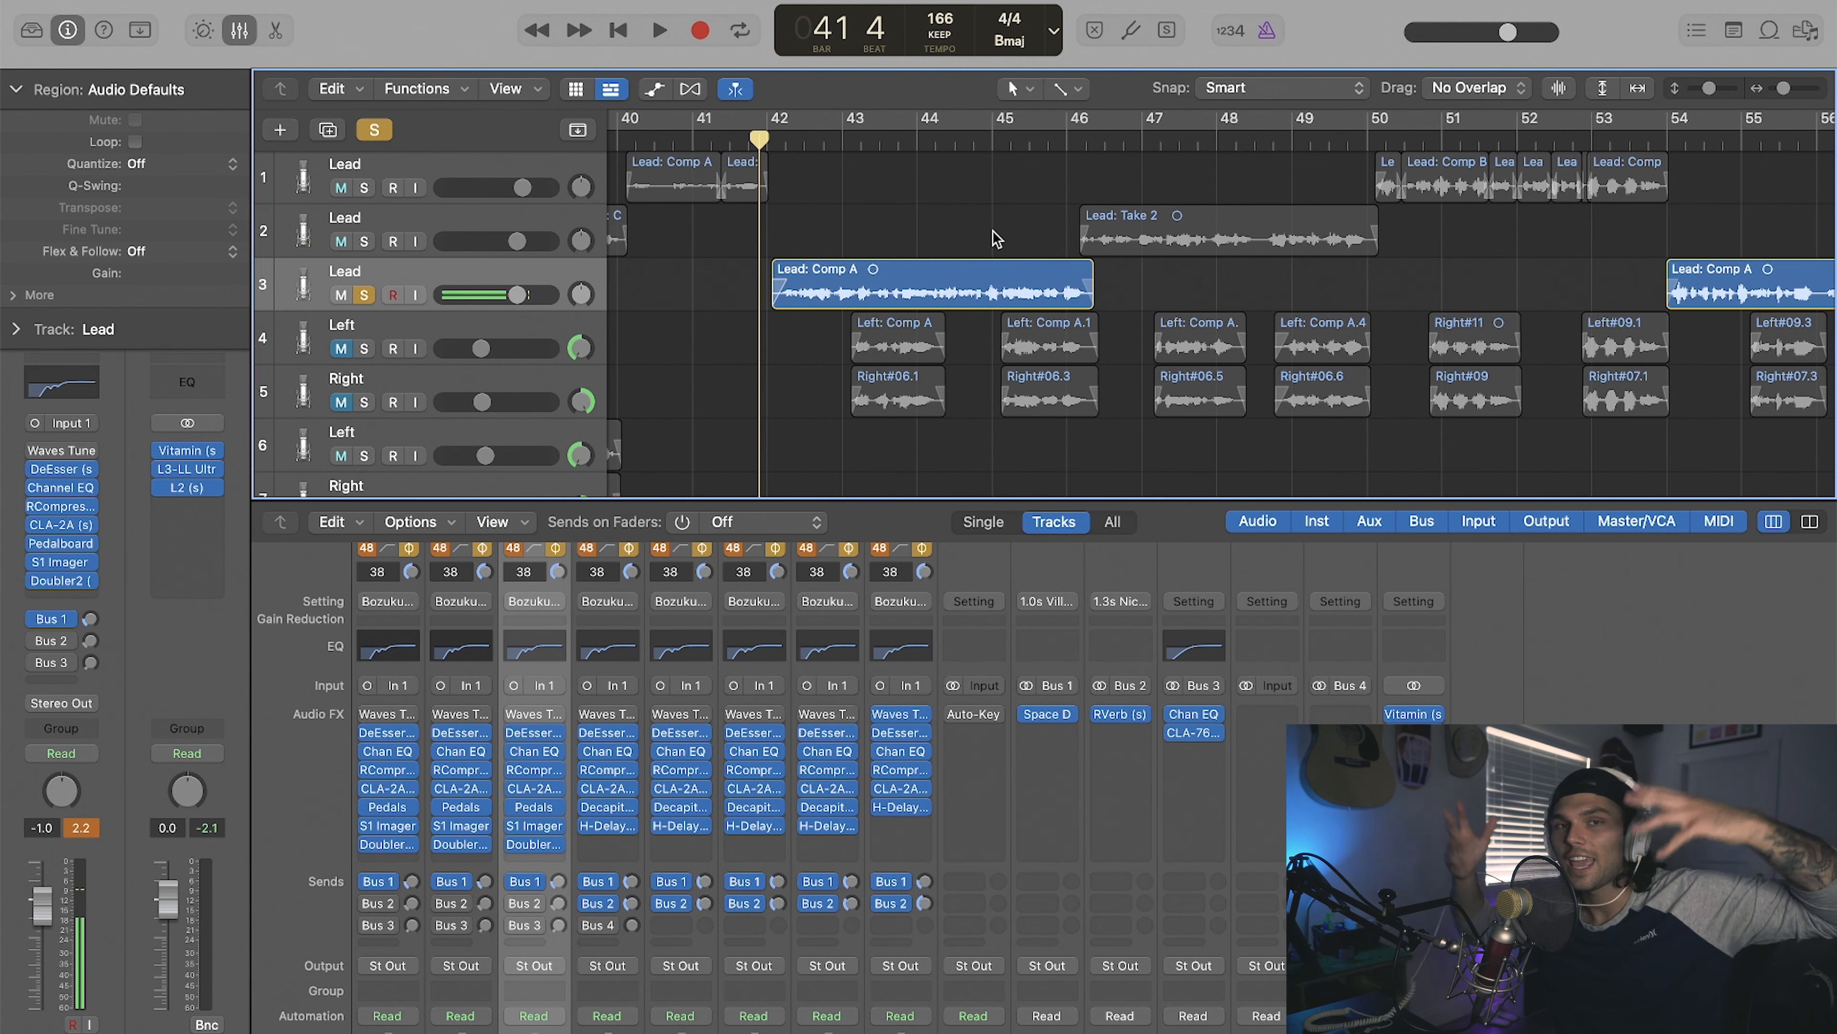
Step: Switch on the third Lead track's Bus 2 send and open RVerb on the Bus 2 aux
scroll(997, 238, "left", 10)
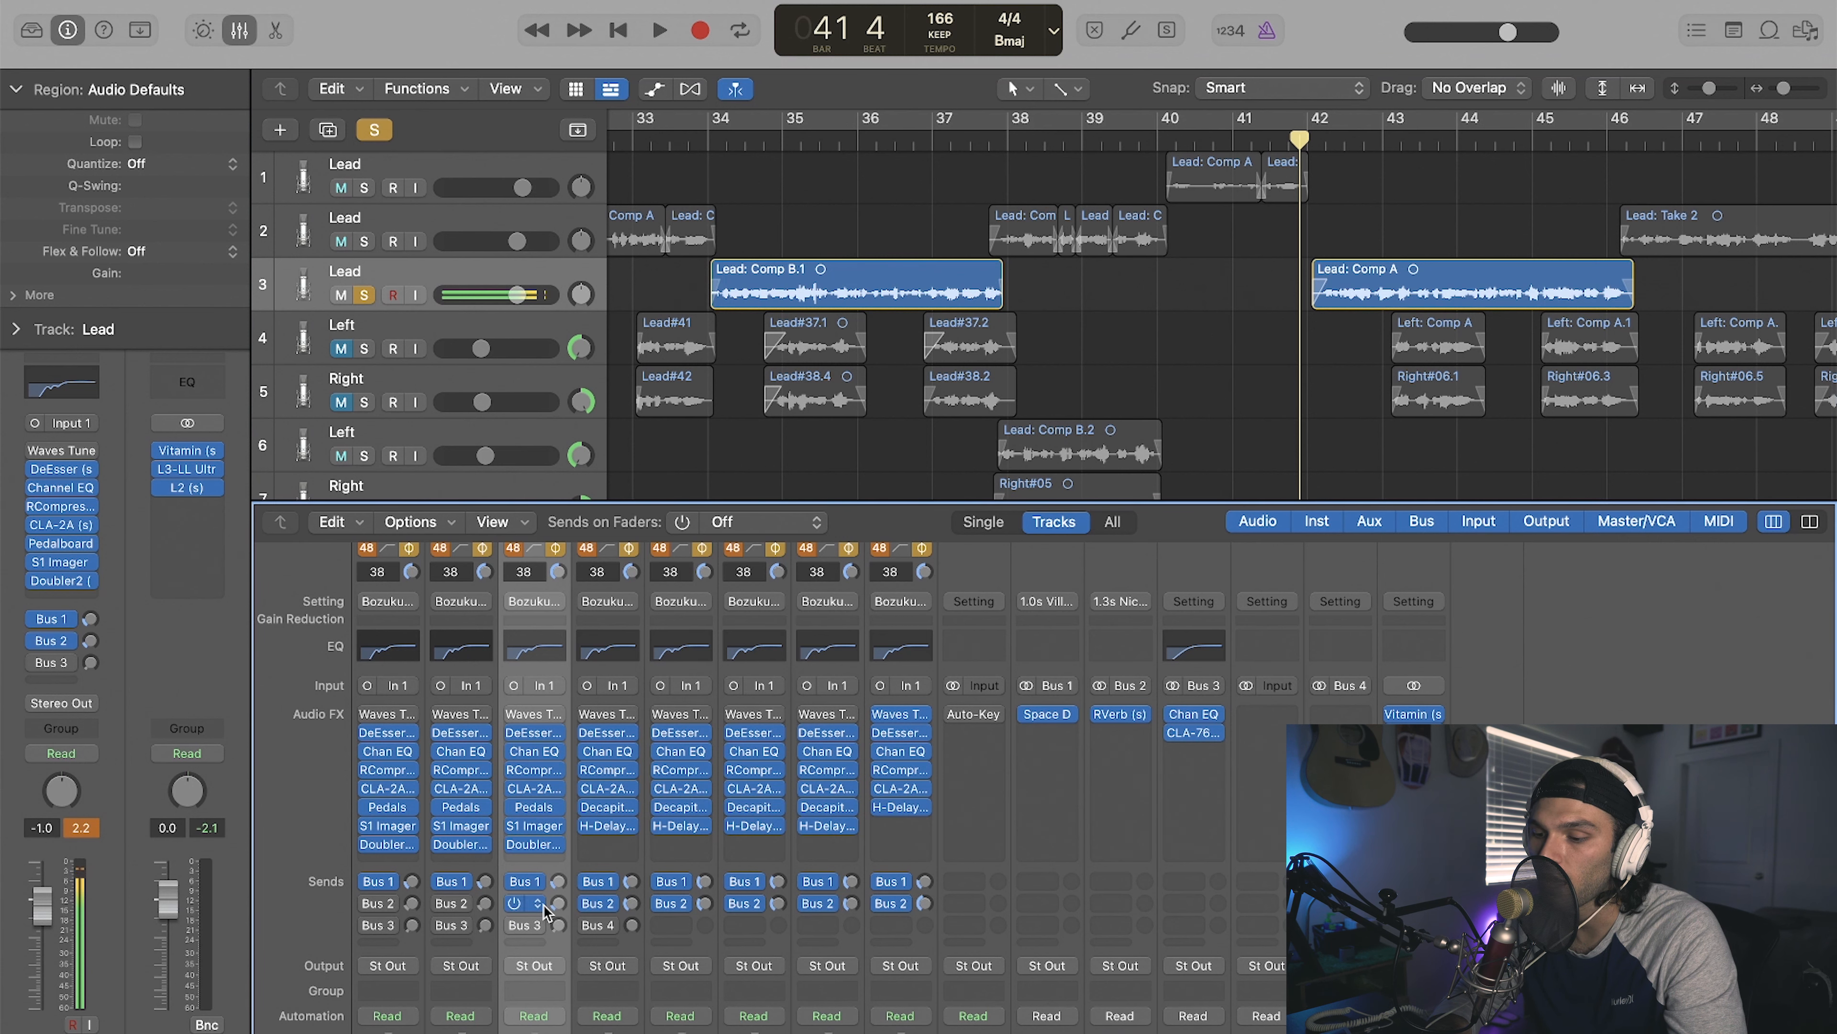
mouse_move(1123, 722)
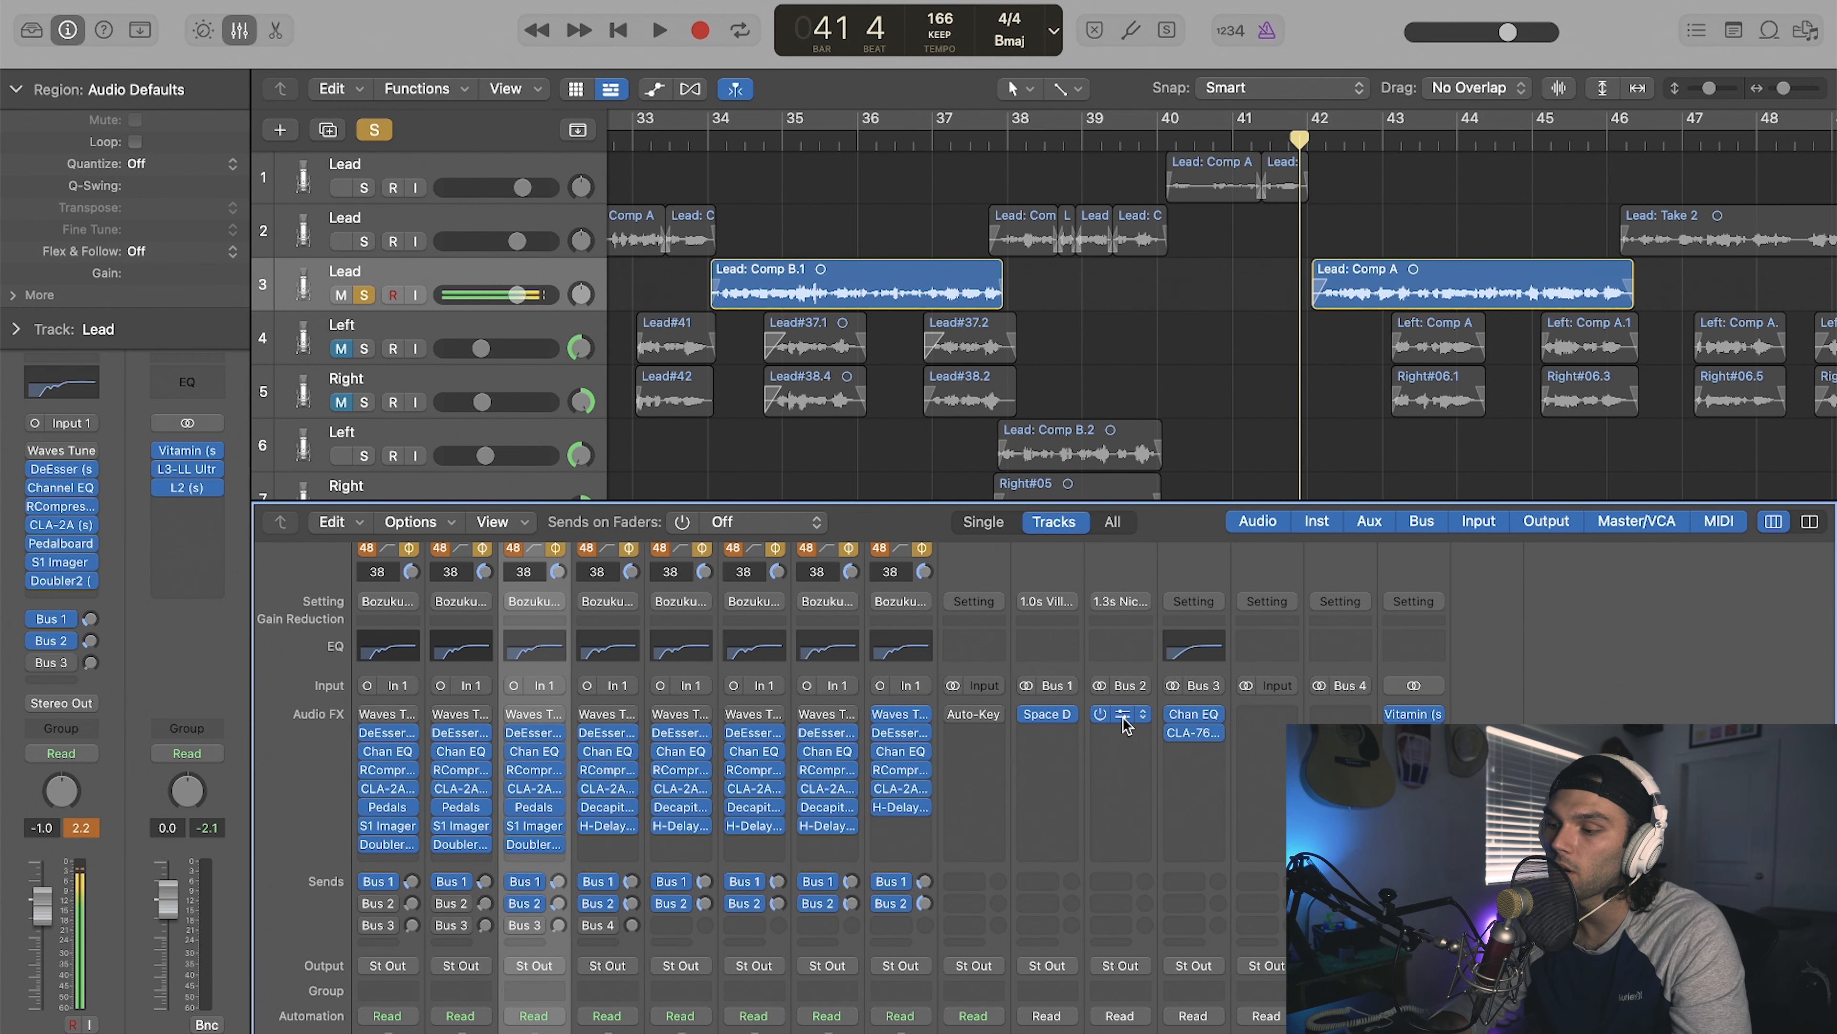
left_click(1124, 718)
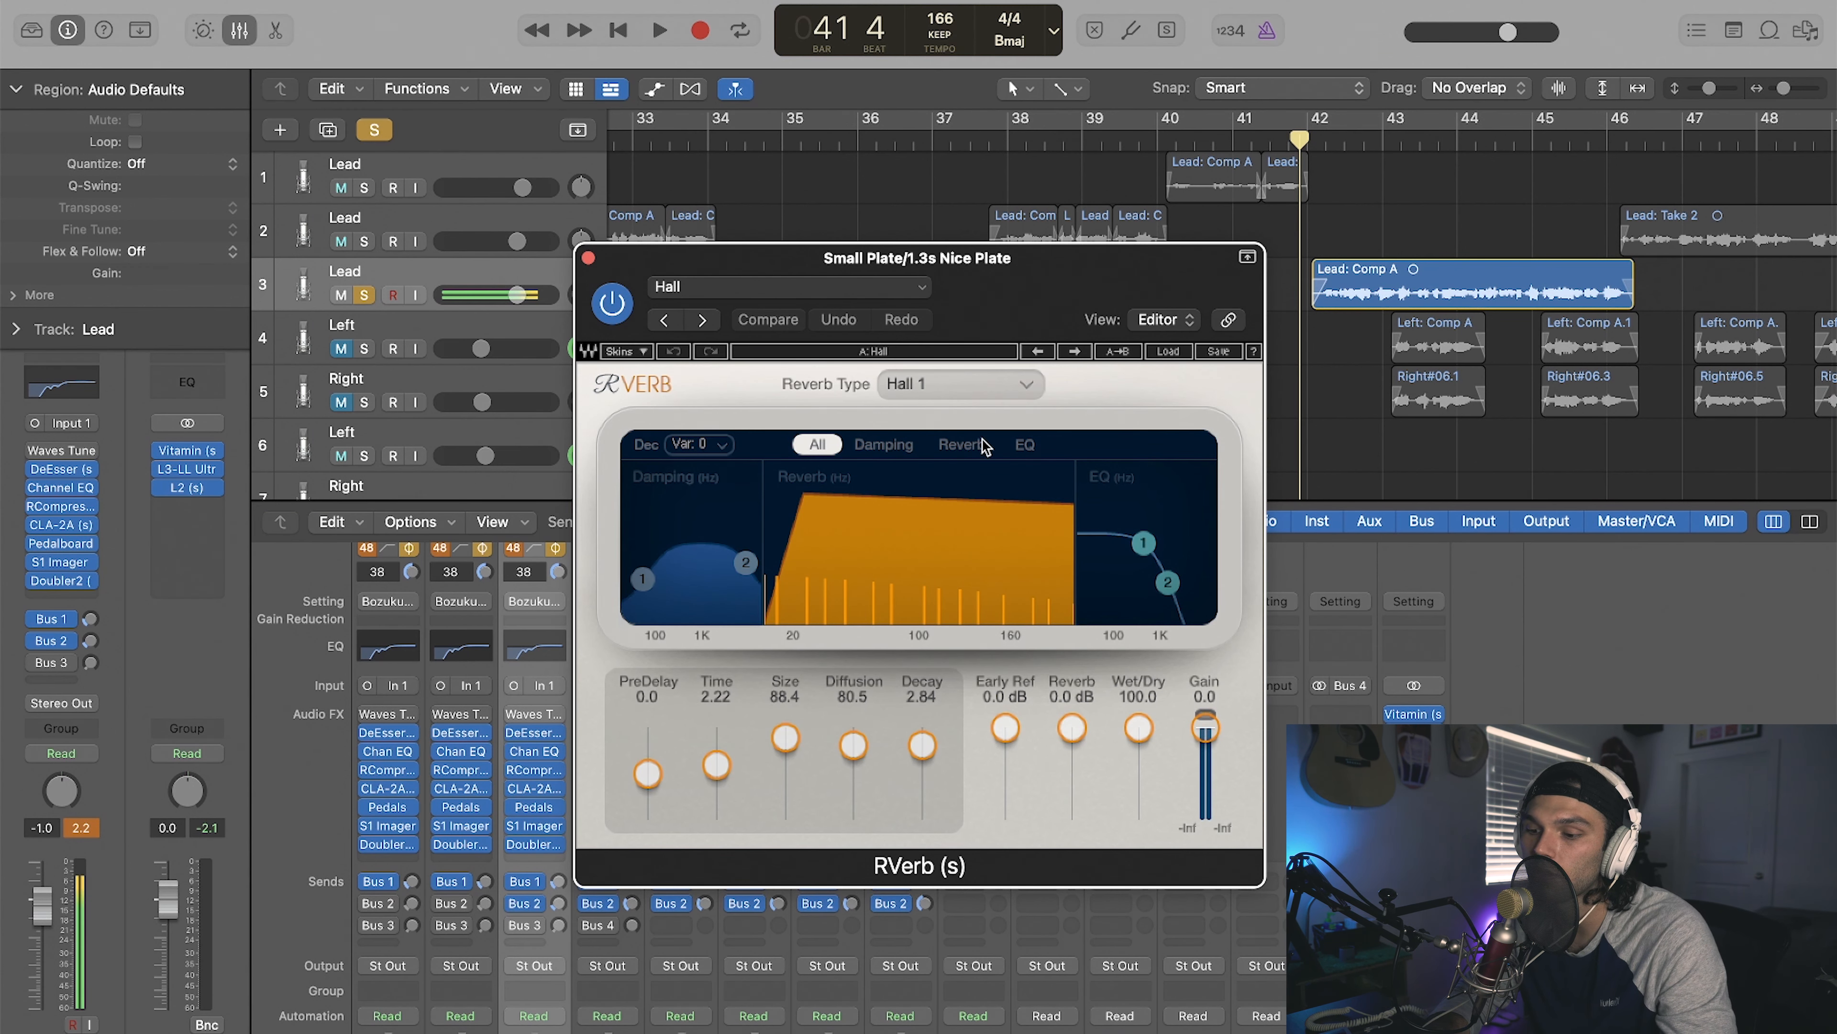
Step: Look through RVerb's available reverb types, keep Hall 1, and close the plug-in
left_click_drag(1032, 286, 1032, 178)
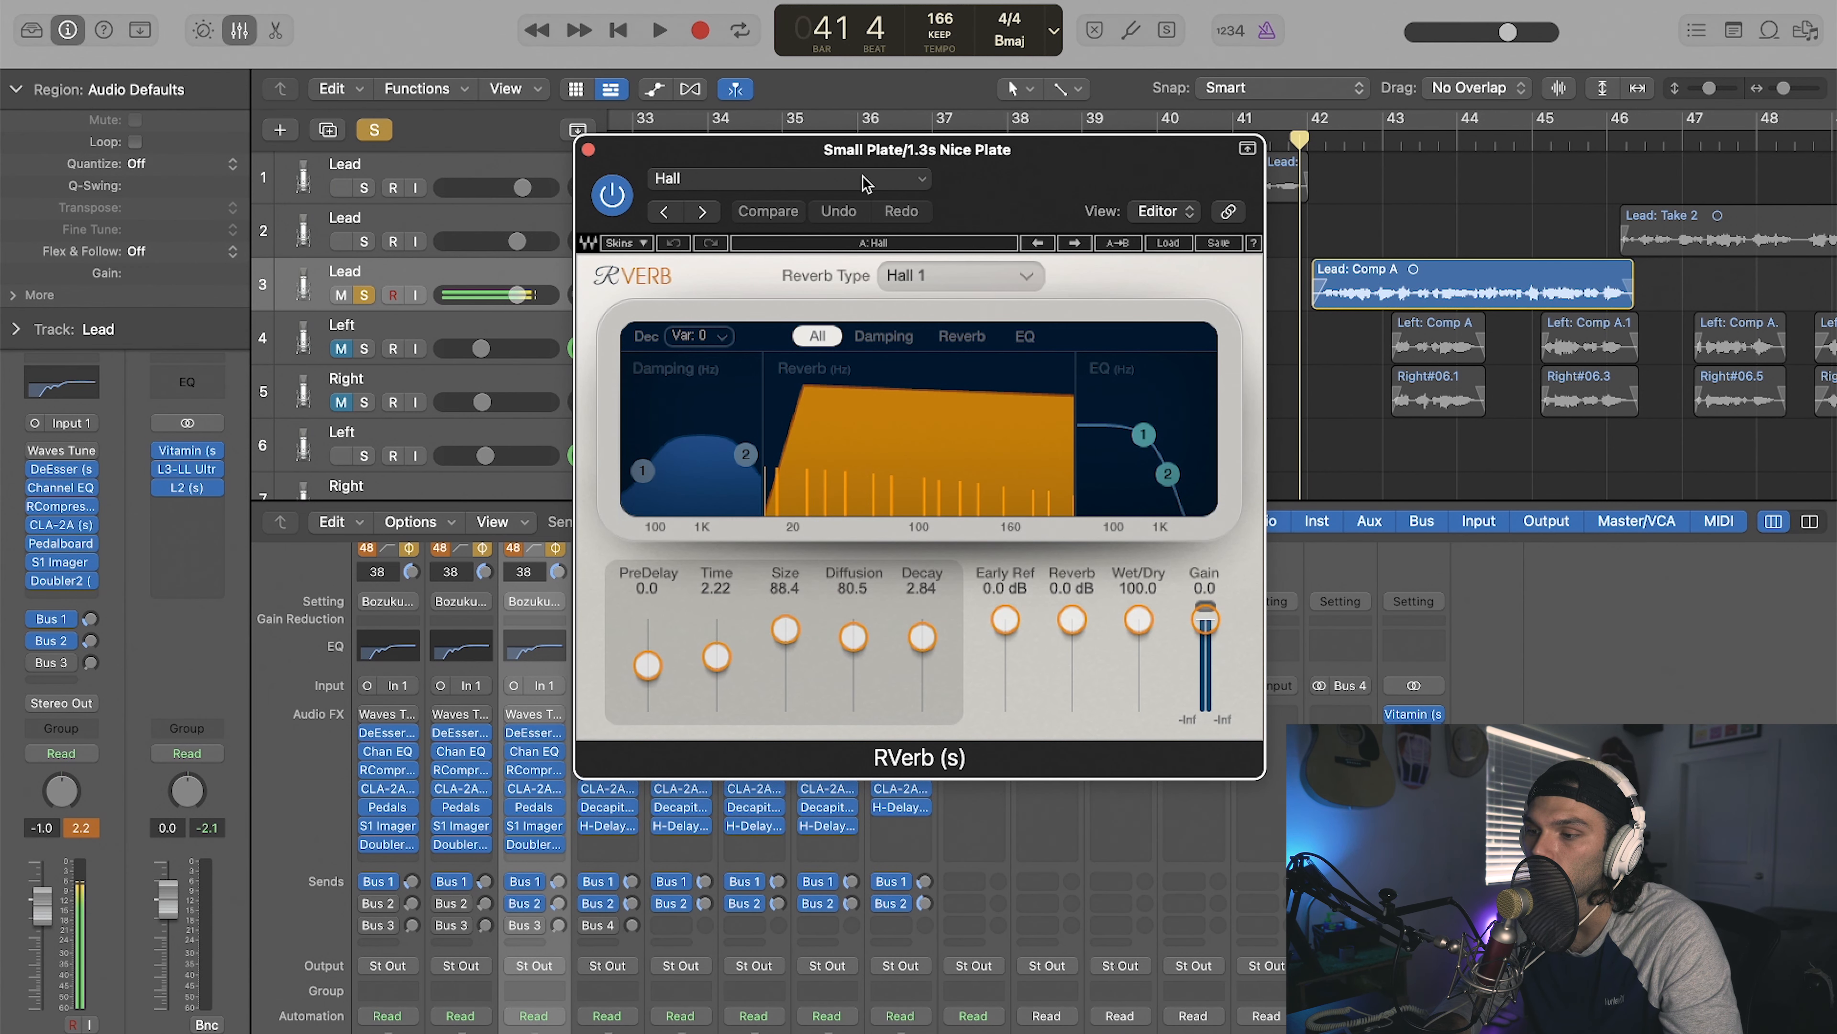
left_click(967, 271)
left_click(839, 212)
left_click(1024, 275)
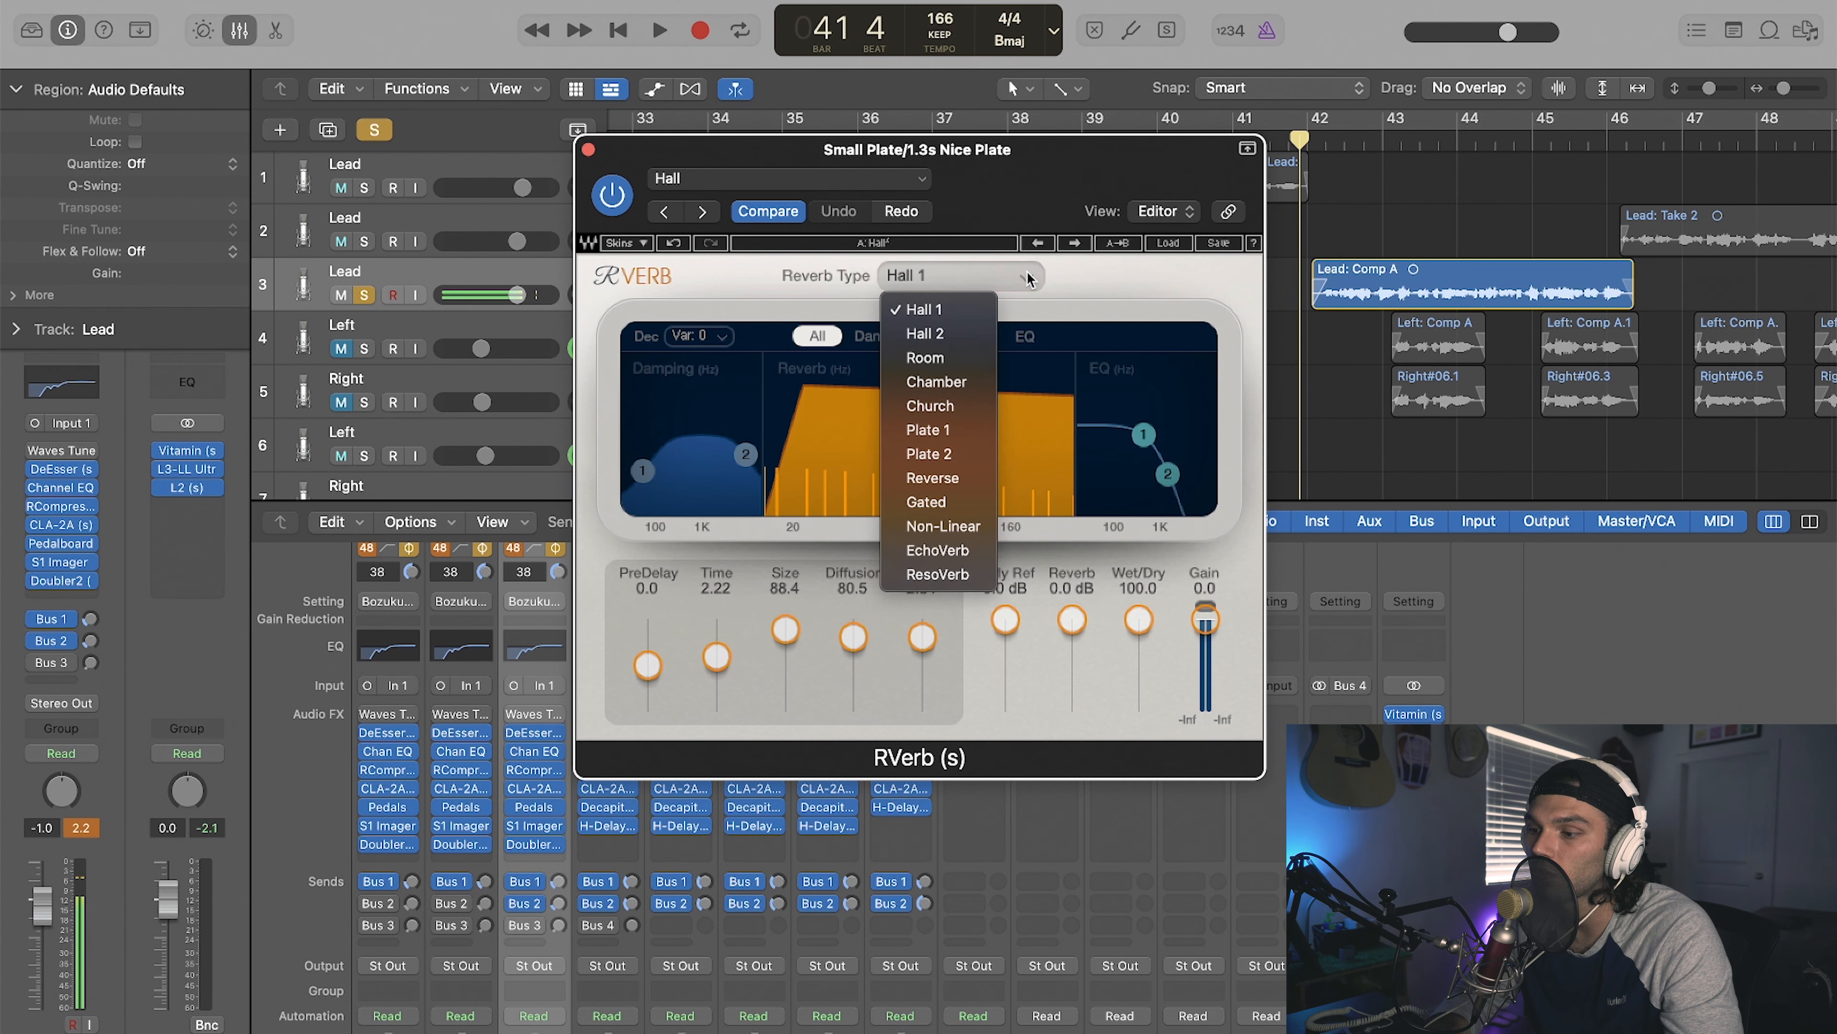
left_click(1127, 299)
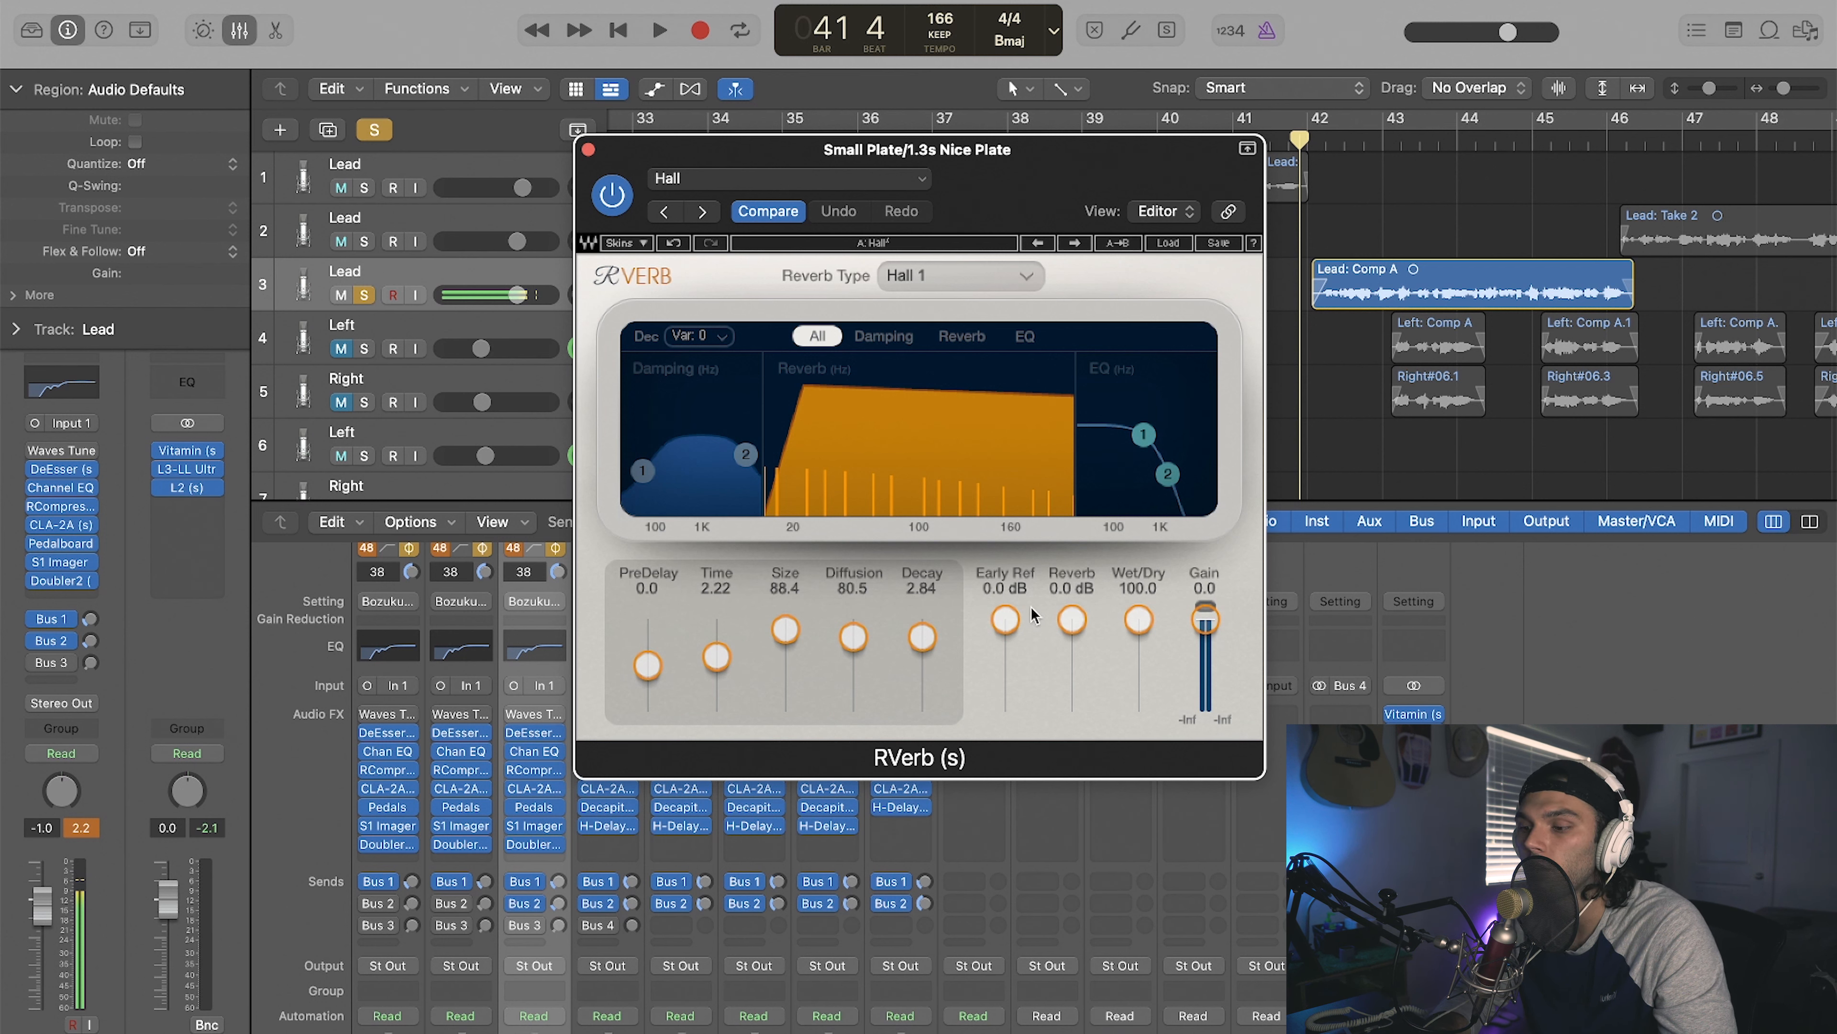
left_click(589, 150)
Step: Adjust the third Lead track's Bus 2 send level and switch on its Bus 3 send
left_click(558, 905)
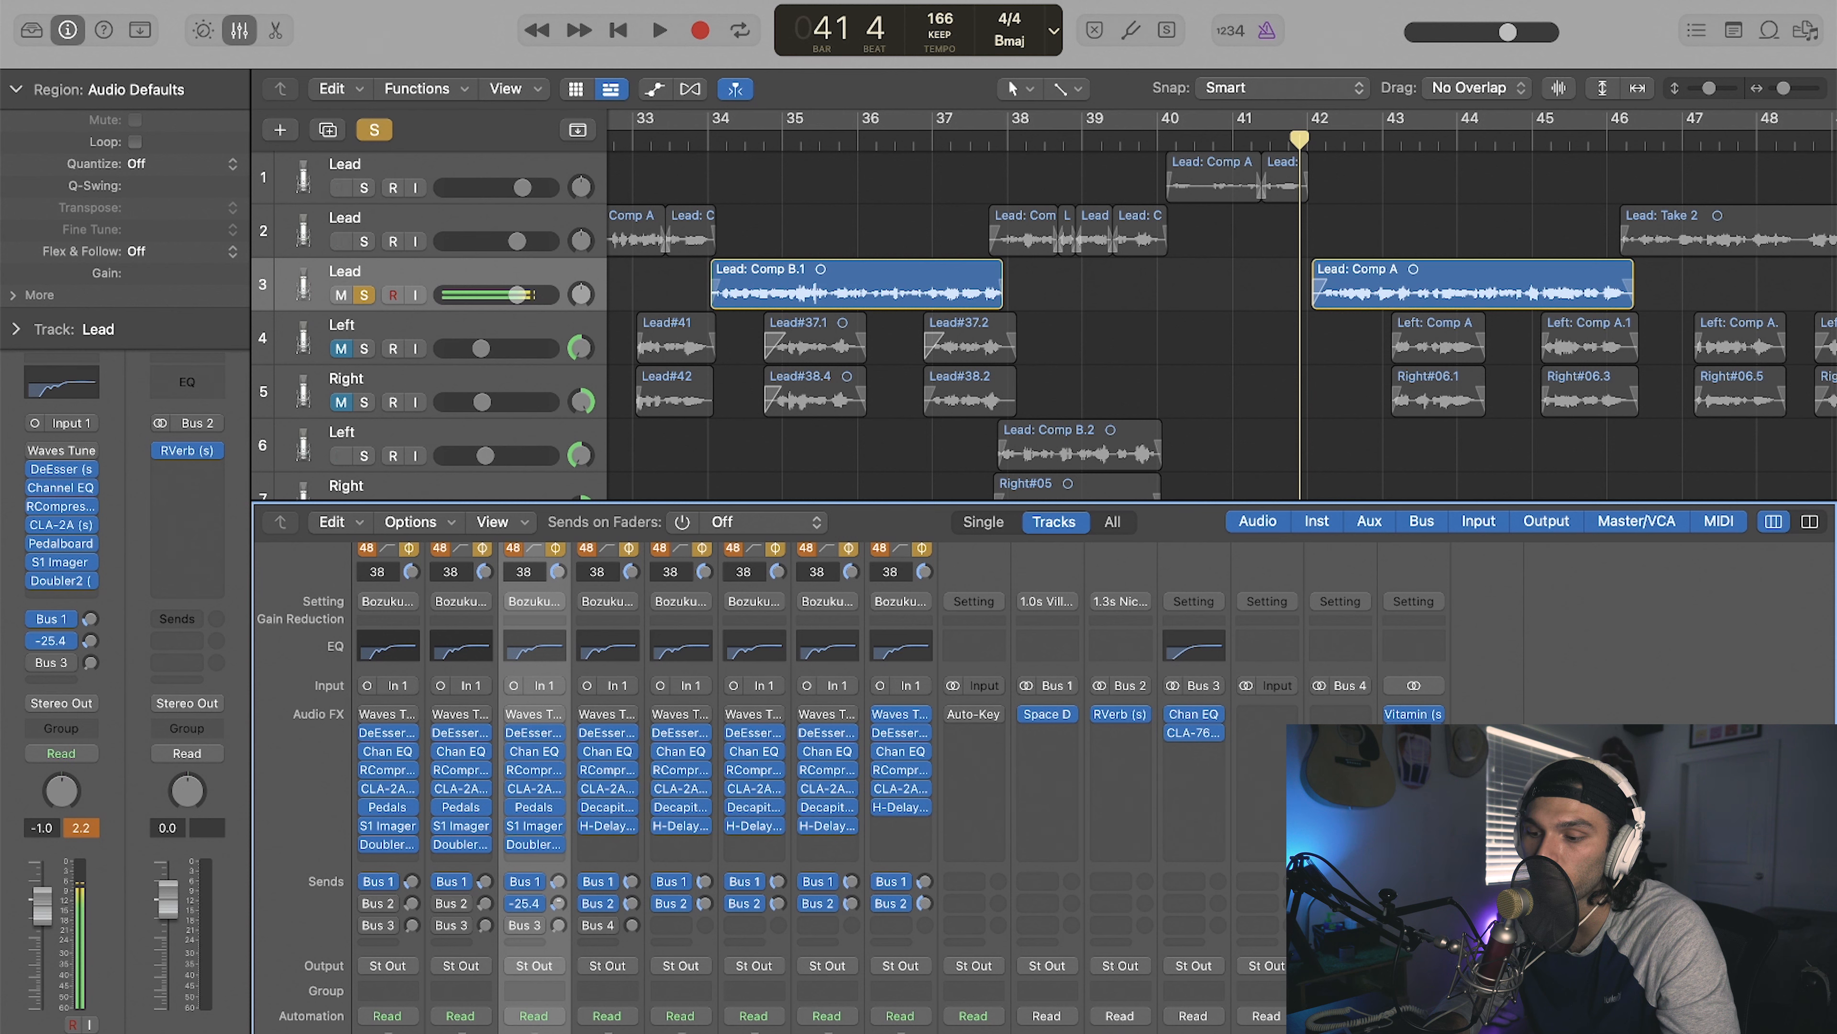
left_click_drag(559, 903, 561, 911)
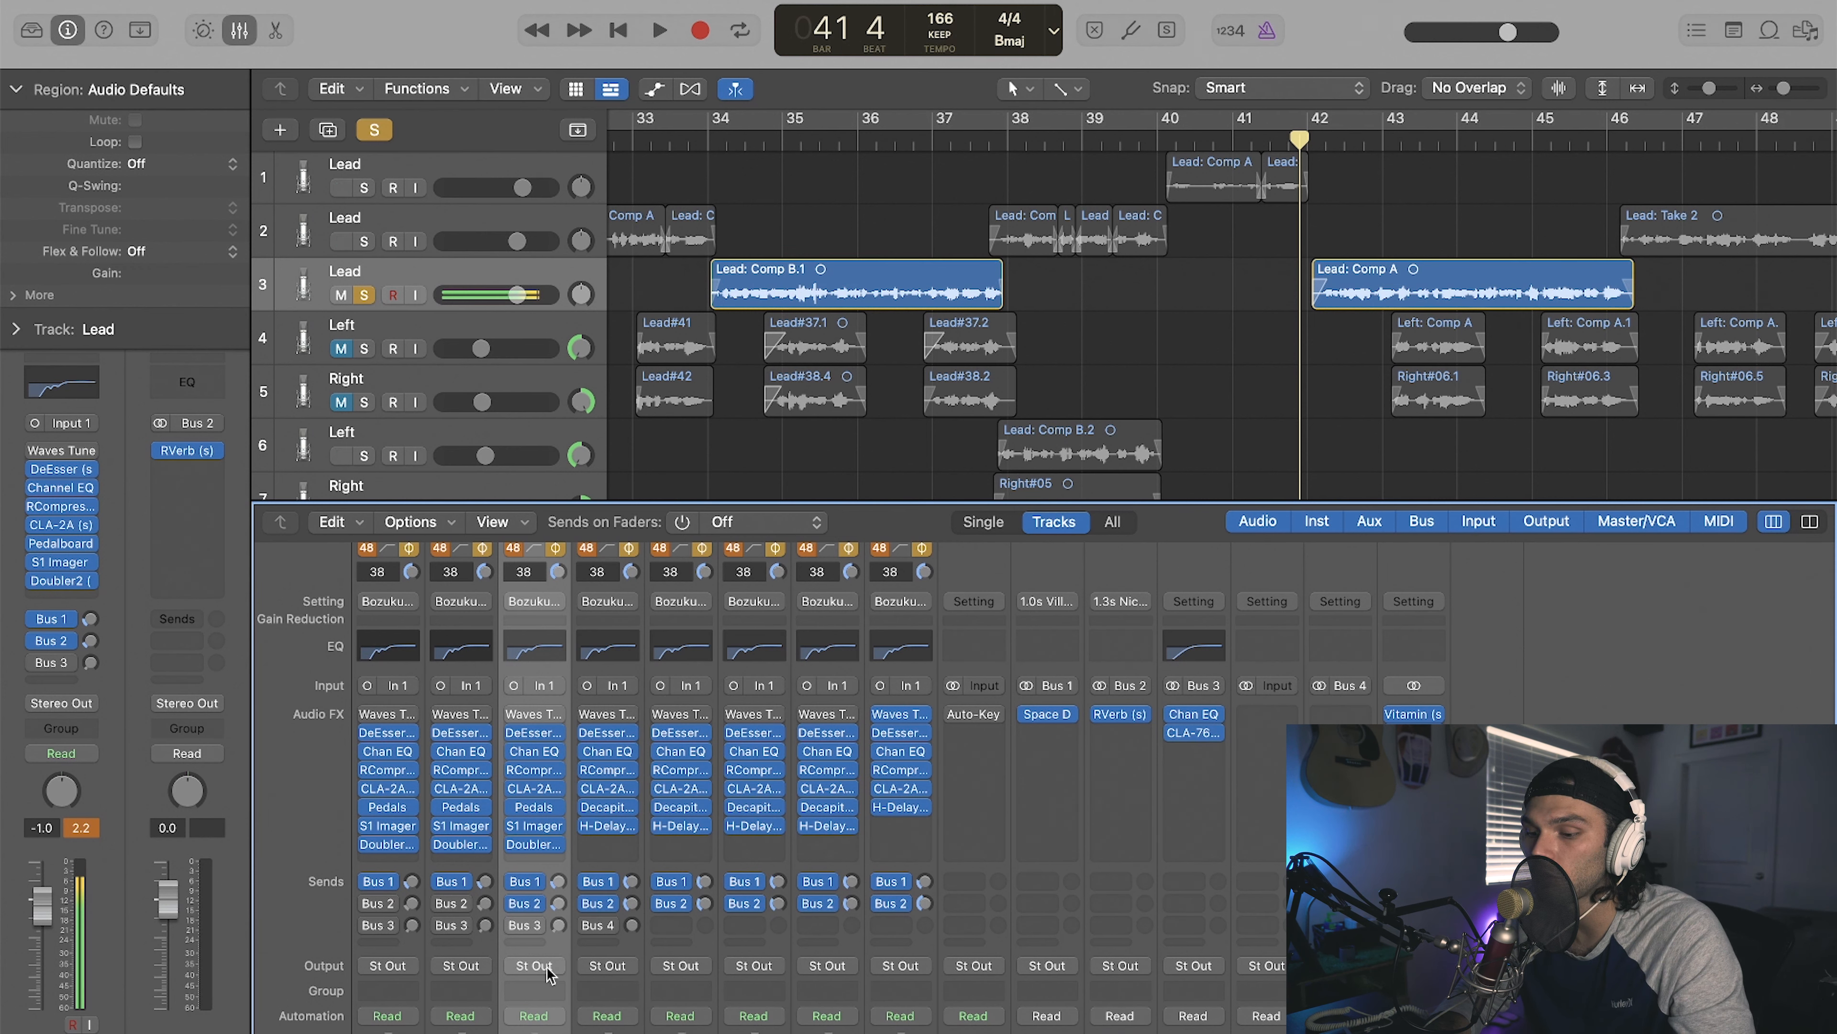
left_click(516, 926)
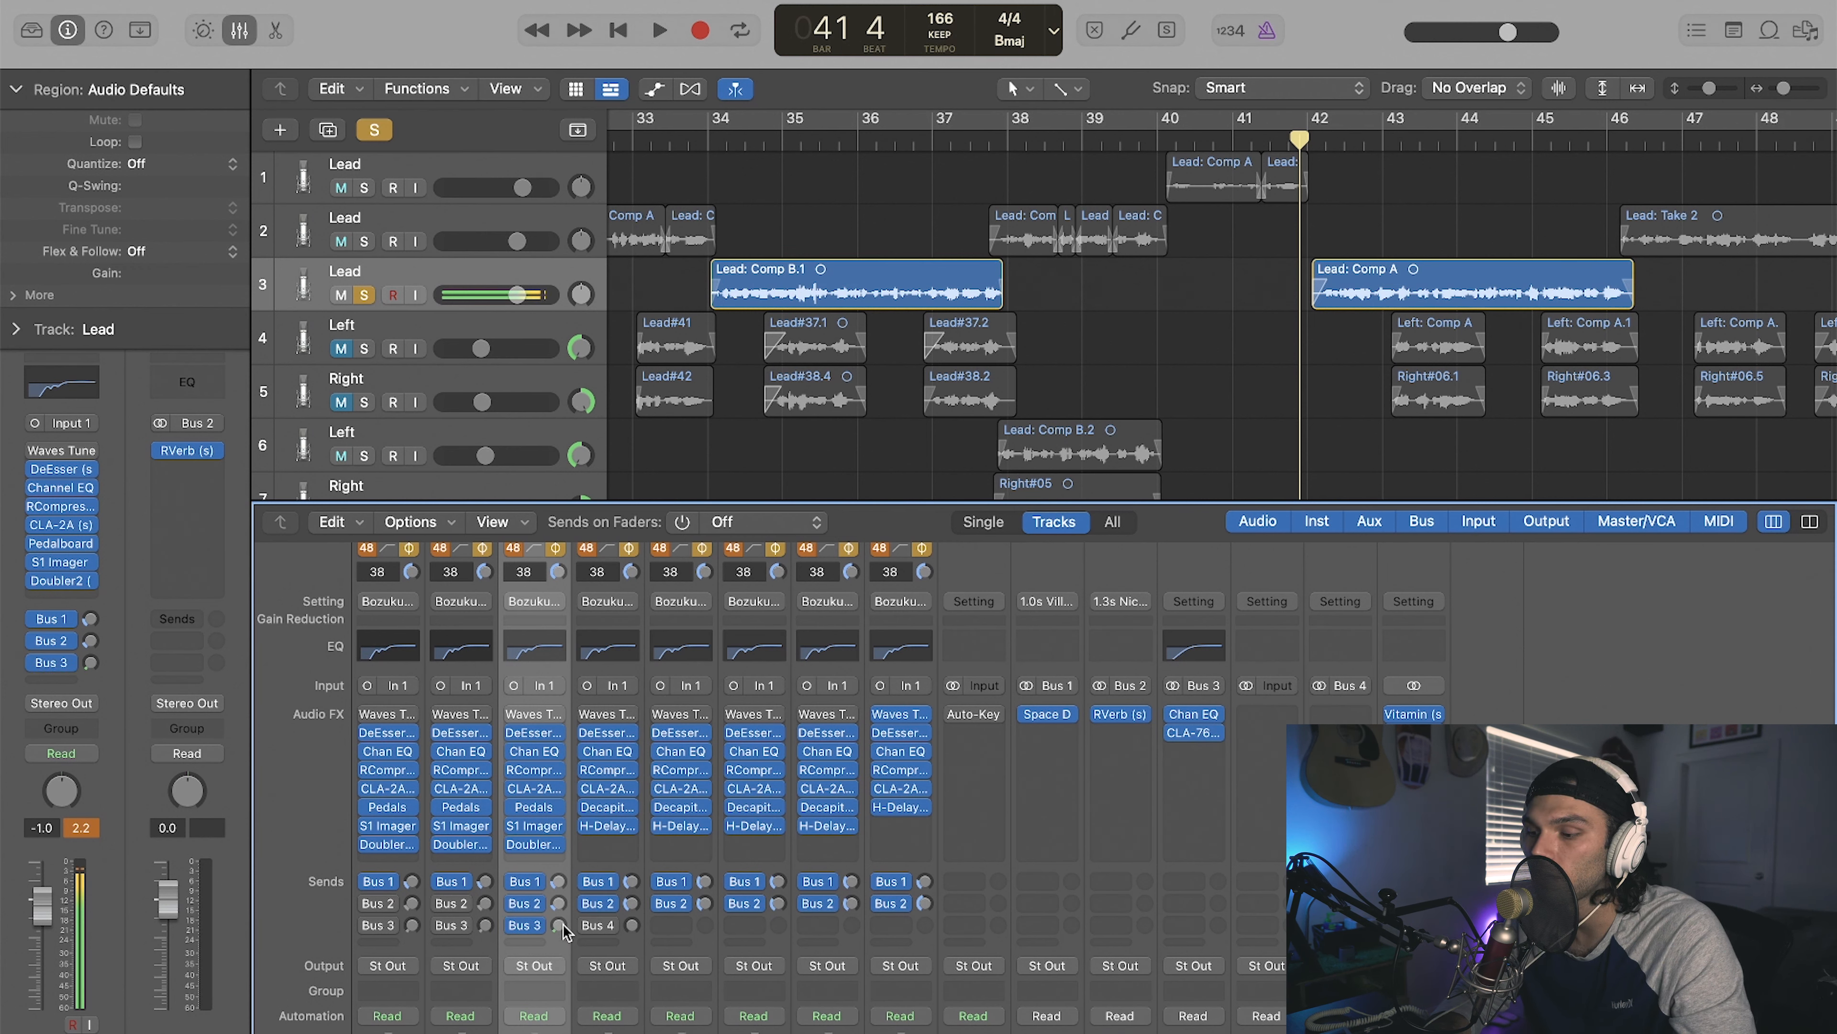
Step: Open Channel EQ on the Bus 3 aux, toggle its 520 Hz low cut off and back on, and close it
left_click(1198, 716)
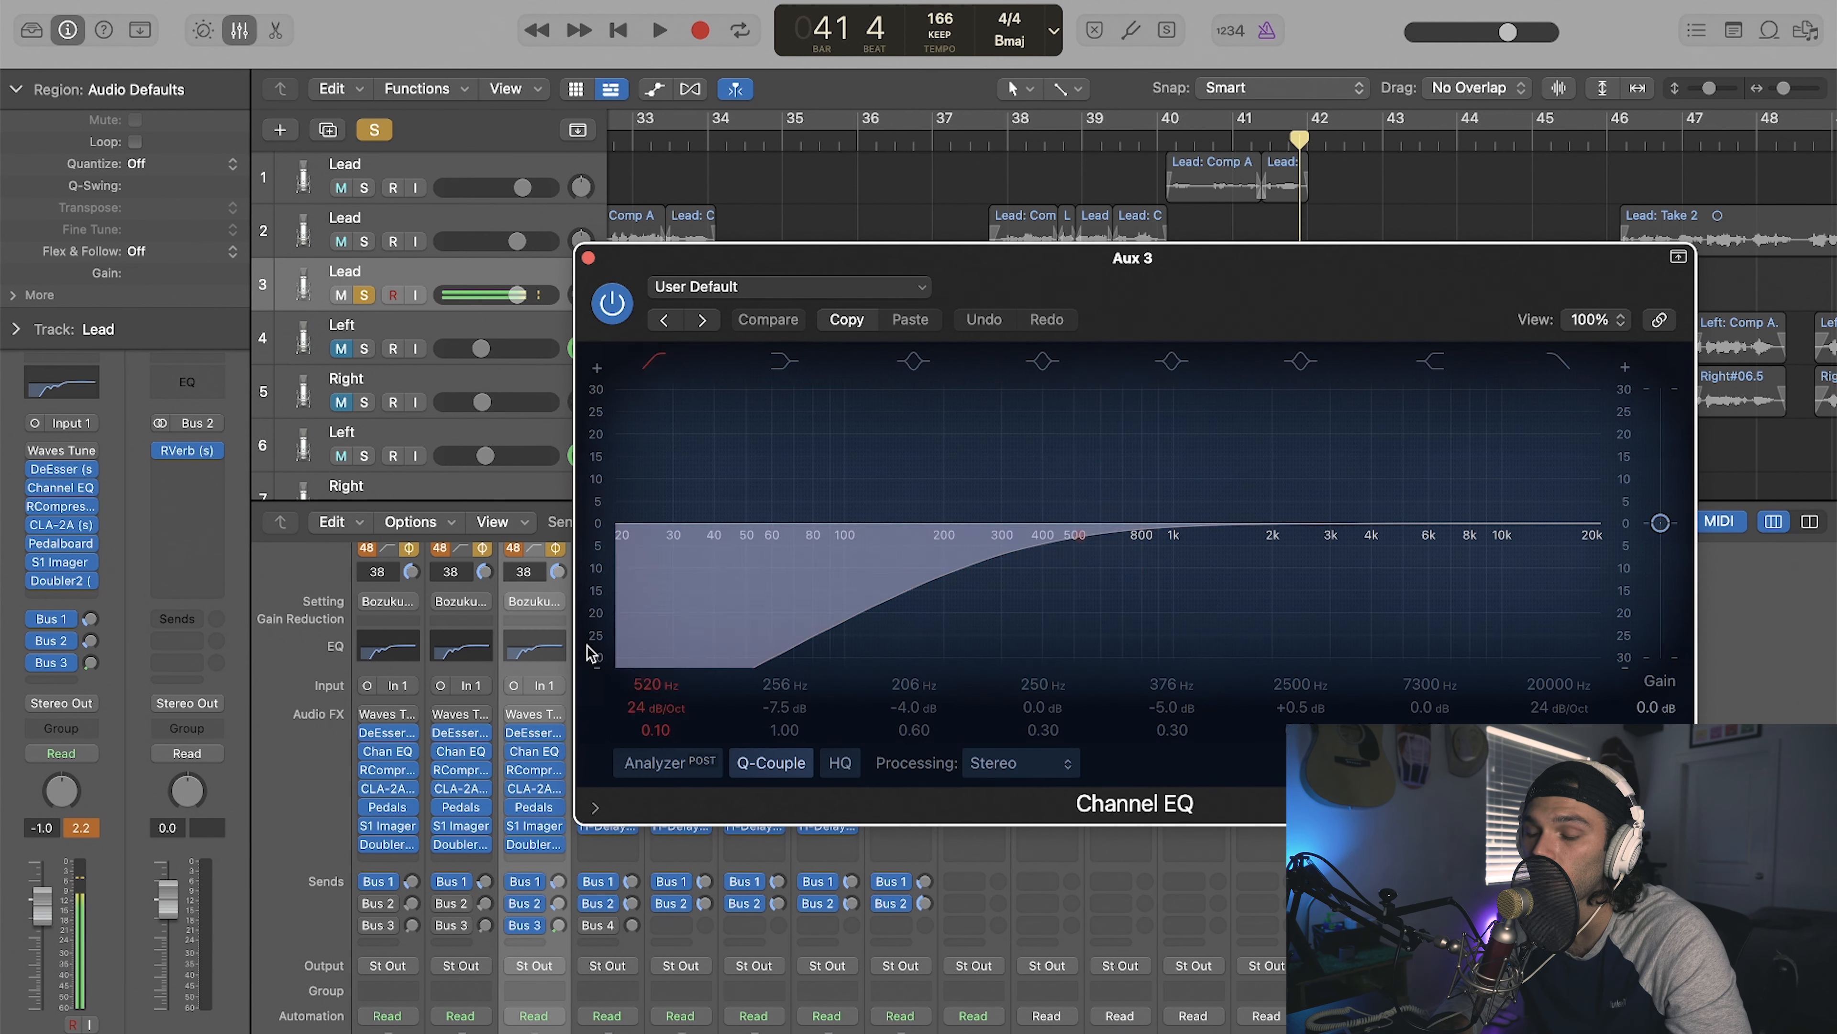
left_click(654, 360)
left_click(655, 360)
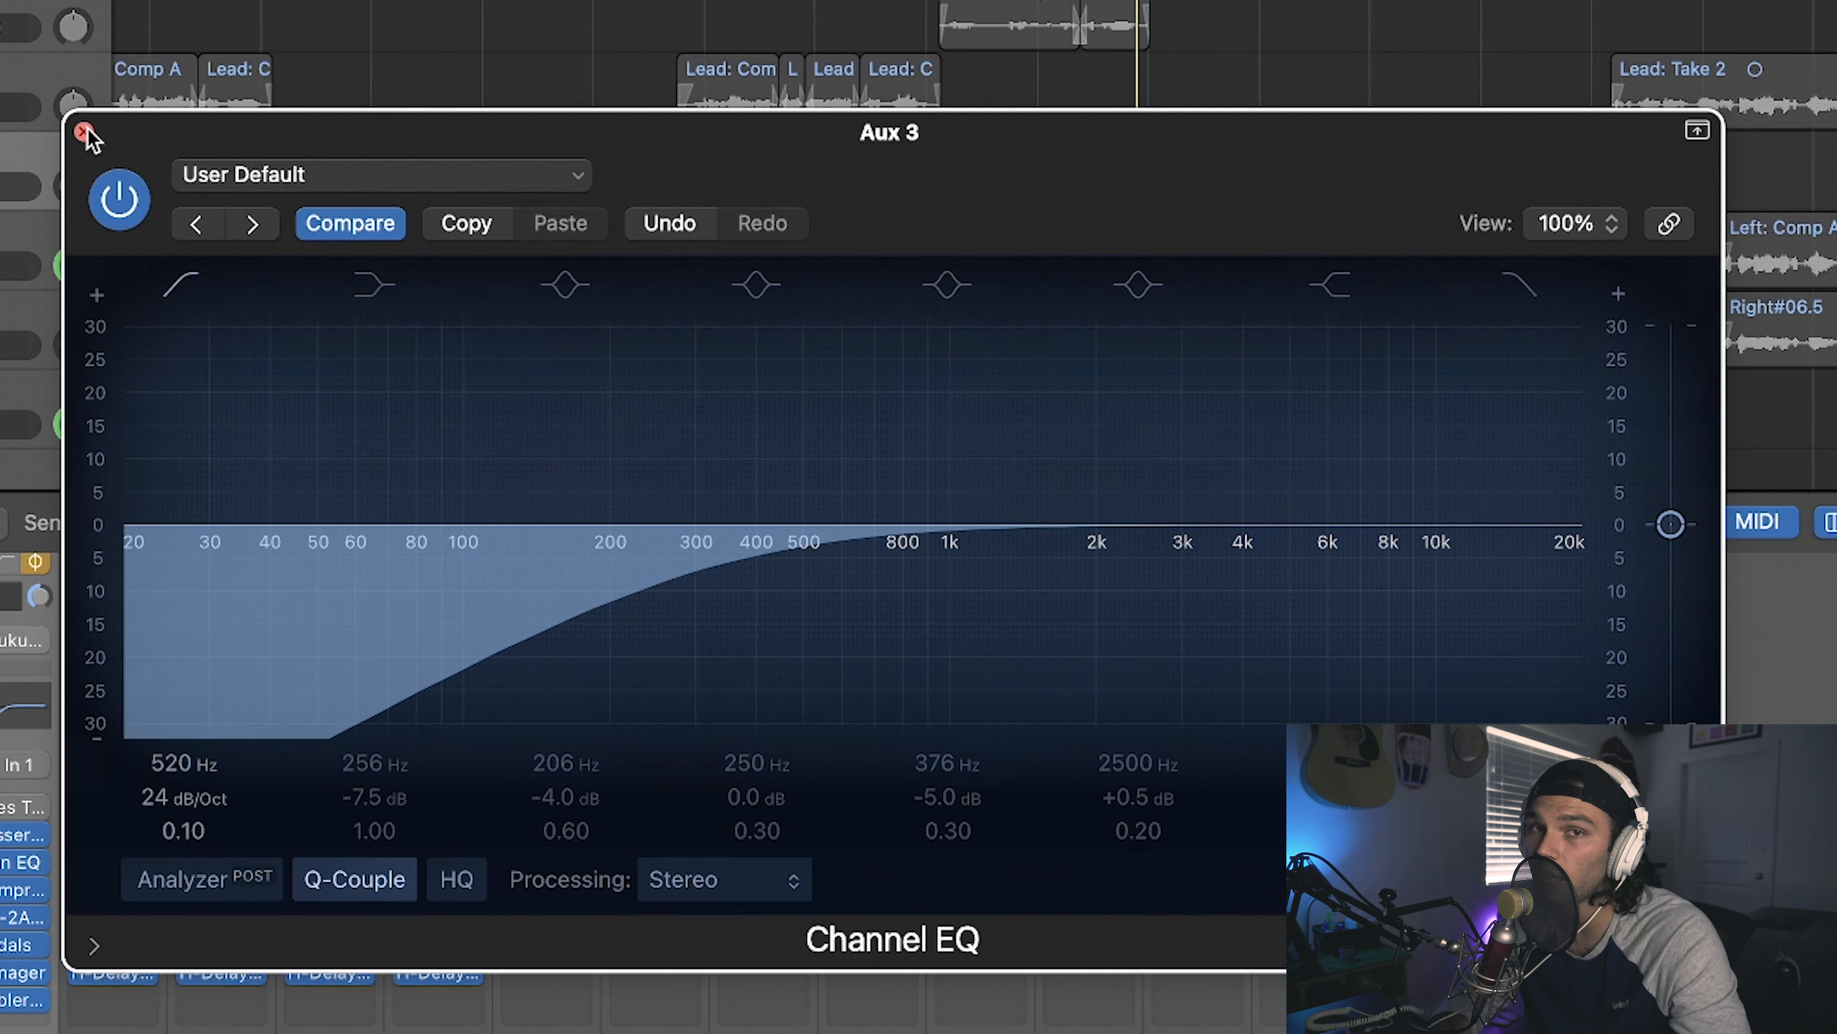
left_click(85, 134)
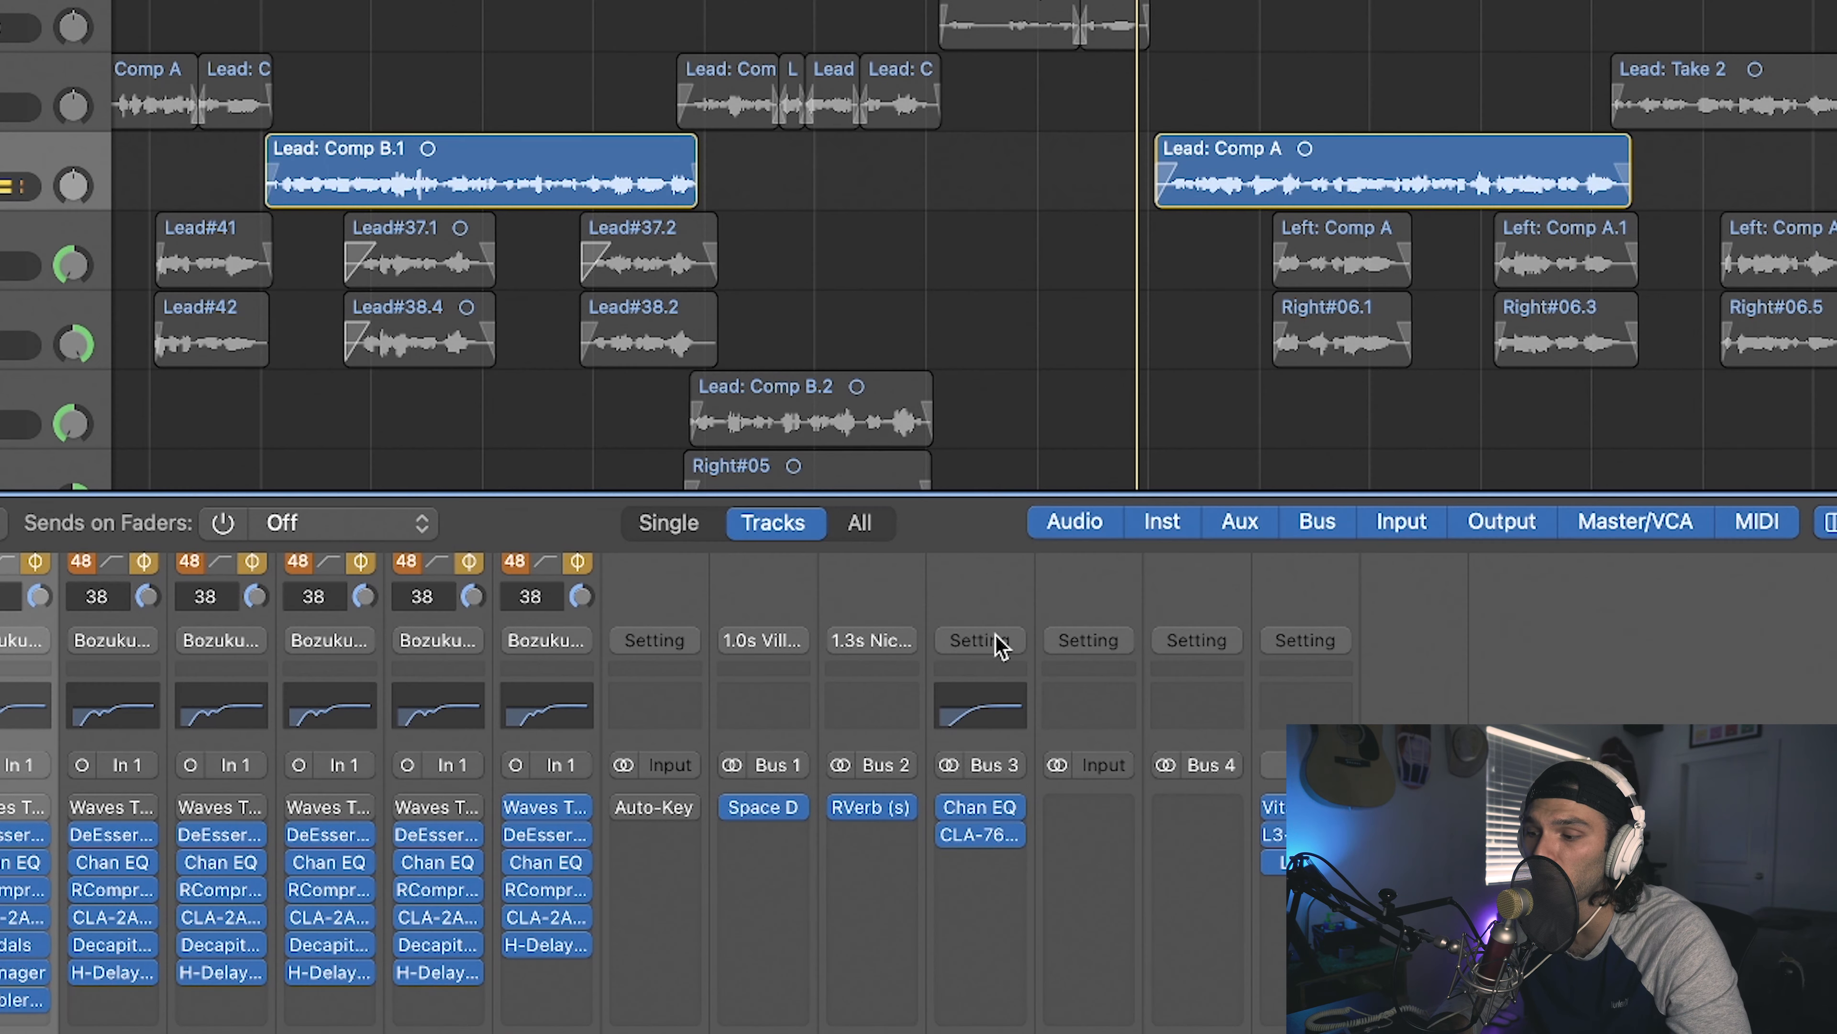
Step: Examine CLA-76's controls on the Bus 3 aux, toggle its revision to Bluey and back to Blacky, and close it
left_click(983, 836)
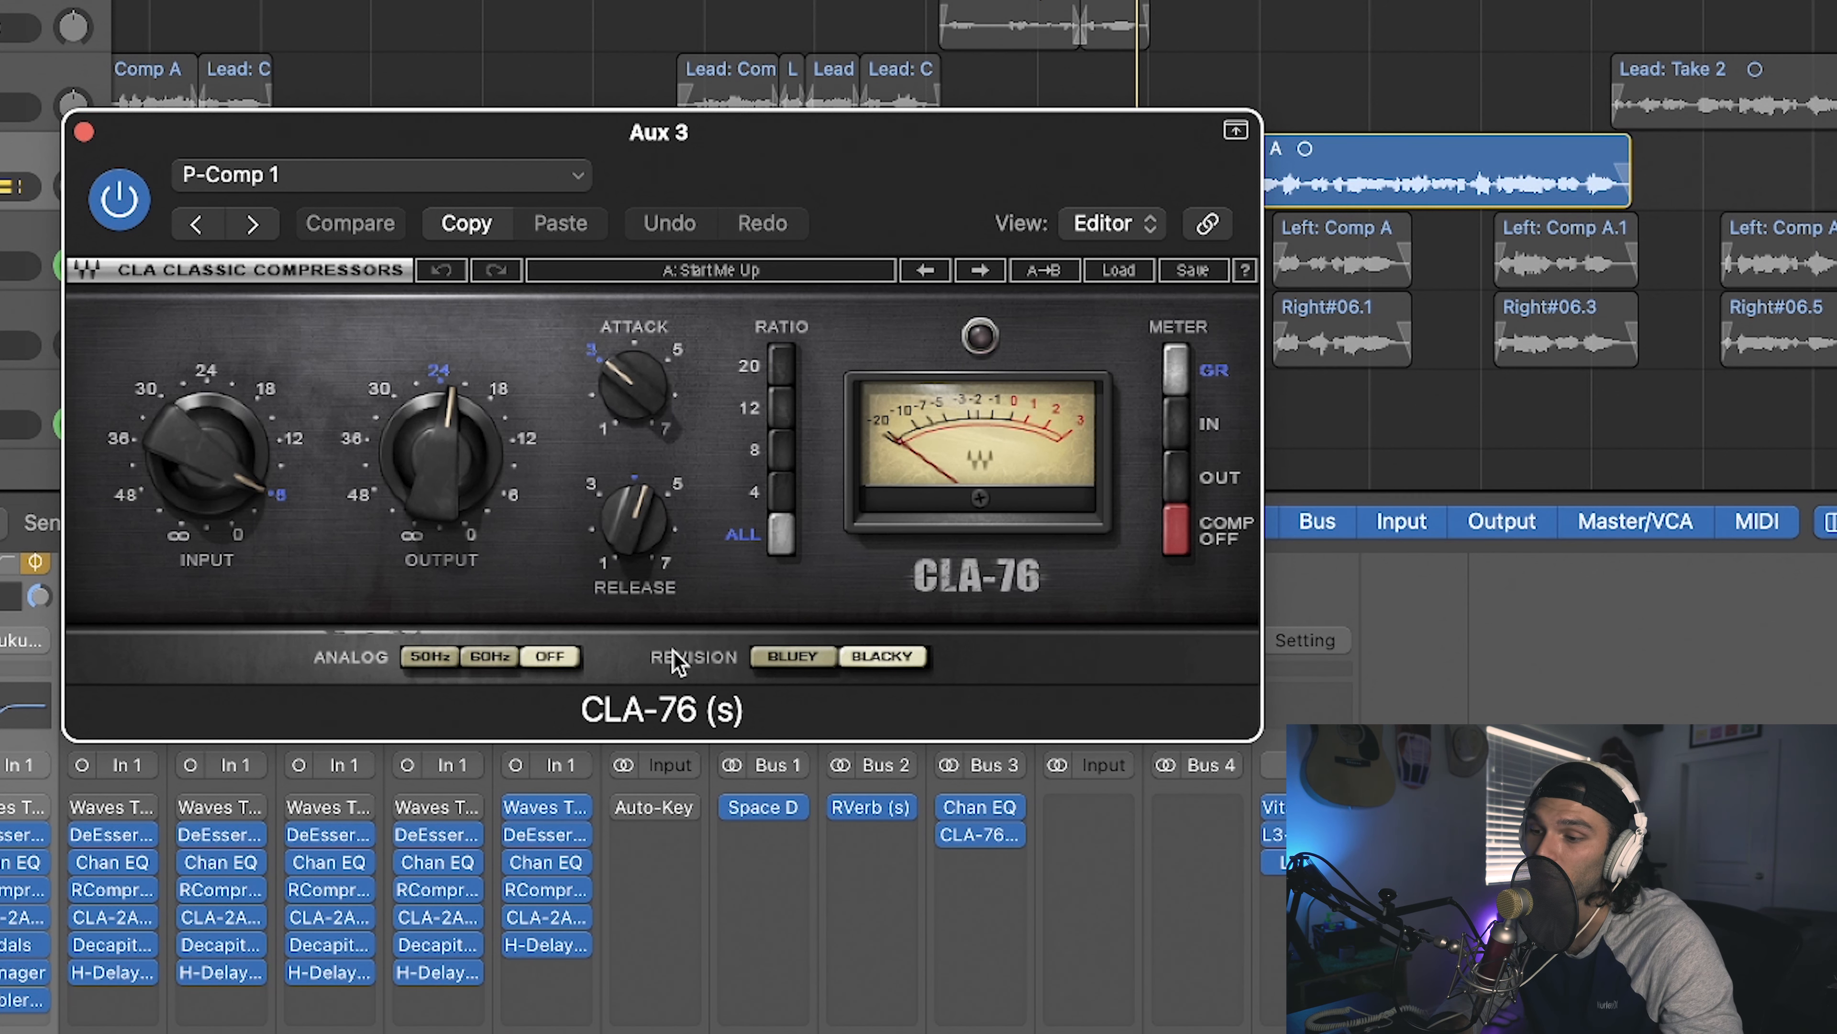
mouse_move(226, 479)
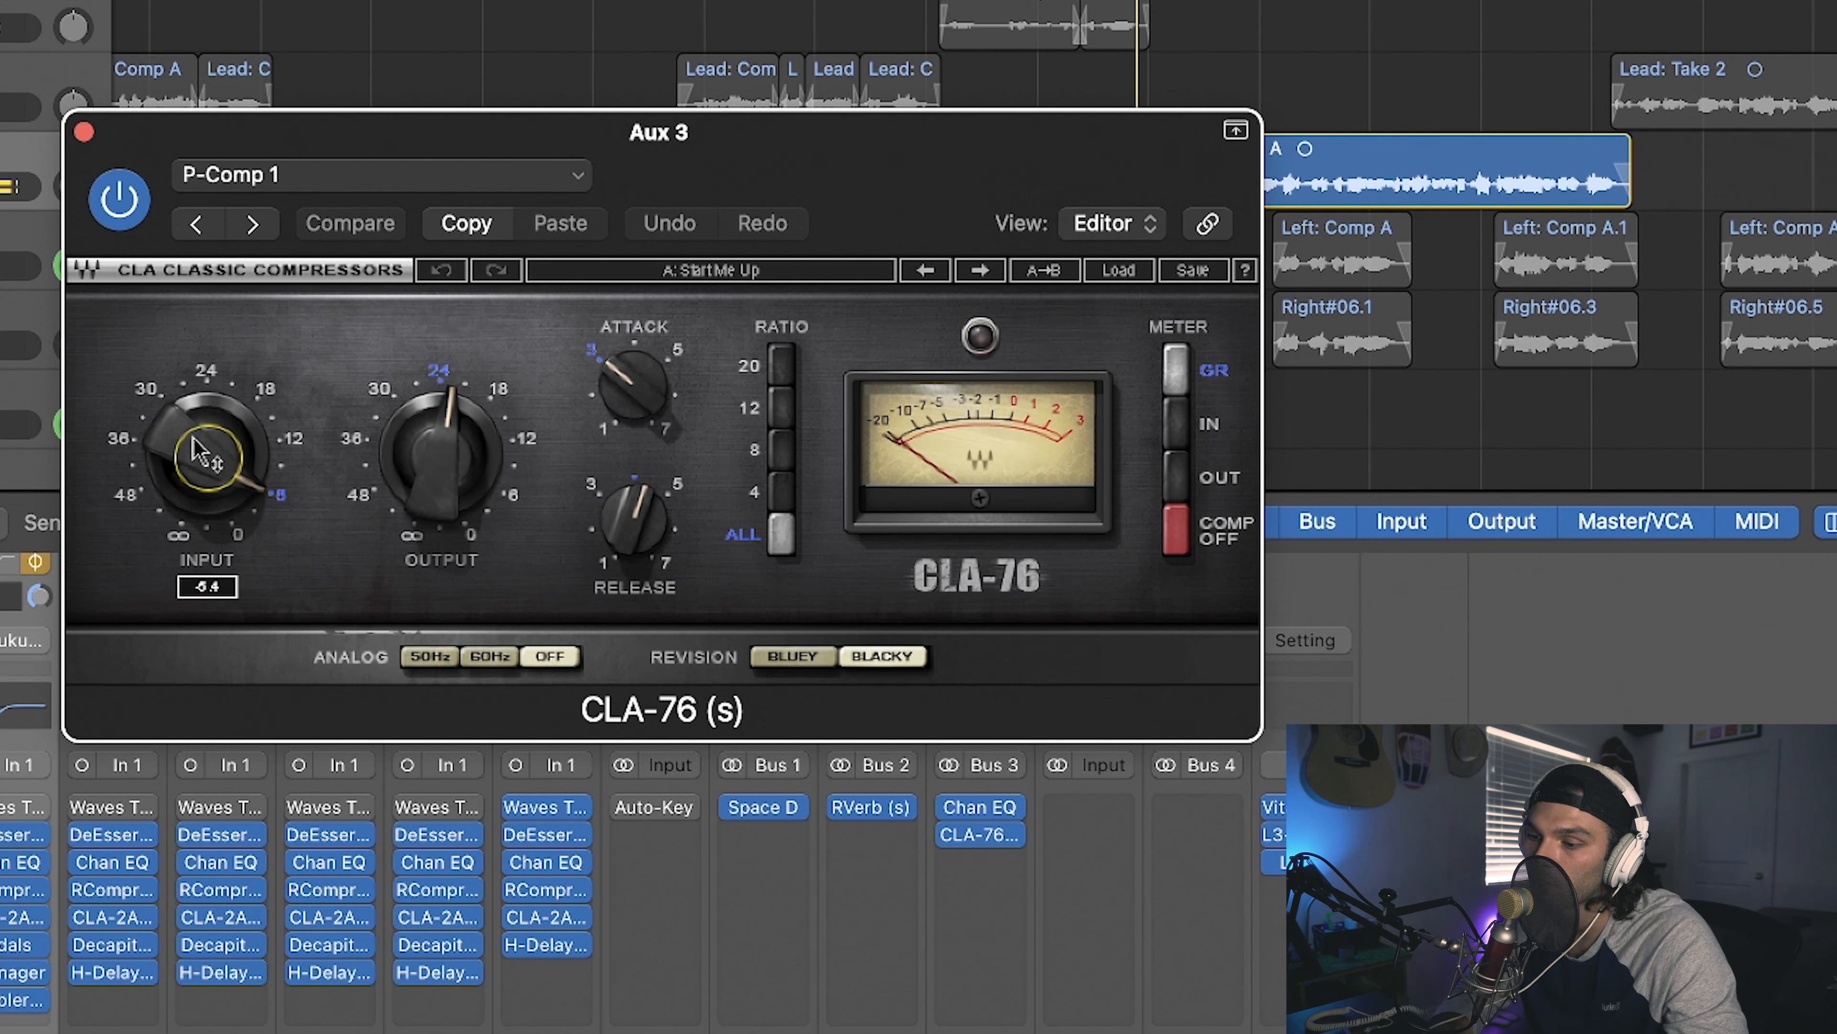
mouse_move(423, 445)
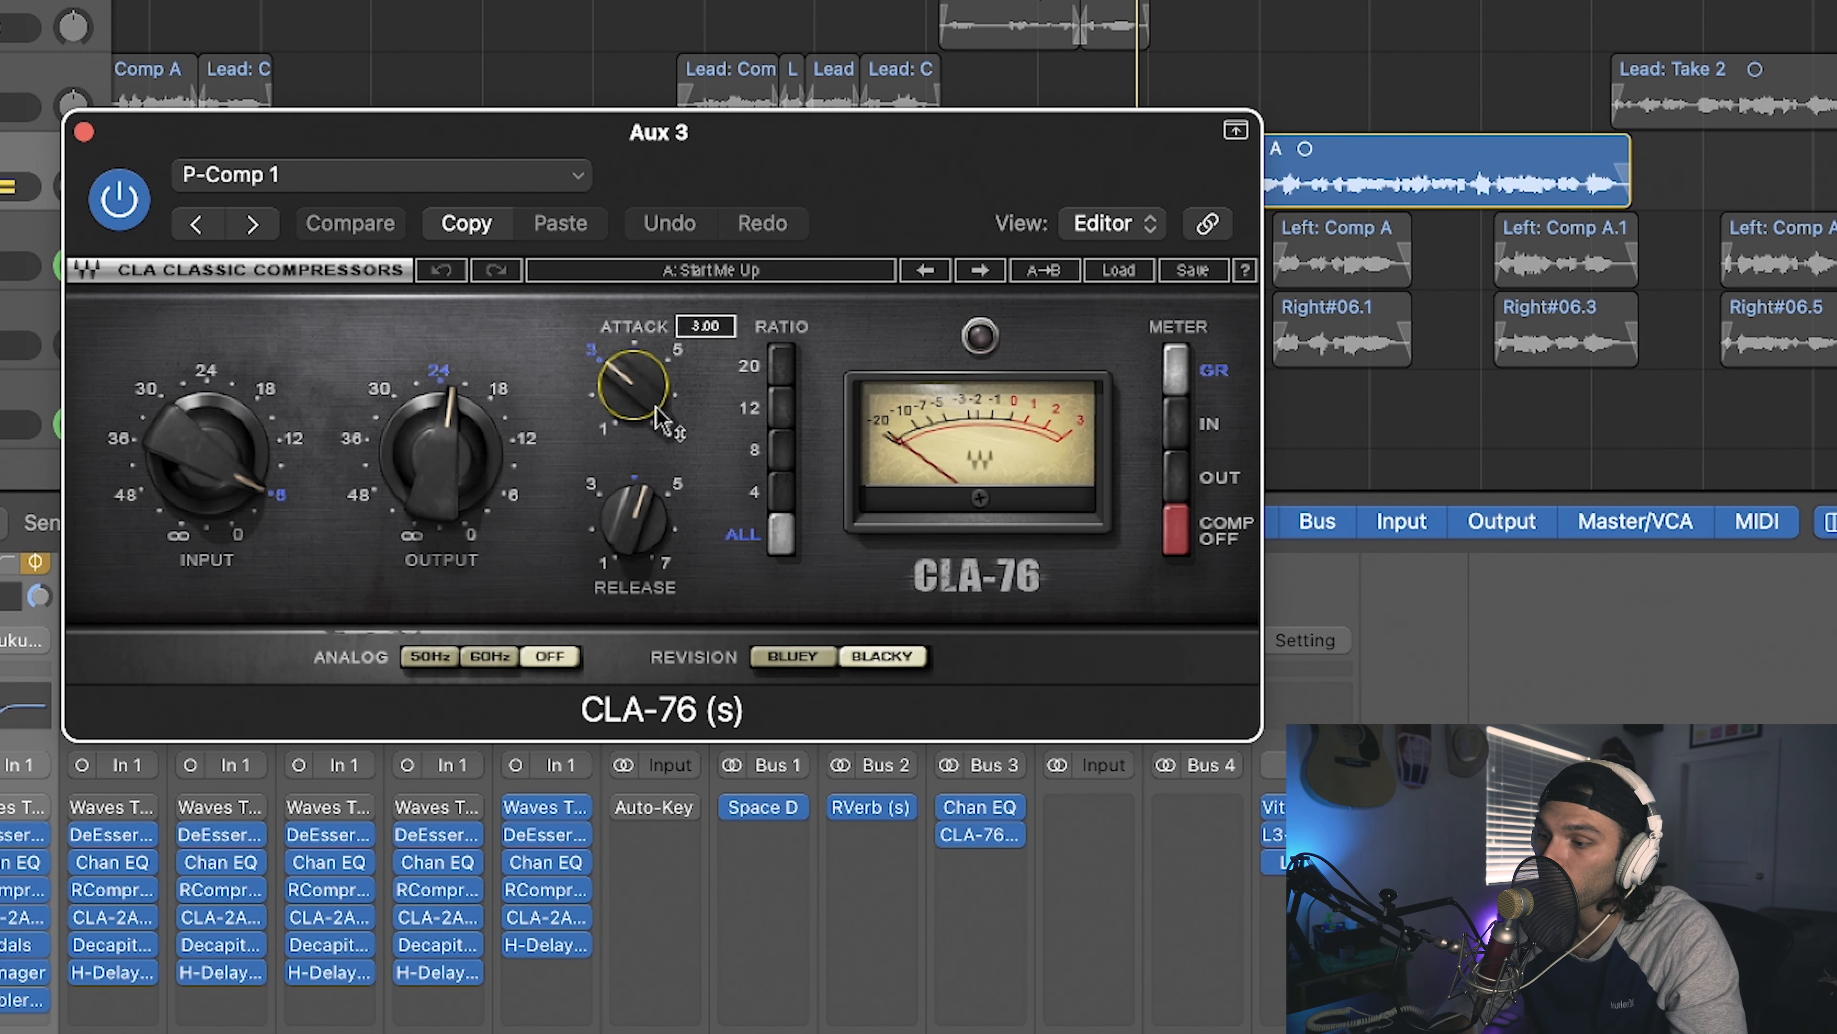
mouse_move(648, 515)
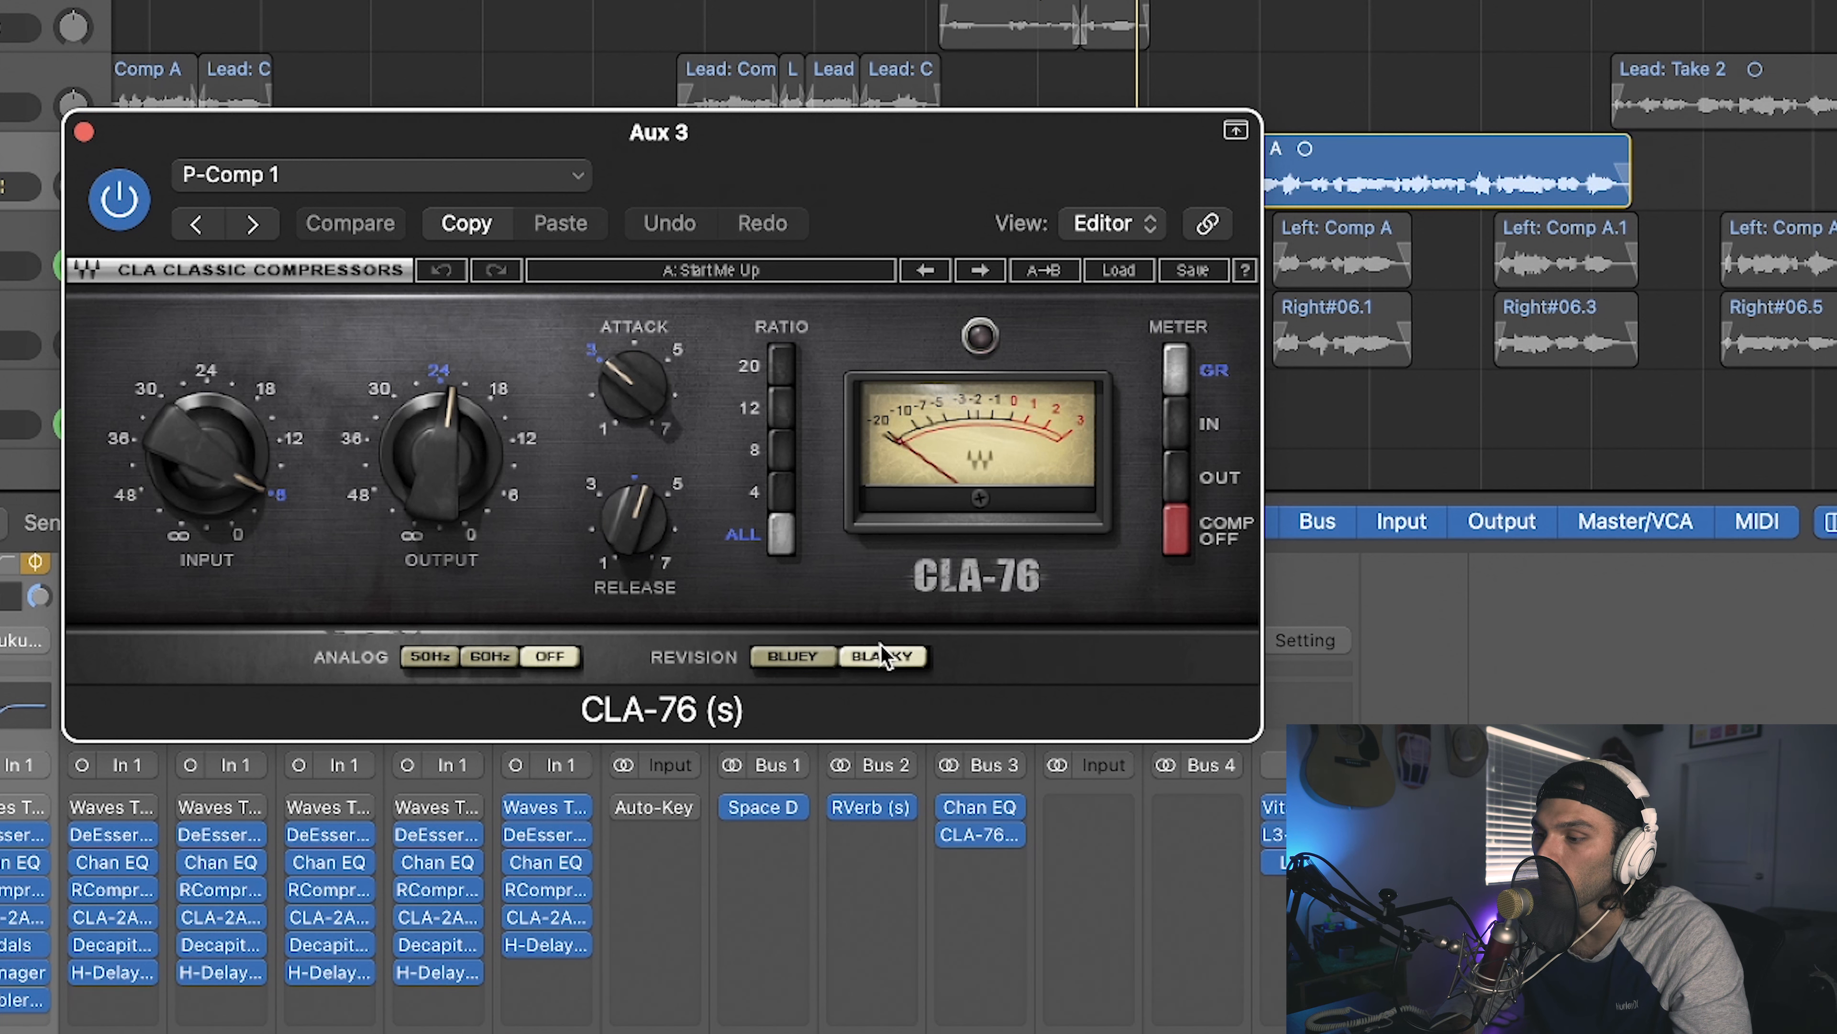
left_click(797, 654)
left_click(895, 656)
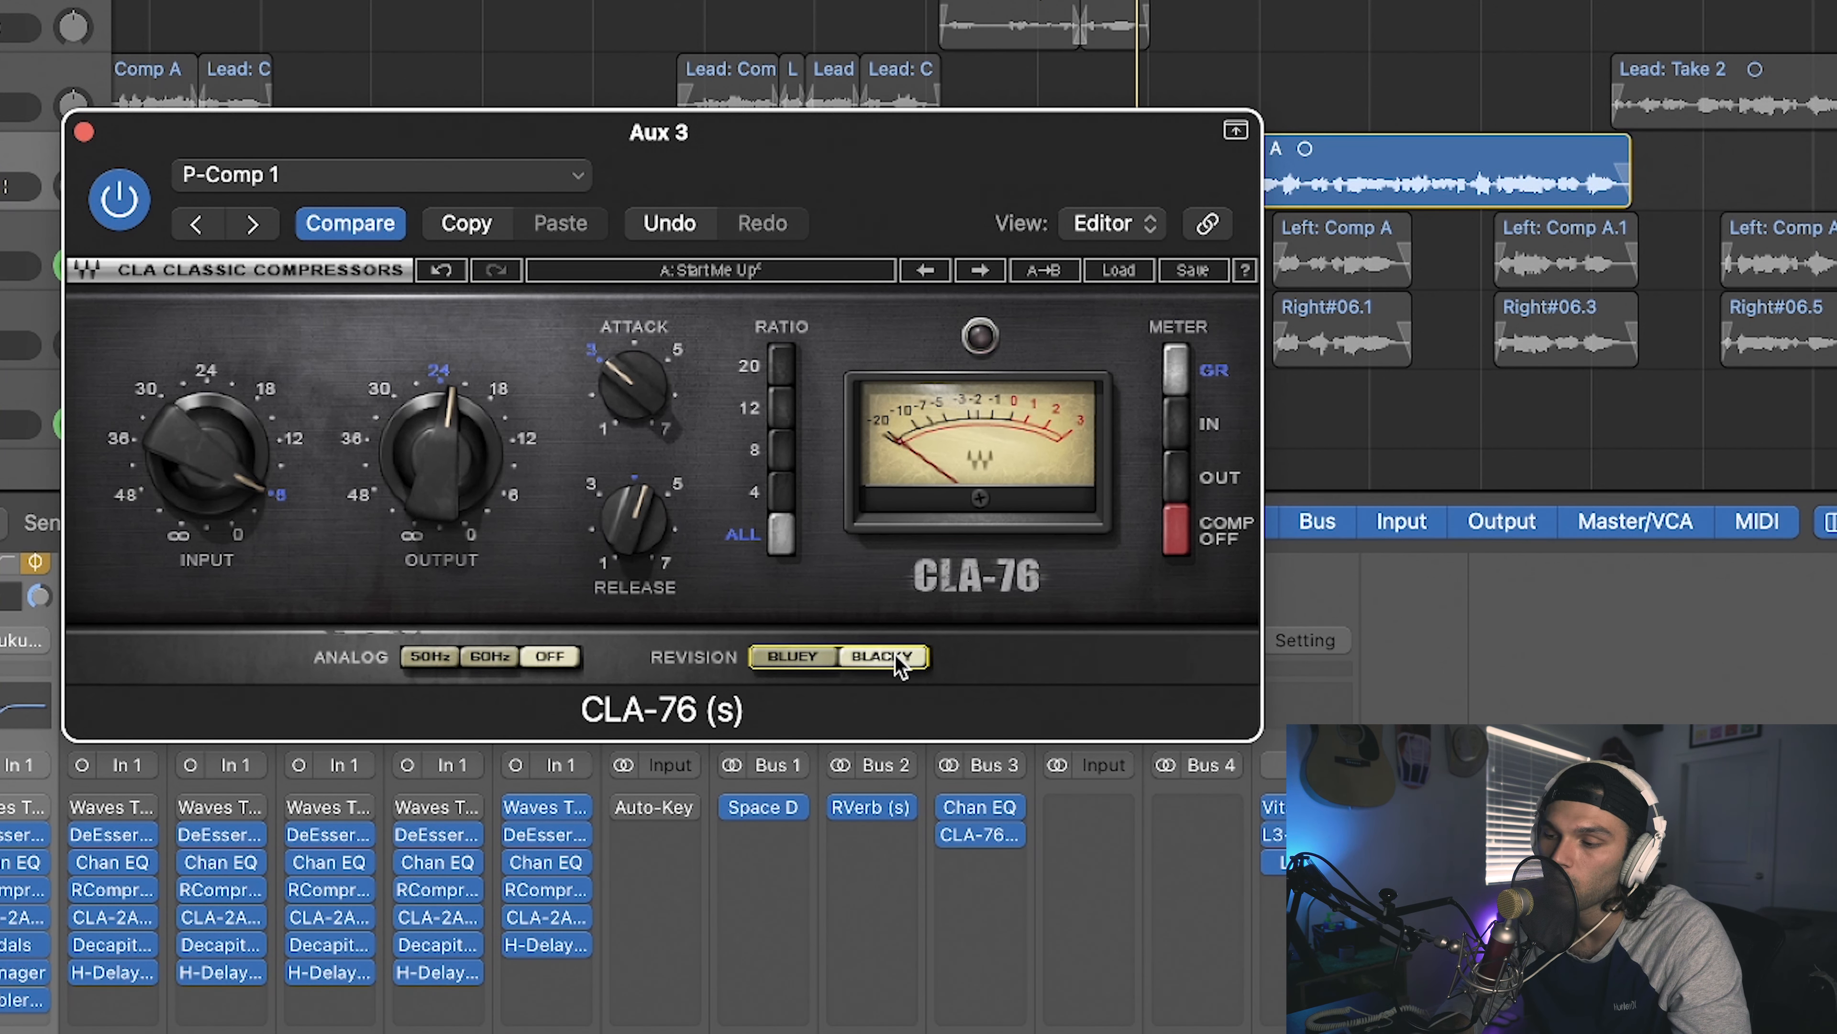
left_click(83, 132)
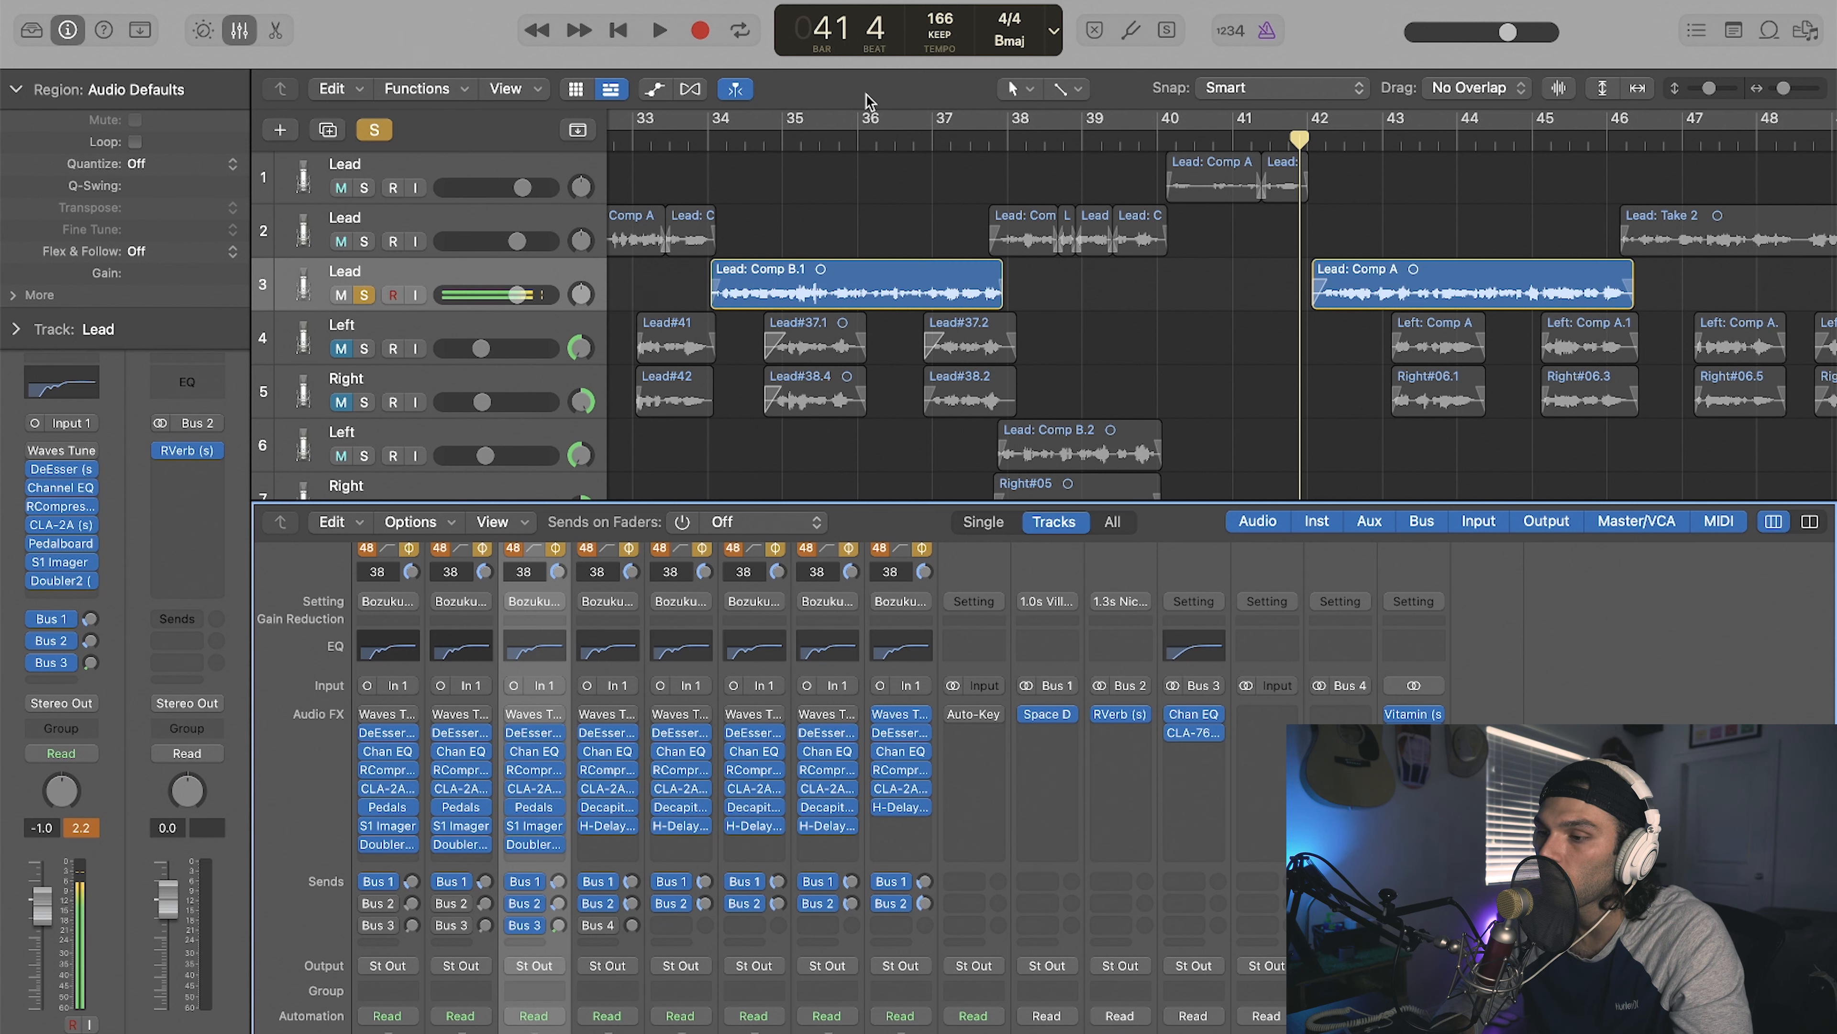
Step: Cycle bars 34 to 38 over the Lead: Comp B.1 region and play it back to audition the third Lead track's Bus 3 send
left_click(755, 137)
left_click(707, 138)
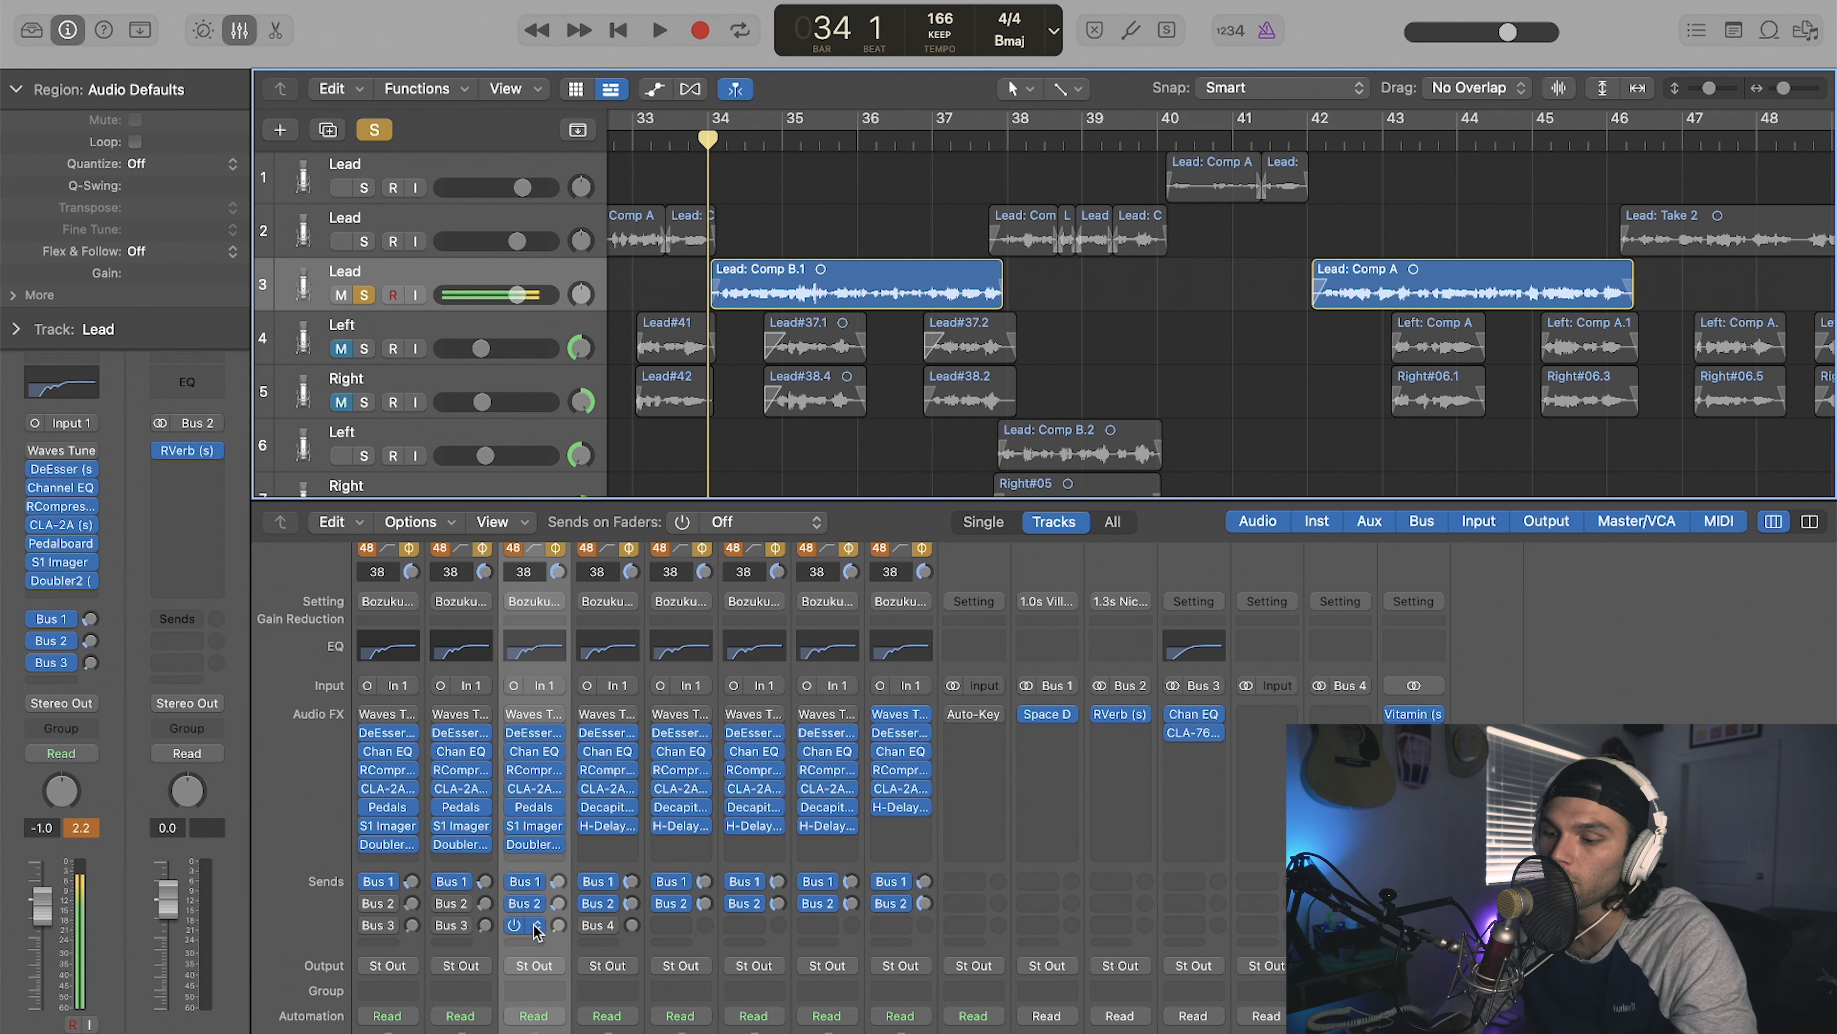
left_click(559, 927)
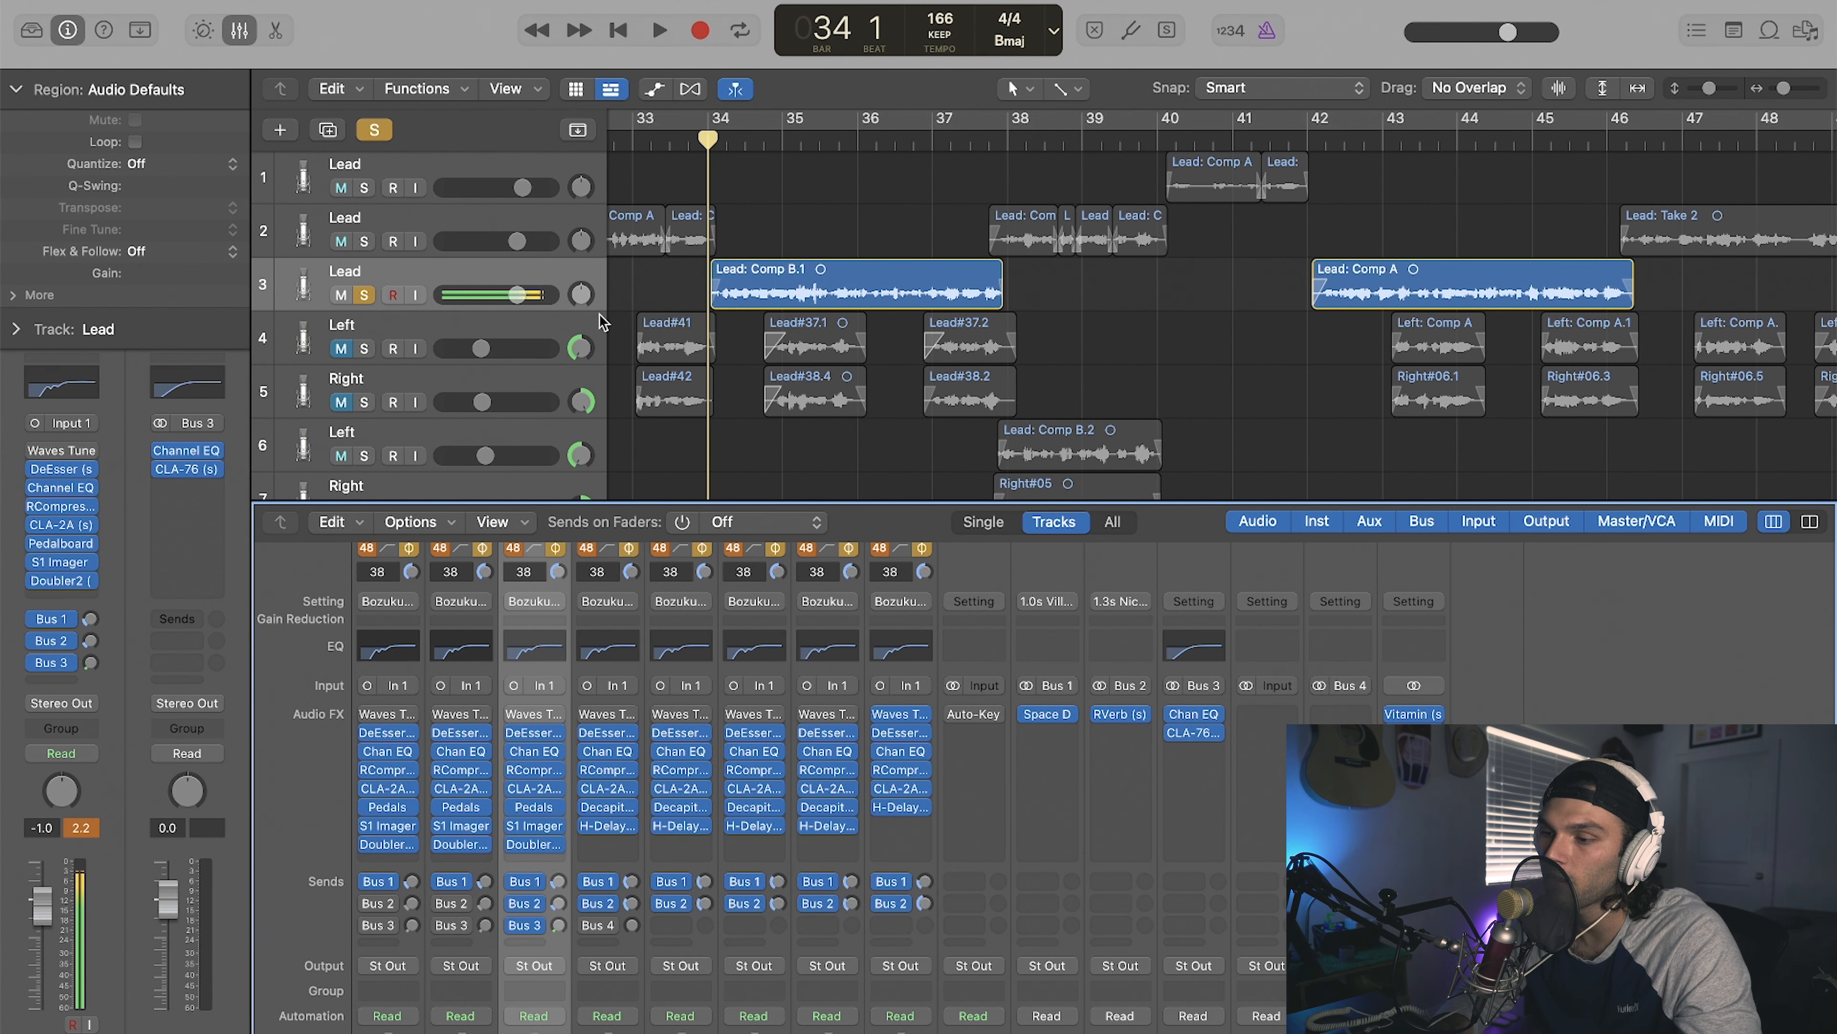
scroll(600, 322, "left", 3)
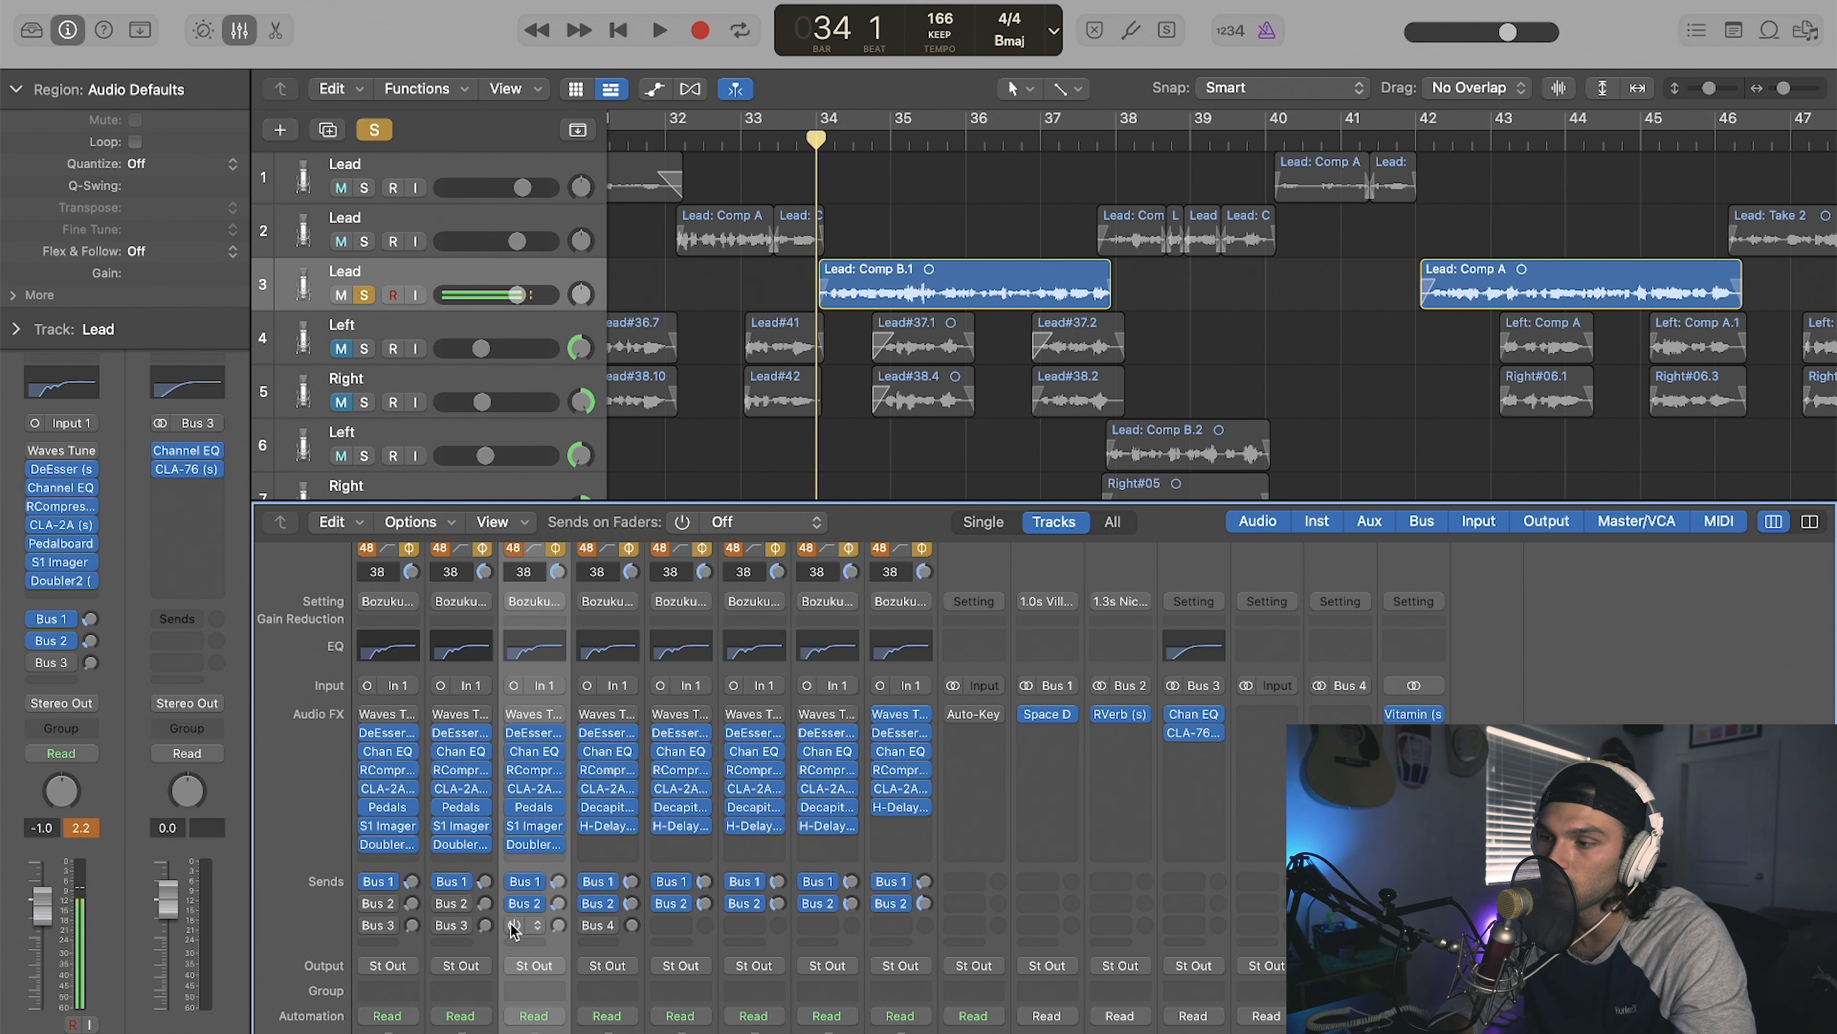
key("c")
key("space")
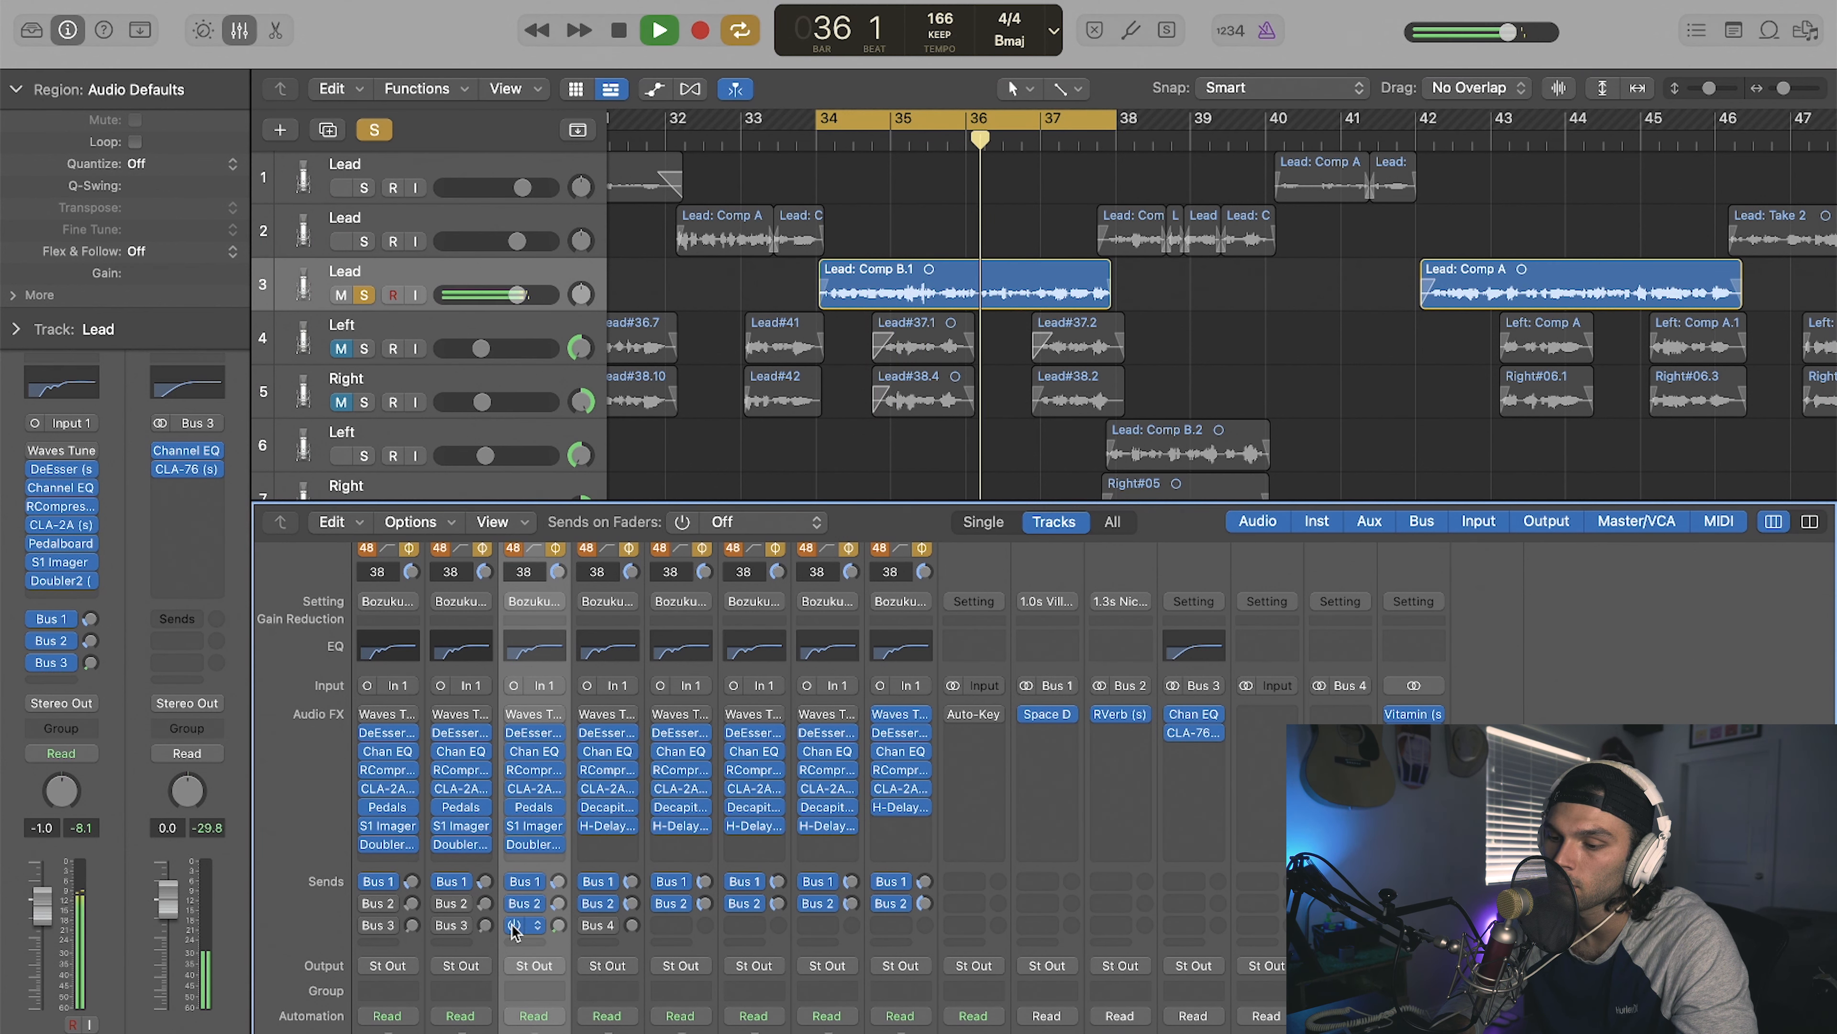
key("space")
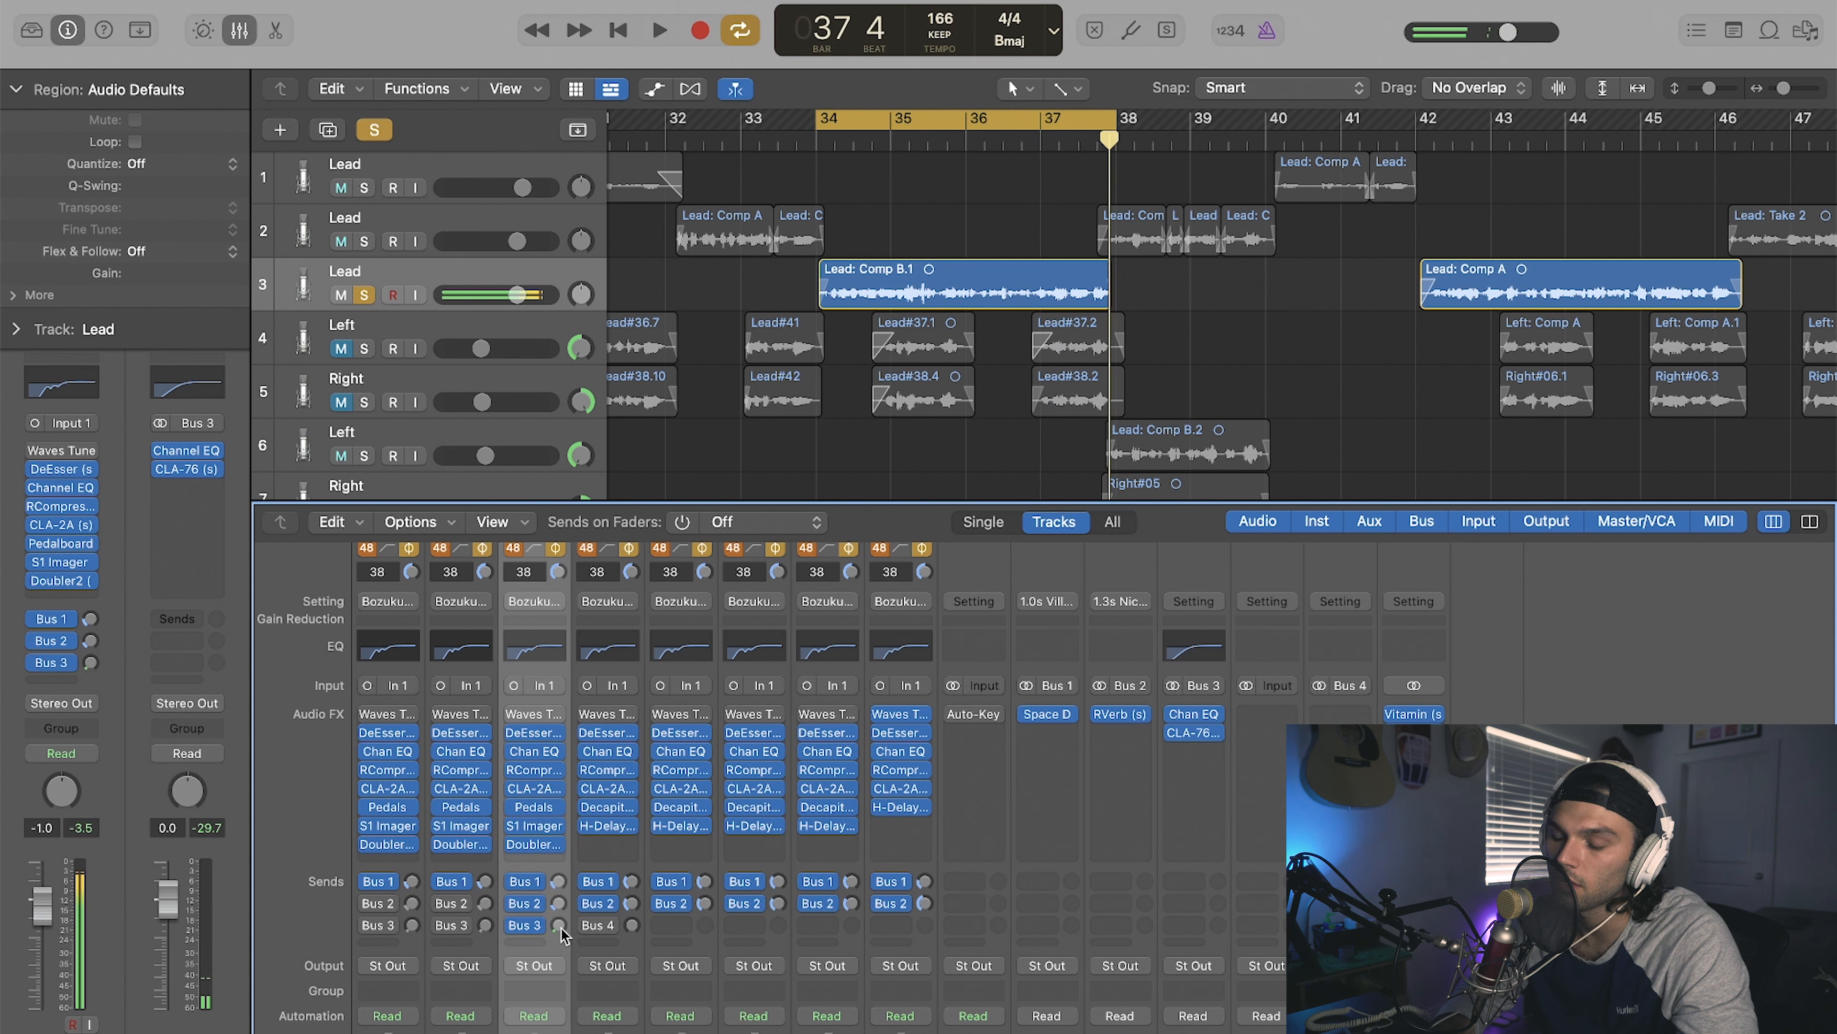
Step: Adjust the third Lead track's Bus 3 send level while the cycled section plays
key("space")
mouse_move(561, 929)
left_mouse_down()
mouse_move(560, 893)
mouse_move(561, 924)
left_mouse_up()
key("space")
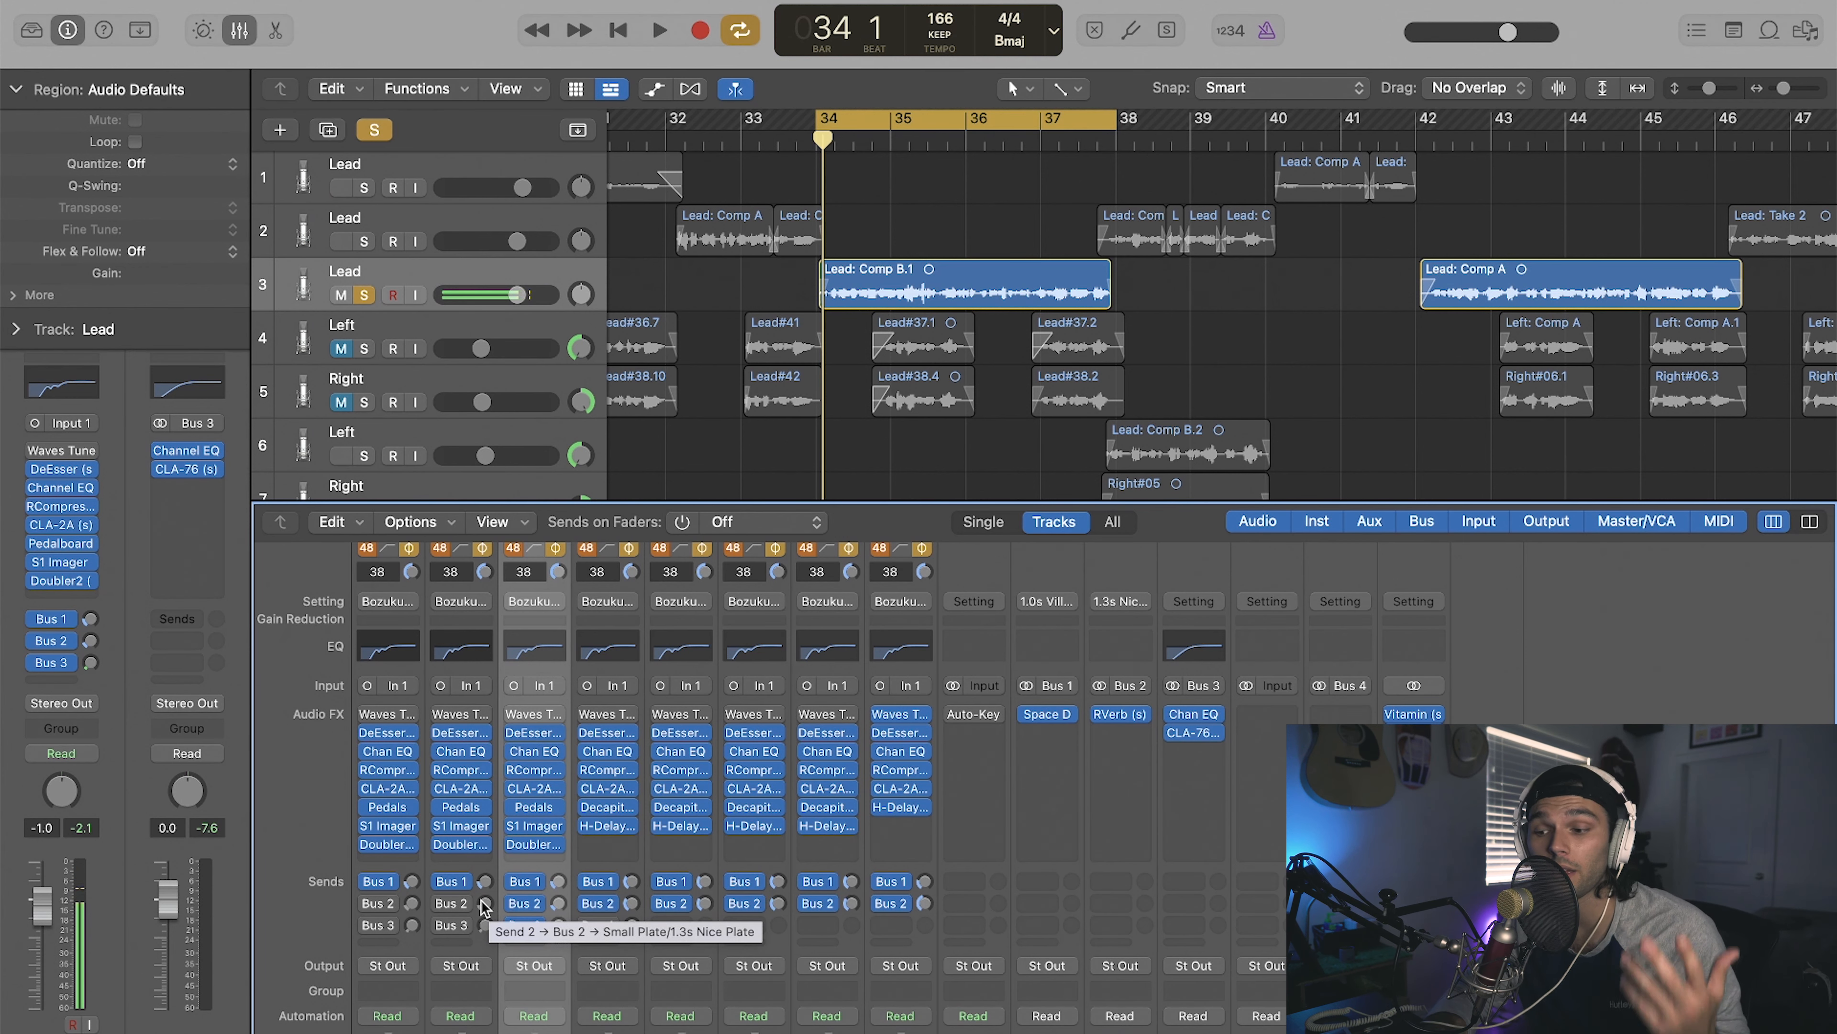
Step: Open Waves Tune Real-Time on the third Lead track to view its settings, and close it
left_click(534, 715)
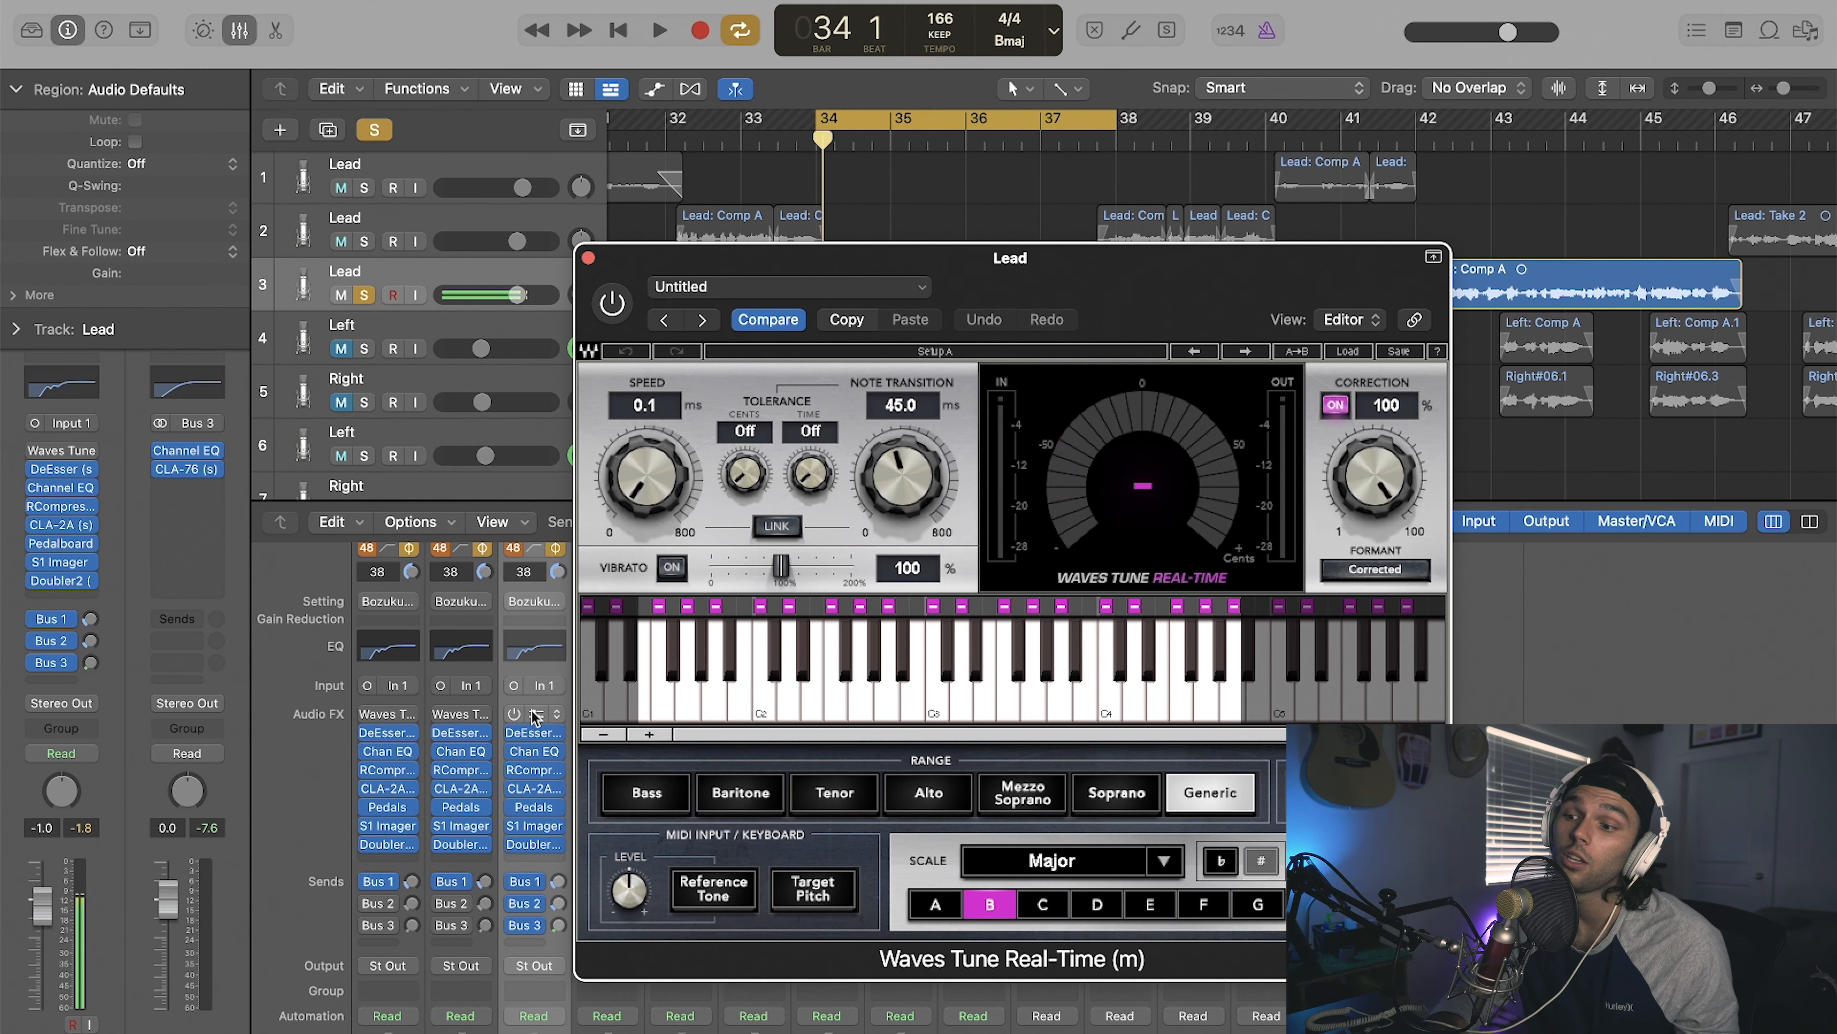
left_click(588, 258)
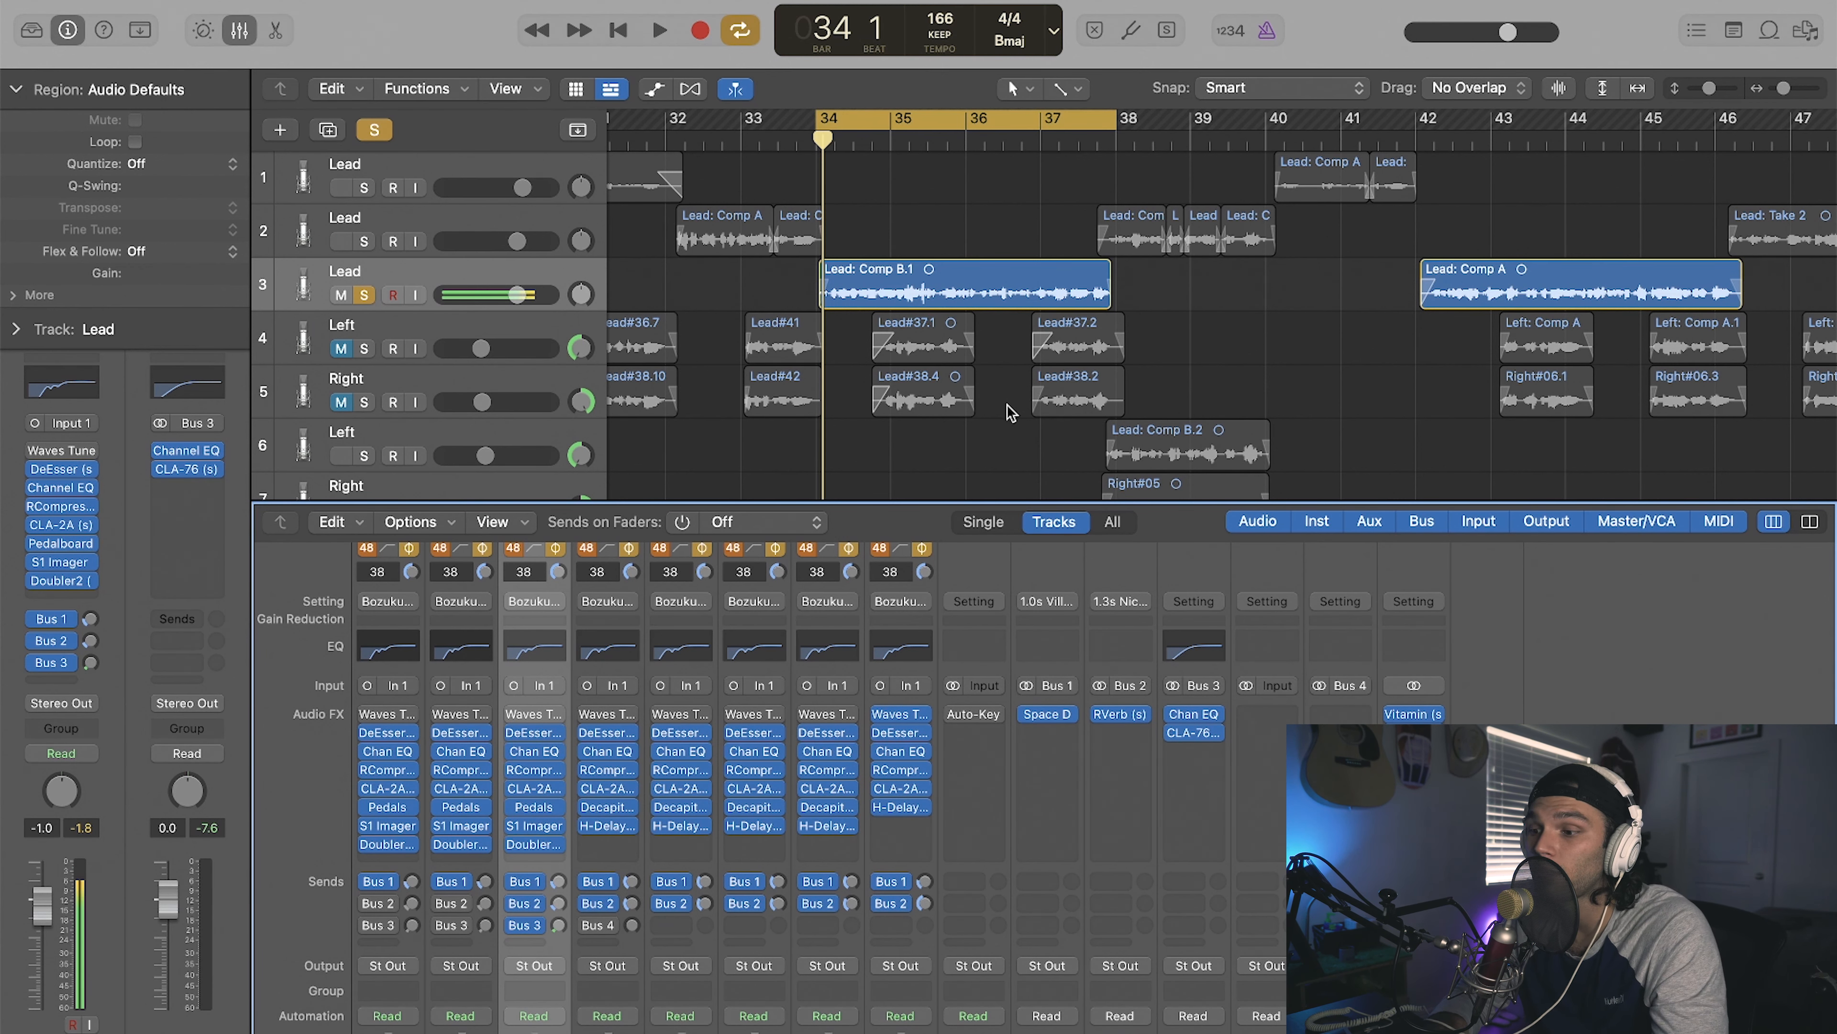
Step: Check Decapitator on the track 5 Right vocal, and replace Decapitator on the Left and Right tracks with copies of the third Lead track's Pedalboard
scroll(1011, 413, "down", 2)
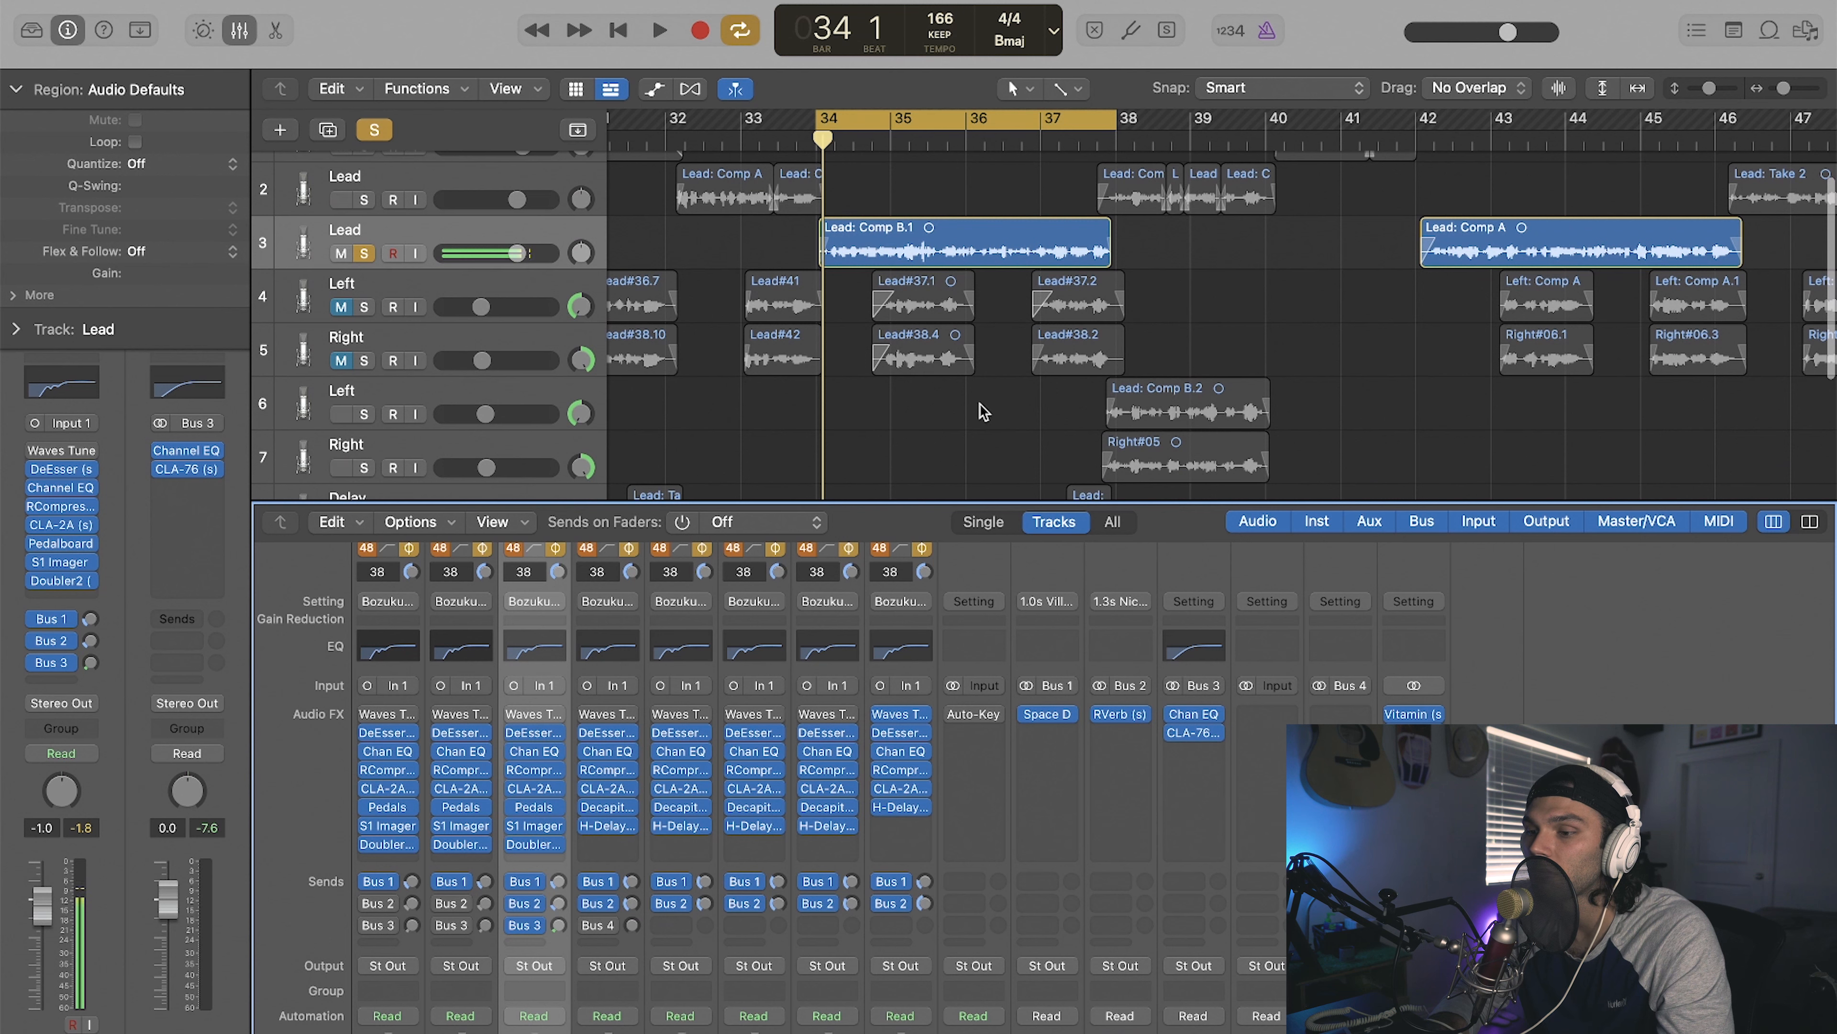
left_click(519, 285)
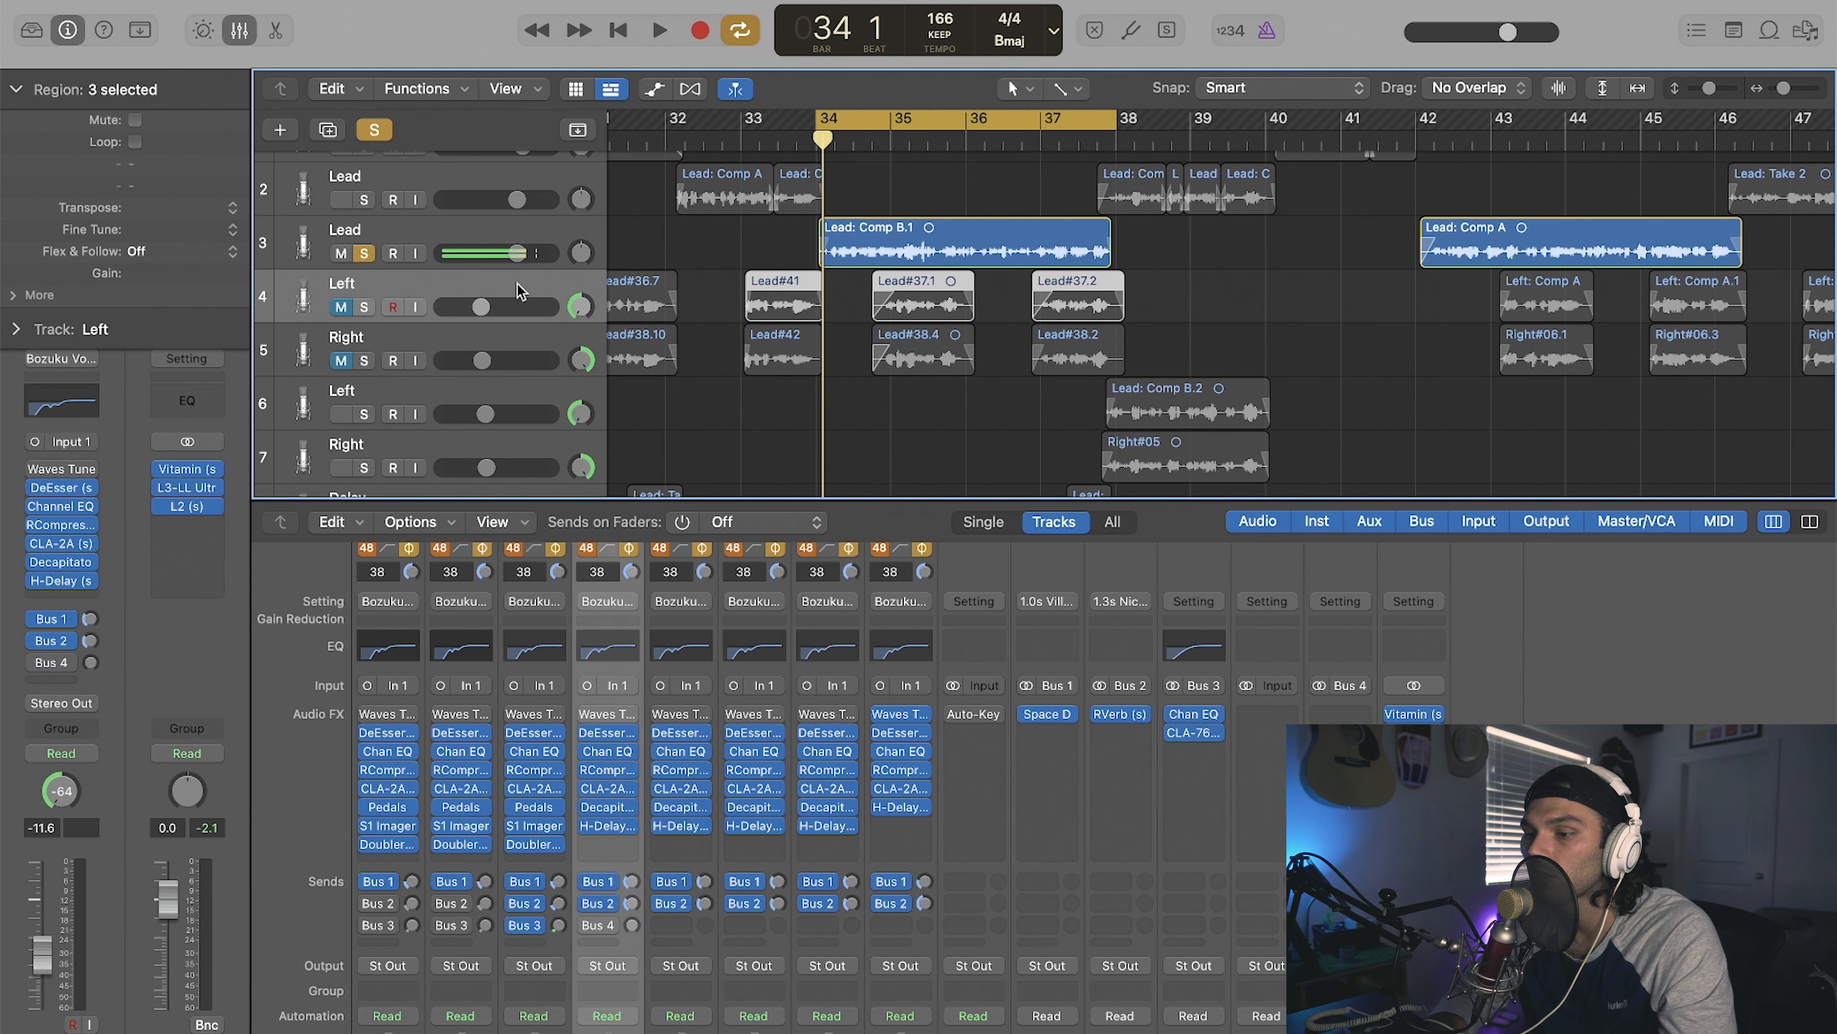
left_click(523, 349)
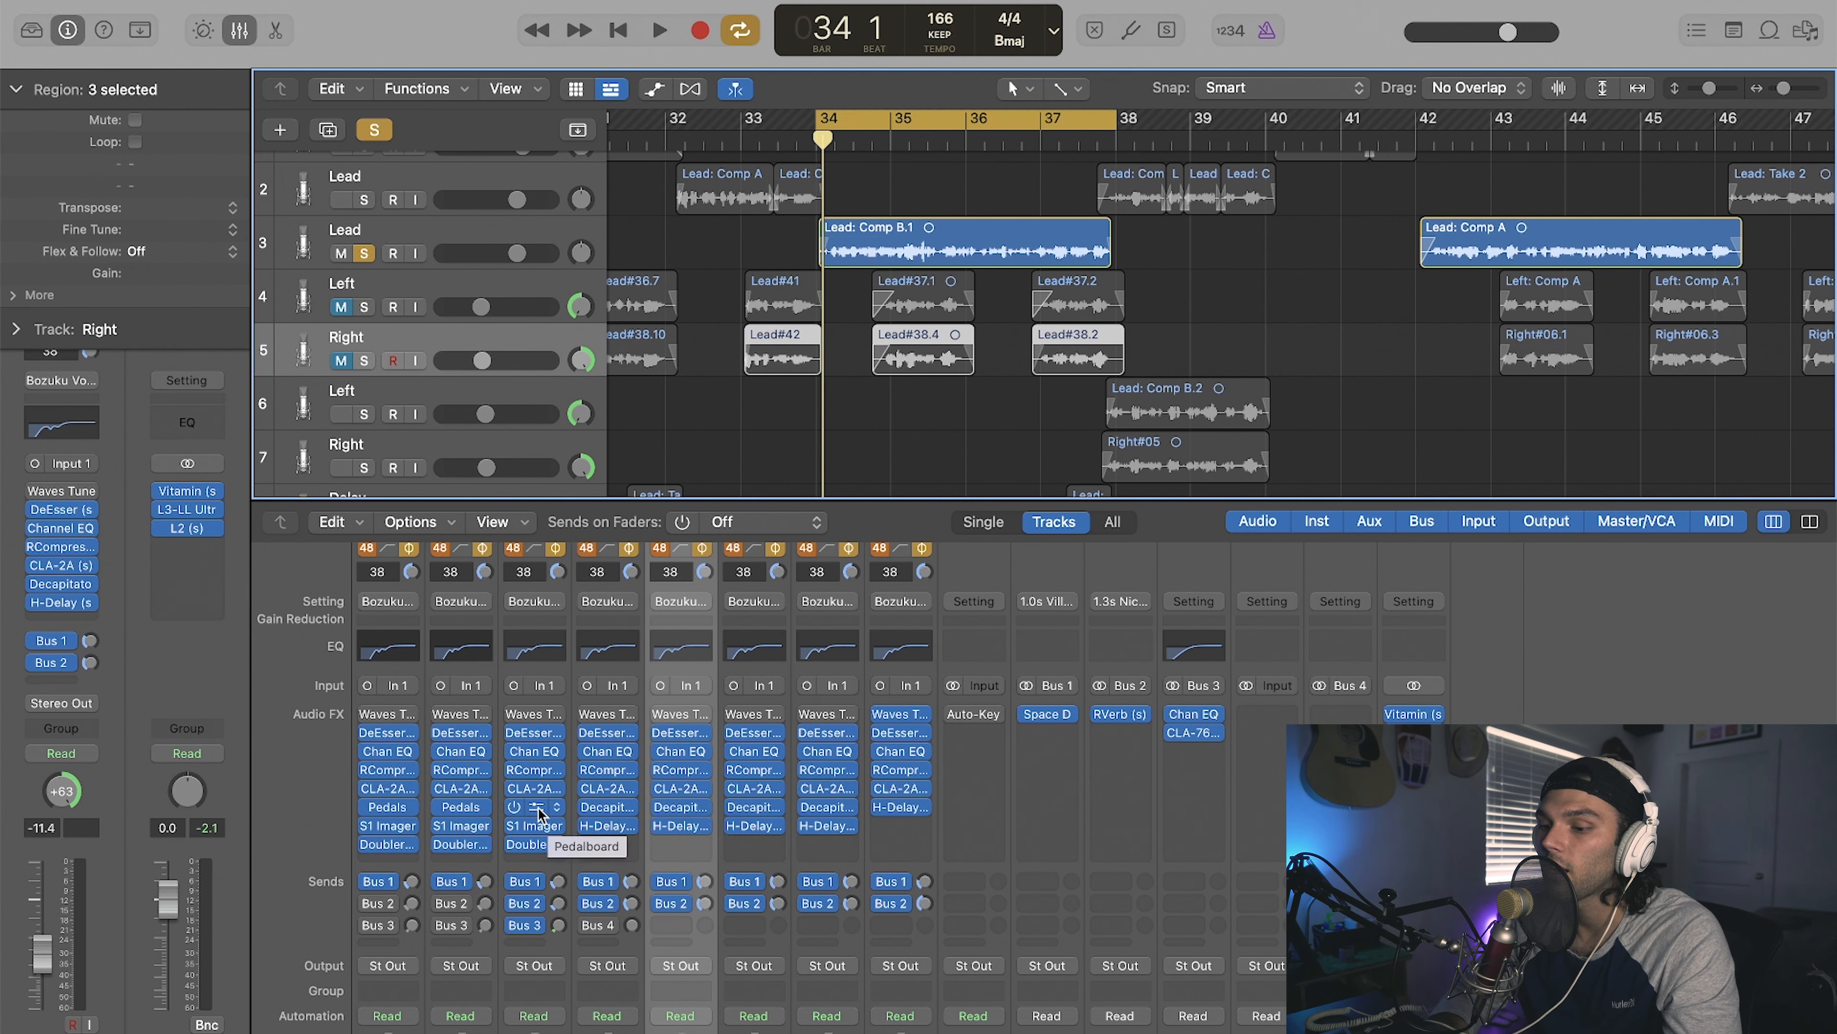
left_click(686, 812)
left_click_drag(1169, 258, 1398, 307)
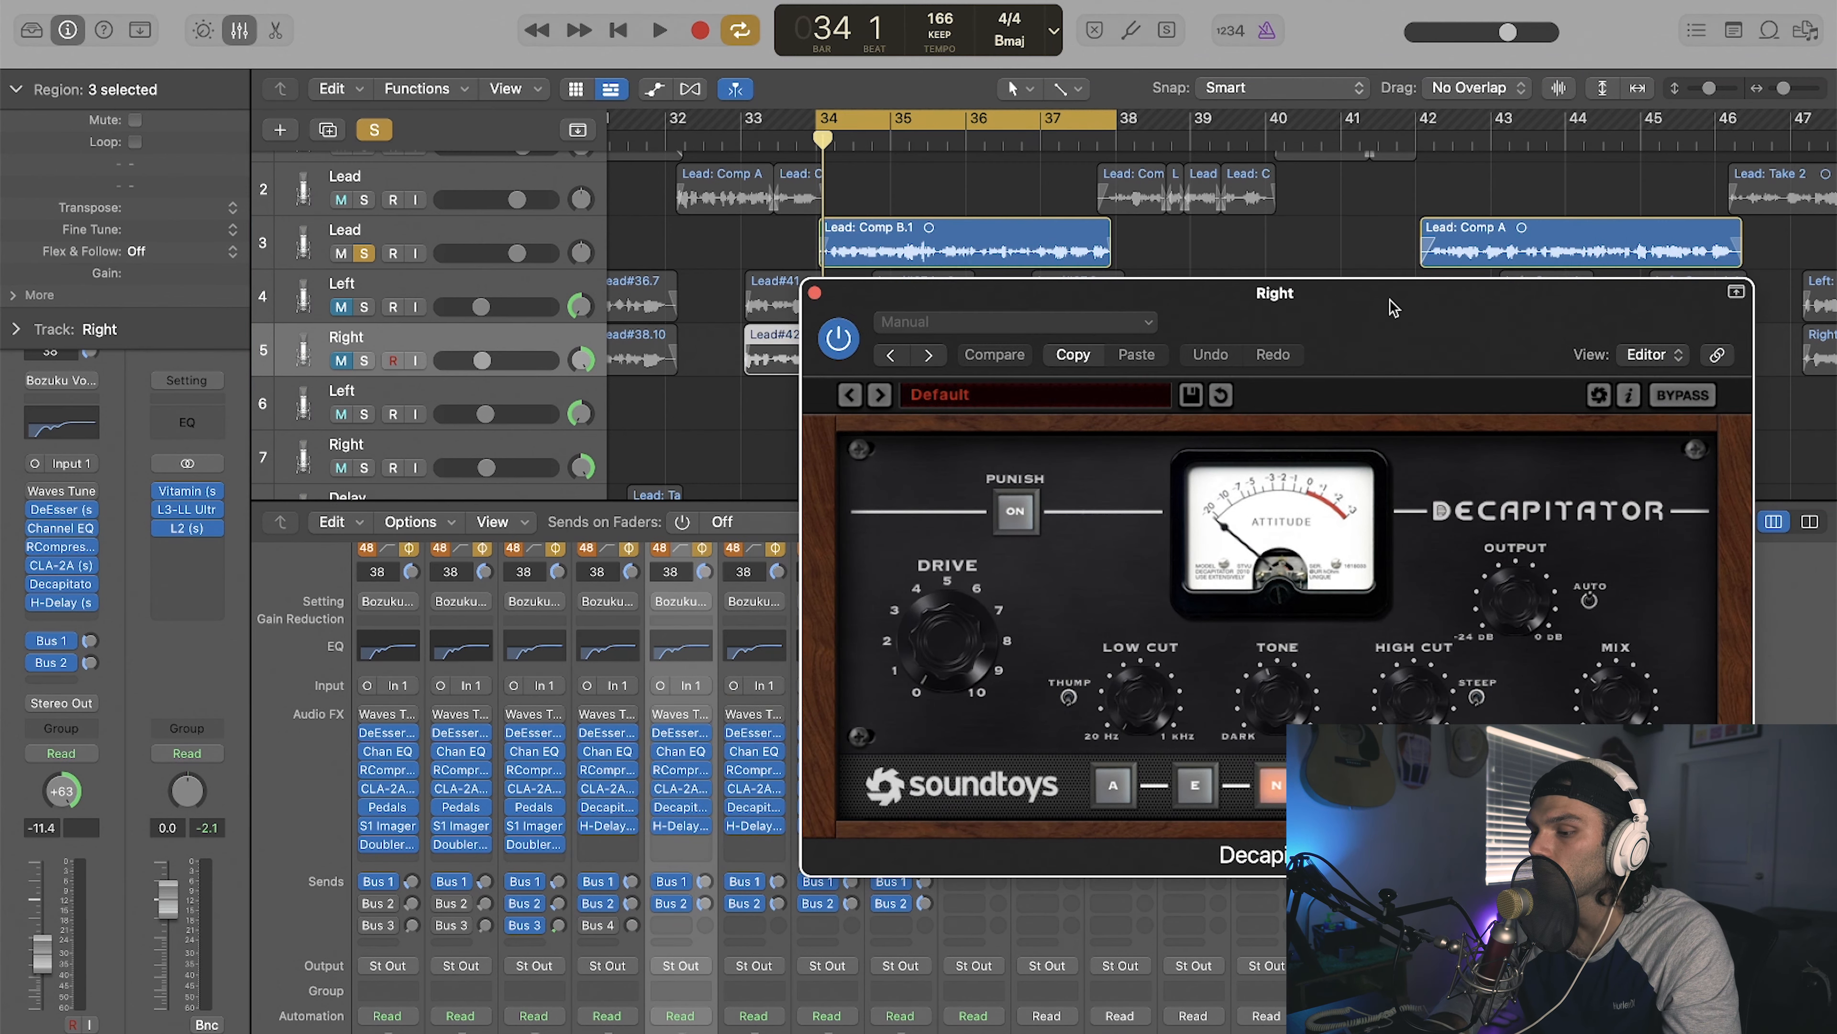
left_click(817, 296)
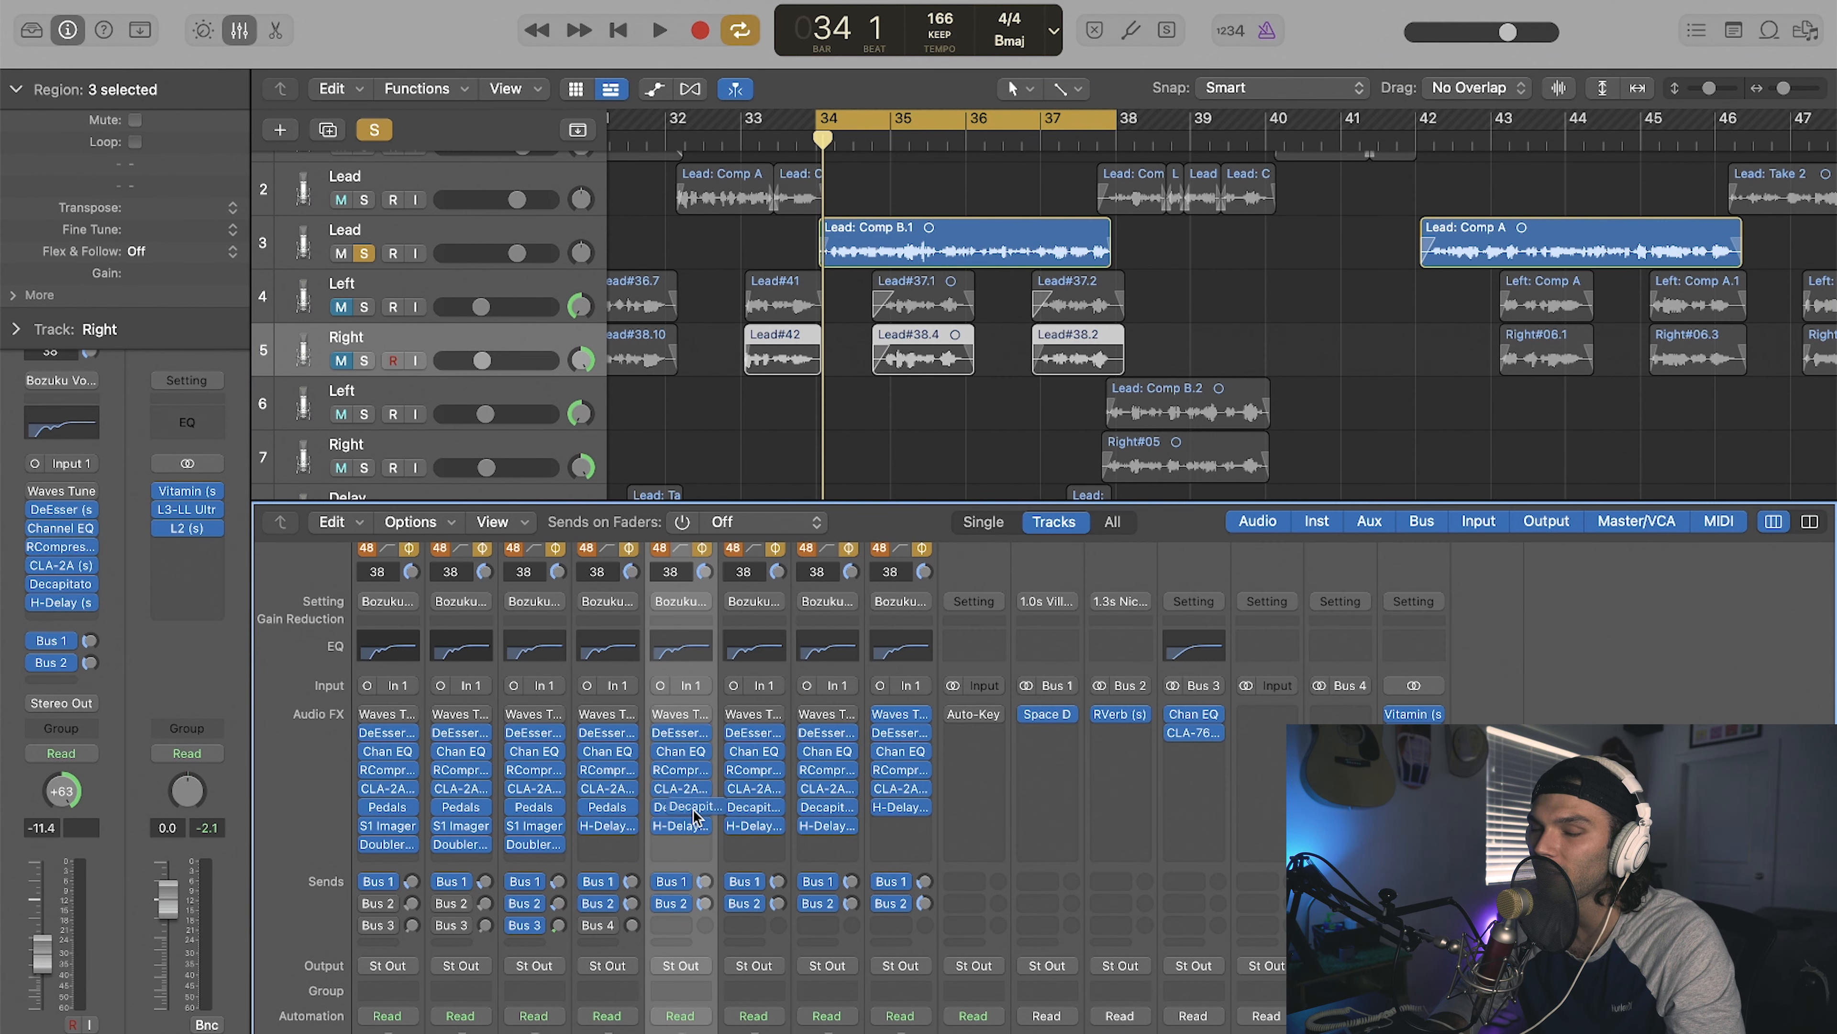
left_click_drag(538, 807, 687, 808)
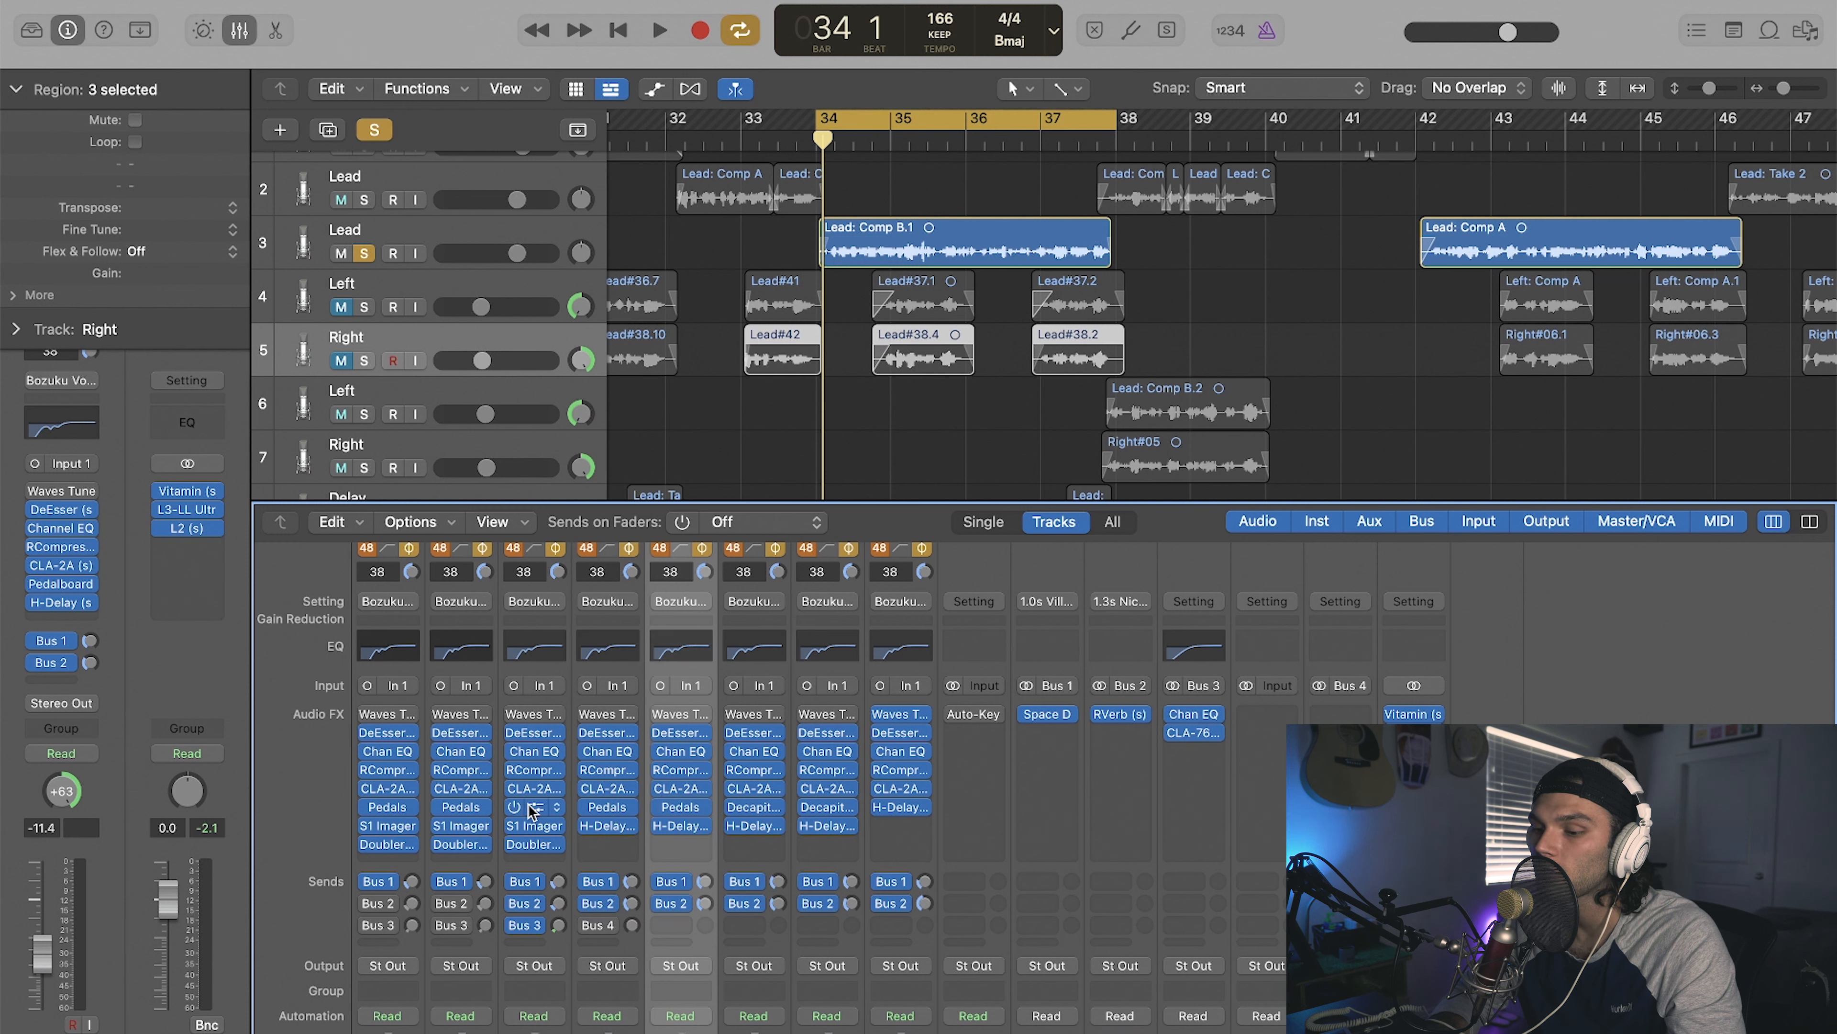
left_click_drag(550, 809, 829, 809)
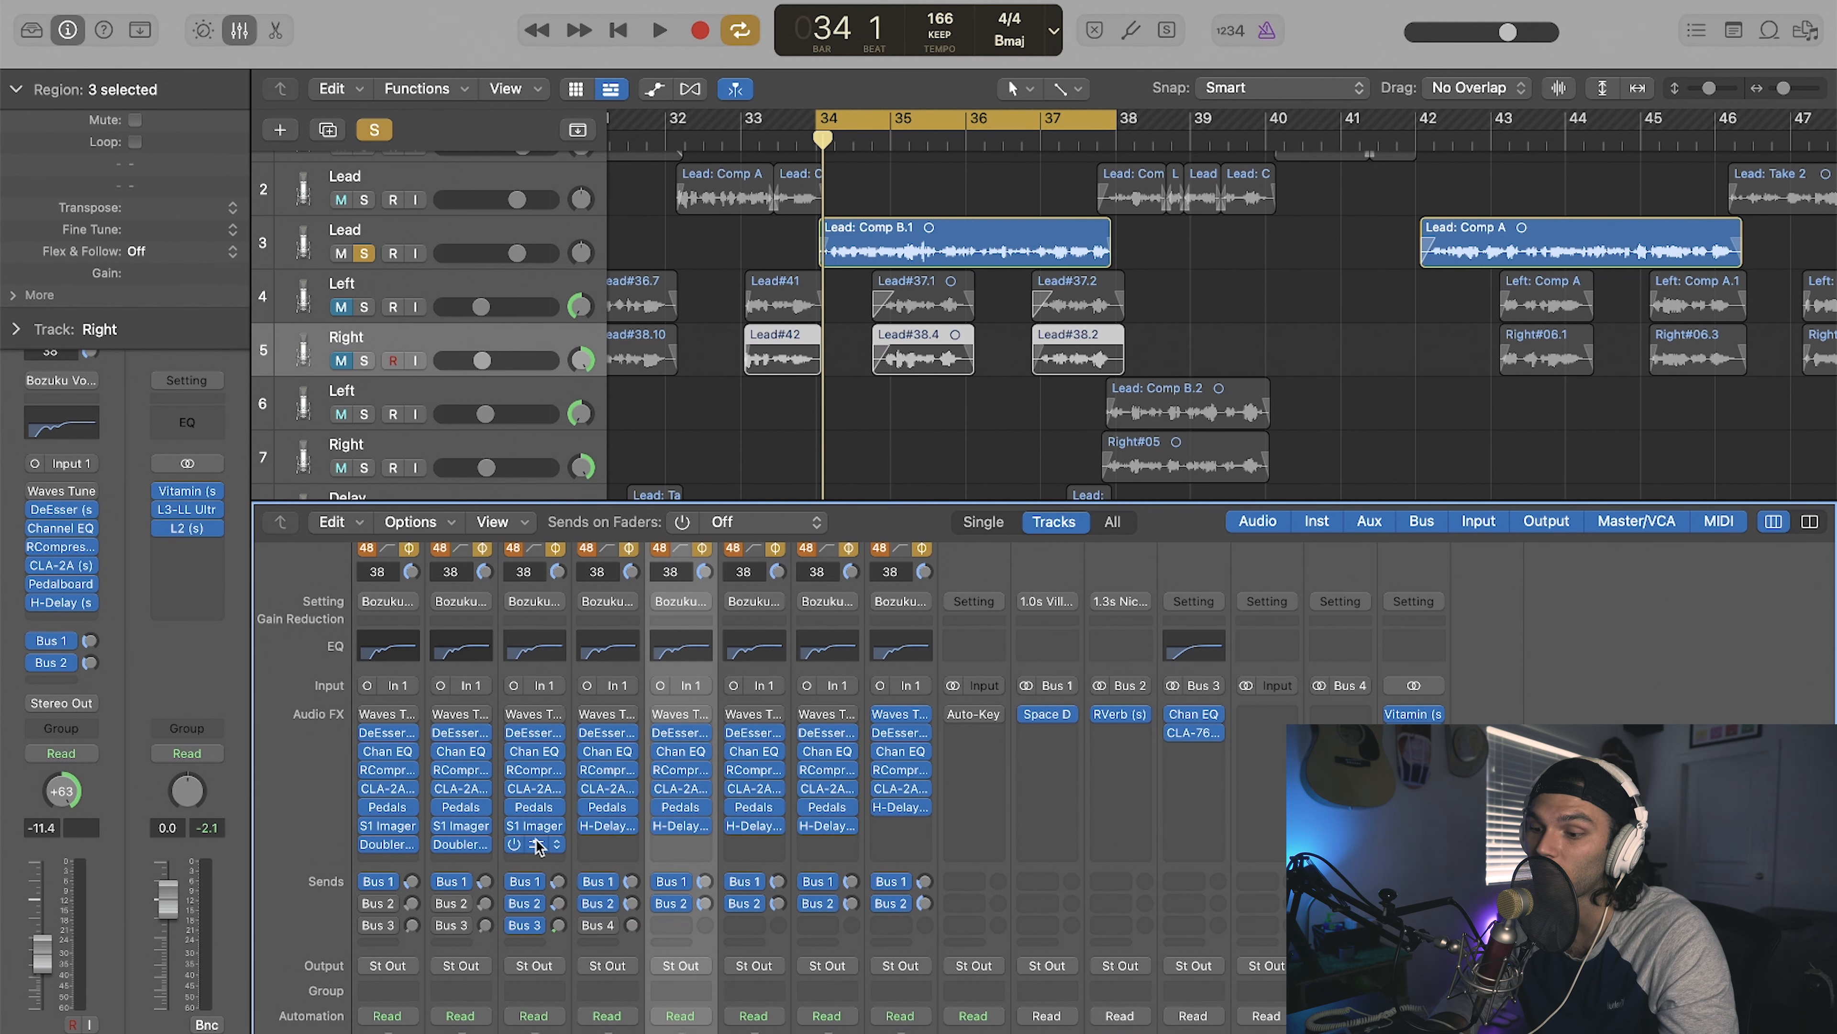
Step: Review H-Delay on the track 5 Right vocal, sync its delay time to Host, and copy it to the track 4 Left vocal
left_click(684, 825)
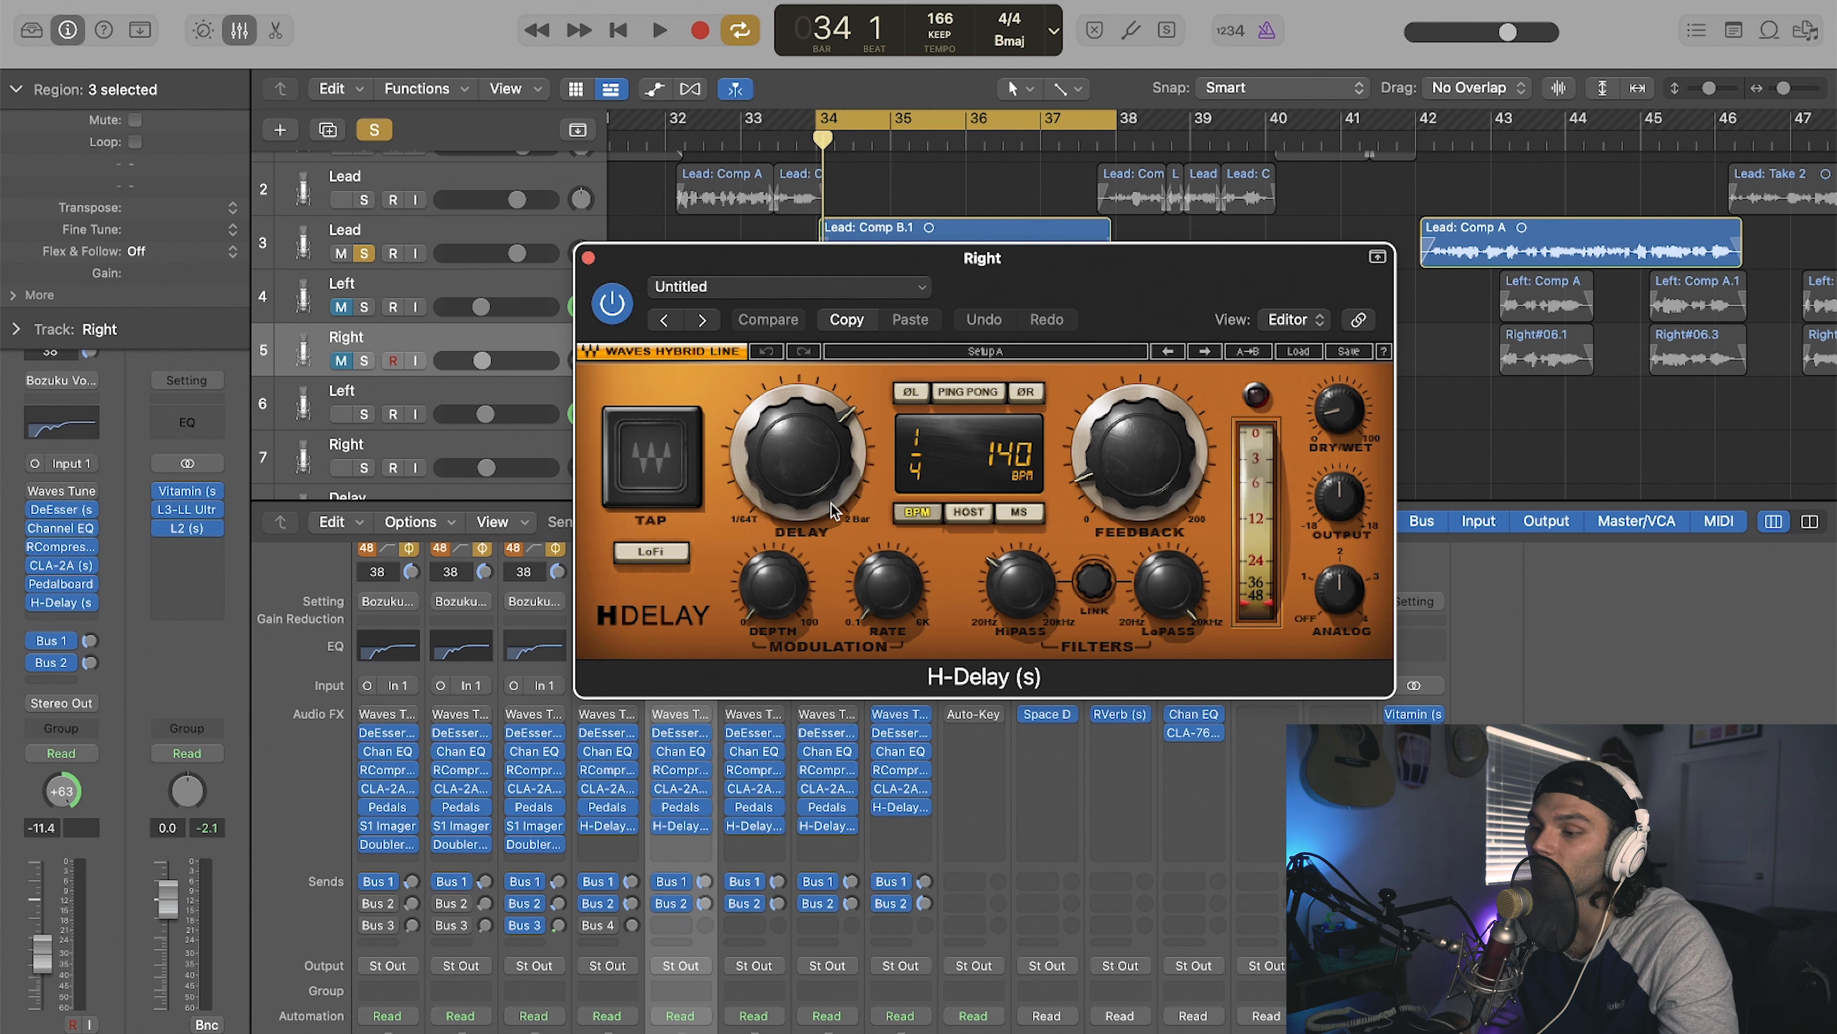
left_click(816, 440)
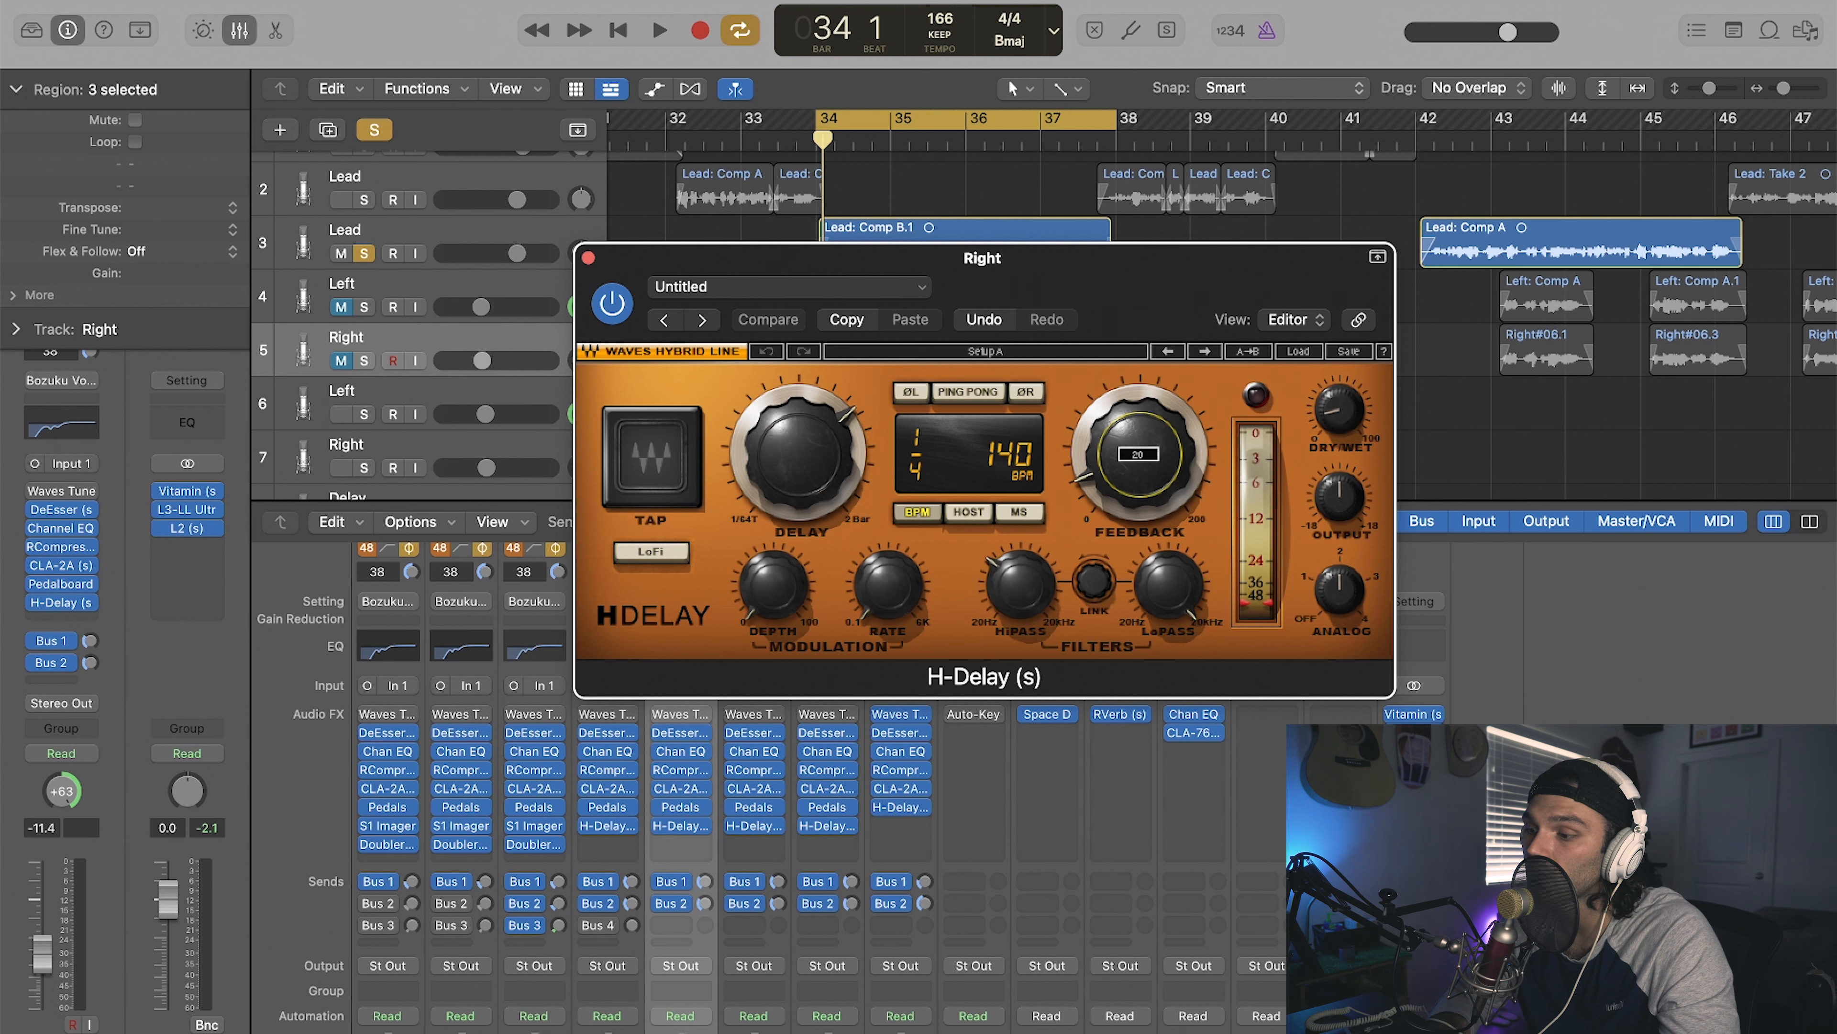
left_click(1339, 411)
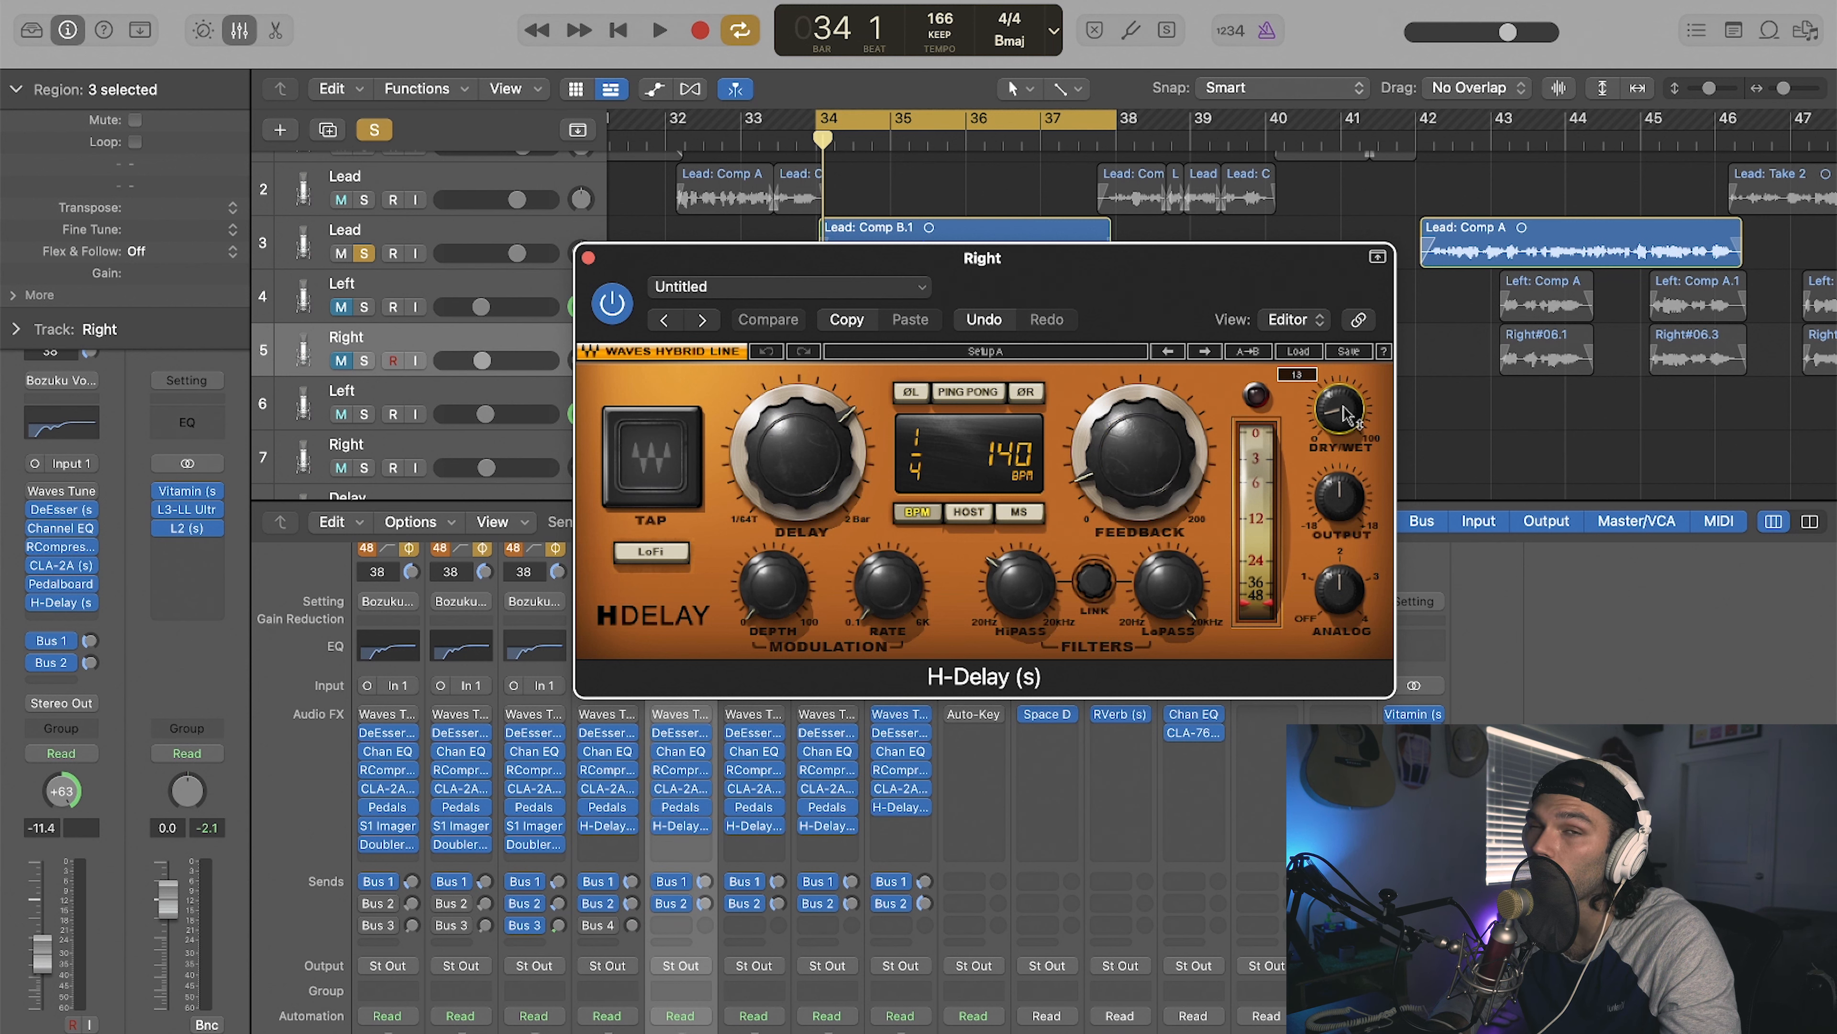
left_click(1021, 586)
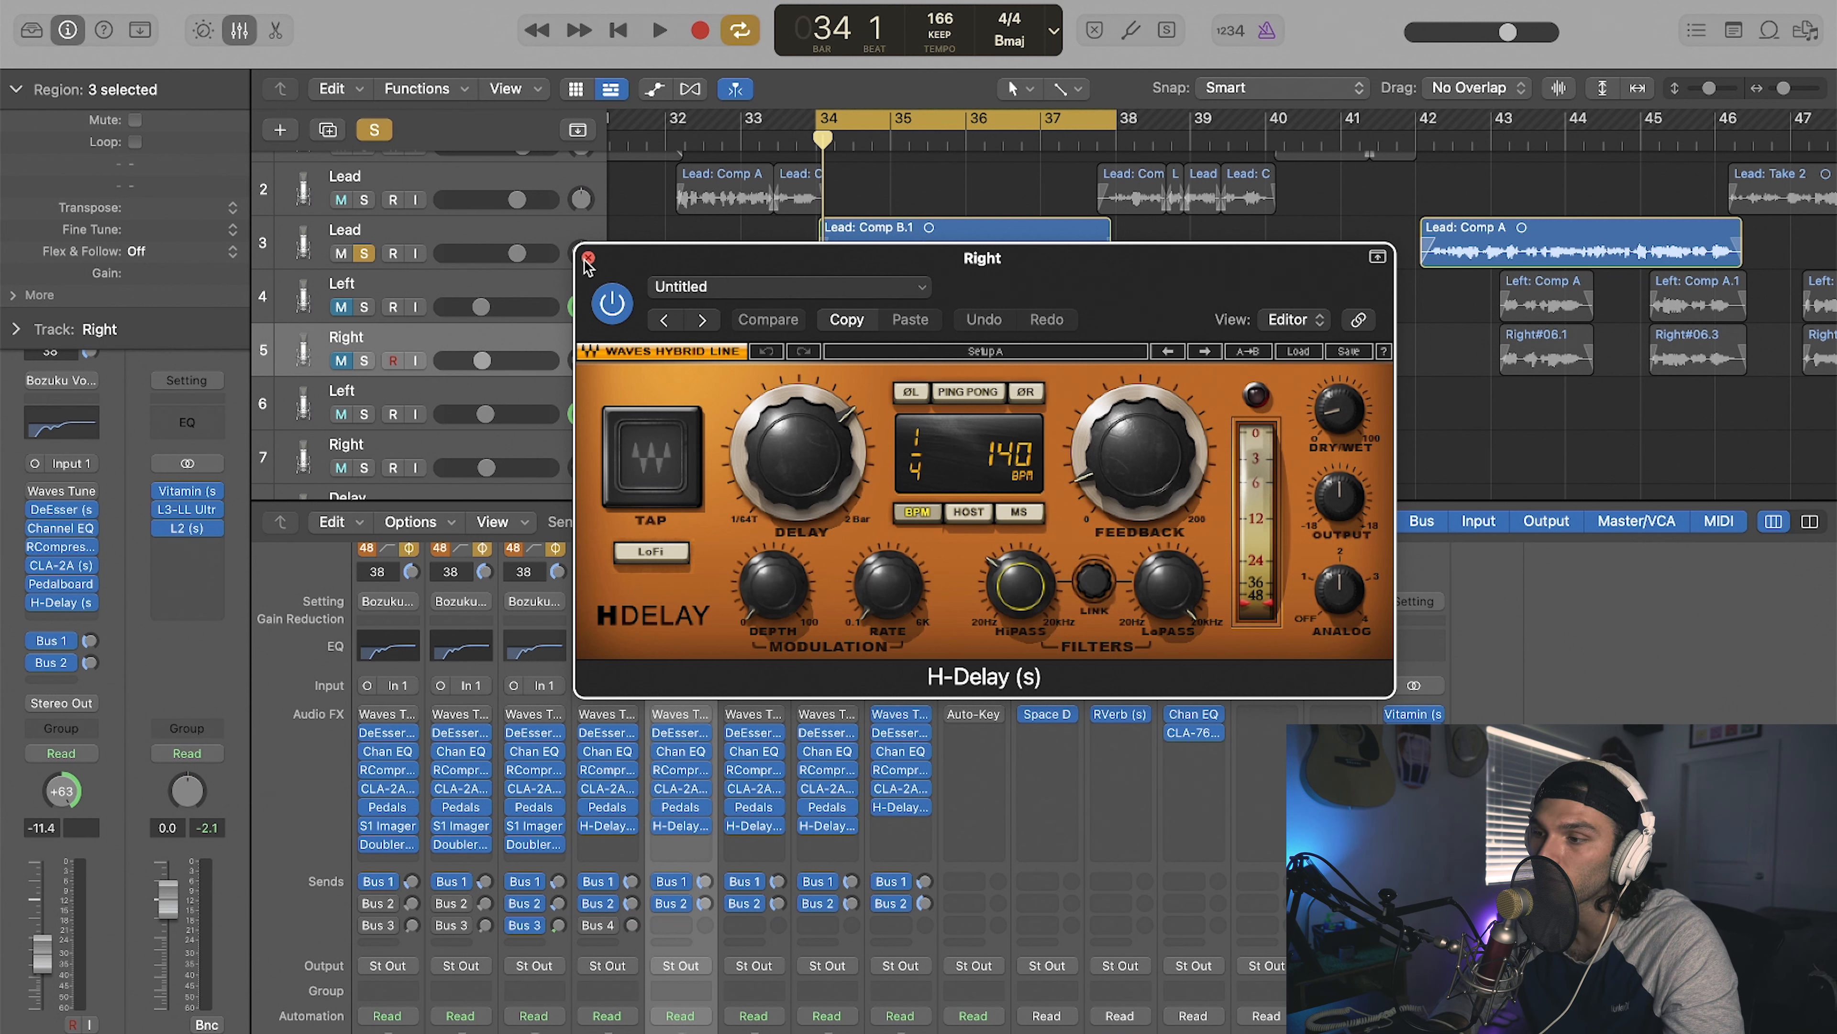
left_click(969, 513)
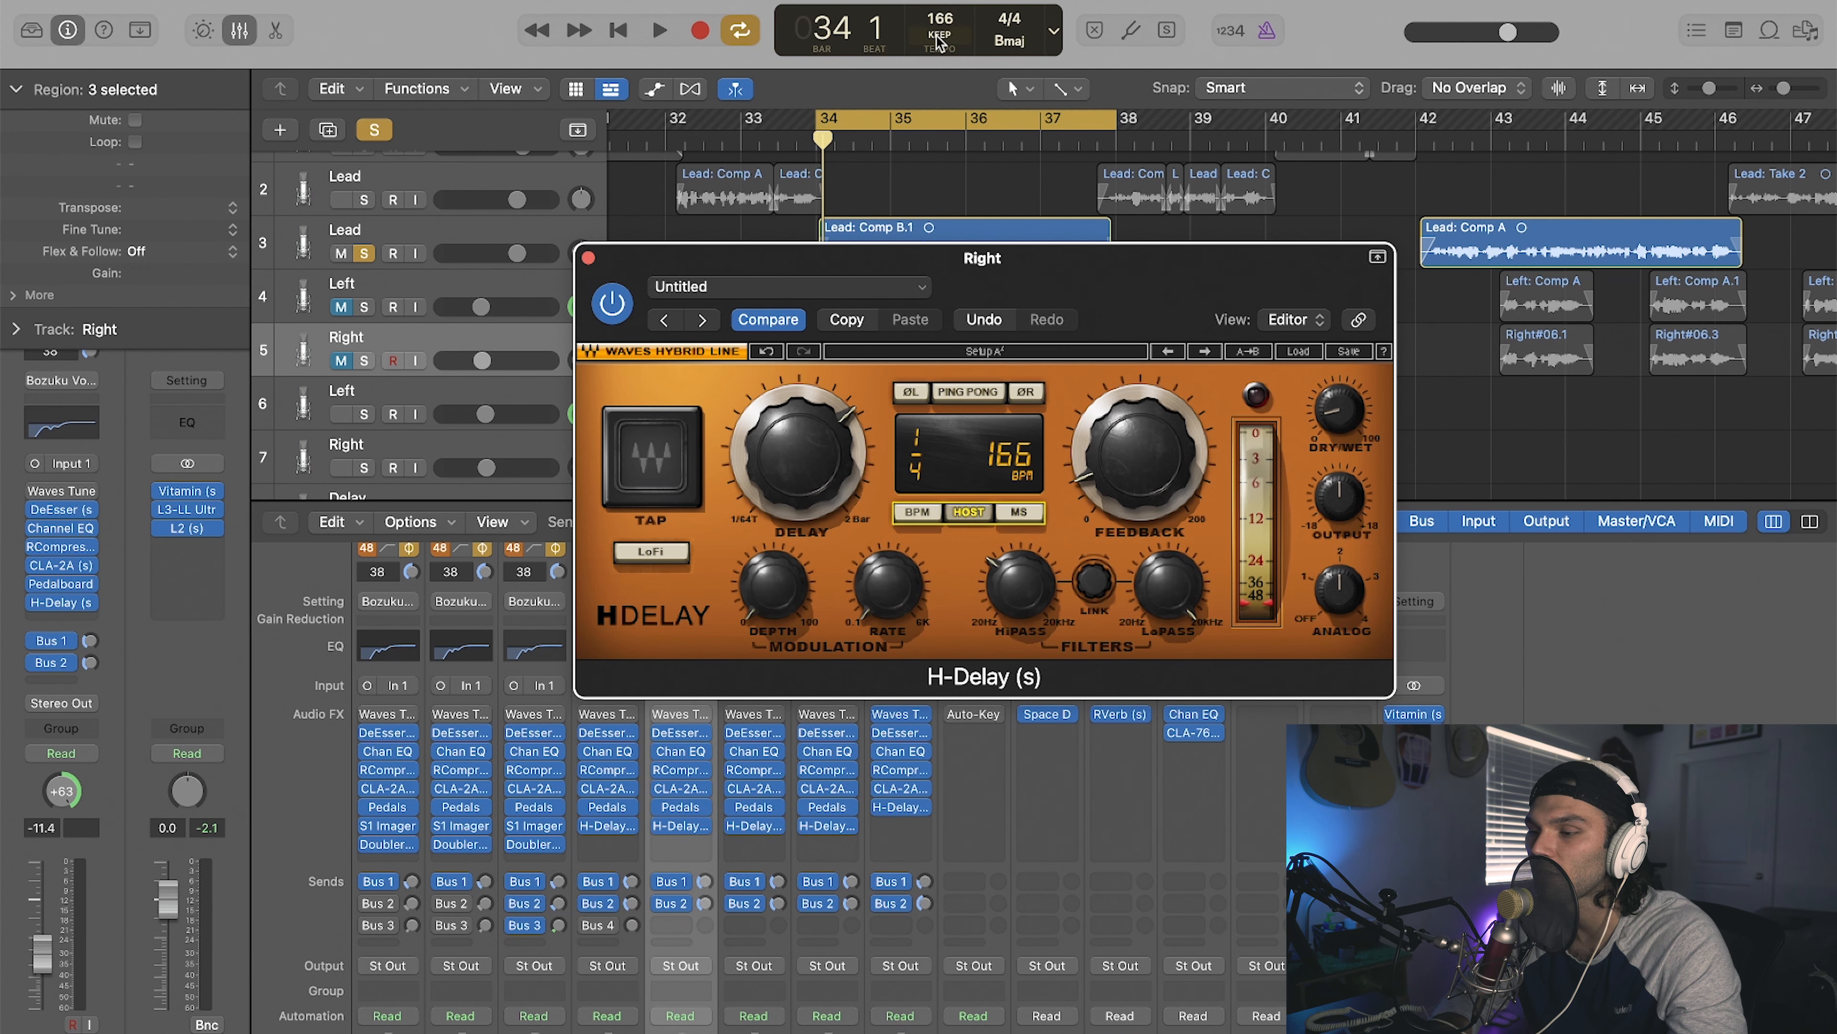
key("super+w")
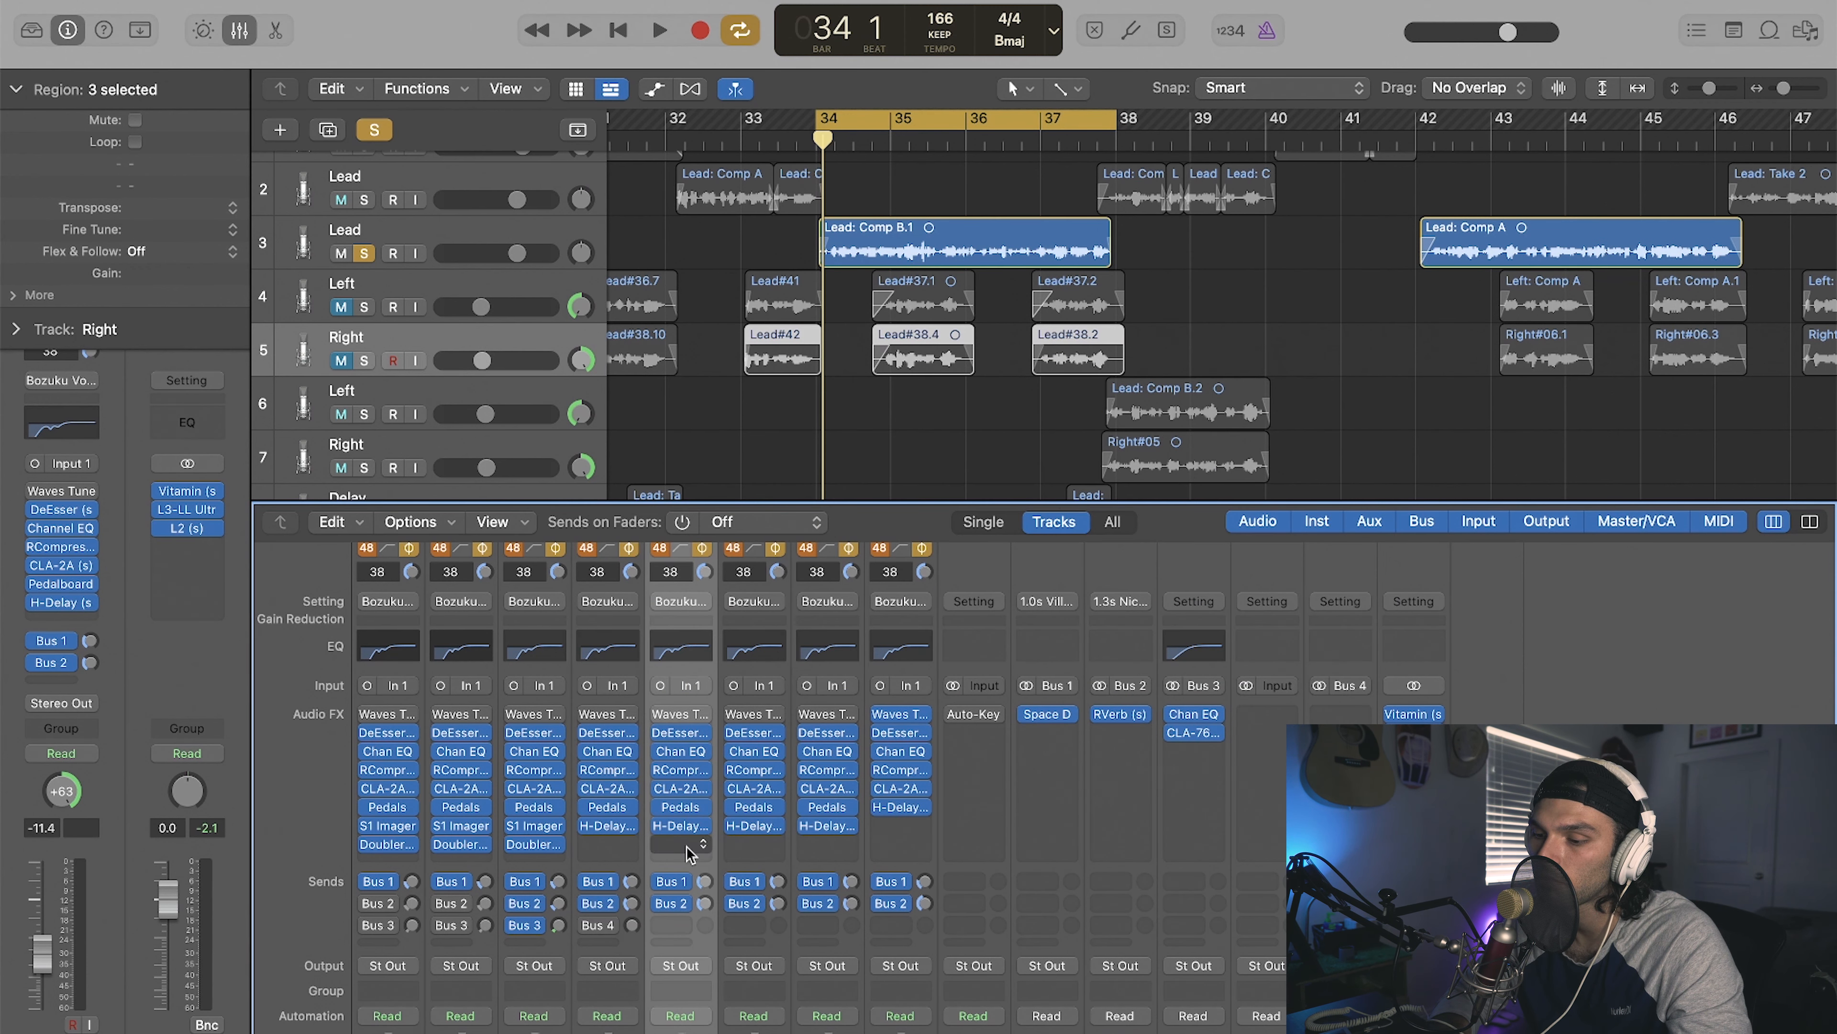
left_click_drag(684, 835, 613, 832)
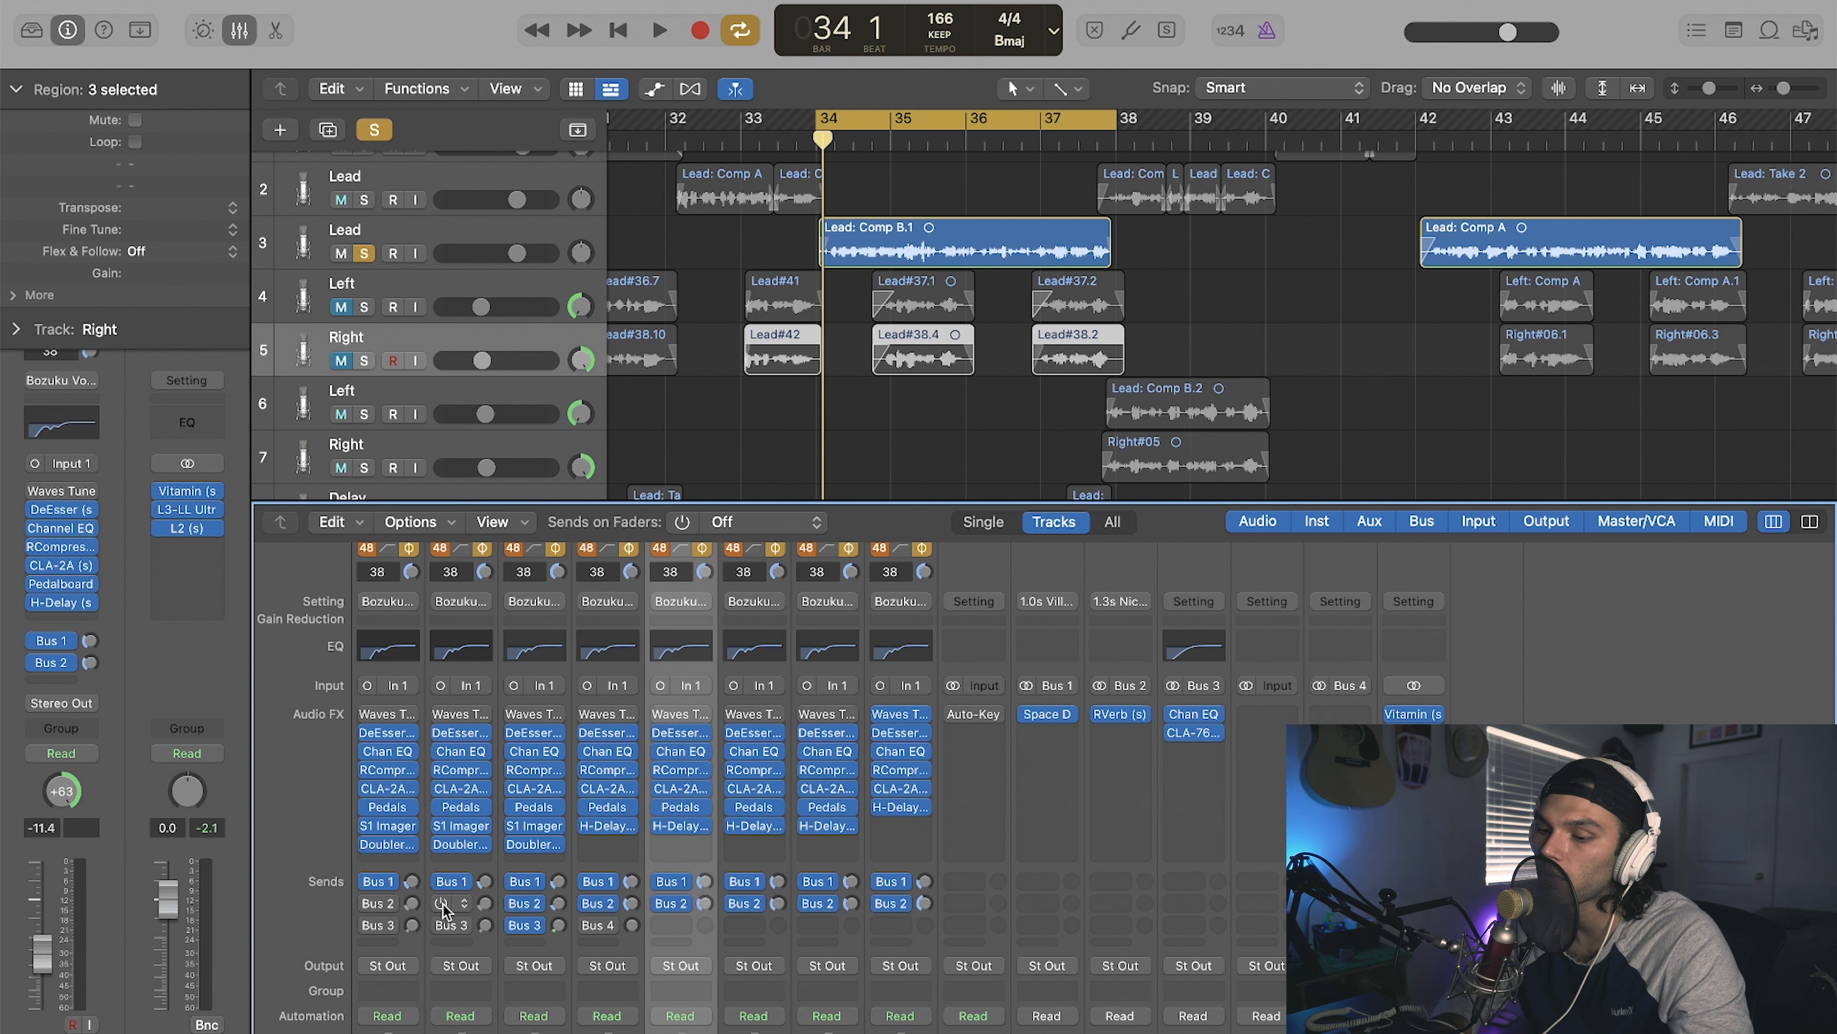
Step: Switch on the Bus 2 and Bus 3 sends on the first two Lead tracks, and check the track 5 Right vocal's Bus 1 and Bus 2 sends
left_click(368, 903)
left_click(368, 925)
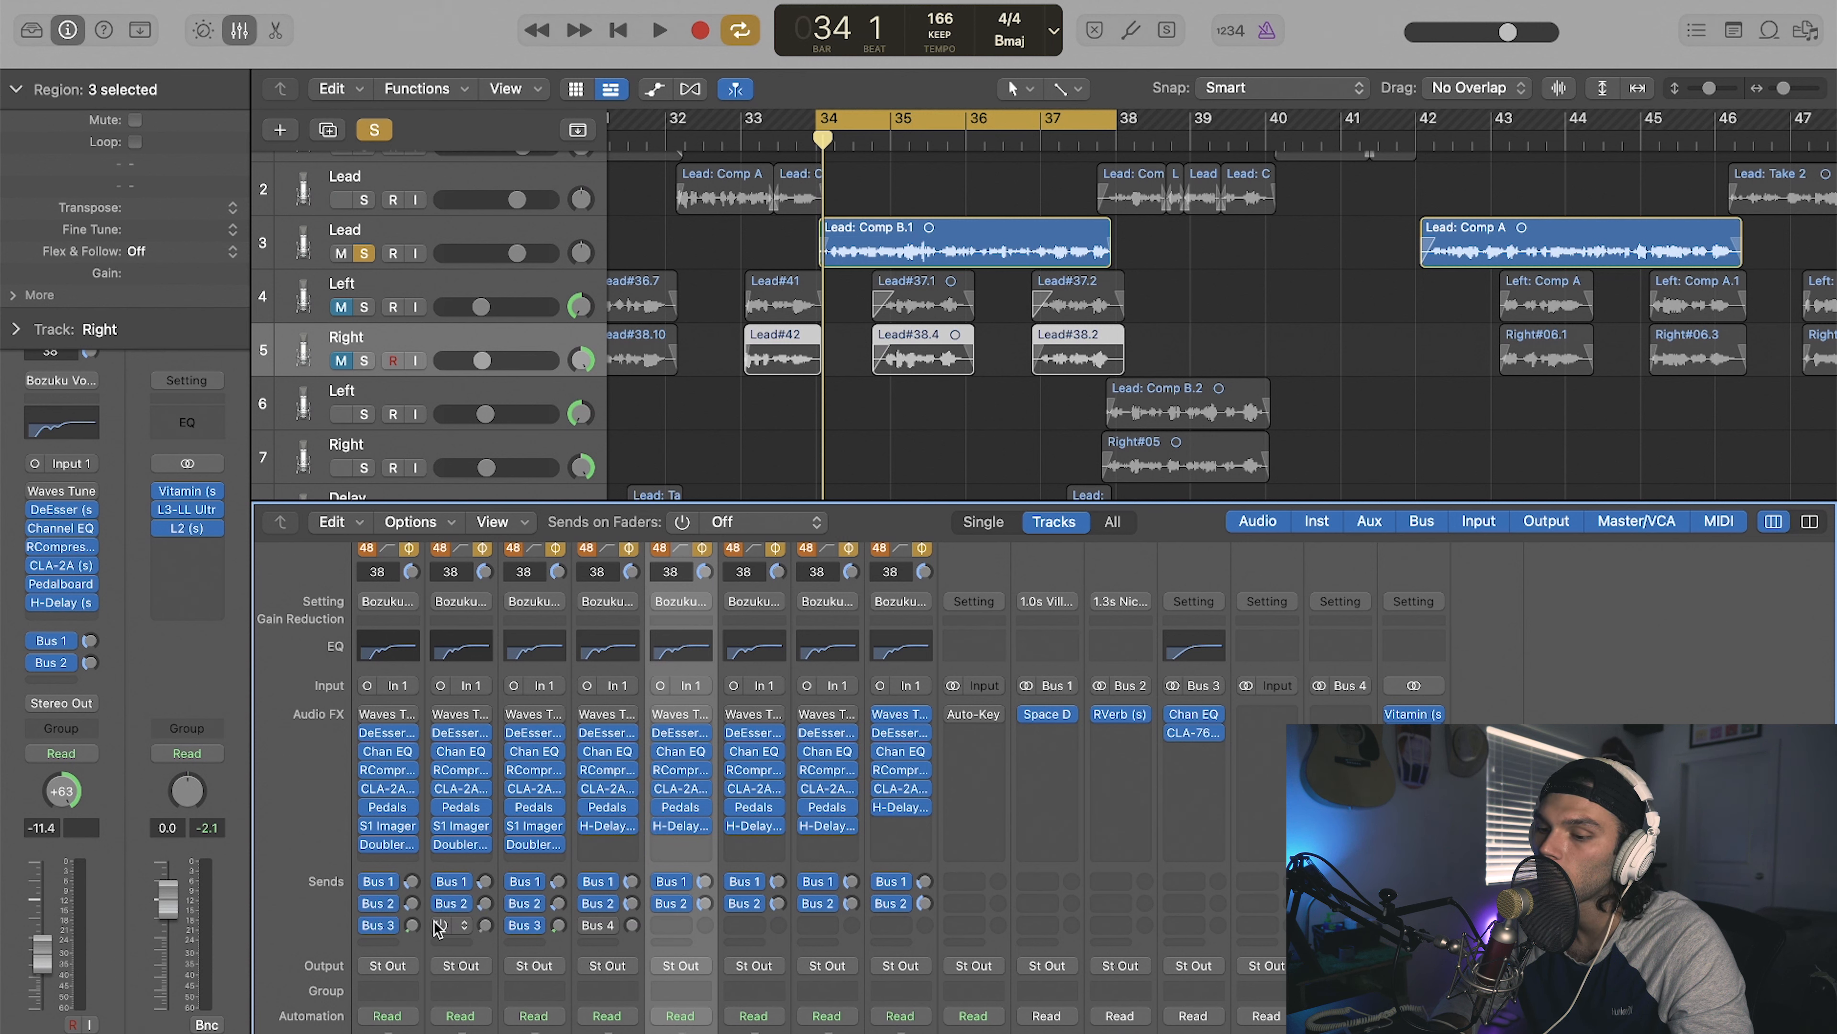
left_click(705, 882)
left_click(705, 906)
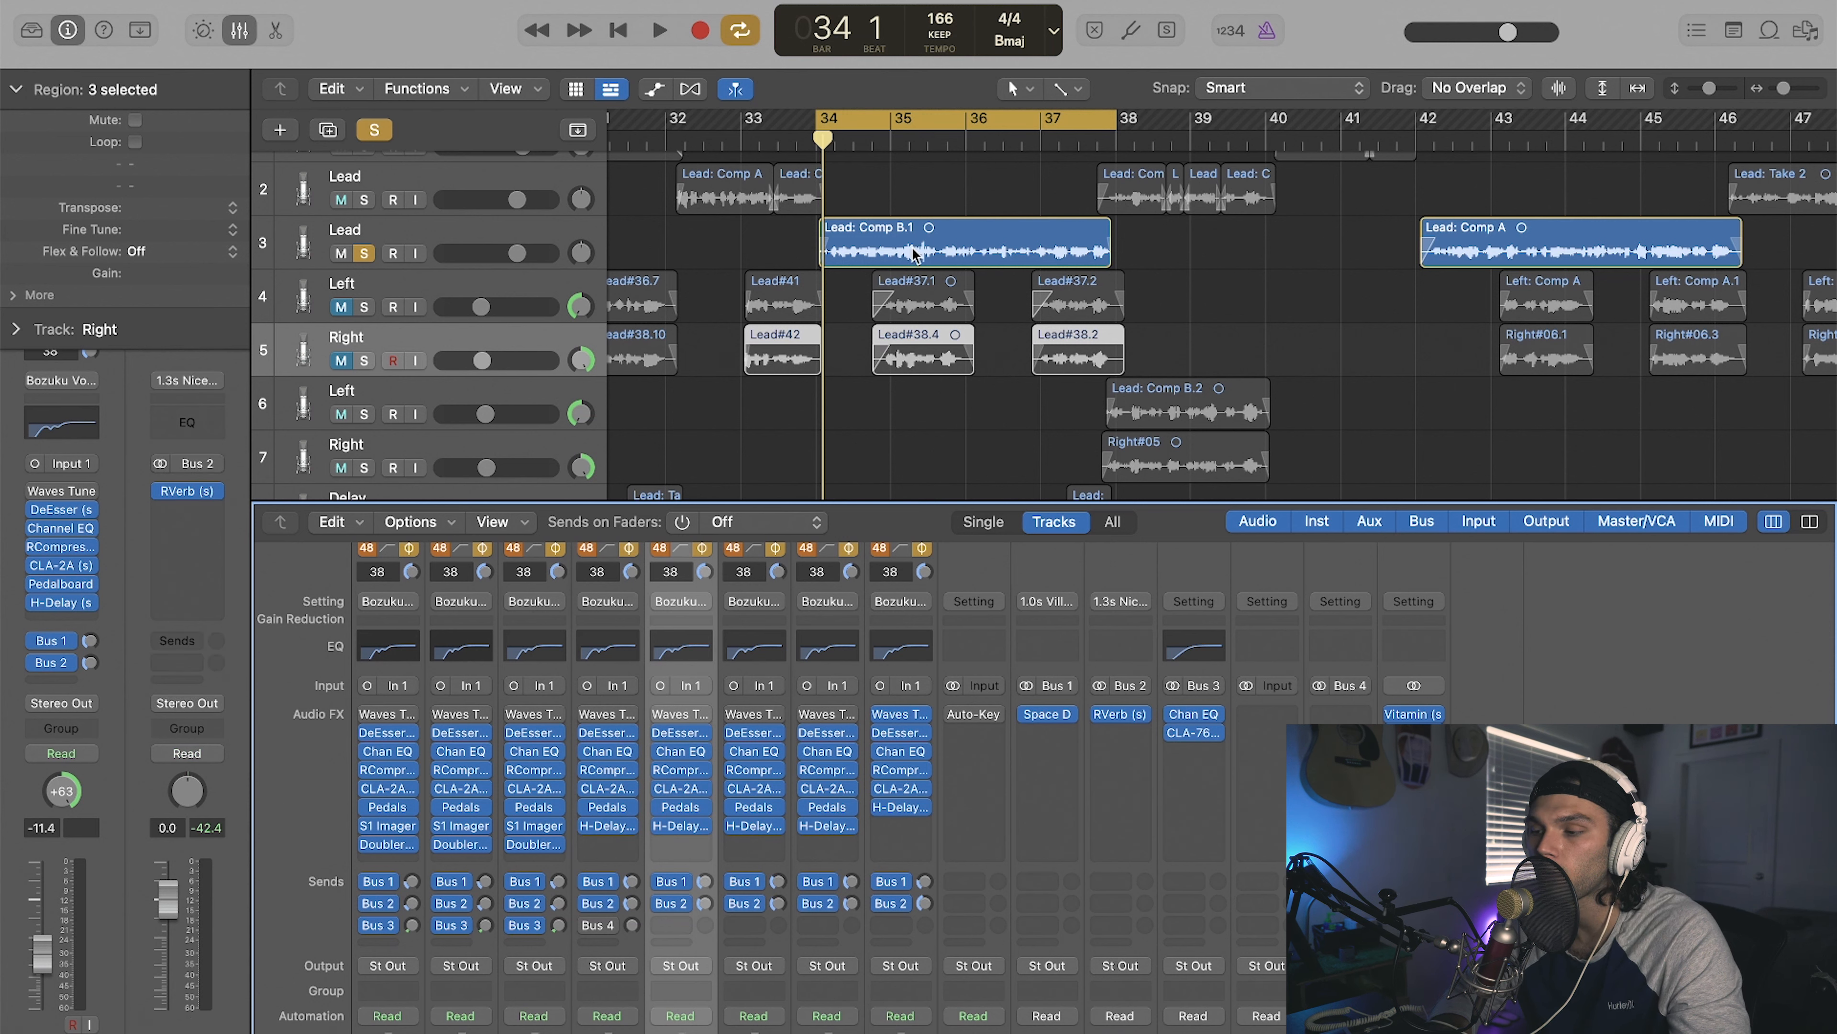
Step: Solo the Left and Right vocals on tracks 4 and 5 instead of the third Lead track, and play them back from bar 33
left_click(364, 307)
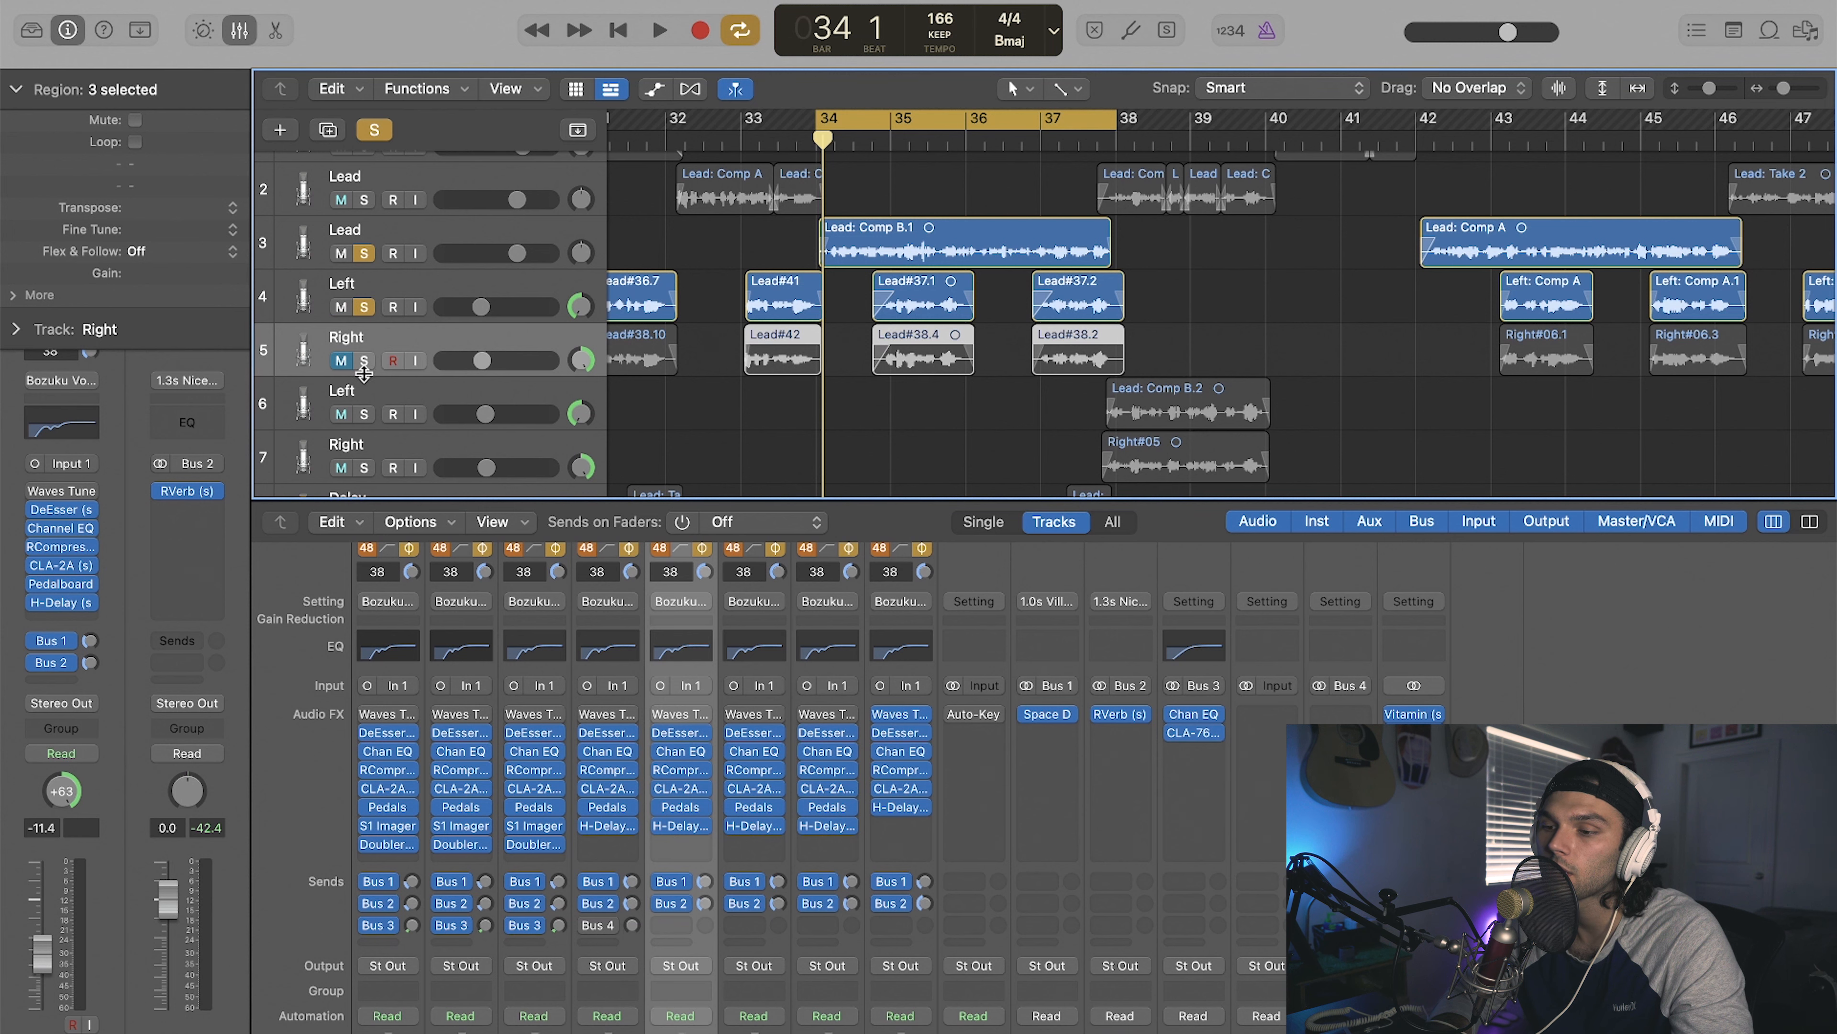
left_click(365, 255)
left_click(365, 360)
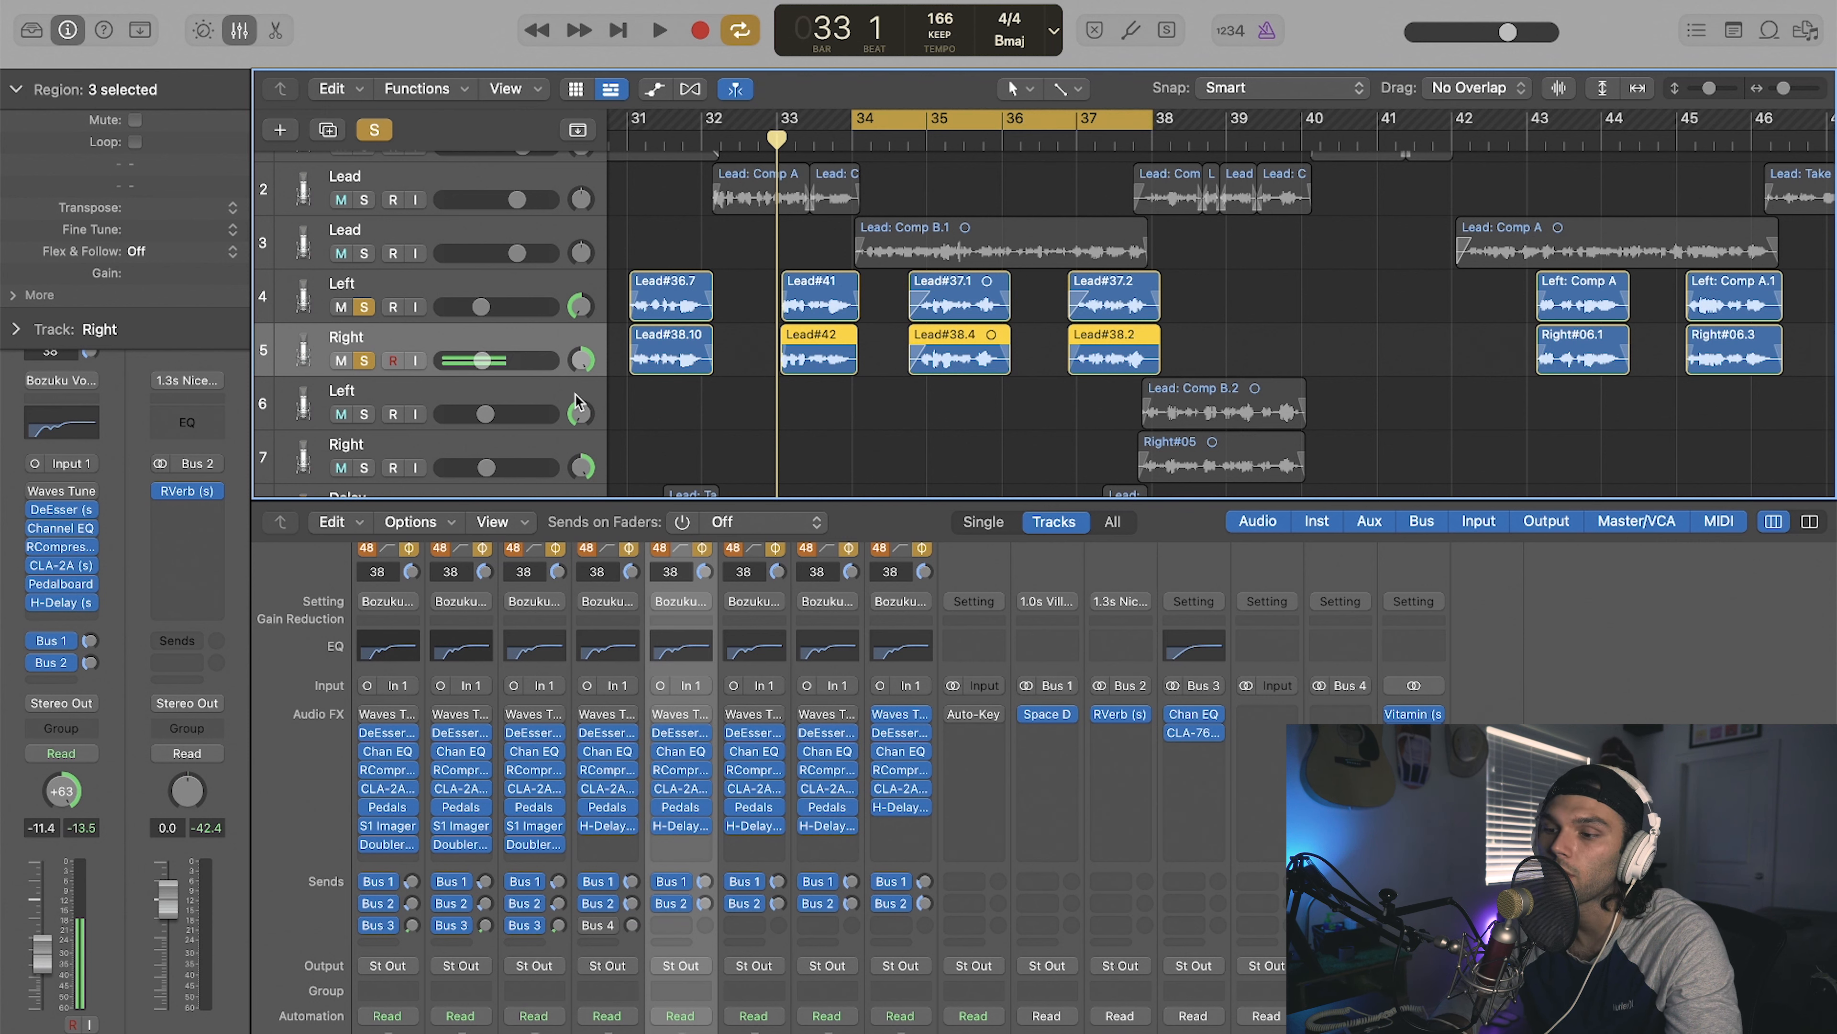
left_click(533, 293, "shift")
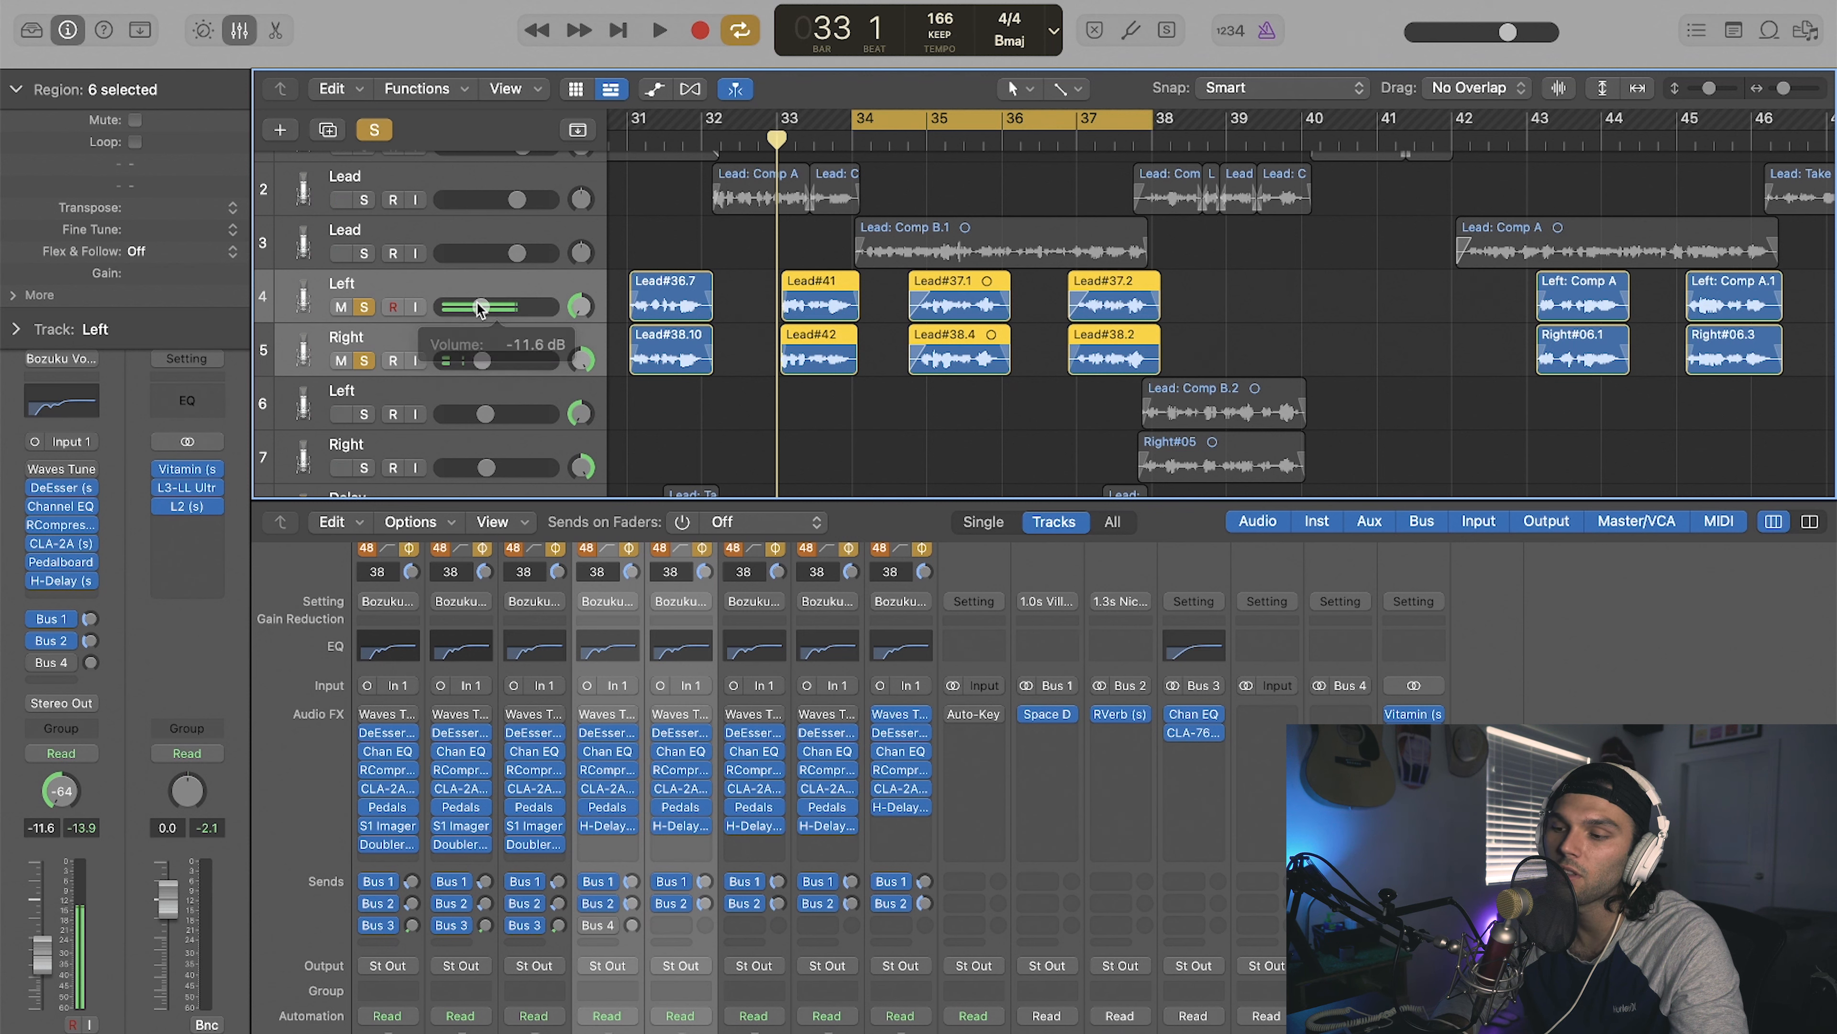
left_click(553, 294)
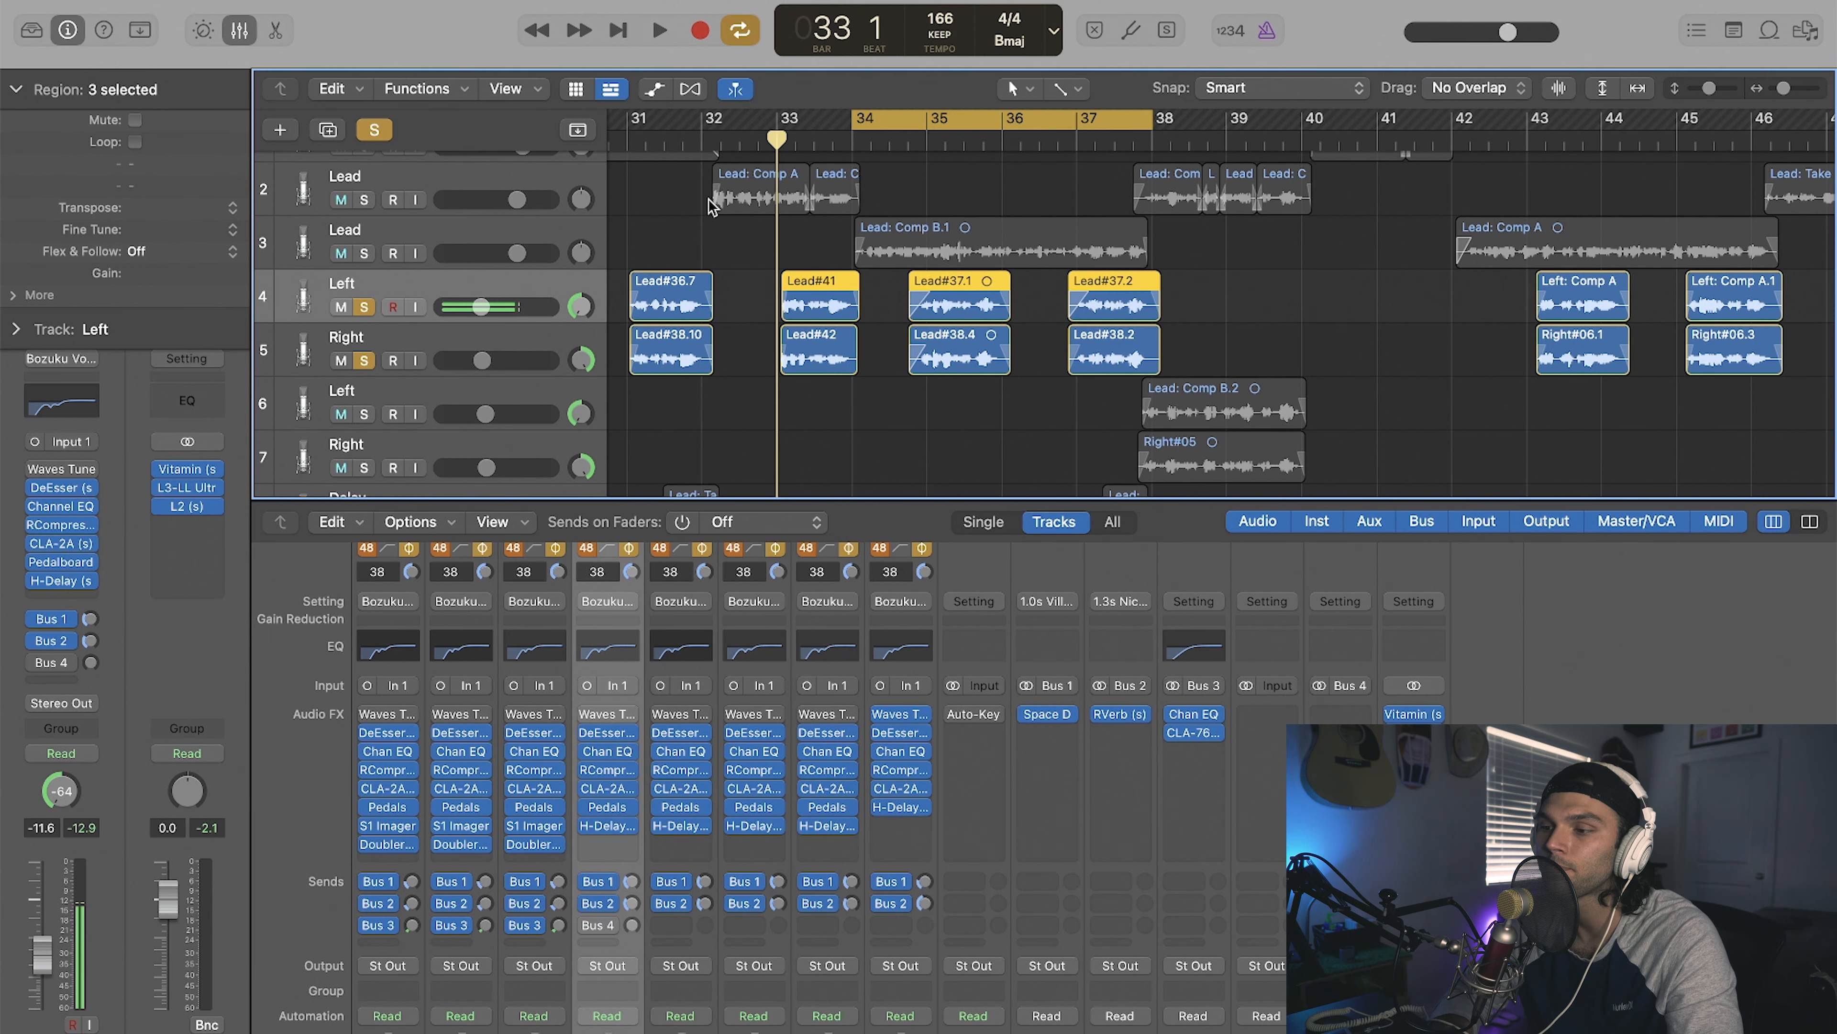
key("space")
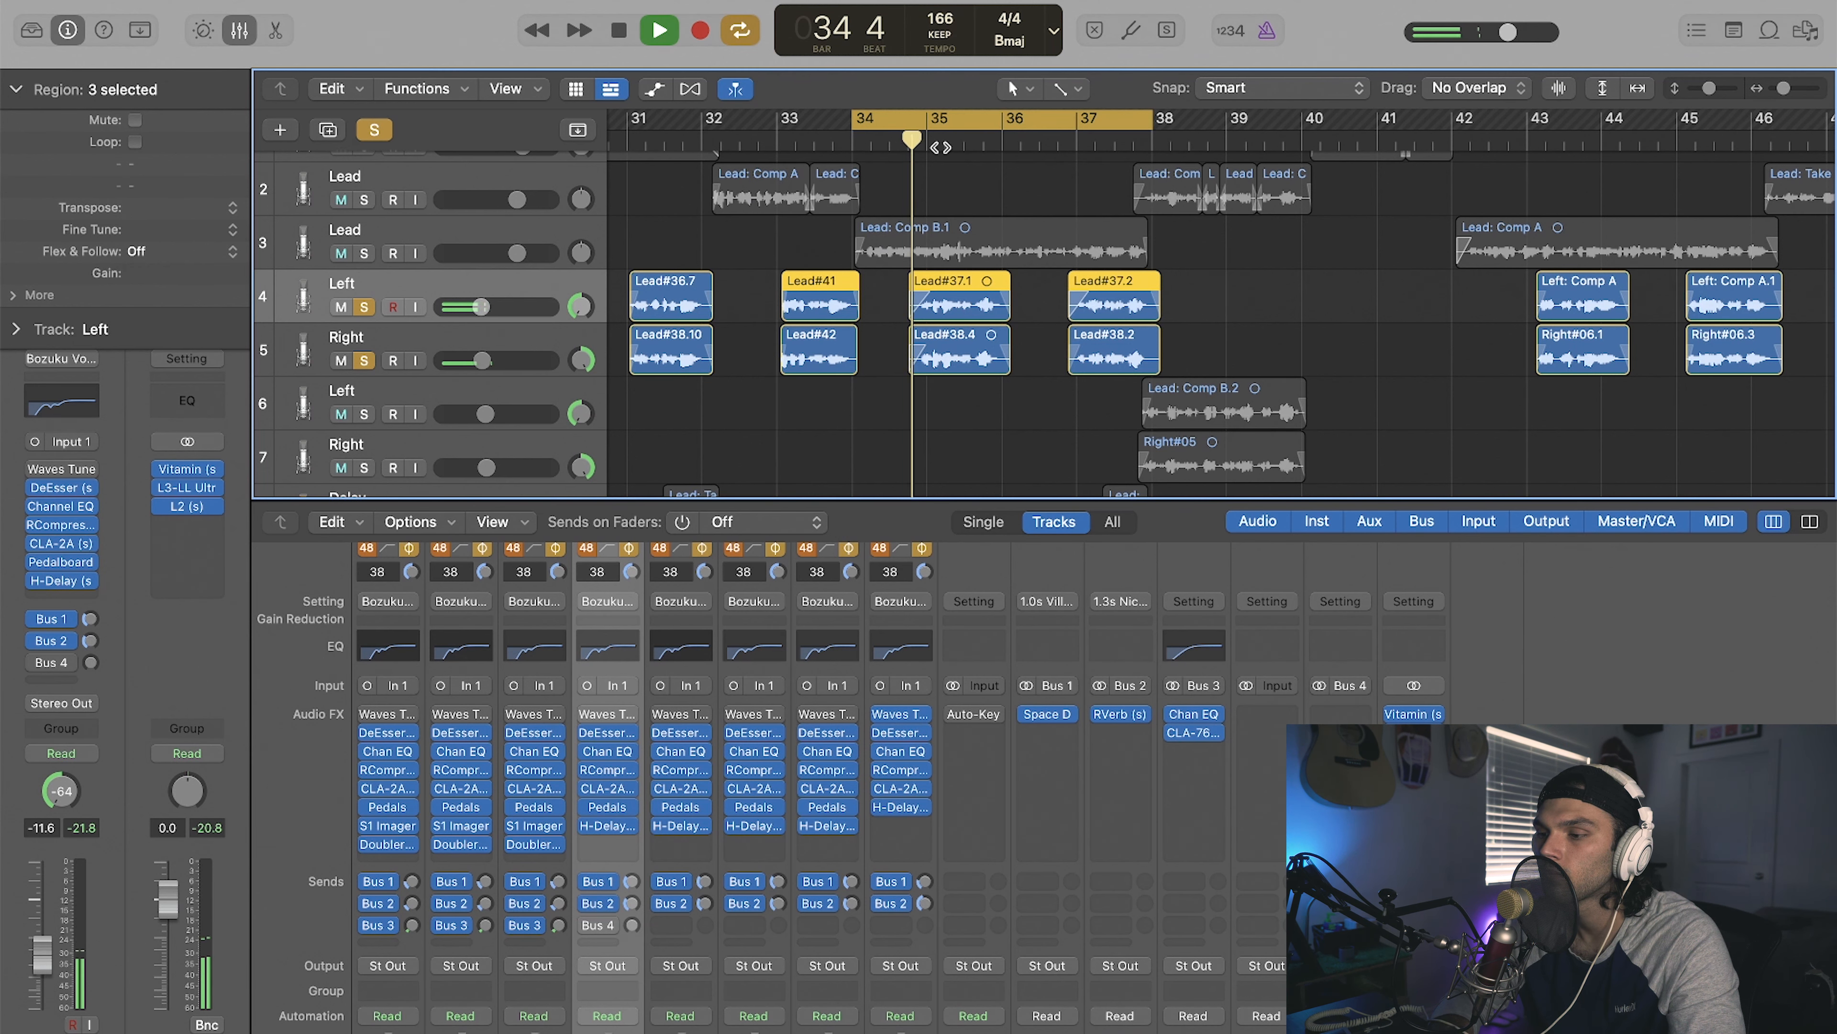
key("space")
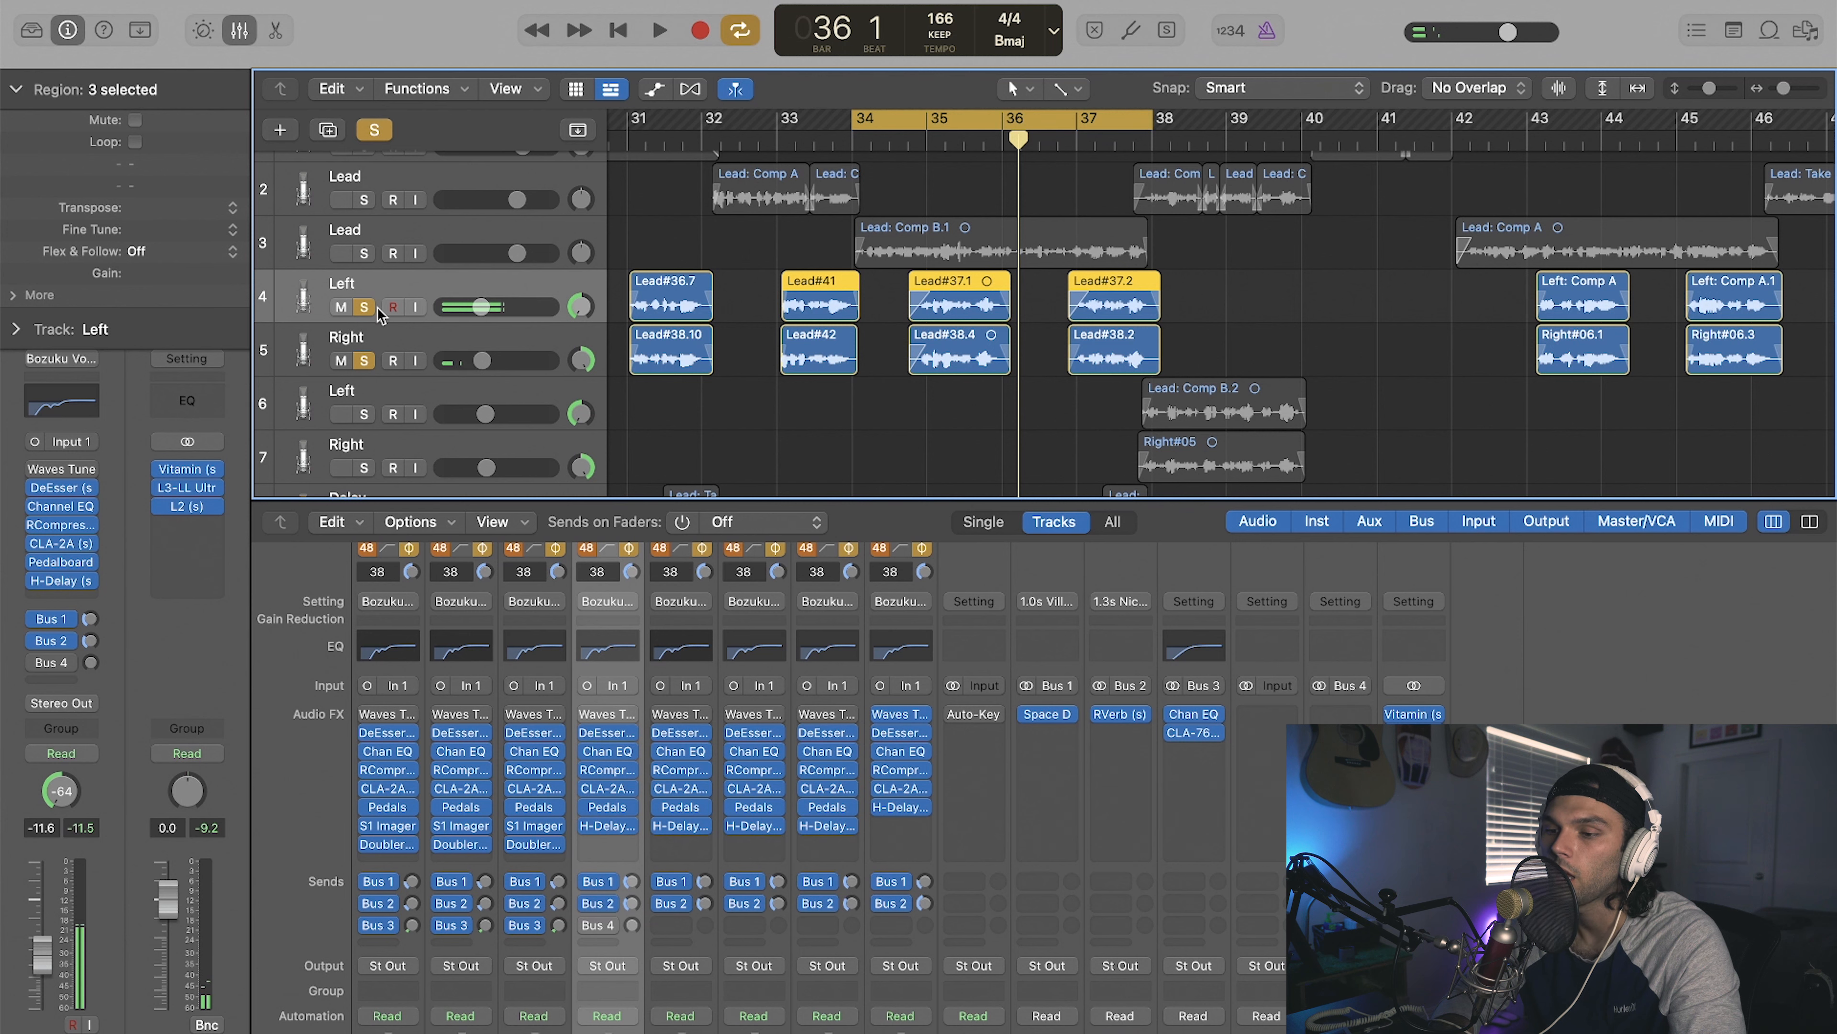
Step: Take tracks 4 and 5 out of solo, and solo the Delay track
left_click(359, 308)
left_click(364, 354)
scroll(809, 421, "down", 3)
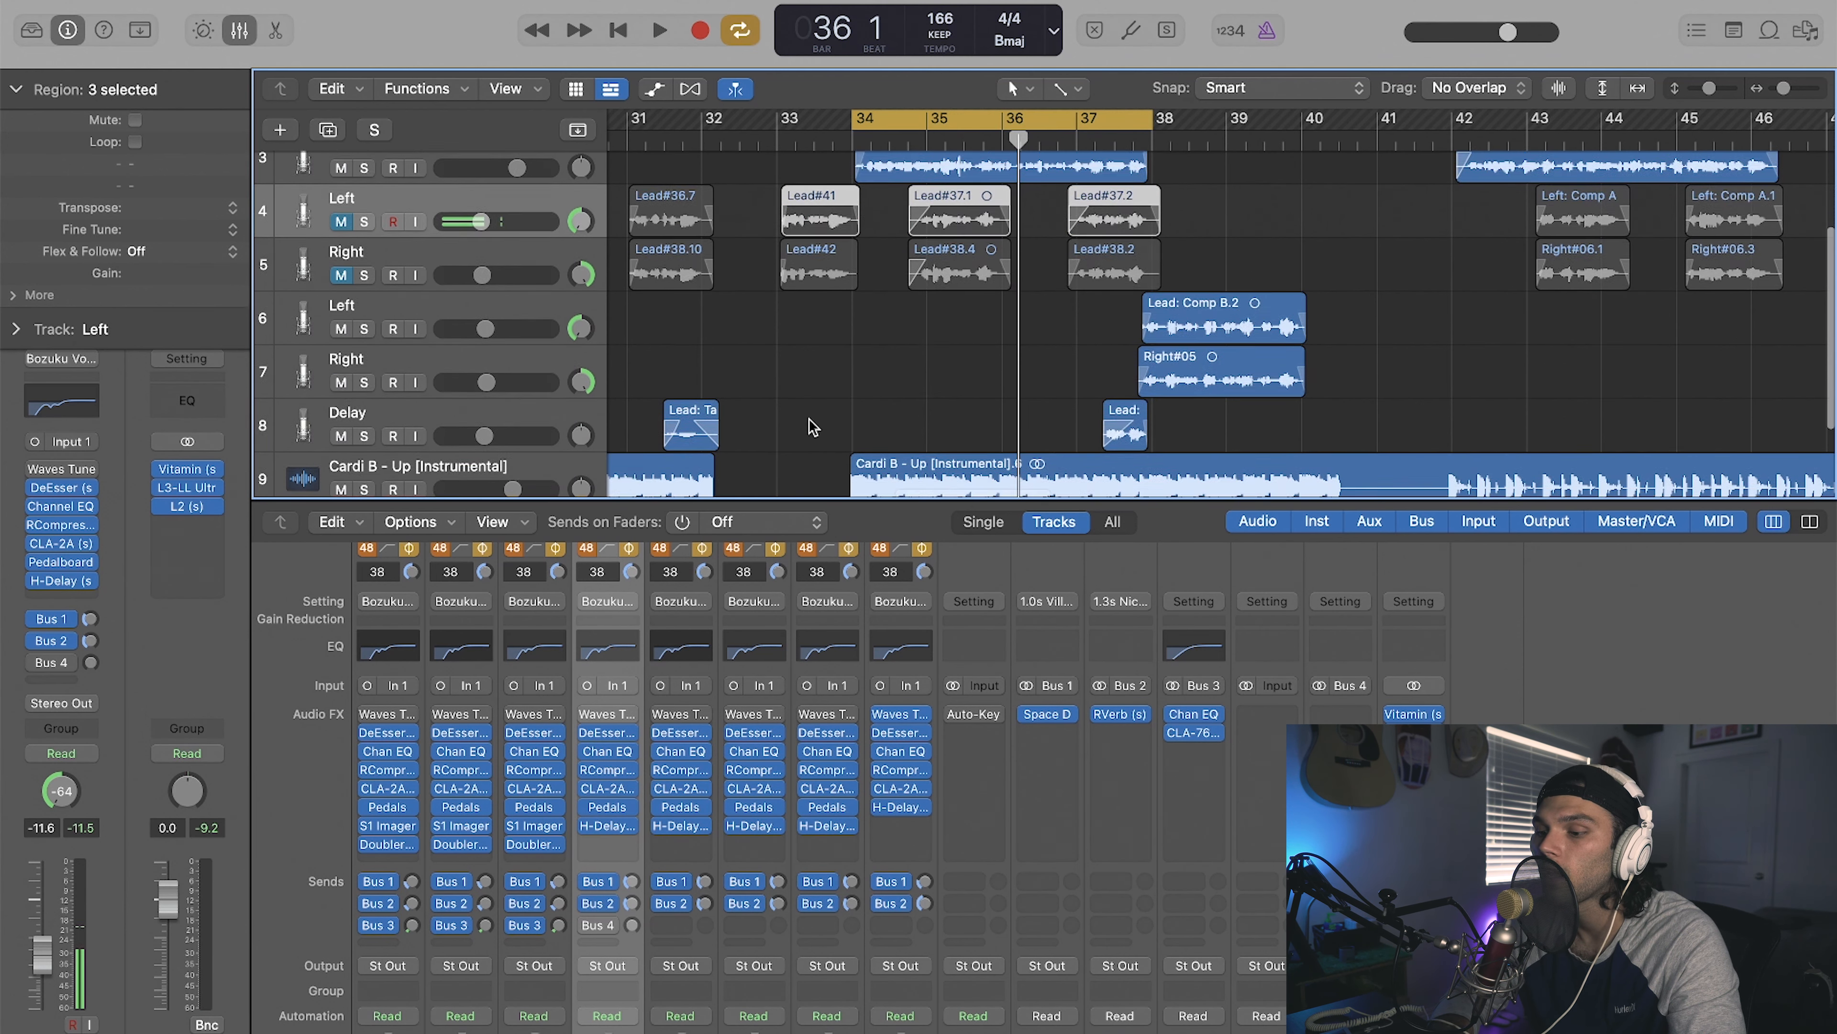
scroll(884, 318, "down", 1)
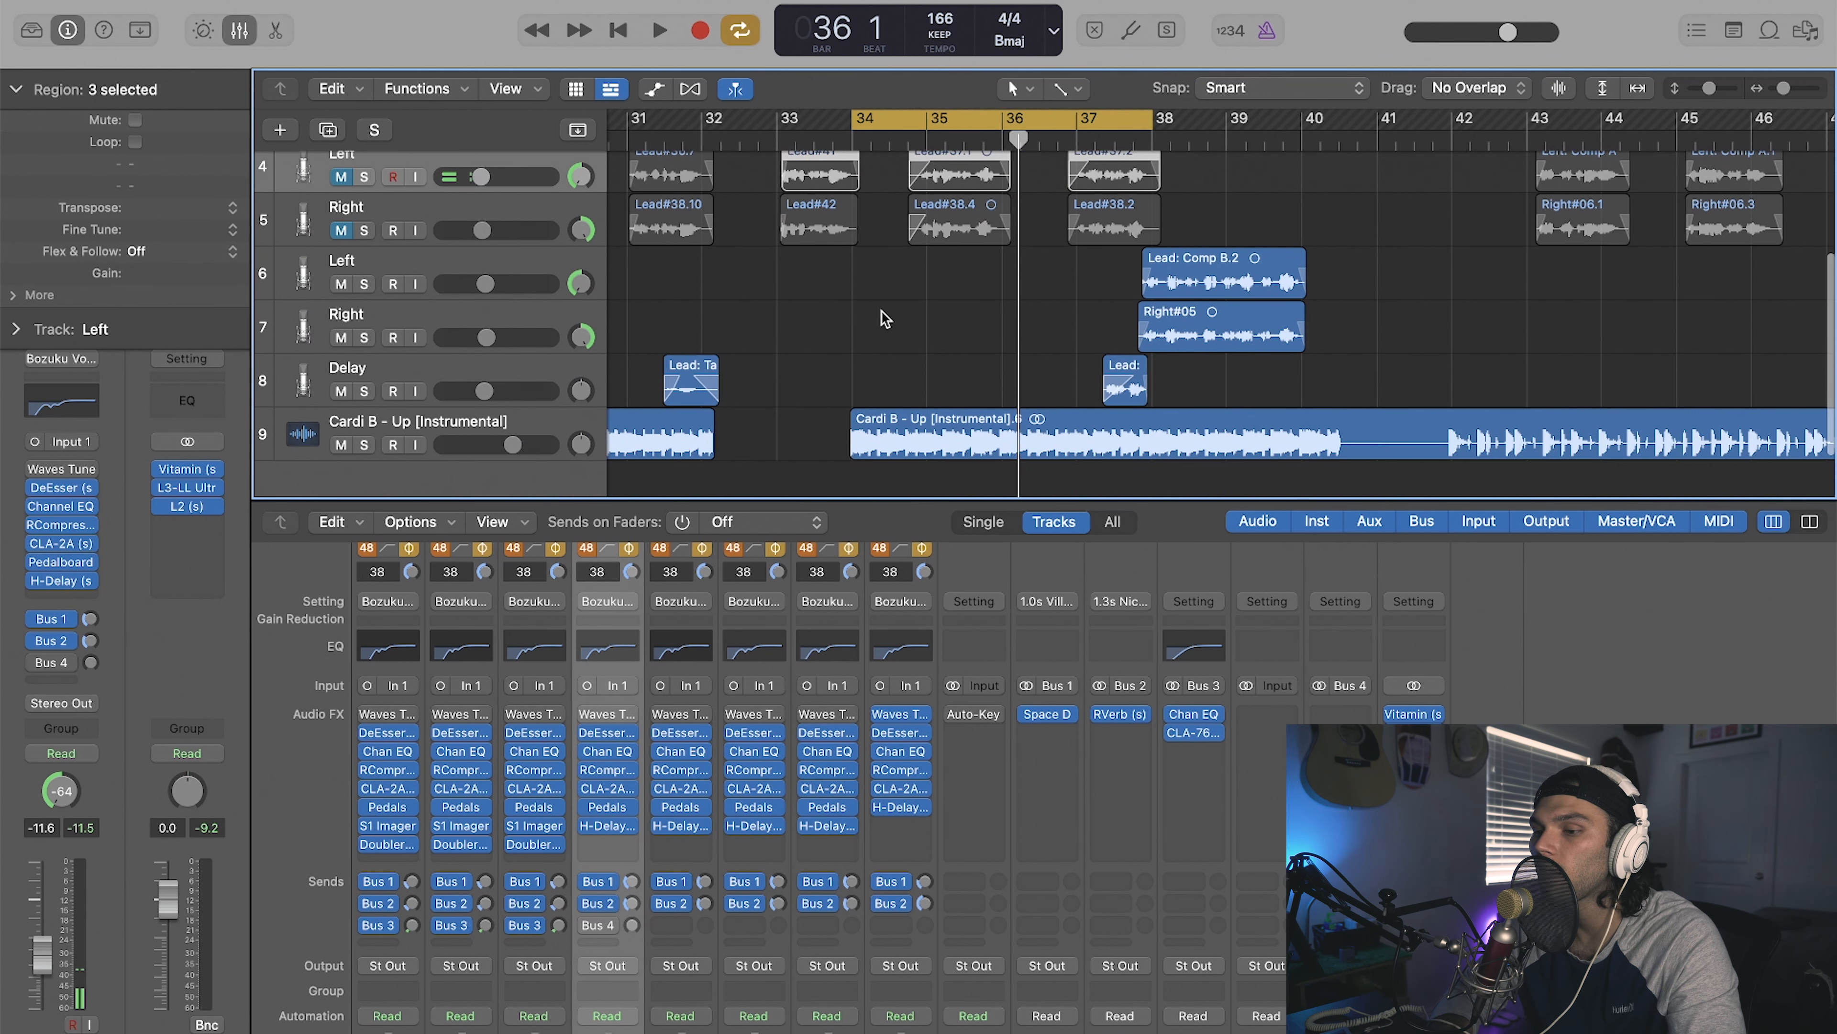
left_click(400, 371)
key("s")
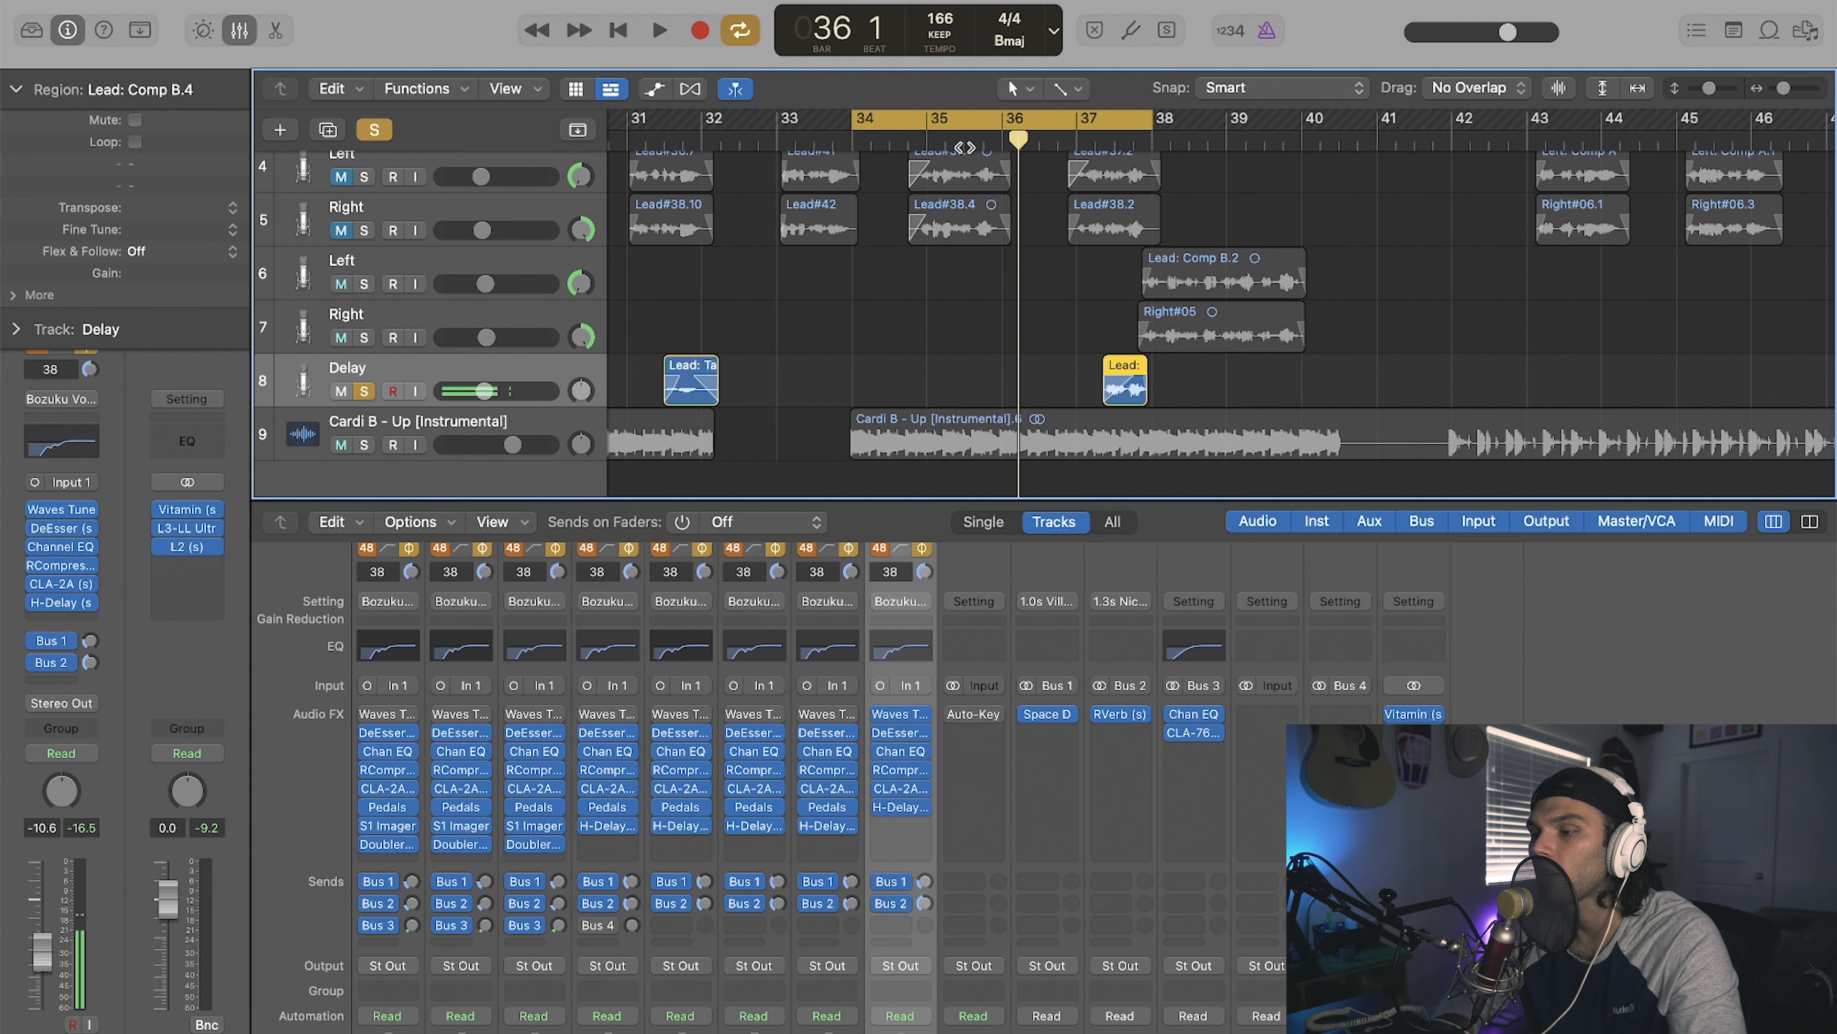
Step: Turn off cycling, solo the third Lead track alongside the Delay track, and start playback from bar 37
left_click(1004, 126)
left_click(1065, 141)
left_click(1090, 137)
scroll(723, 290, "up", 5)
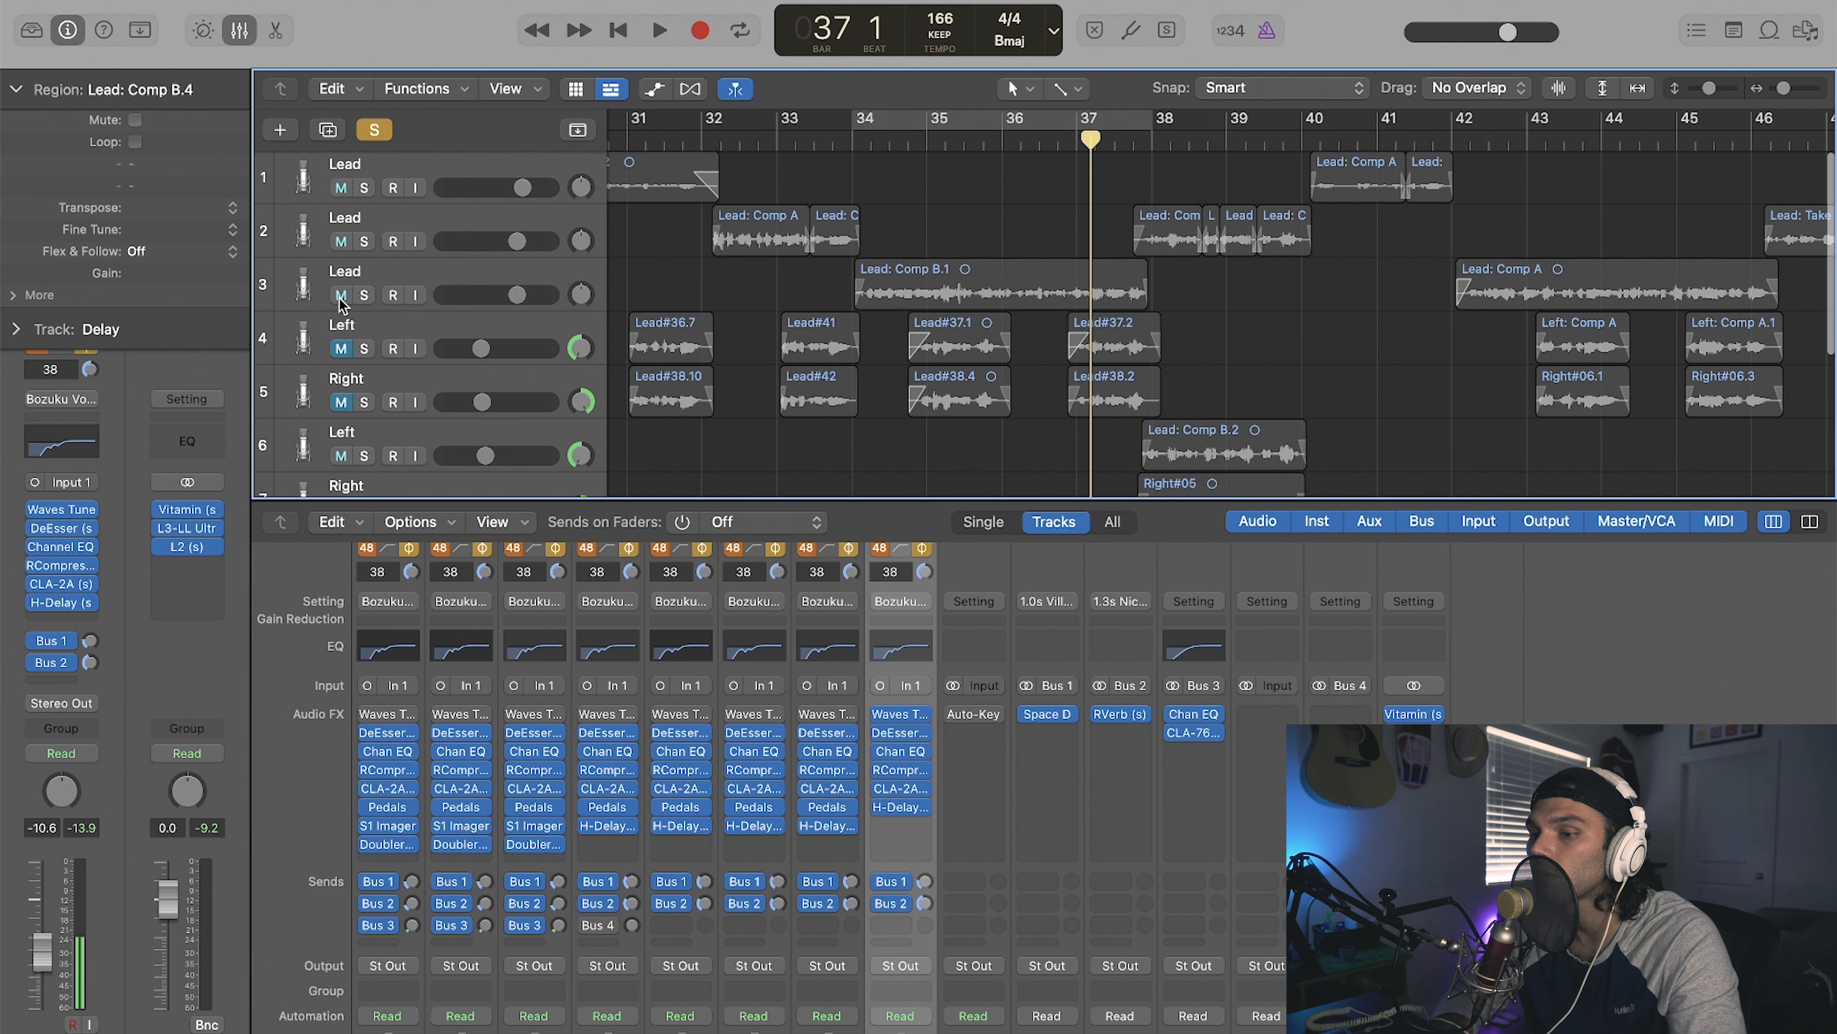
left_click(365, 297)
scroll(1027, 361, "down", 5)
key("space")
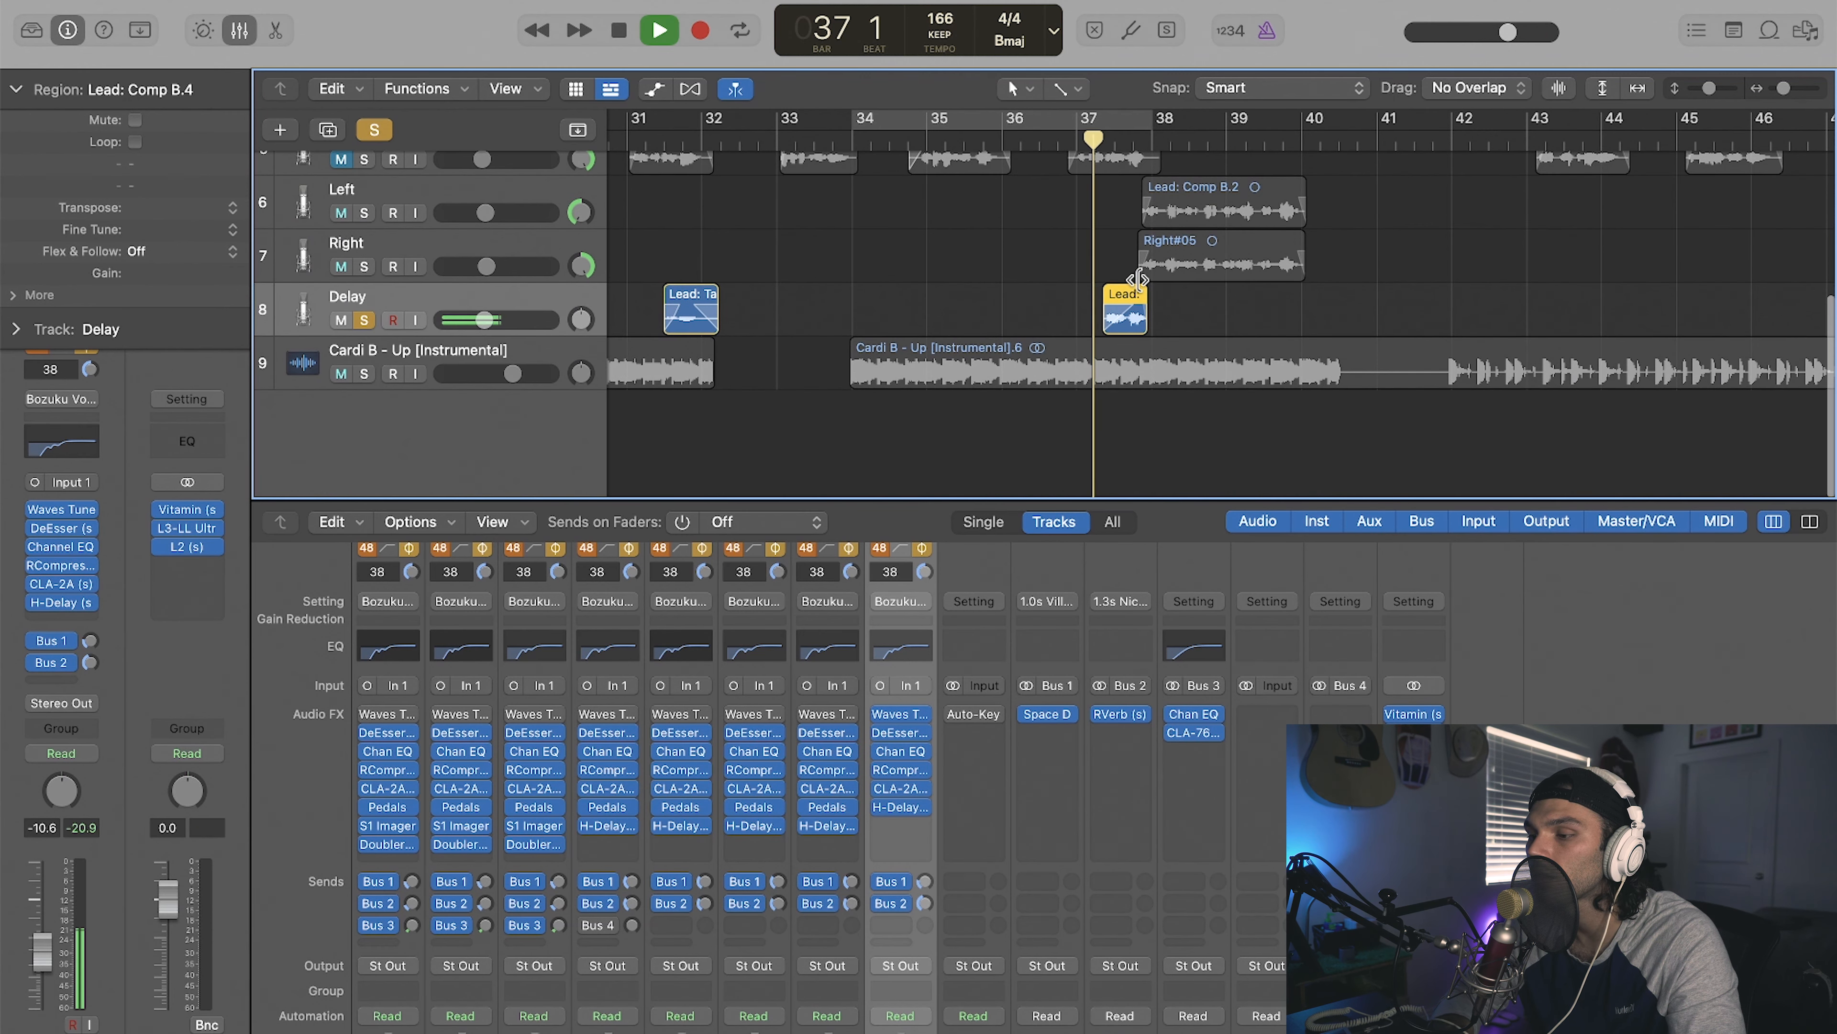
Step: Stop playback and review the Dry/Wet and high-pass settings of the H-Delay plug-in on the Delay track
key("space")
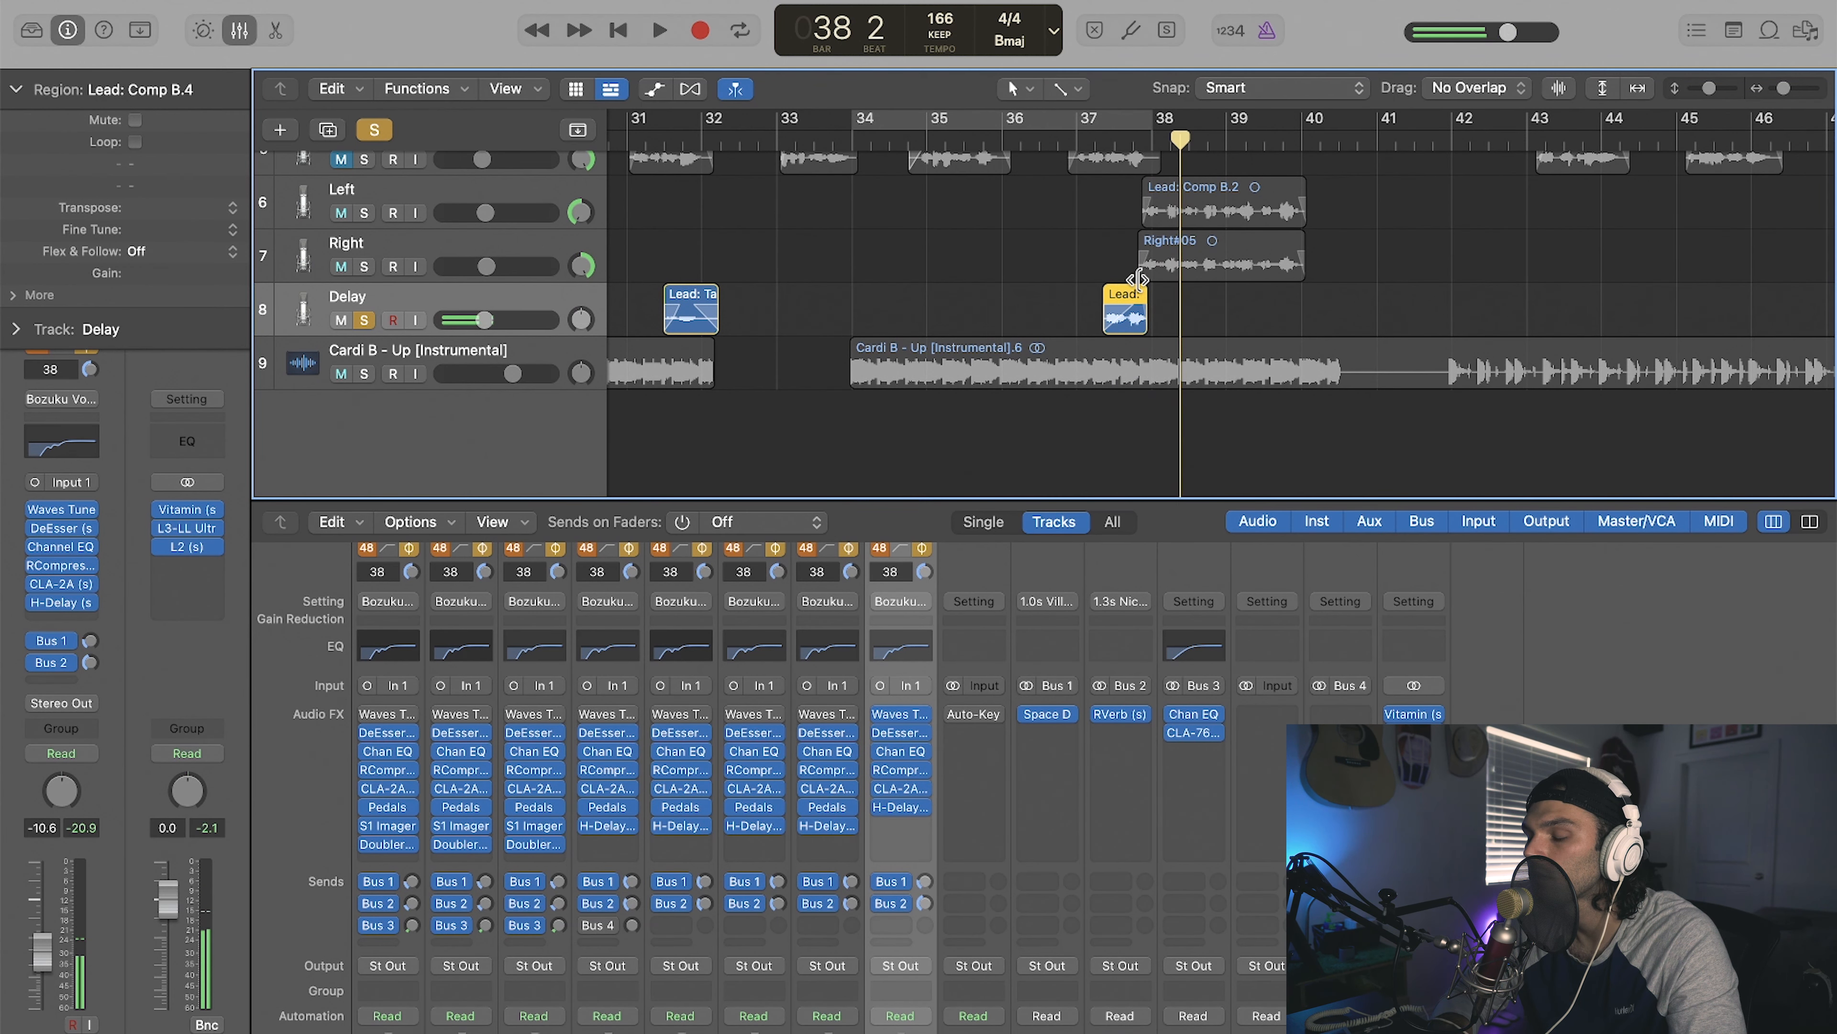
left_click(498, 298)
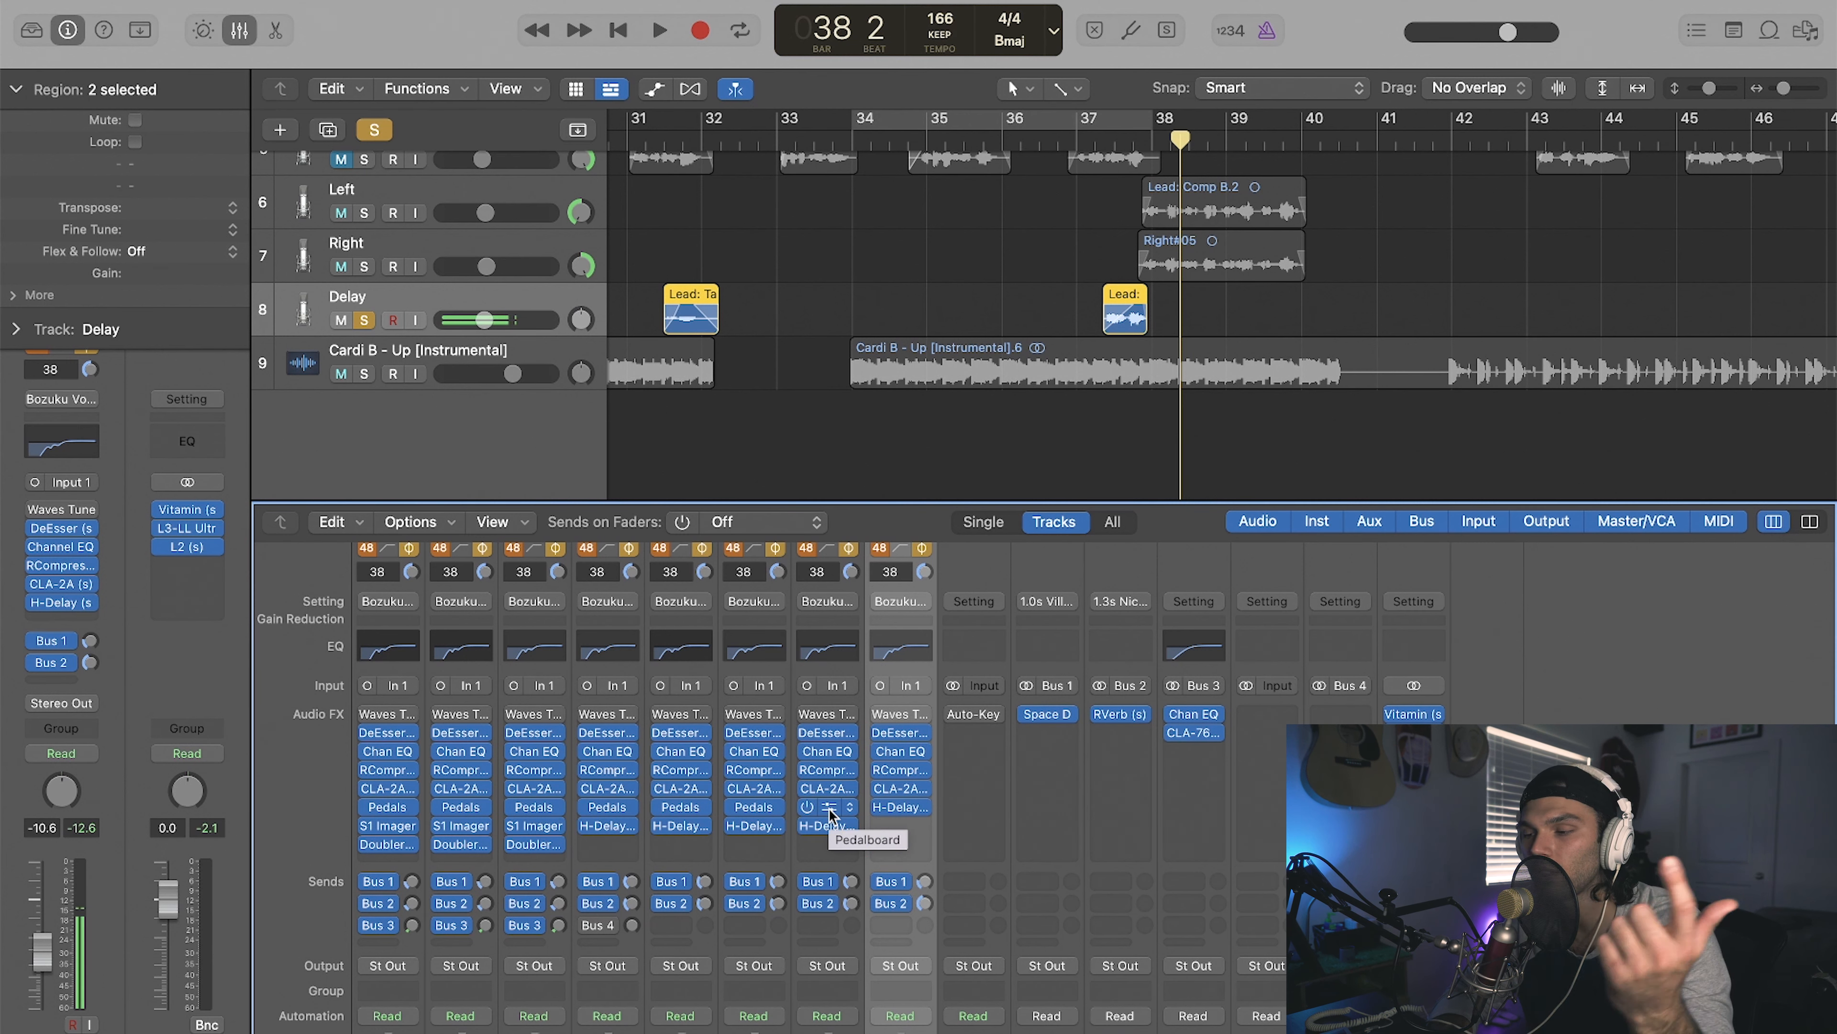
left_click(900, 806)
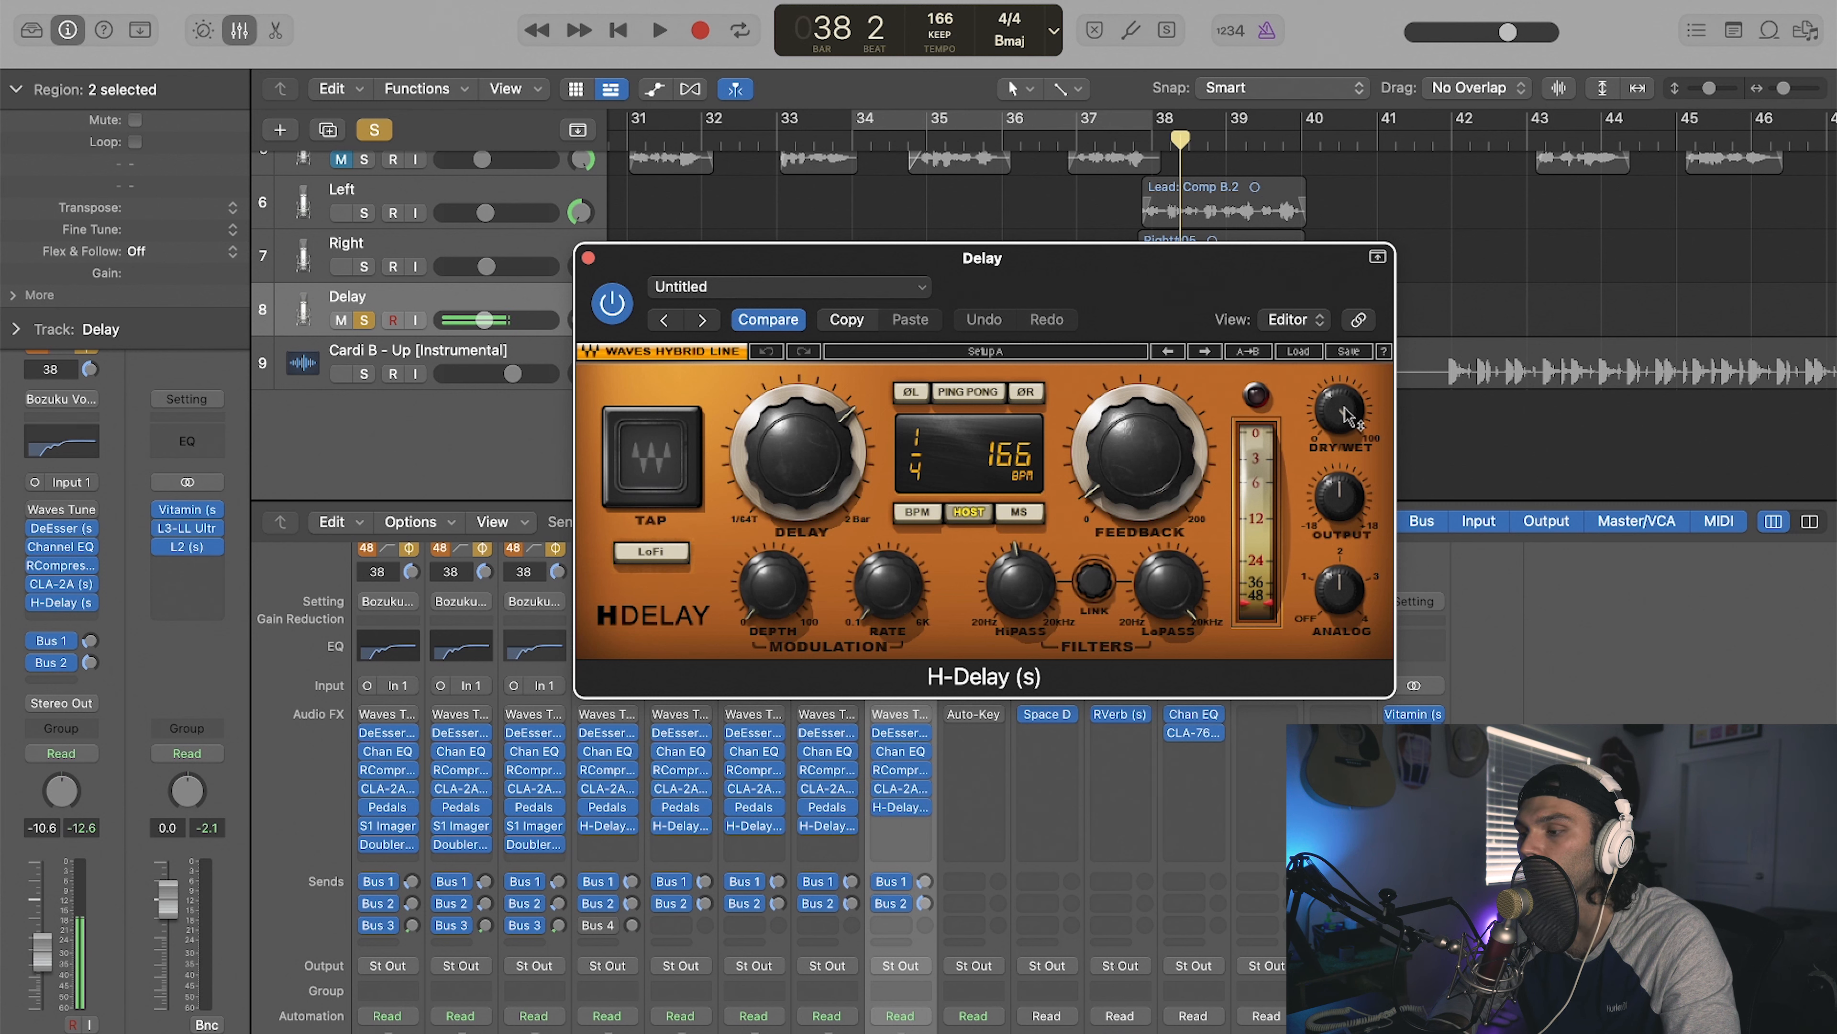
left_click_drag(1347, 415, 1347, 387)
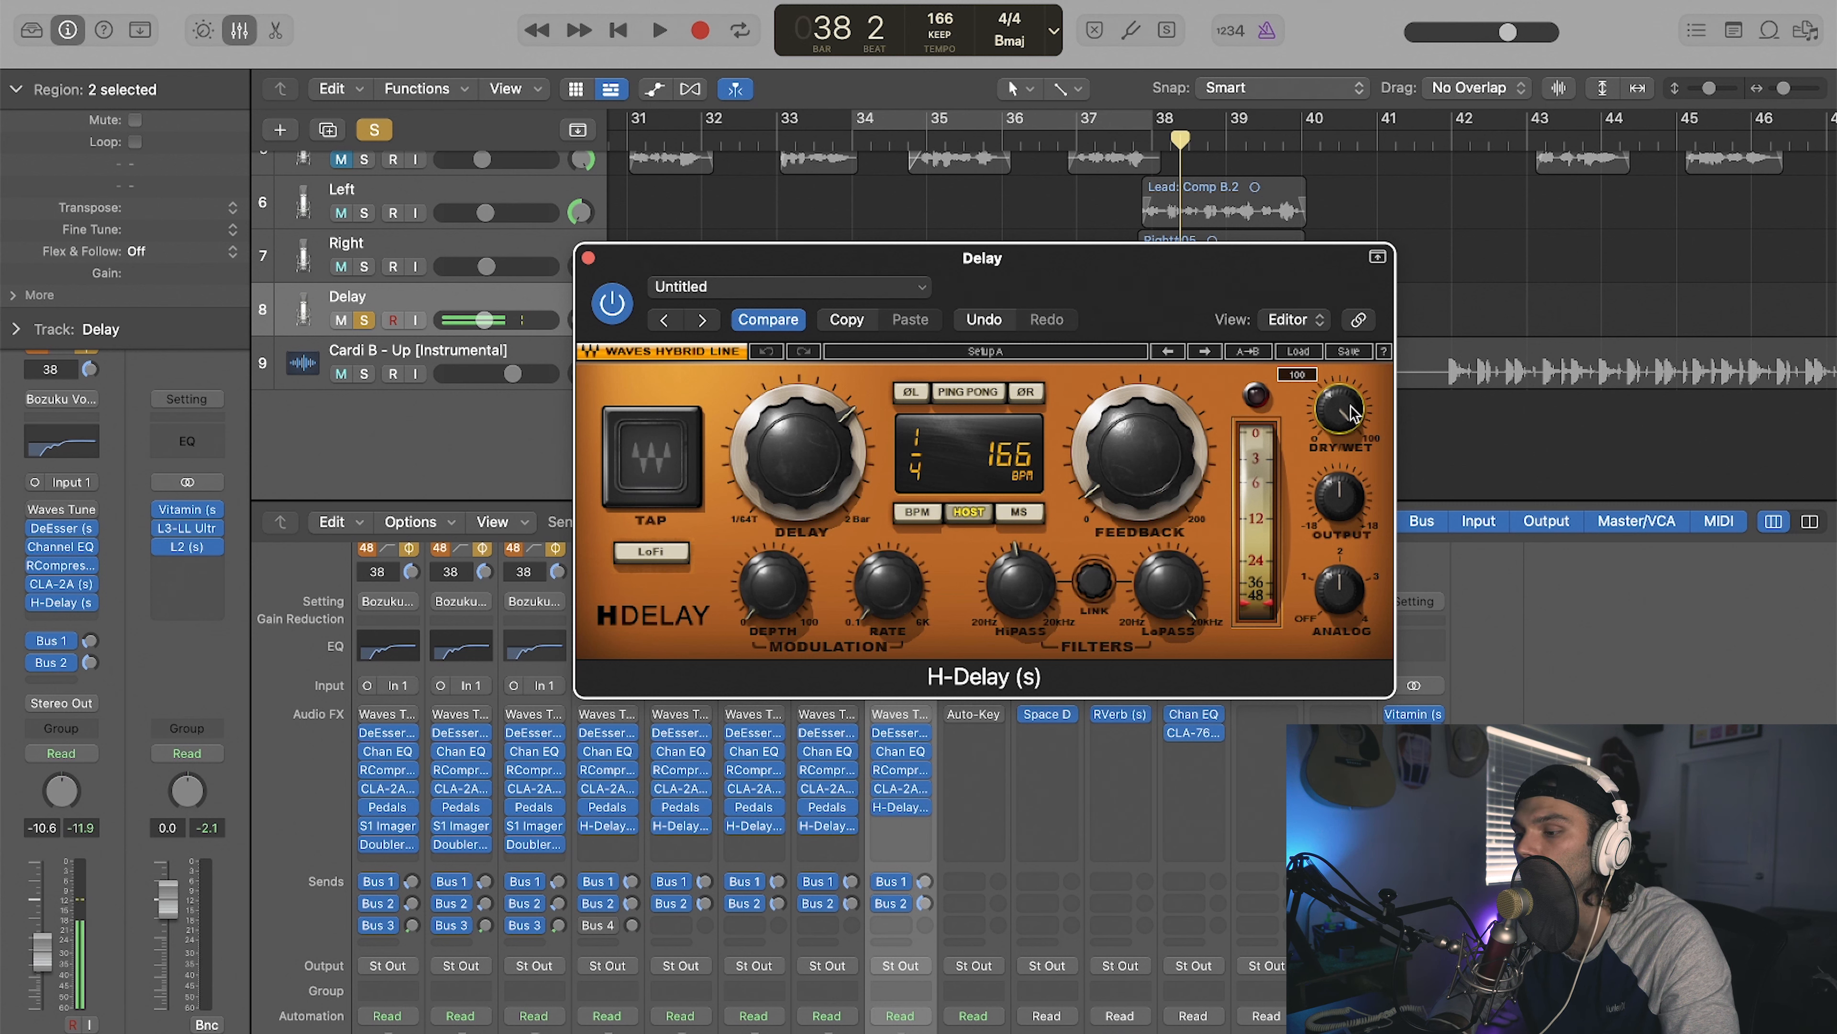
left_click(1019, 585)
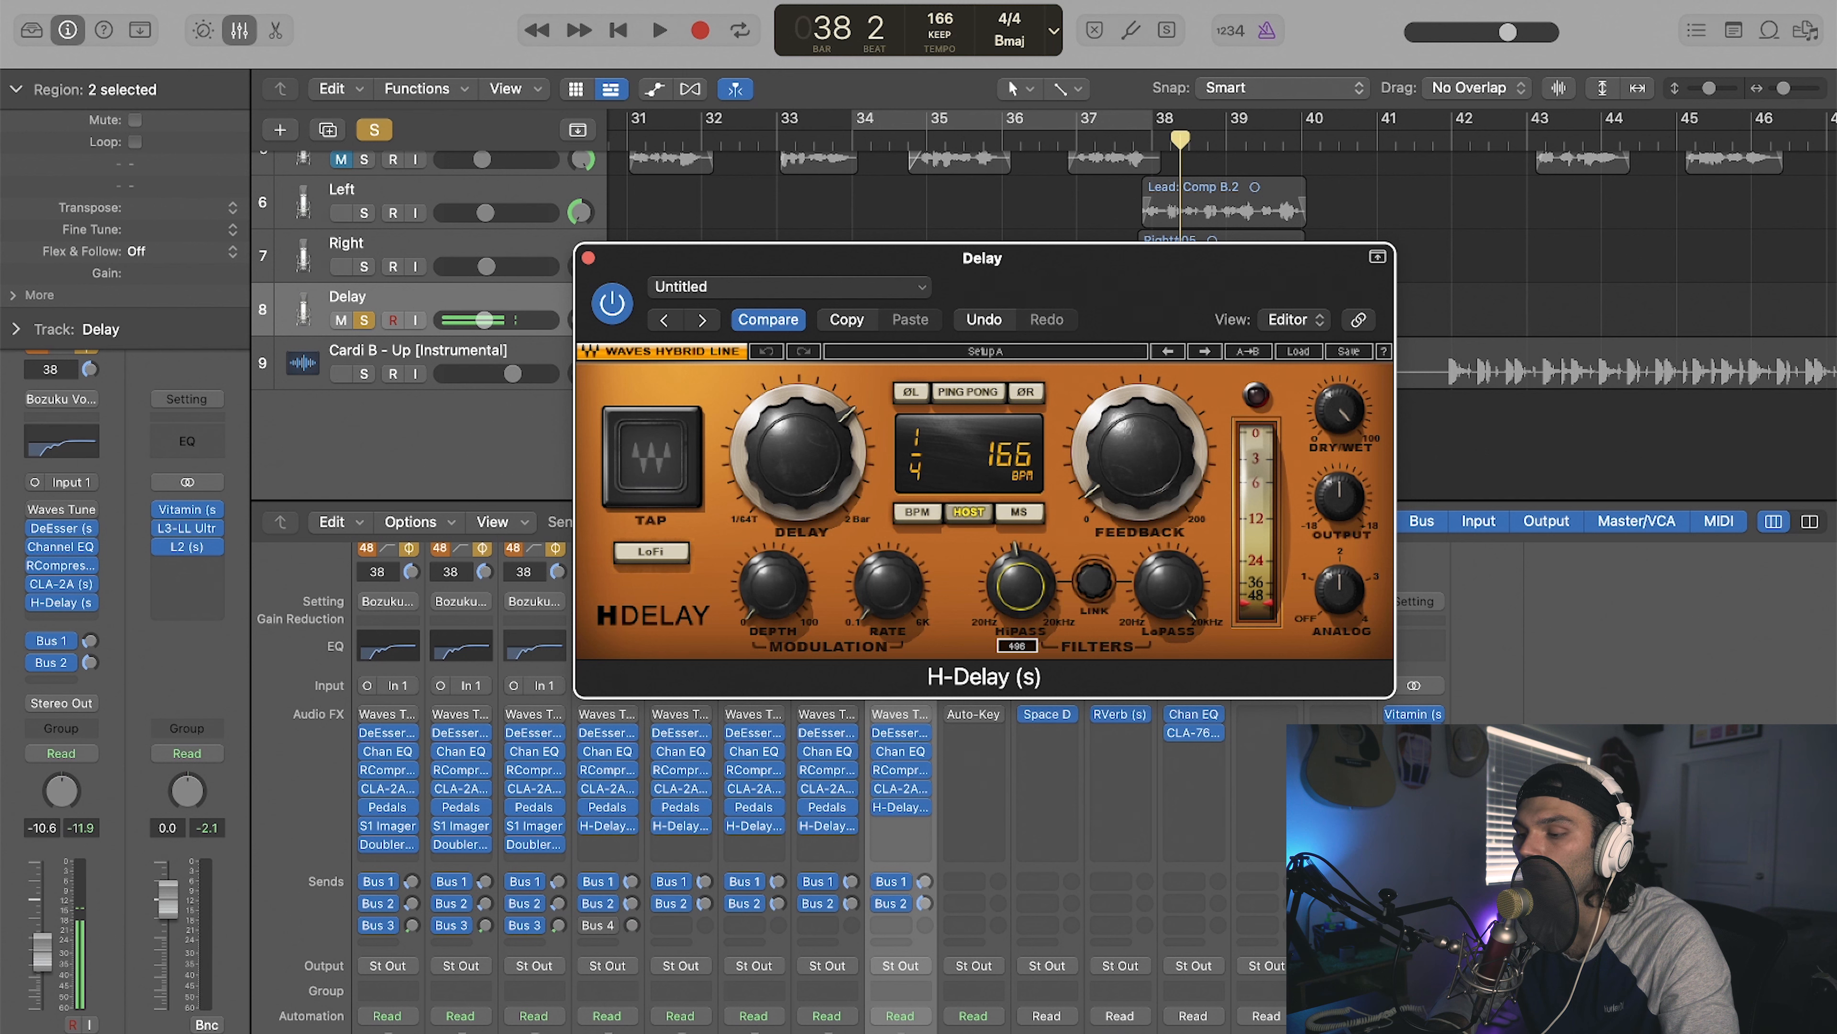
left_click(588, 258)
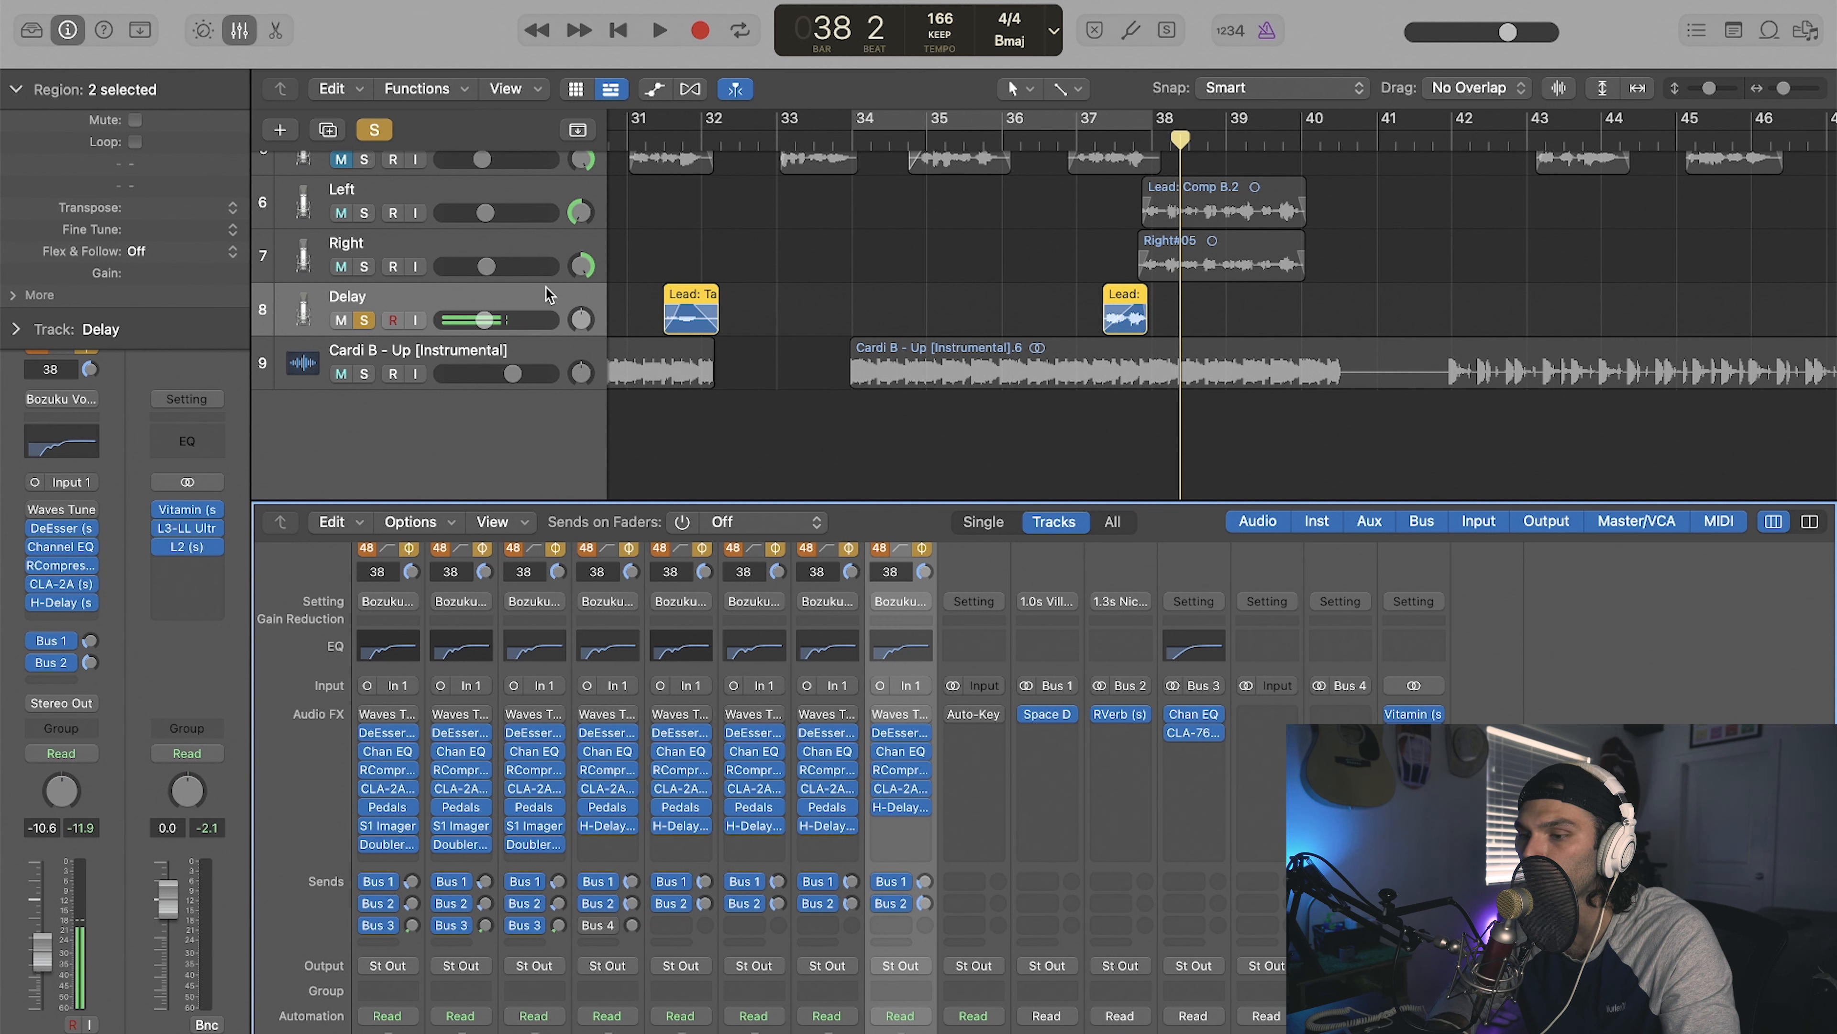
Step: Take the soloed tracks out of solo and move the playhead back to bar 29
left_click(483, 321)
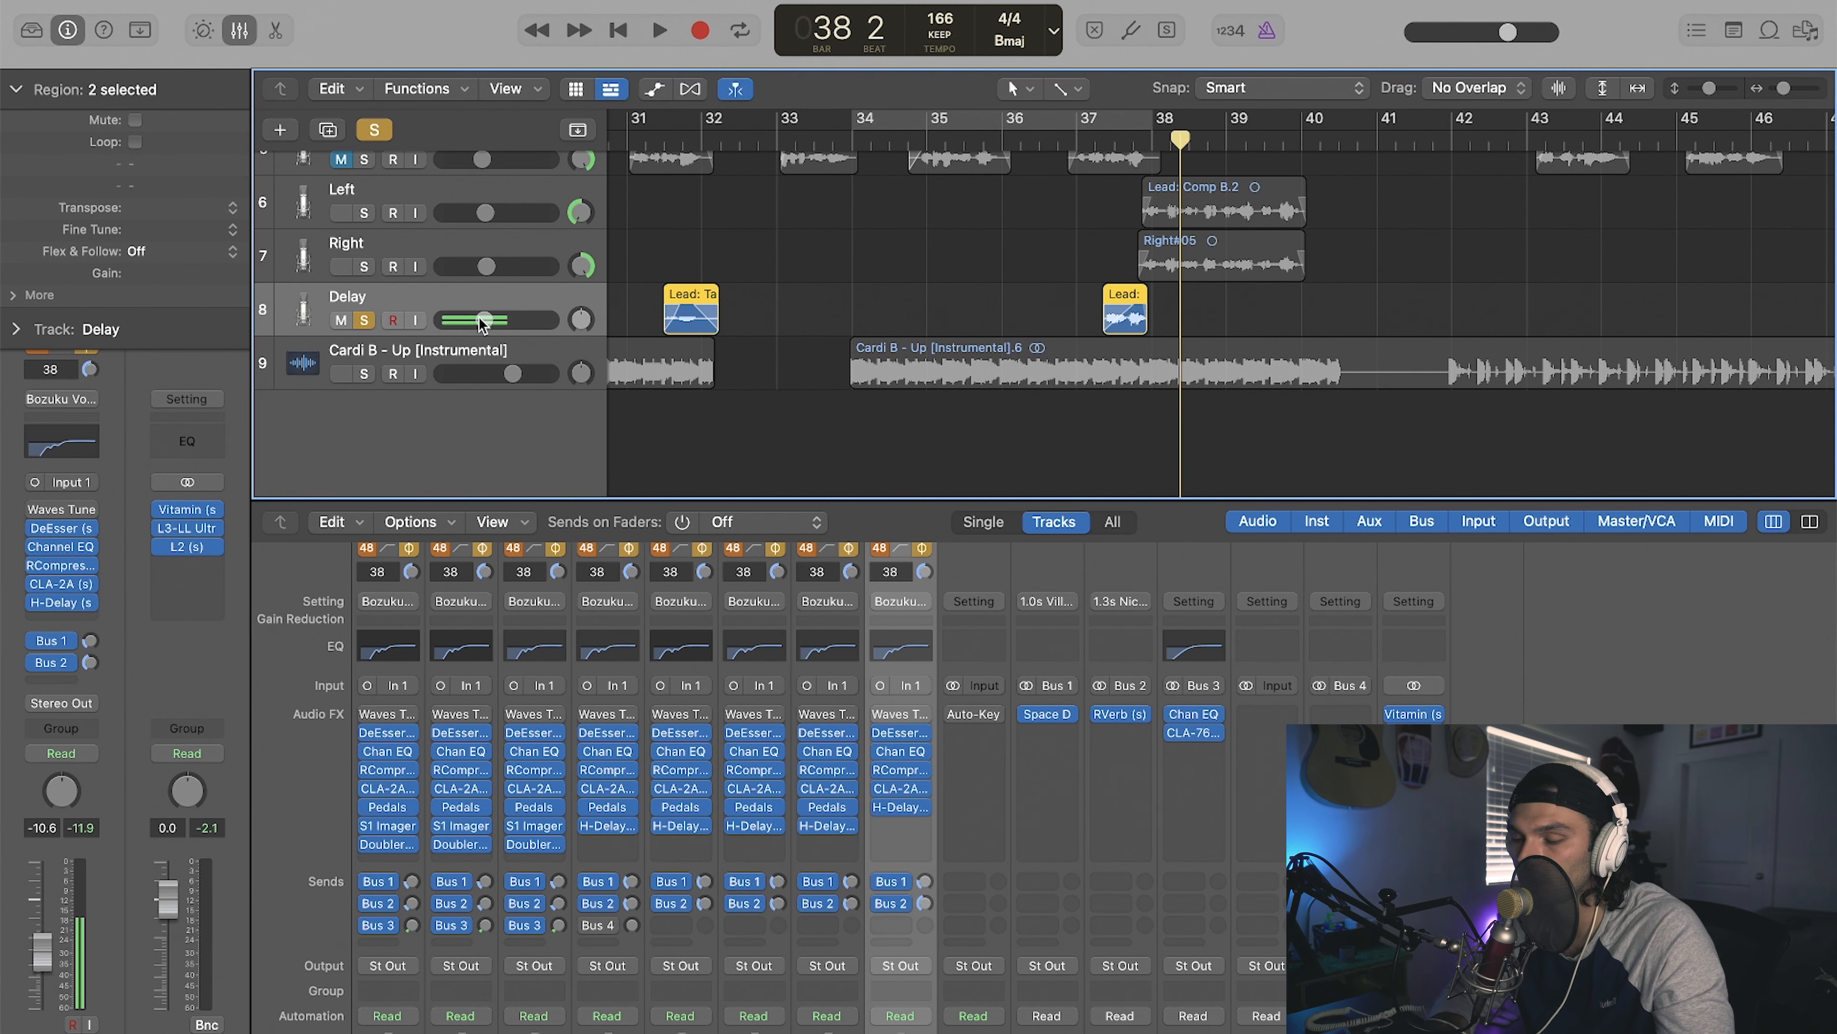
left_click(363, 321)
scroll(405, 319, "up", 5)
left_click(387, 134)
scroll(897, 239, "left", 4)
left_click_drag(844, 143, 641, 142)
scroll(641, 143, "left", 6)
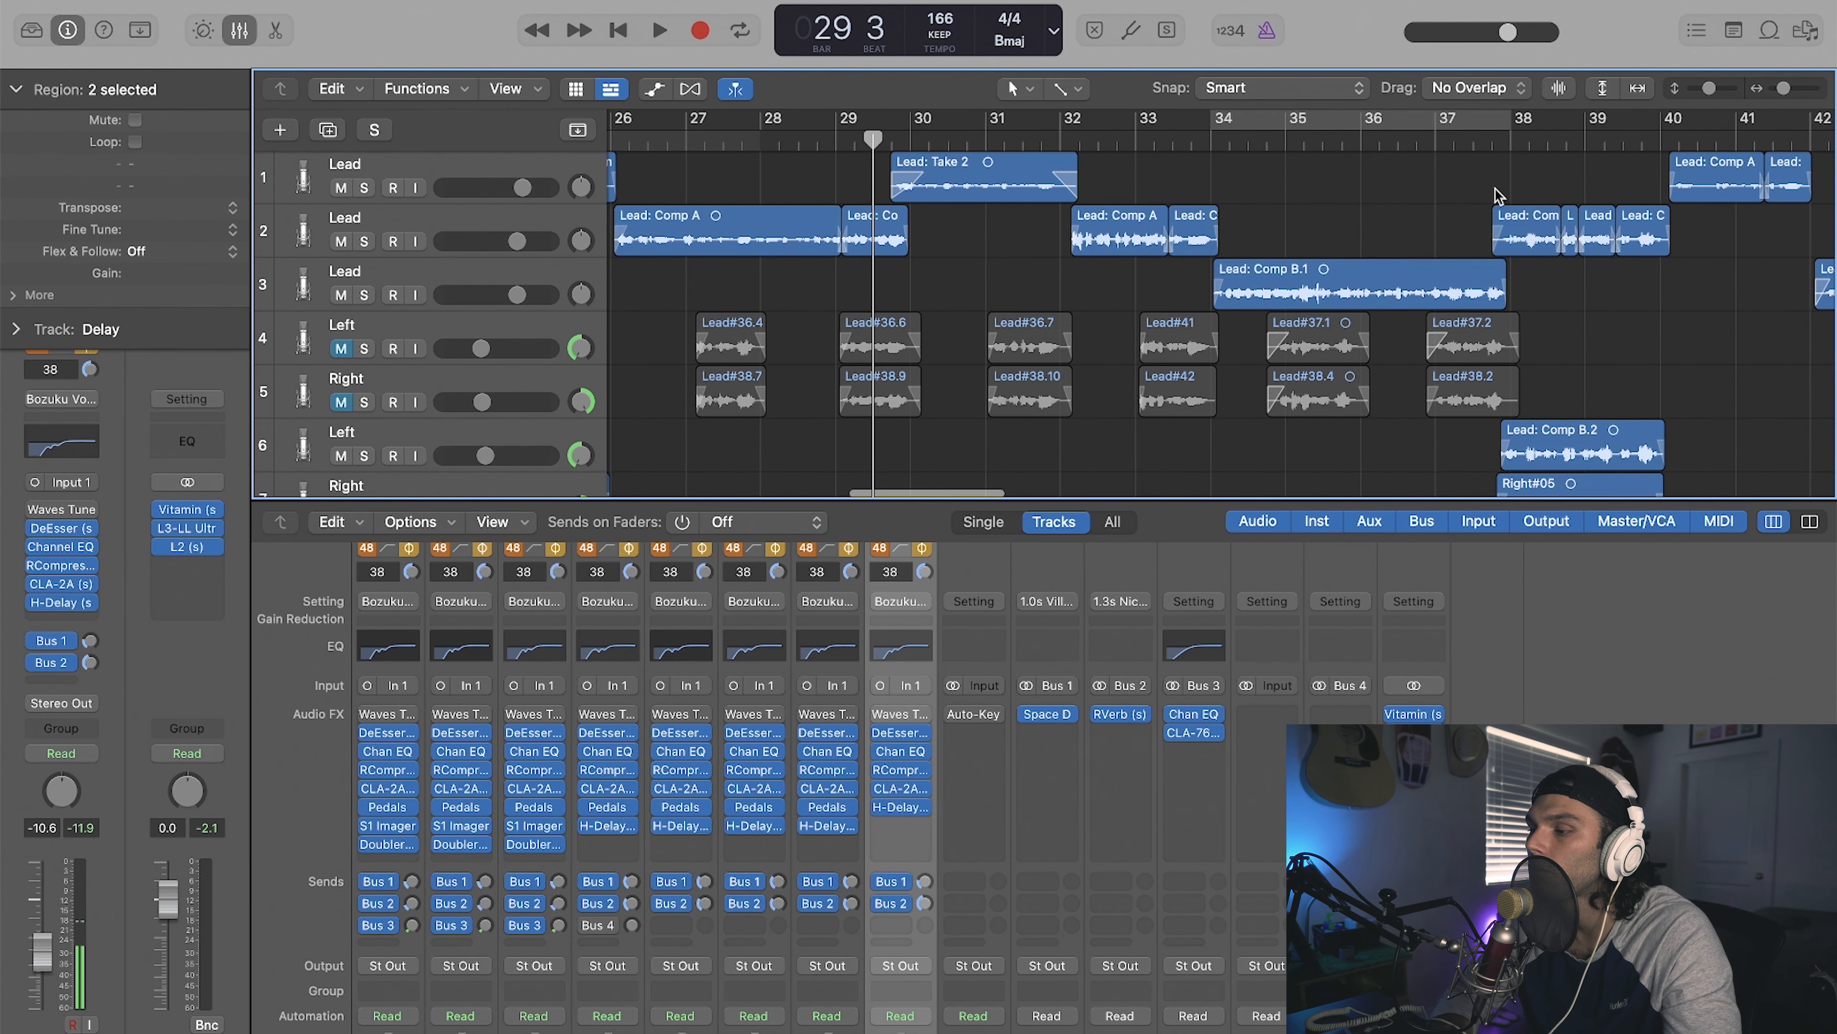
Step: Unmute the Left and Right doubles on tracks 4 and 5, and play the full mix up to bar 36
scroll(1498, 195, "right", 4)
scroll(887, 133, "left", 9)
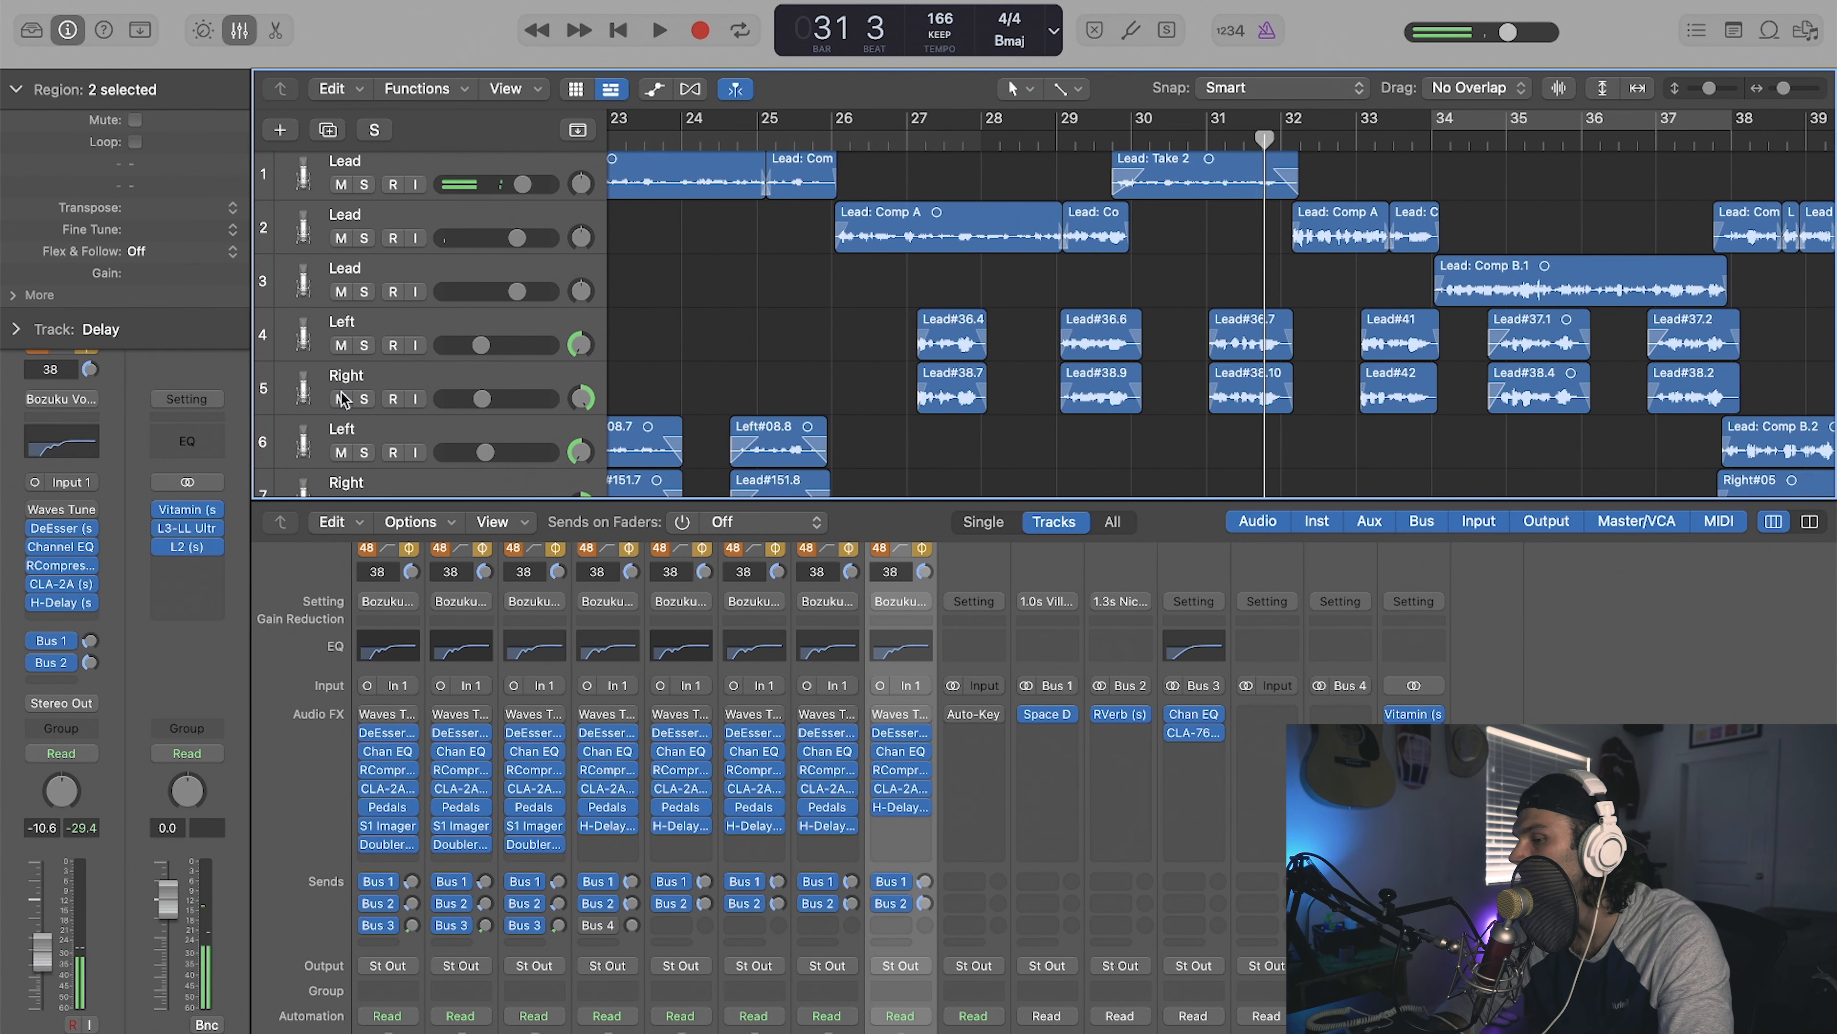
key("space")
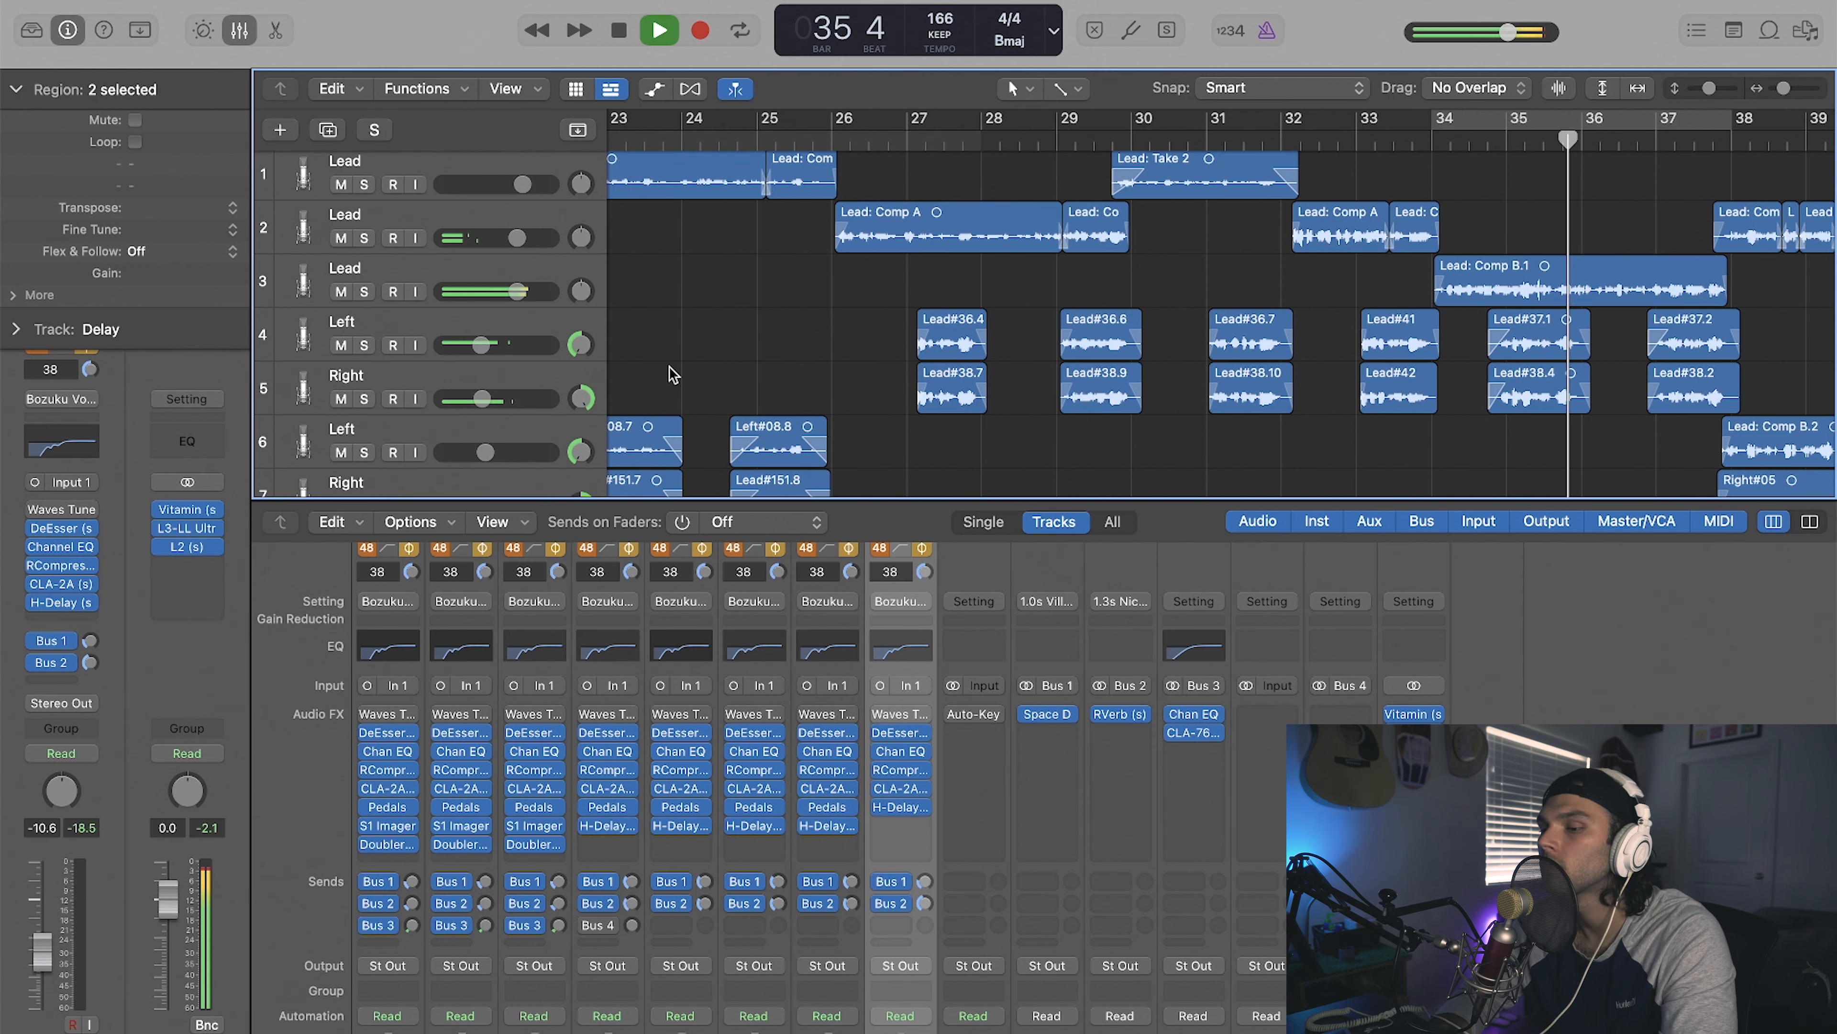
key("space")
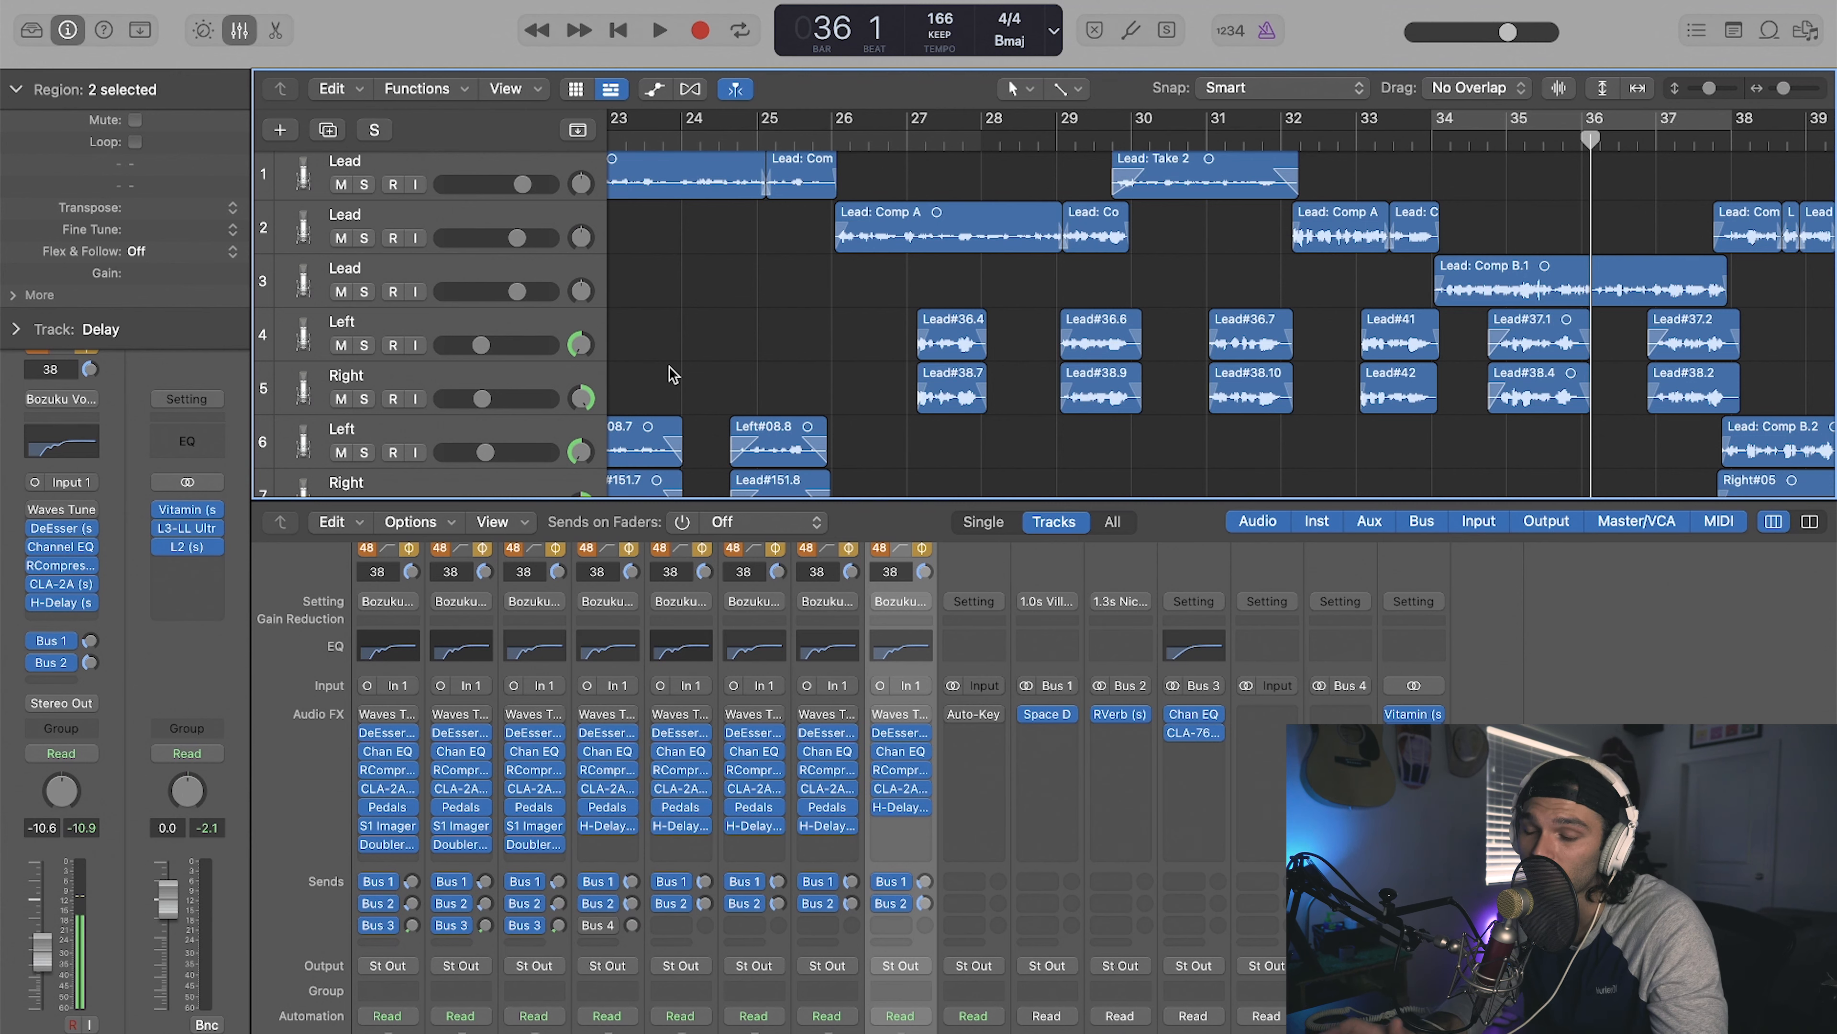
Step: Open the Vitamin plug-in on the Stereo Out and choose its factory preset Pres45: Mastering 3
scroll(807, 323, "down", 2)
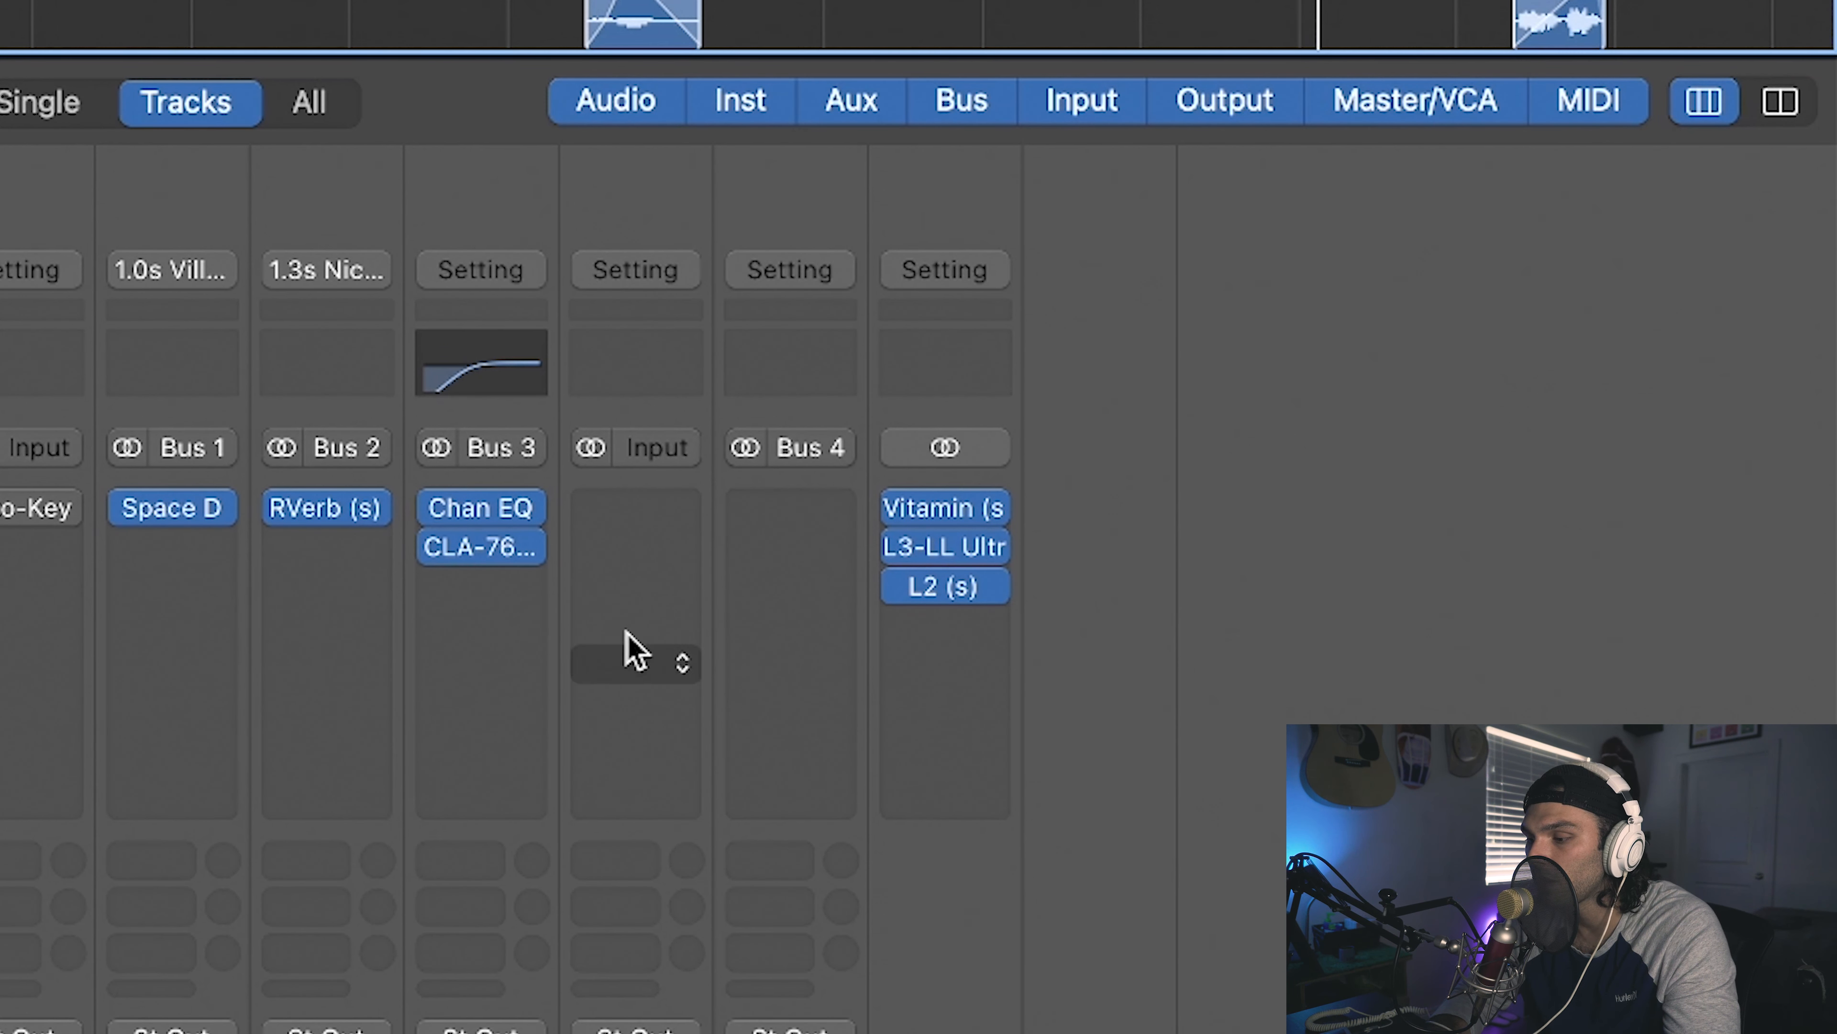
mouse_move(935, 512)
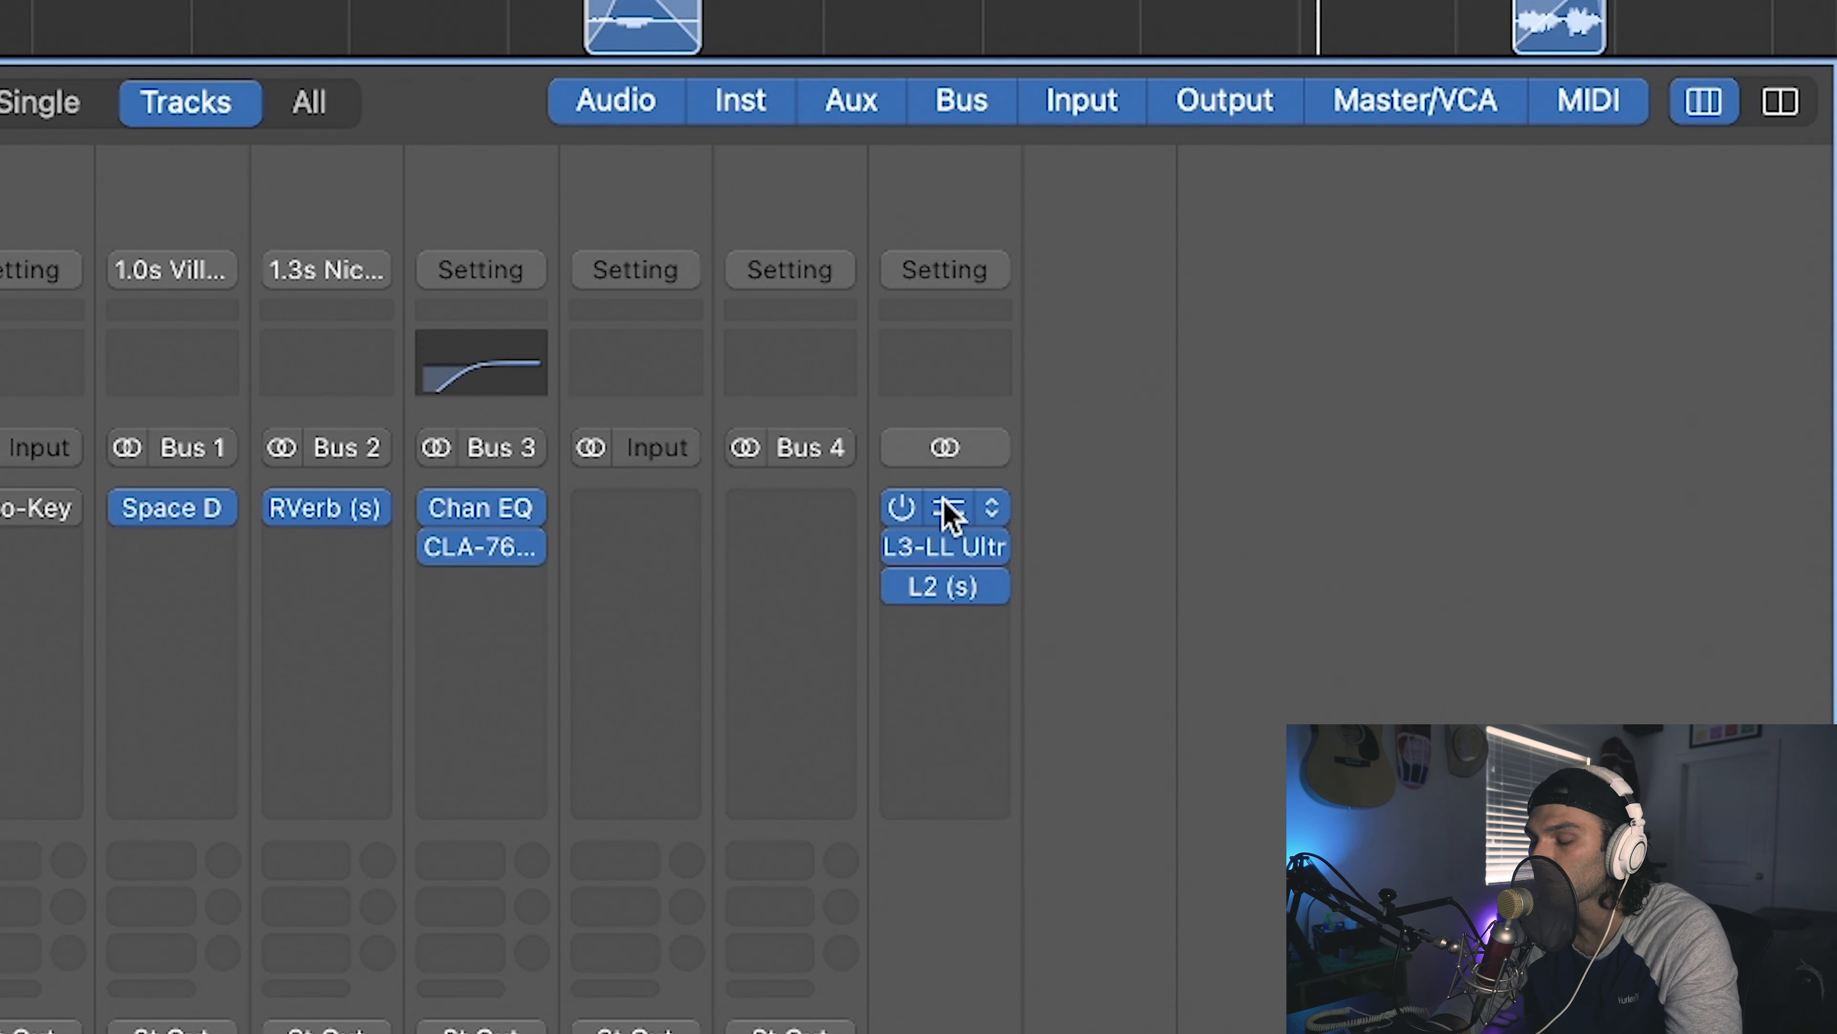
left_click(949, 509)
left_click(680, 286)
left_click(680, 273)
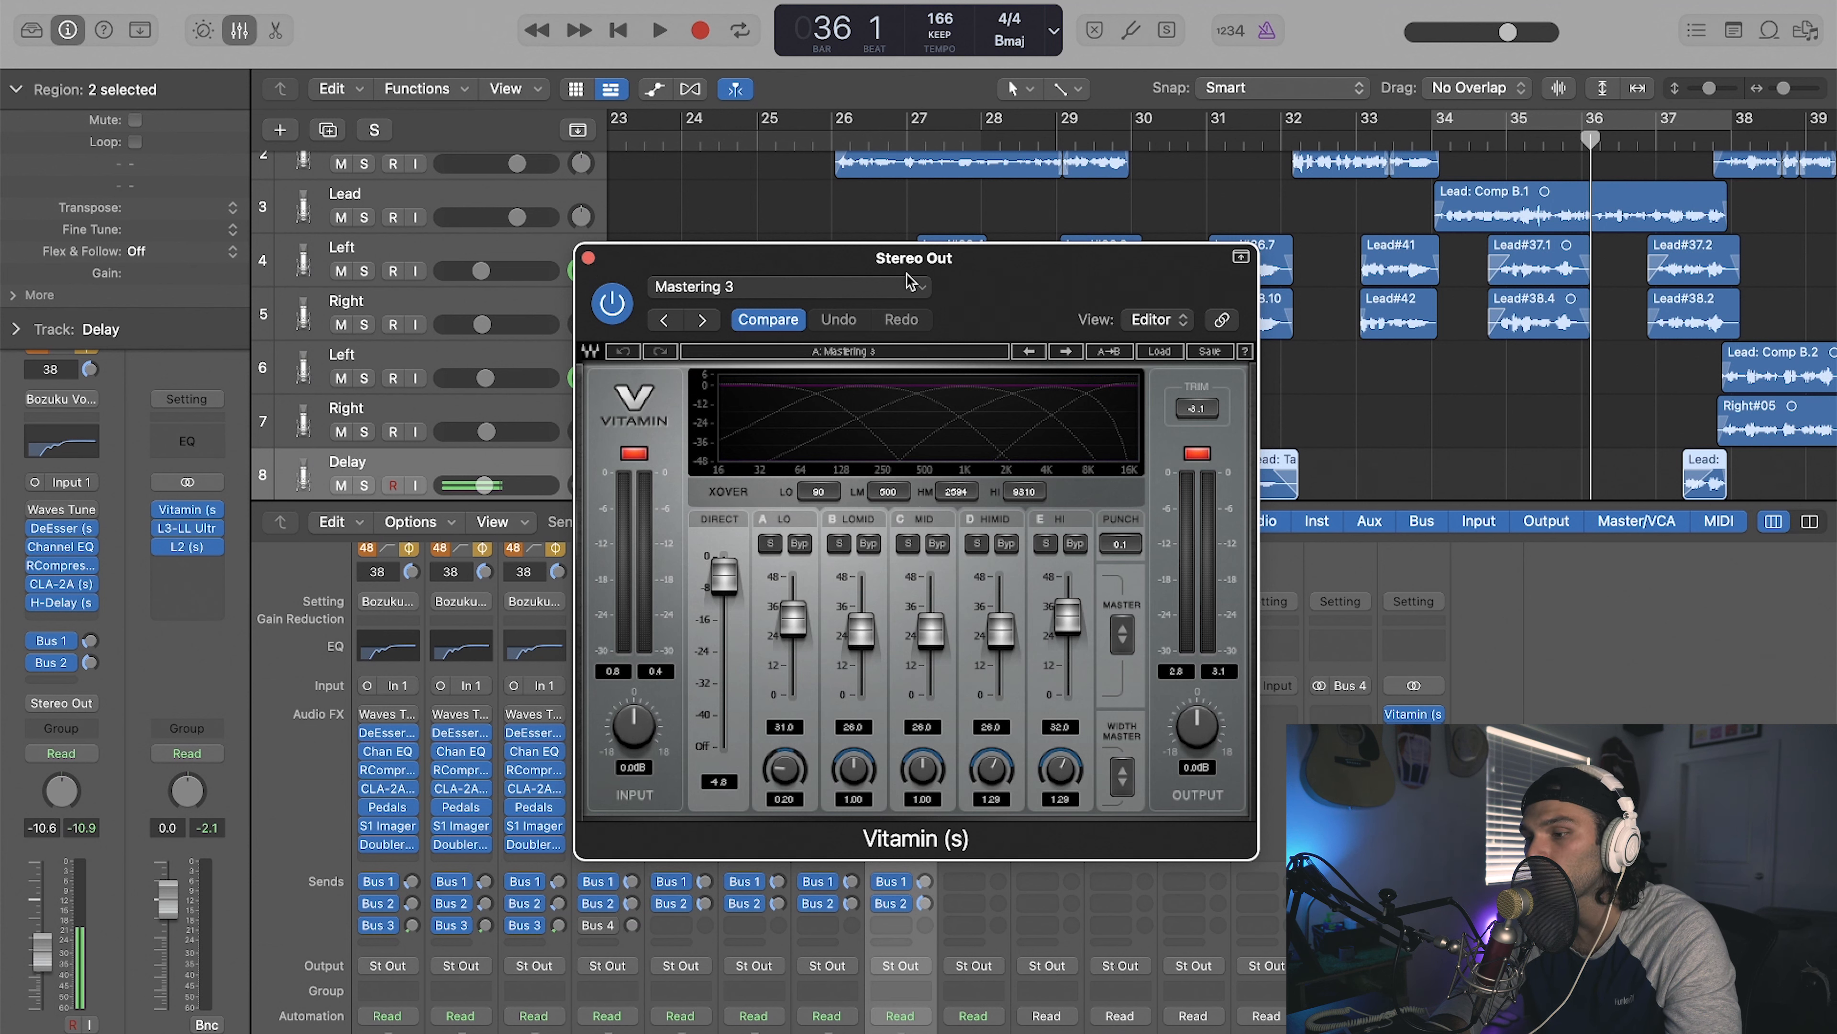
left_click(906, 288)
mouse_move(946, 861)
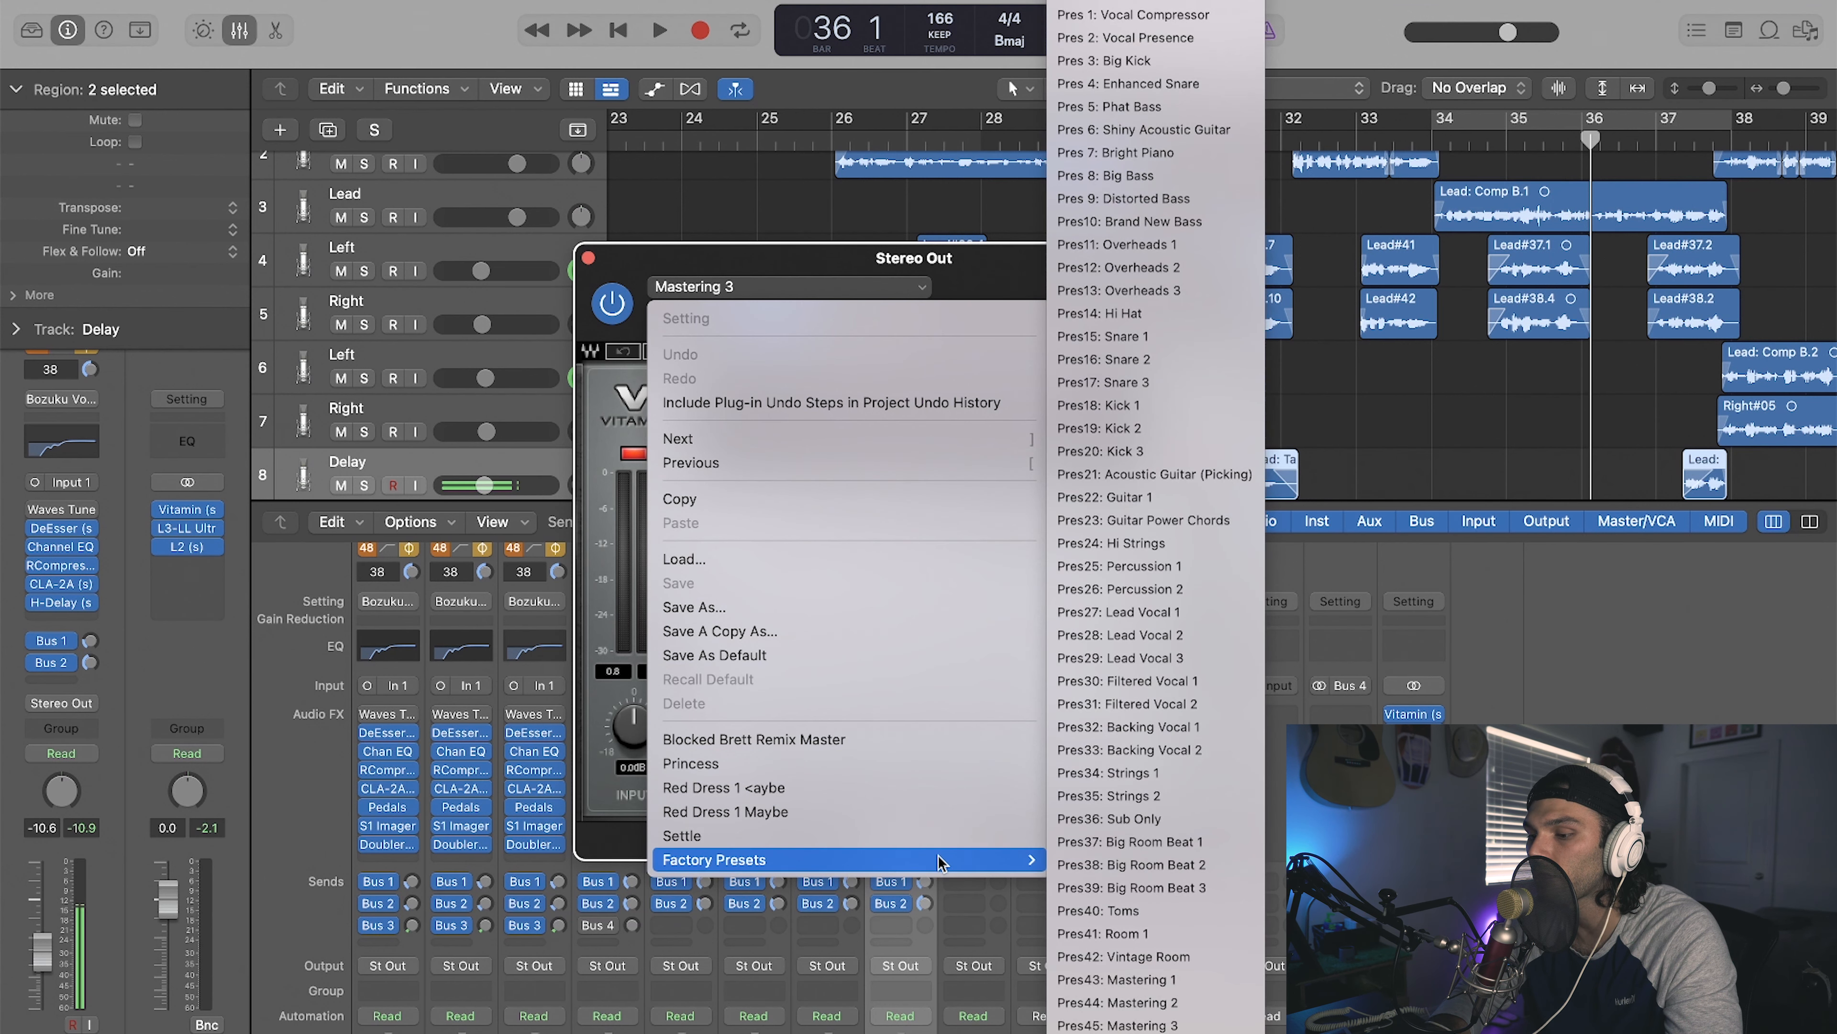
left_click(1176, 1024)
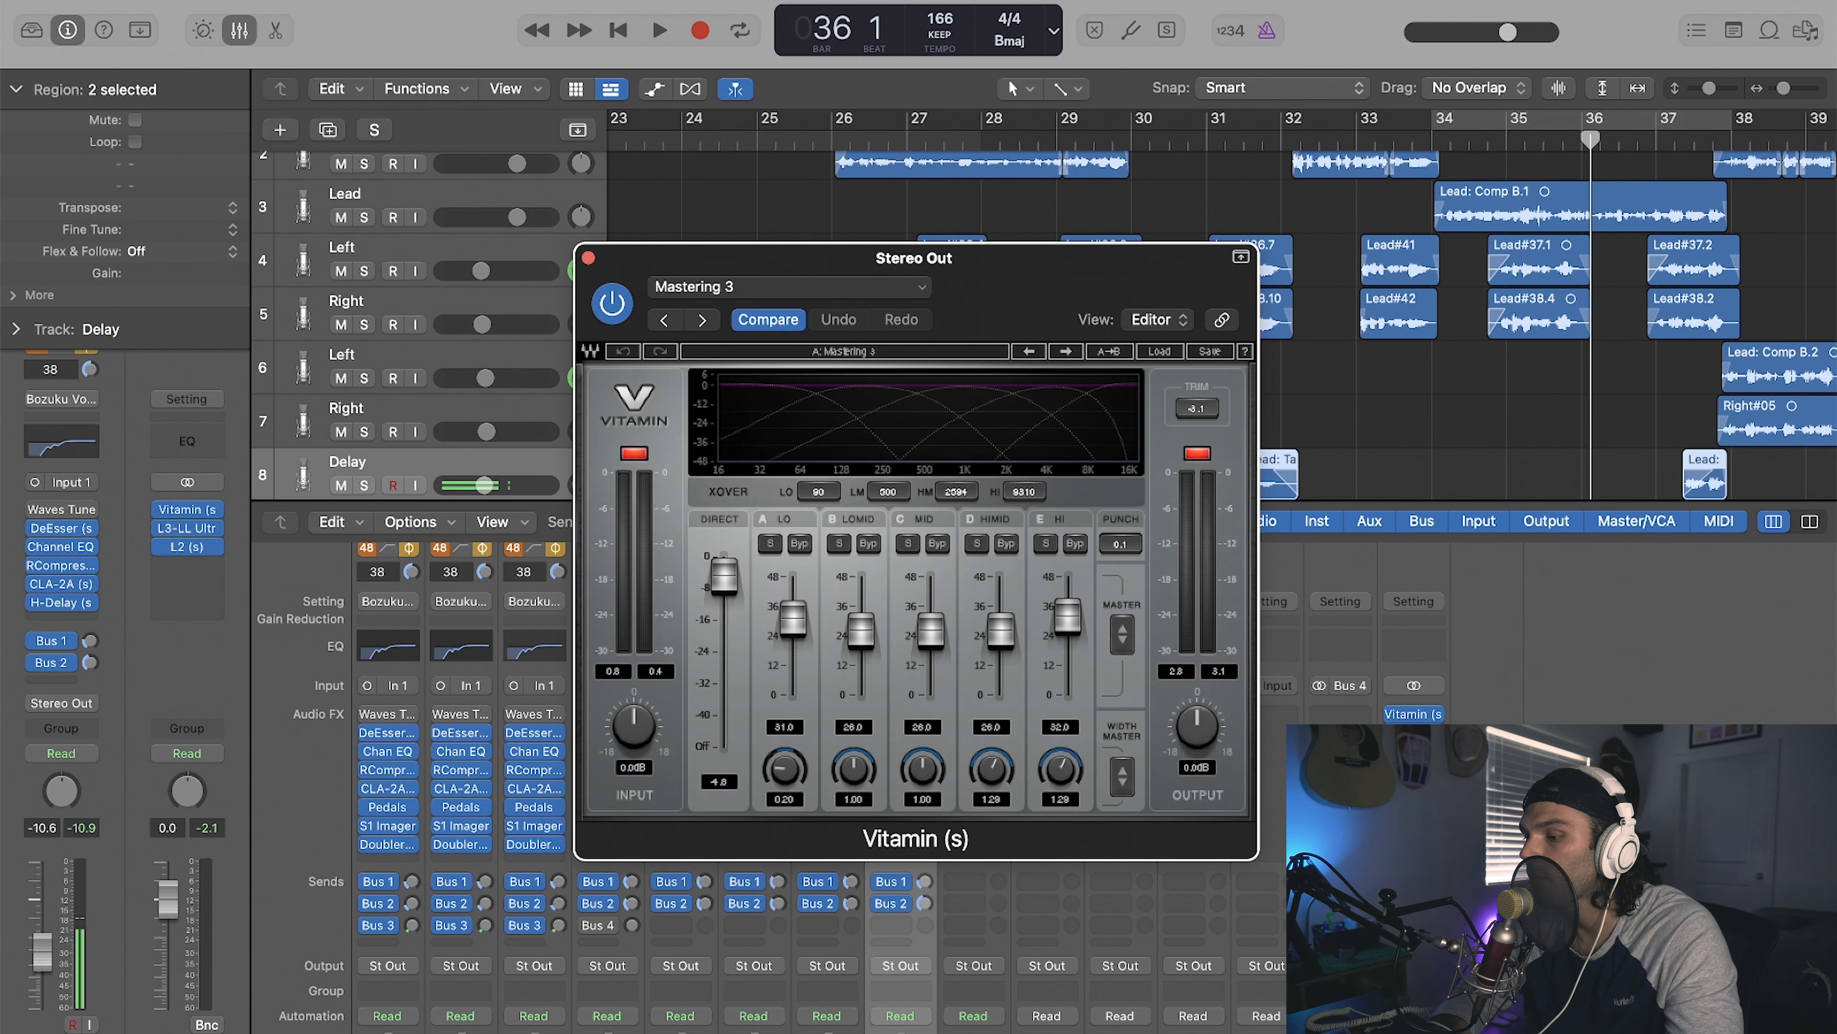
Step: Inspect the L3-LL Ultramaximizer's threshold and the L2 limiter's settings on the Stereo Out, and close the plug-in windows
left_click(187, 528)
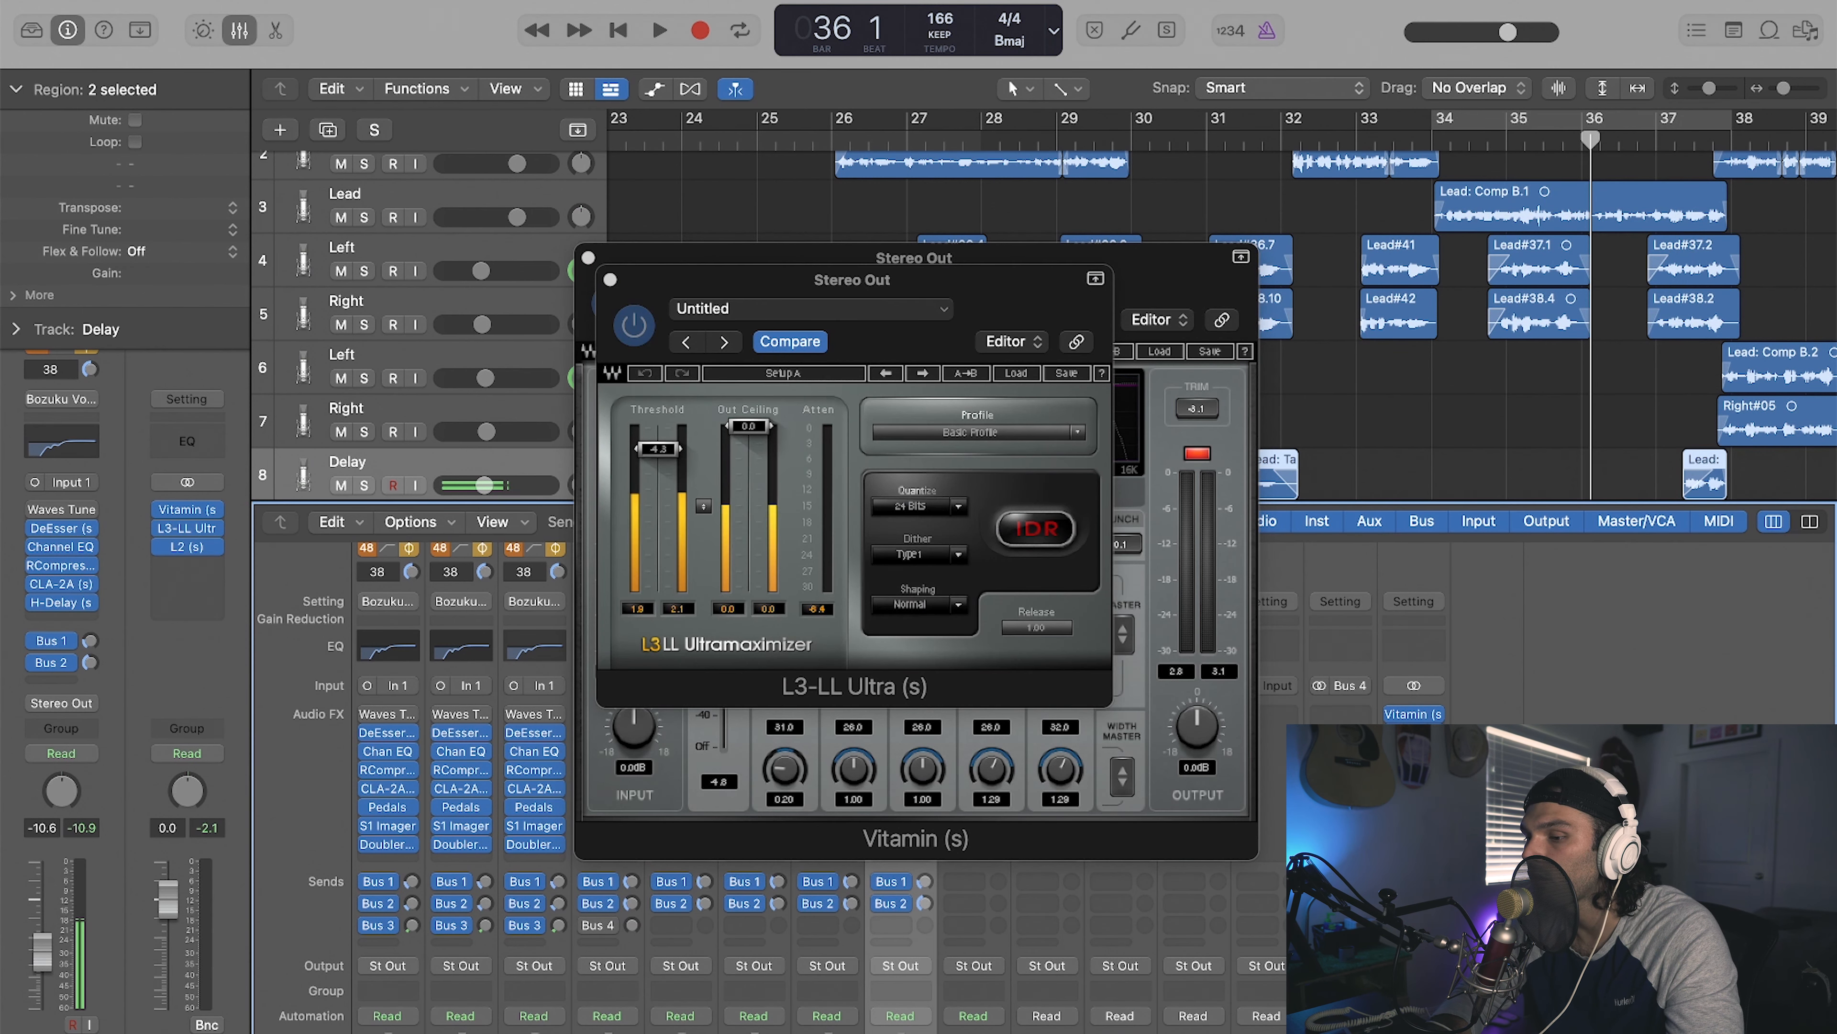
left_click(669, 449)
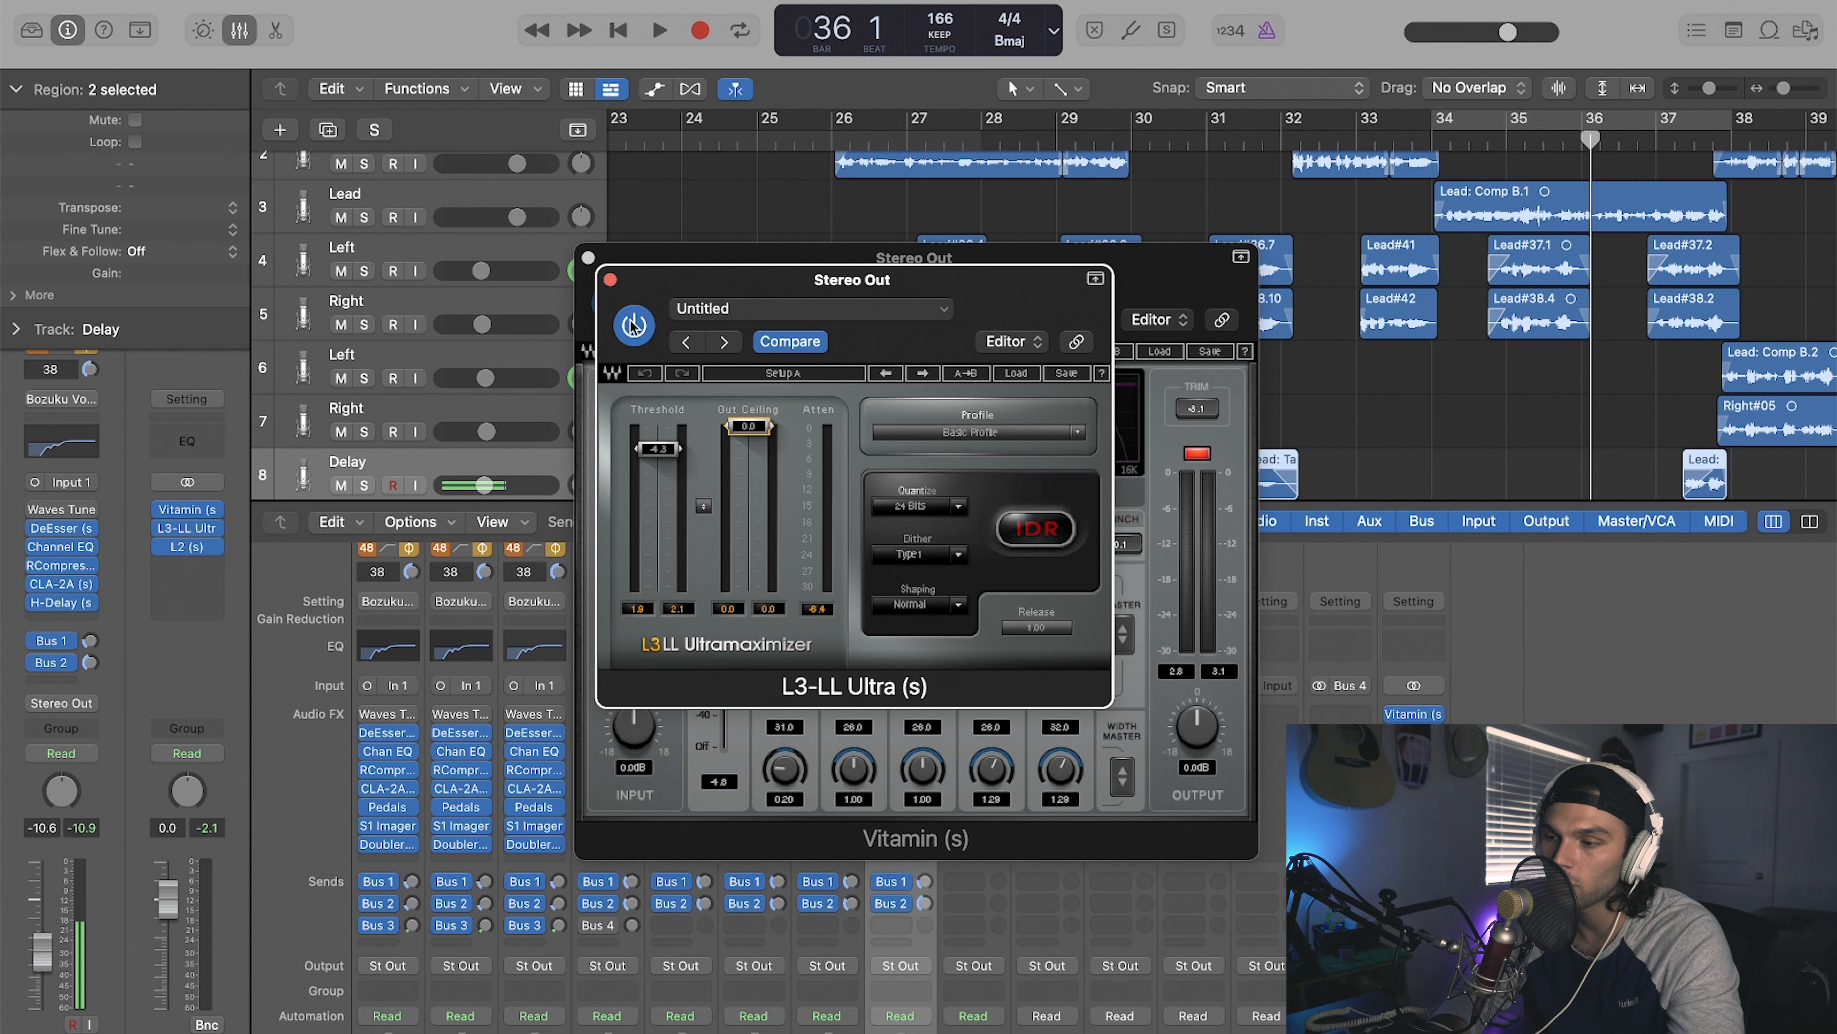
left_click(610, 280)
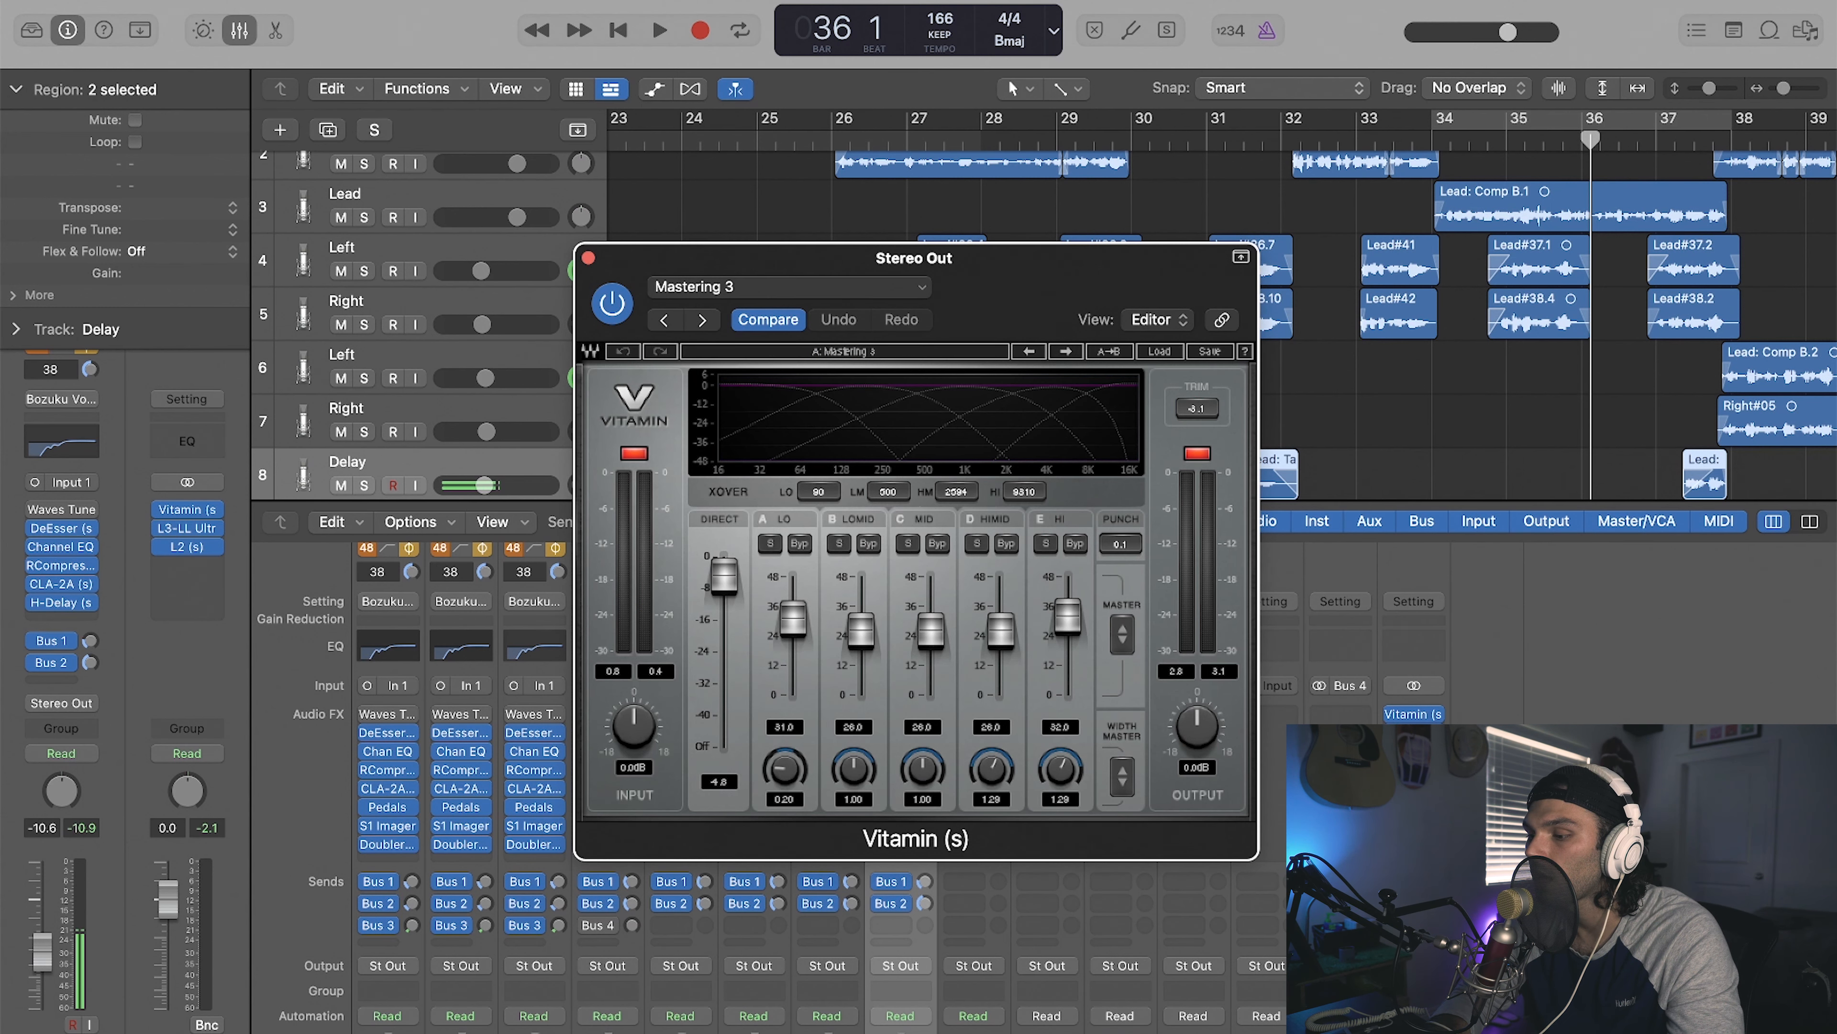
left_click(1413, 751)
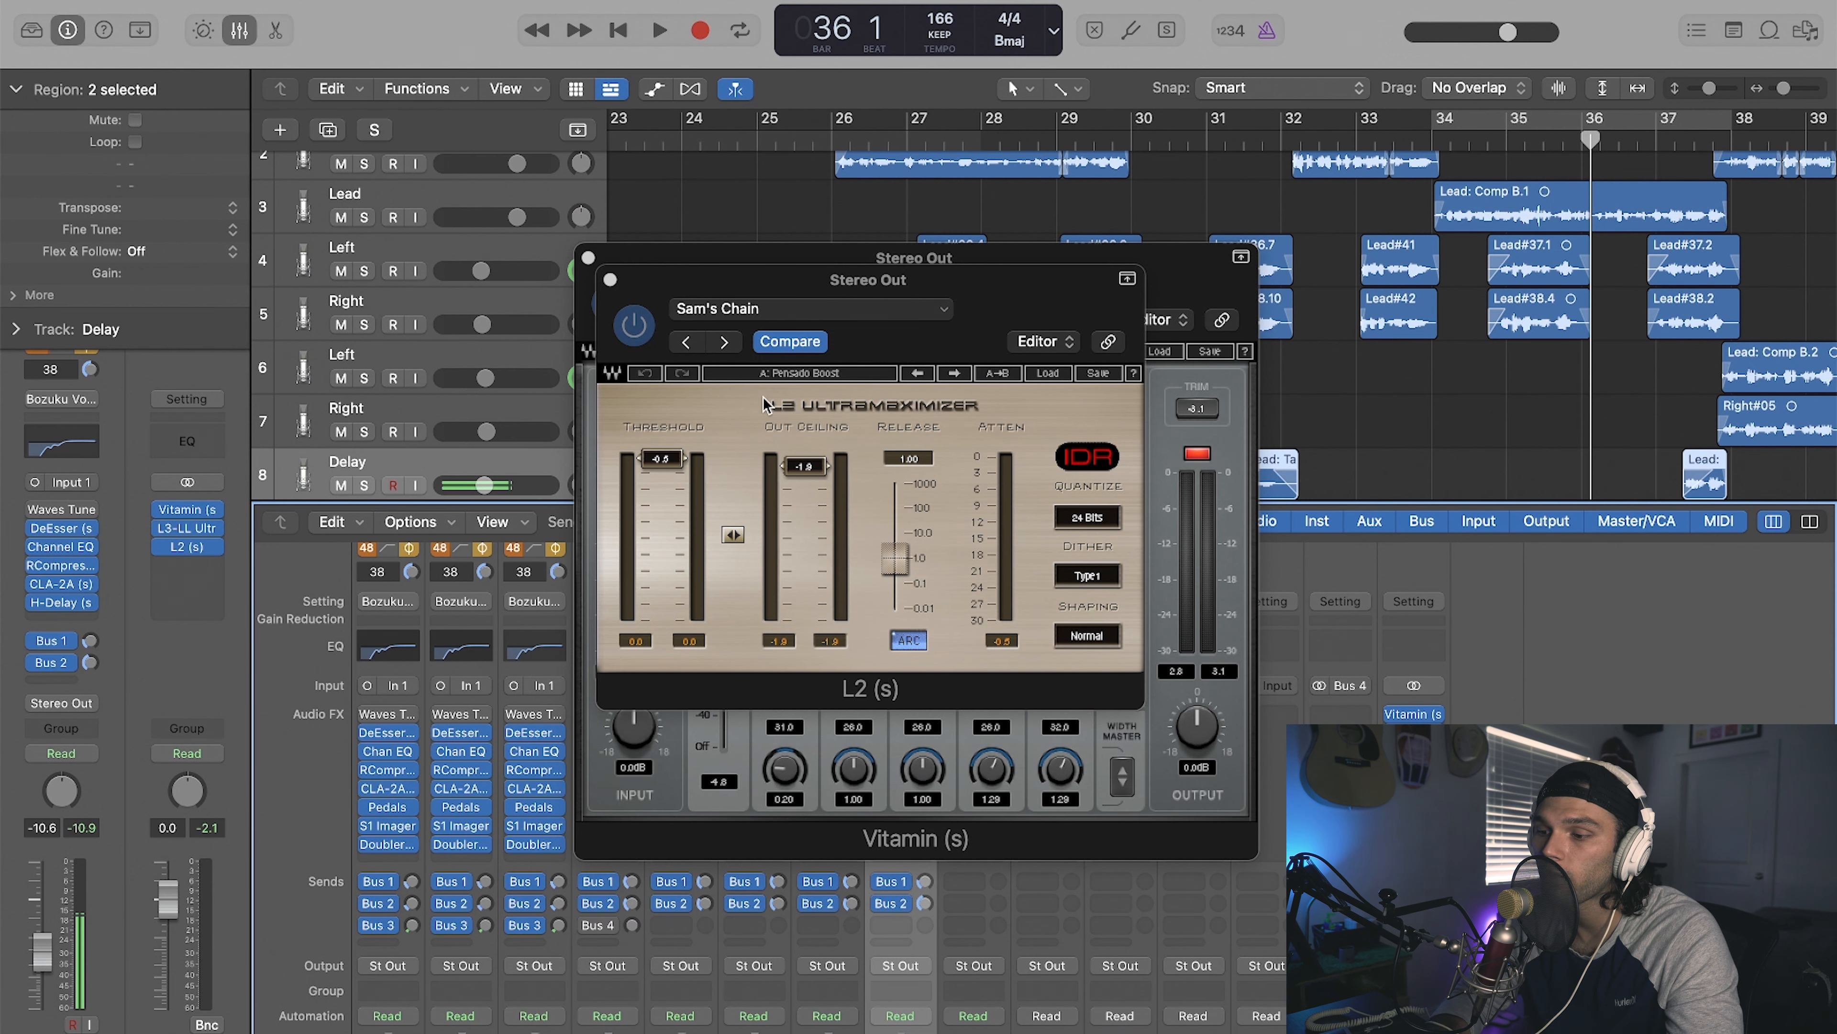
left_click(588, 257)
left_click(606, 276)
Step: Bypass the Stereo Out's Vitamin, L3-LL and L2, play the mix from bar 22, and switch all three back on during playback
scroll(823, 319, "down", 5)
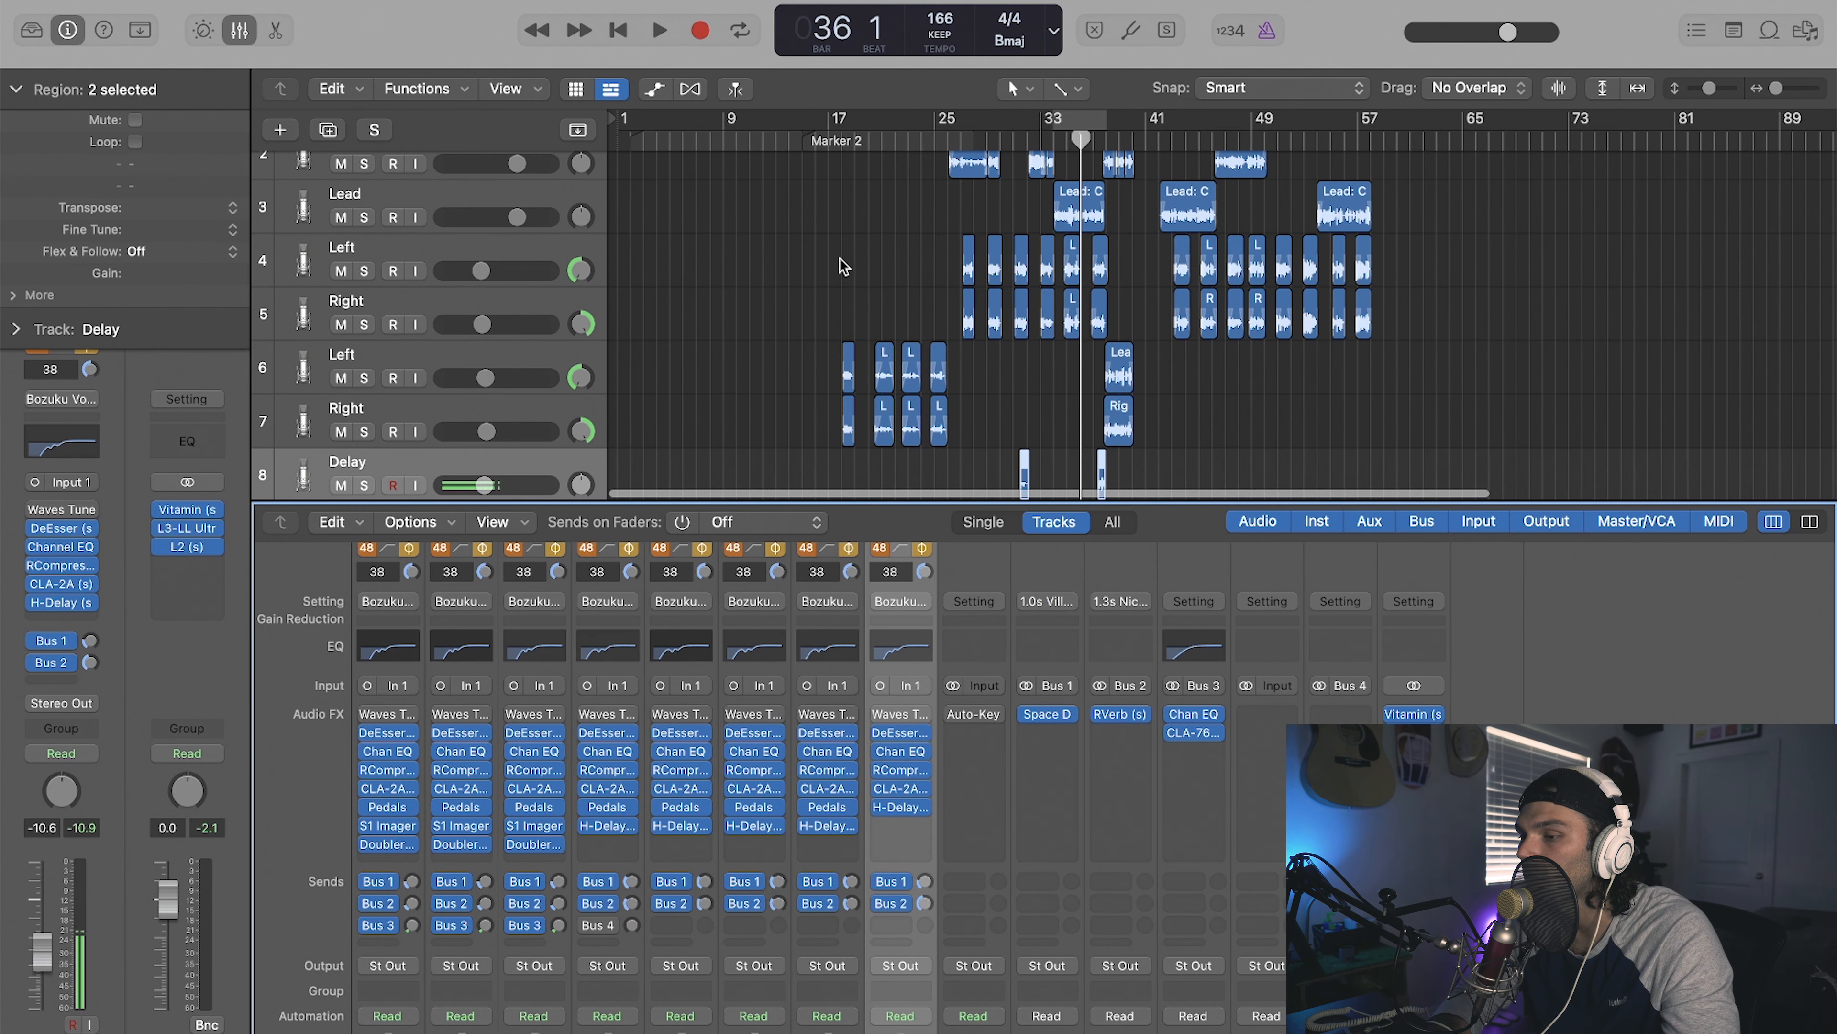
left_click(896, 139)
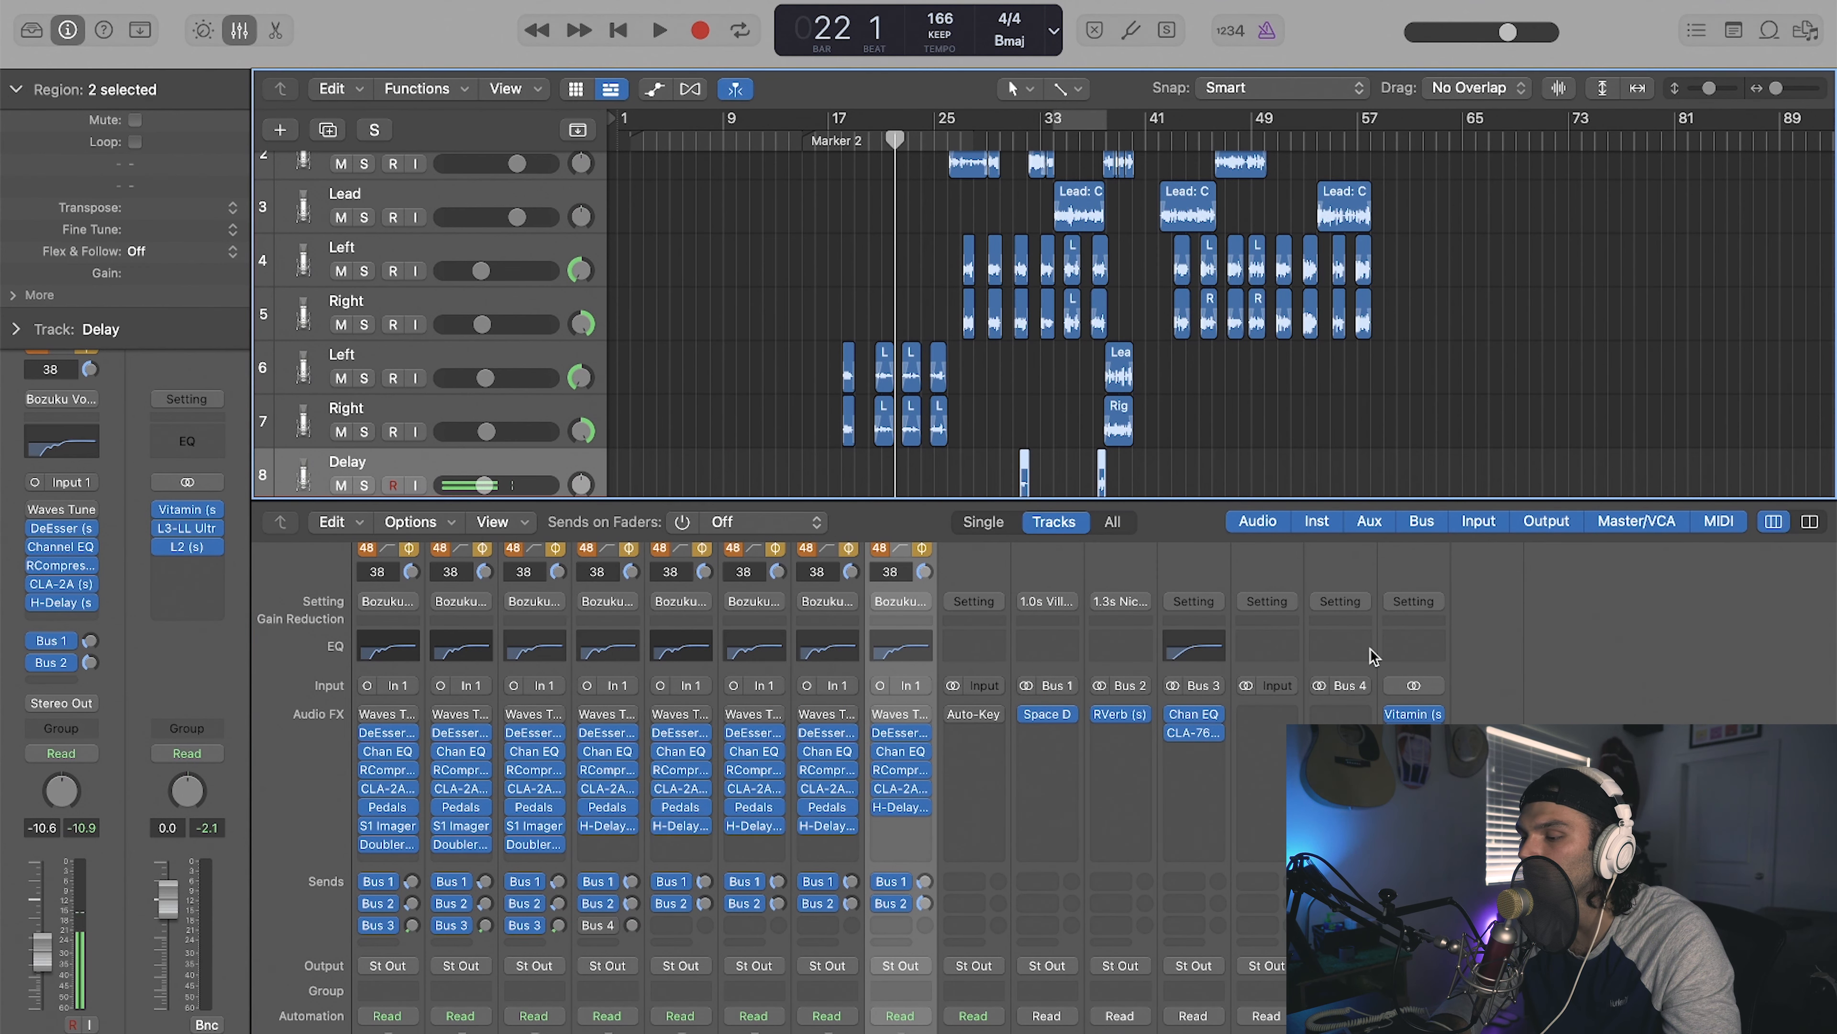
left_click(1387, 713, "alt")
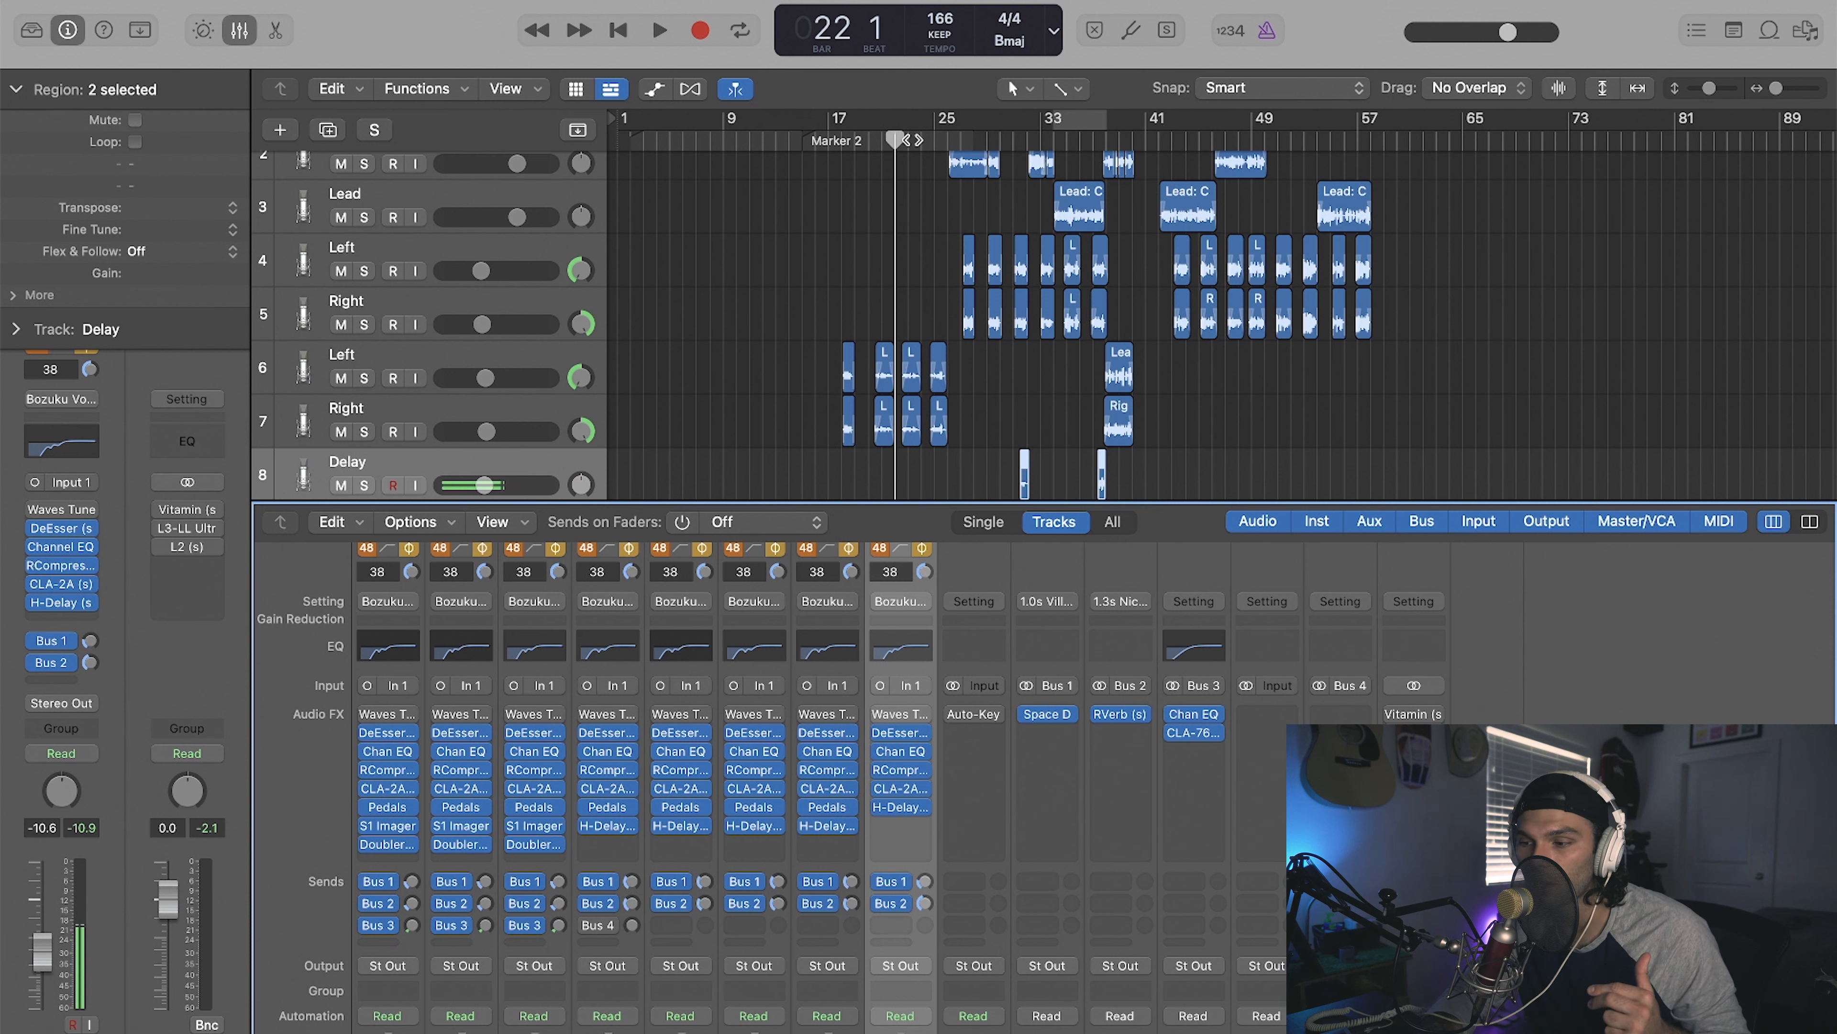
key("space")
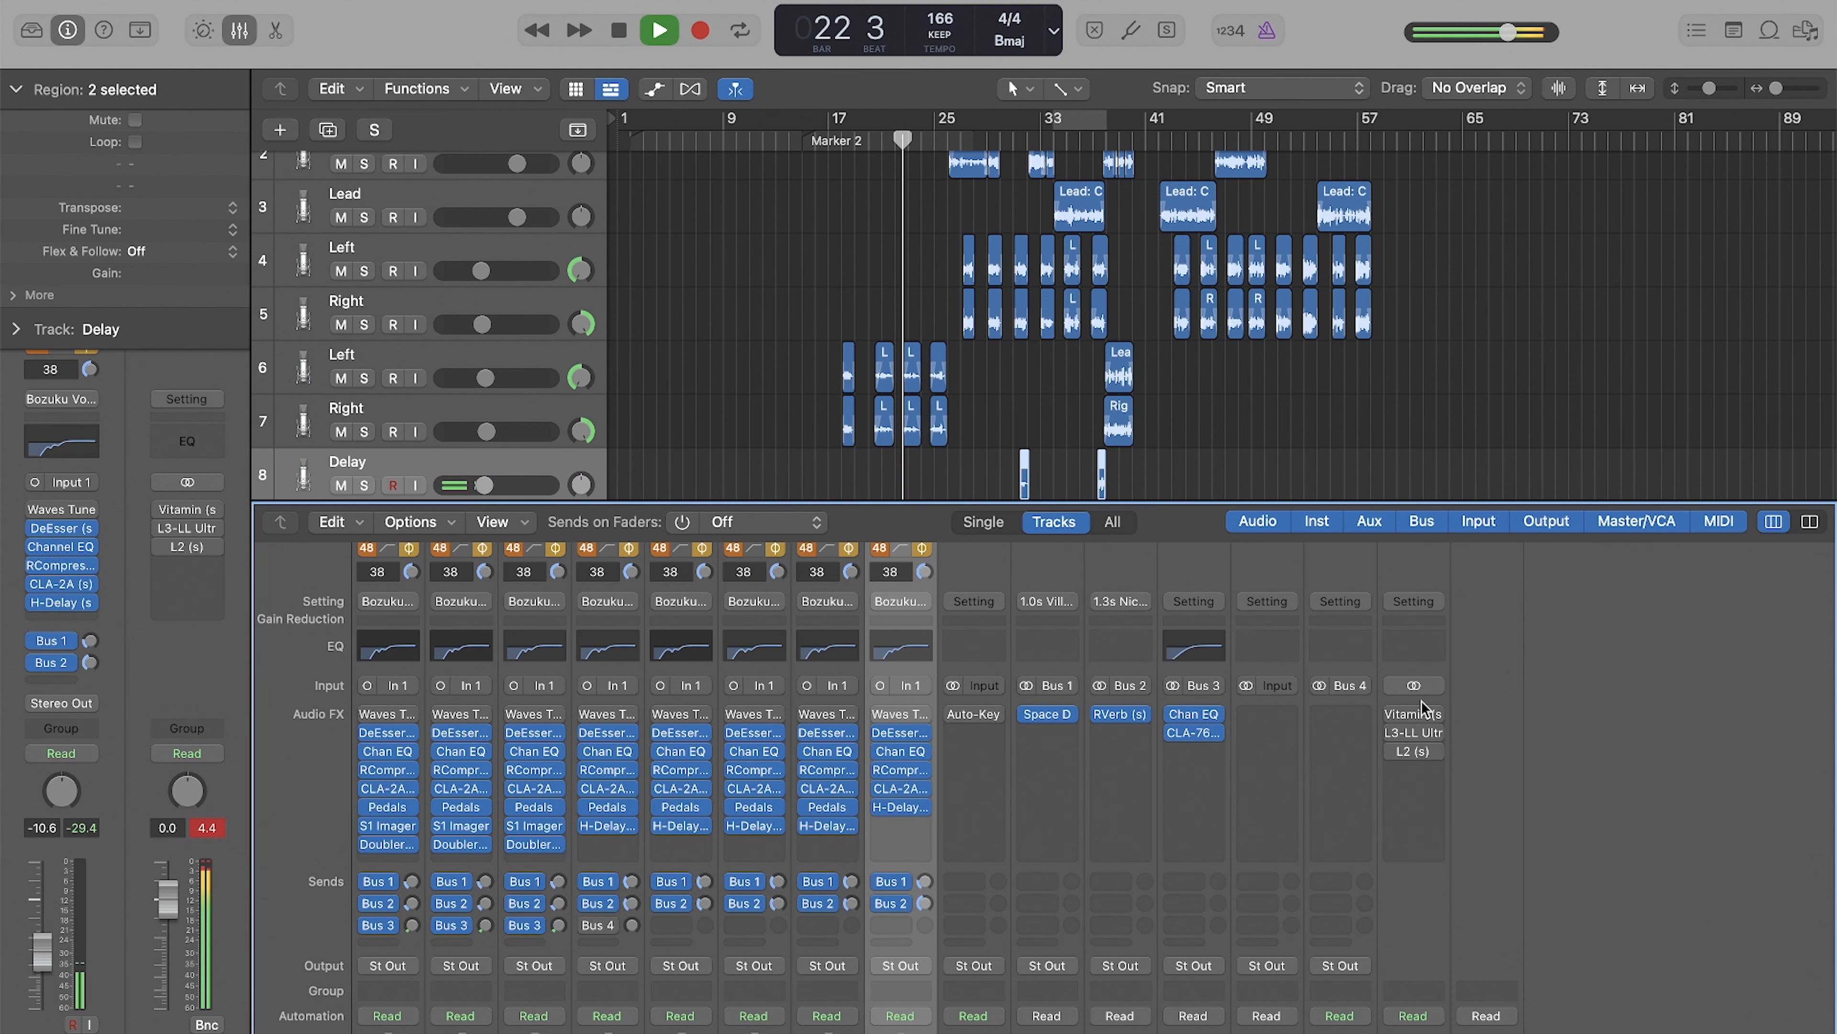
left_click_drag(1394, 715, 1394, 755)
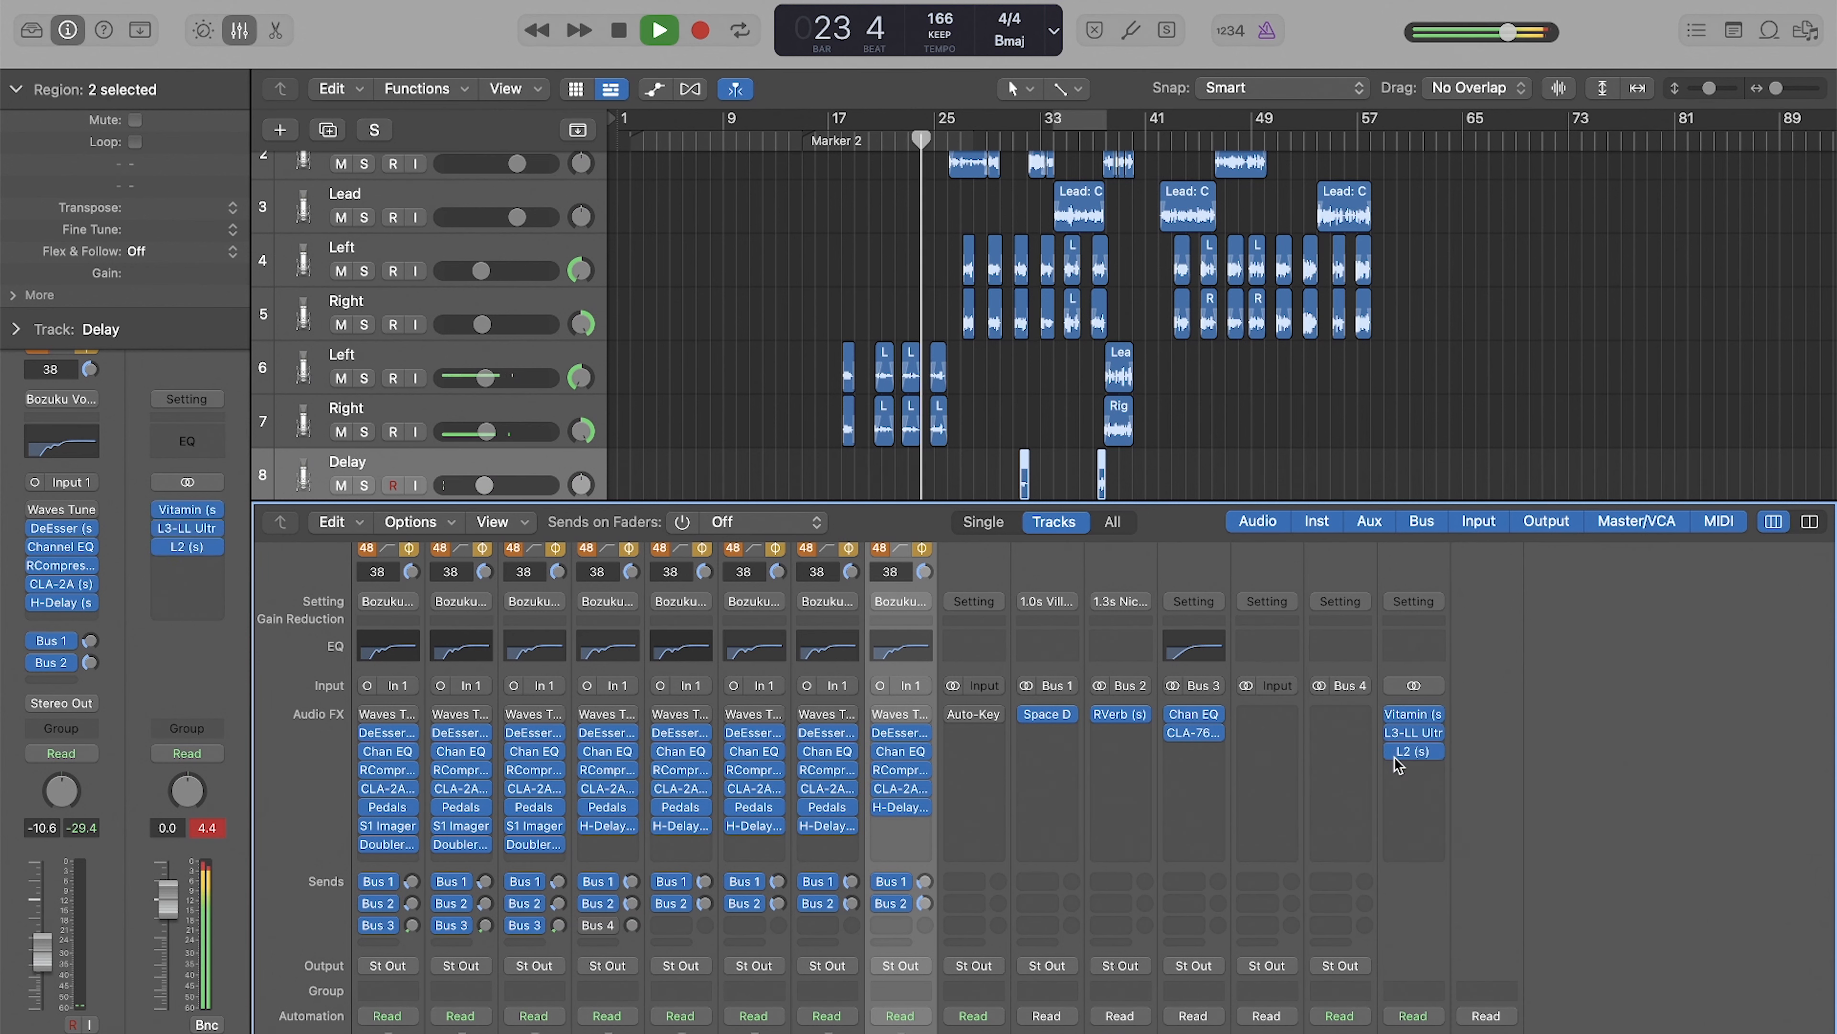
mouse_move(1417, 739)
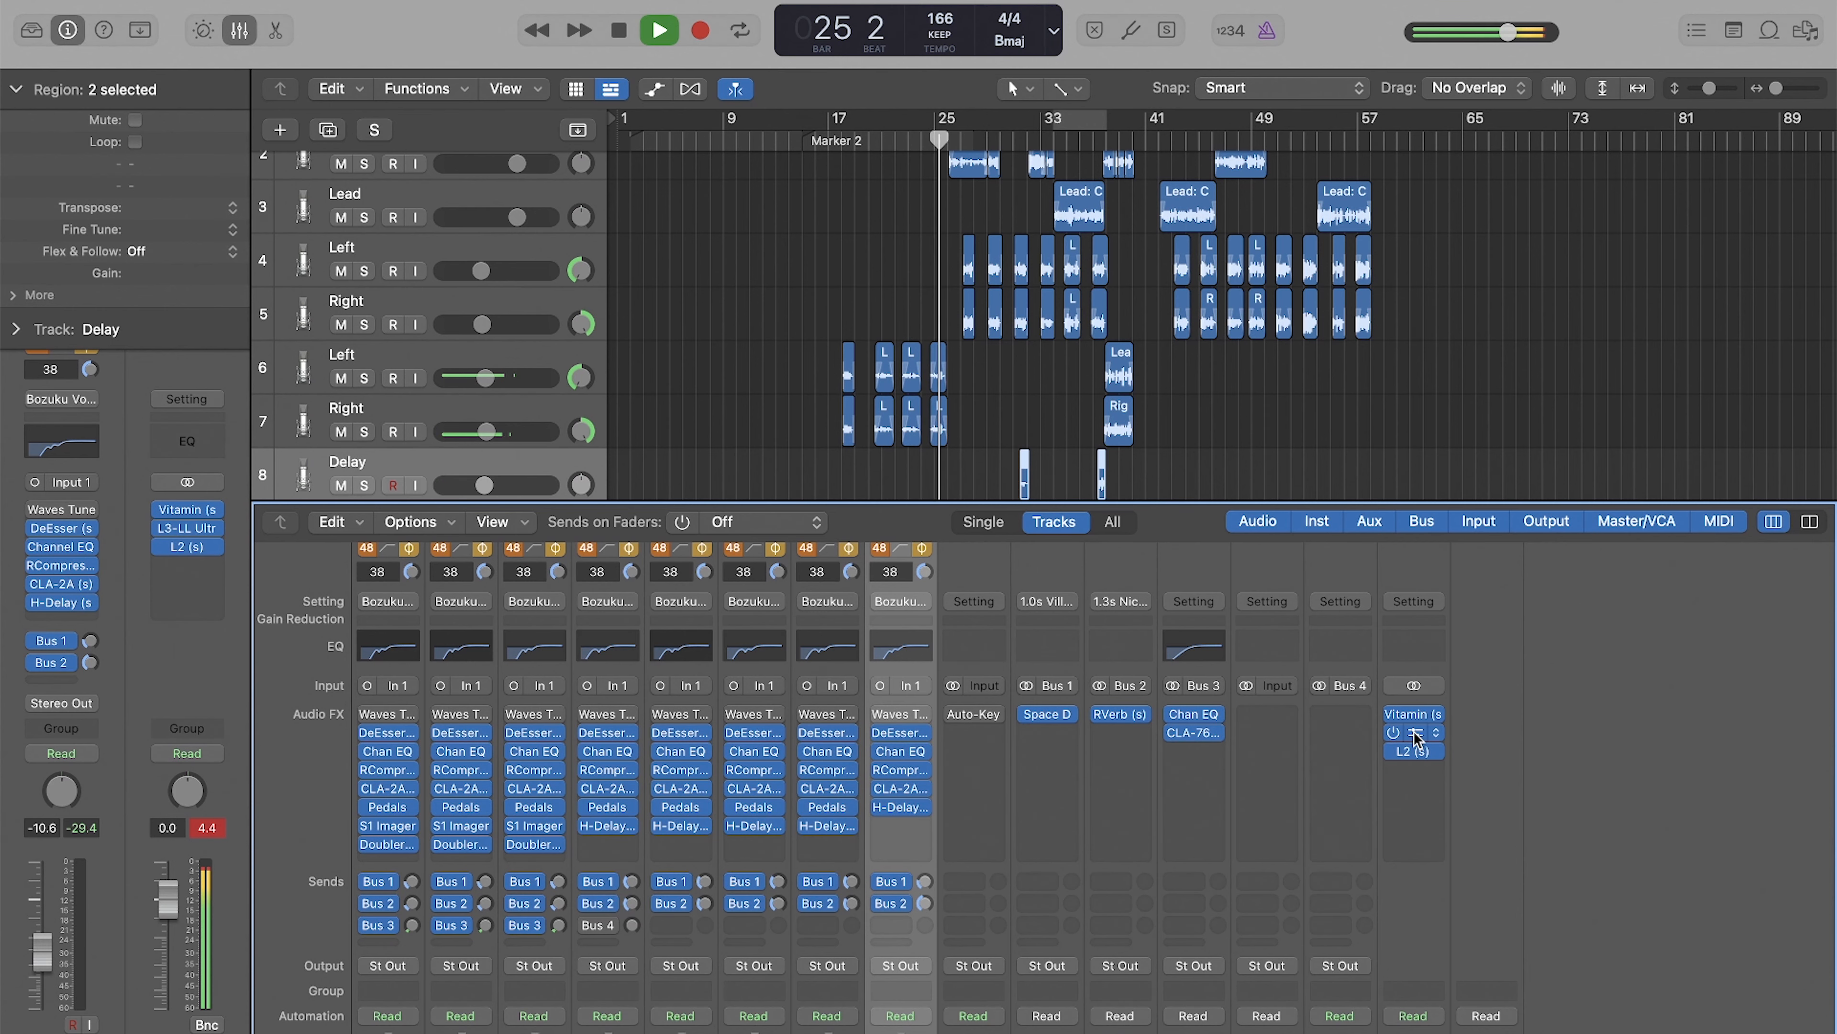